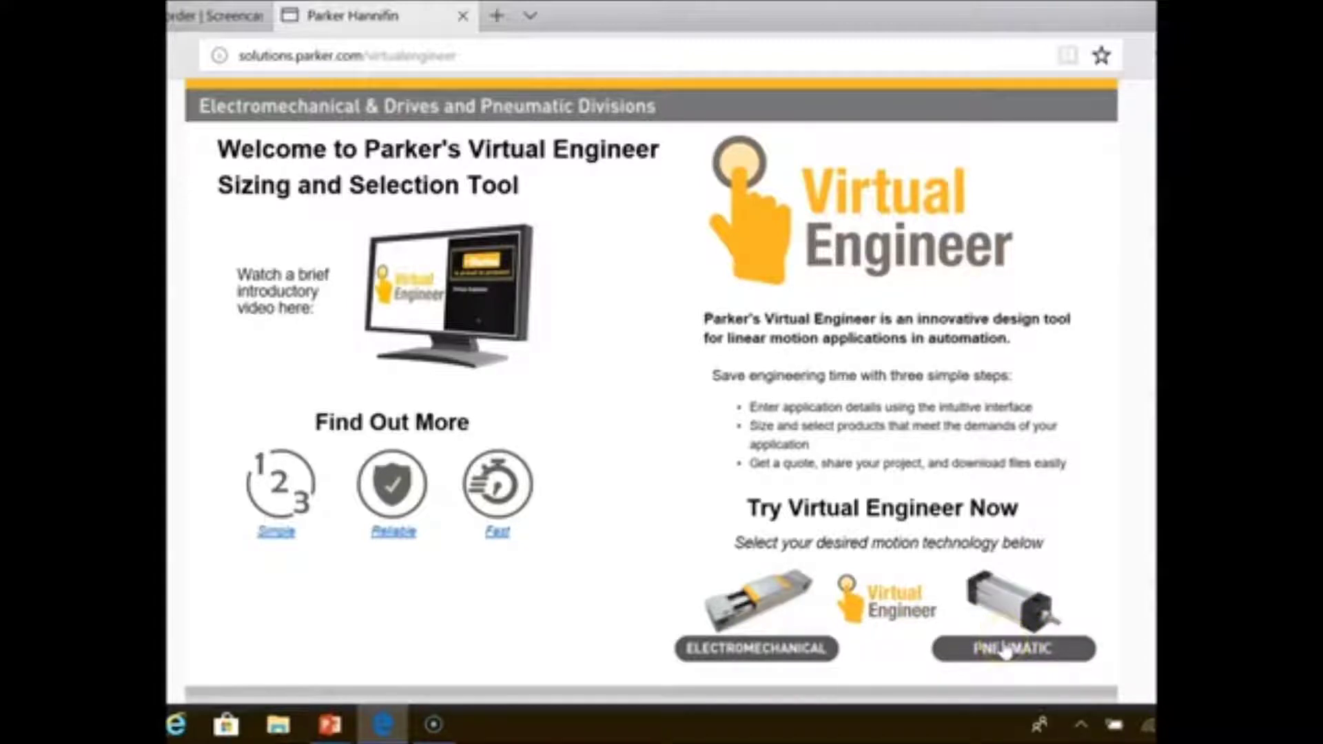
- Open the pneumatic version of Virtual Engineer and choose linear motion as the motion type
{"action": "left_click", "coordinate": [1006, 651]}
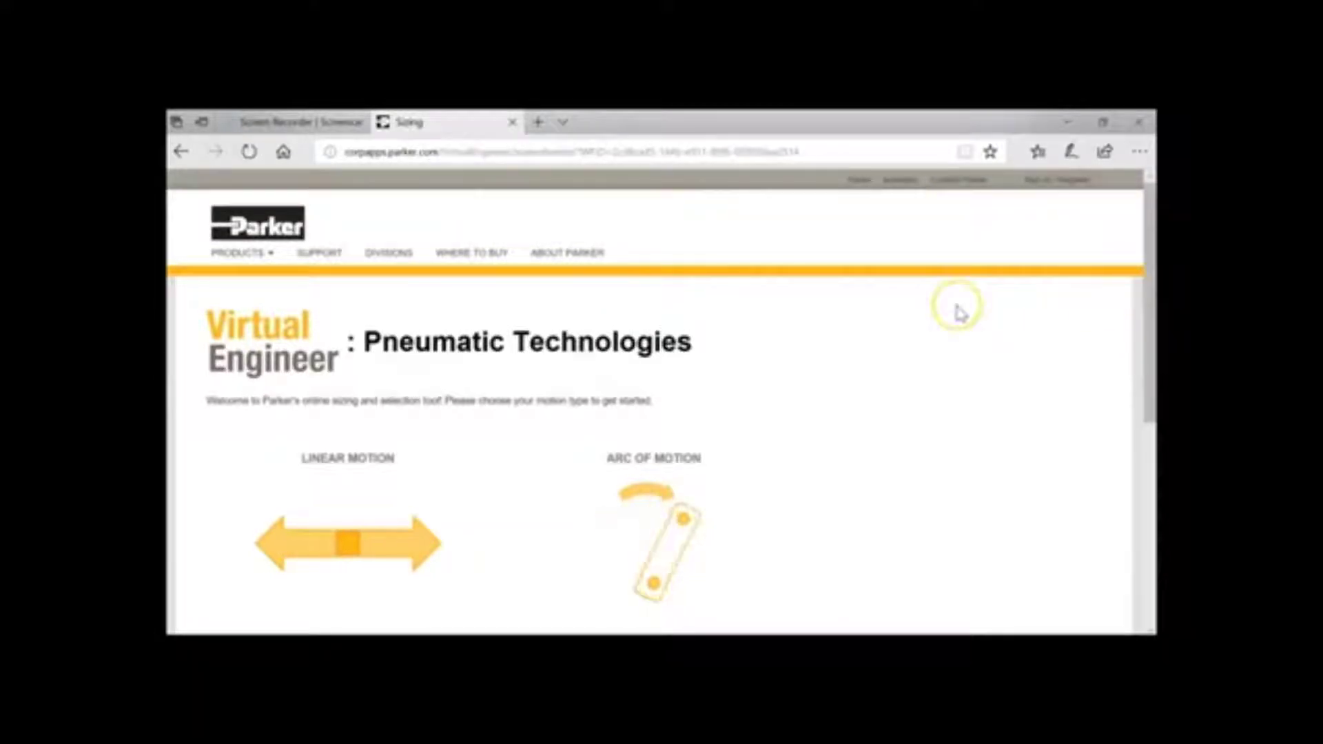
{"action": "mouse_move", "coordinate": [655, 458]}
{"action": "scroll", "coordinate": [522, 473], "scroll_direction": "down", "scroll_amount": 1}
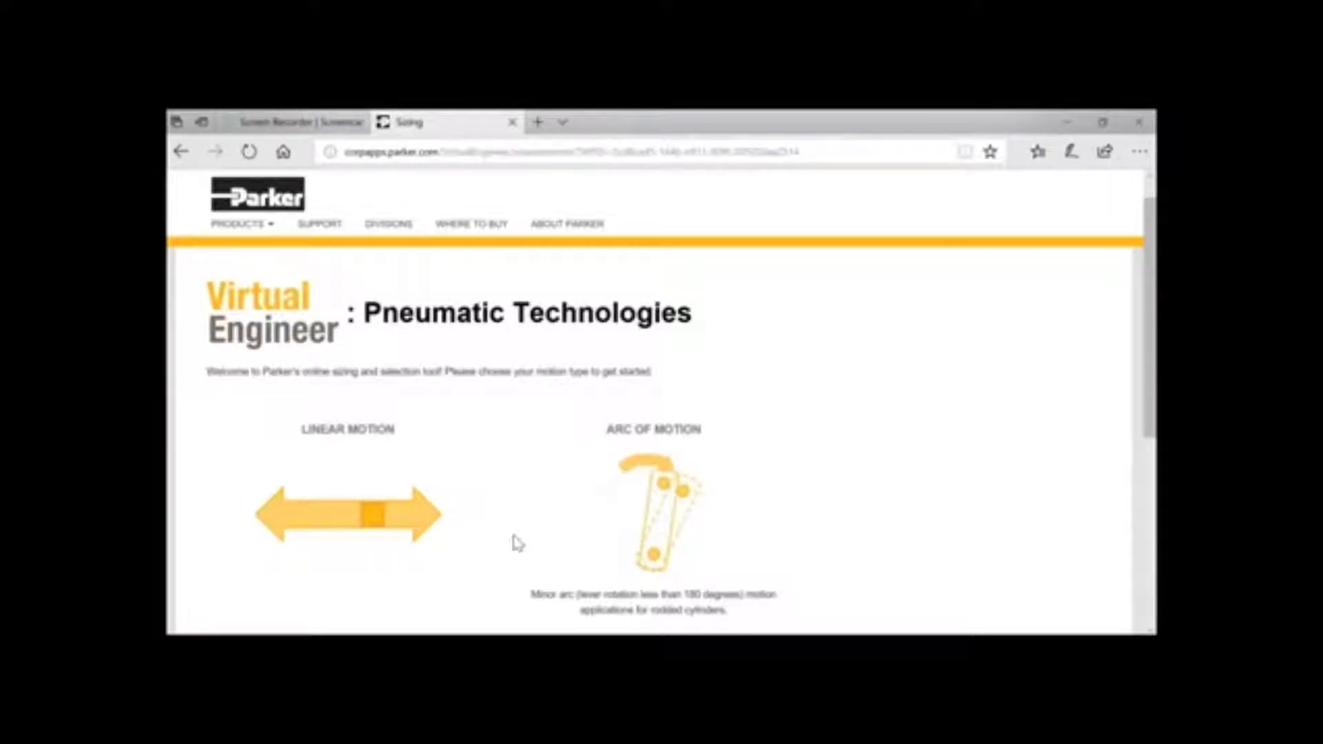
{"action": "left_click", "coordinate": [427, 538]}
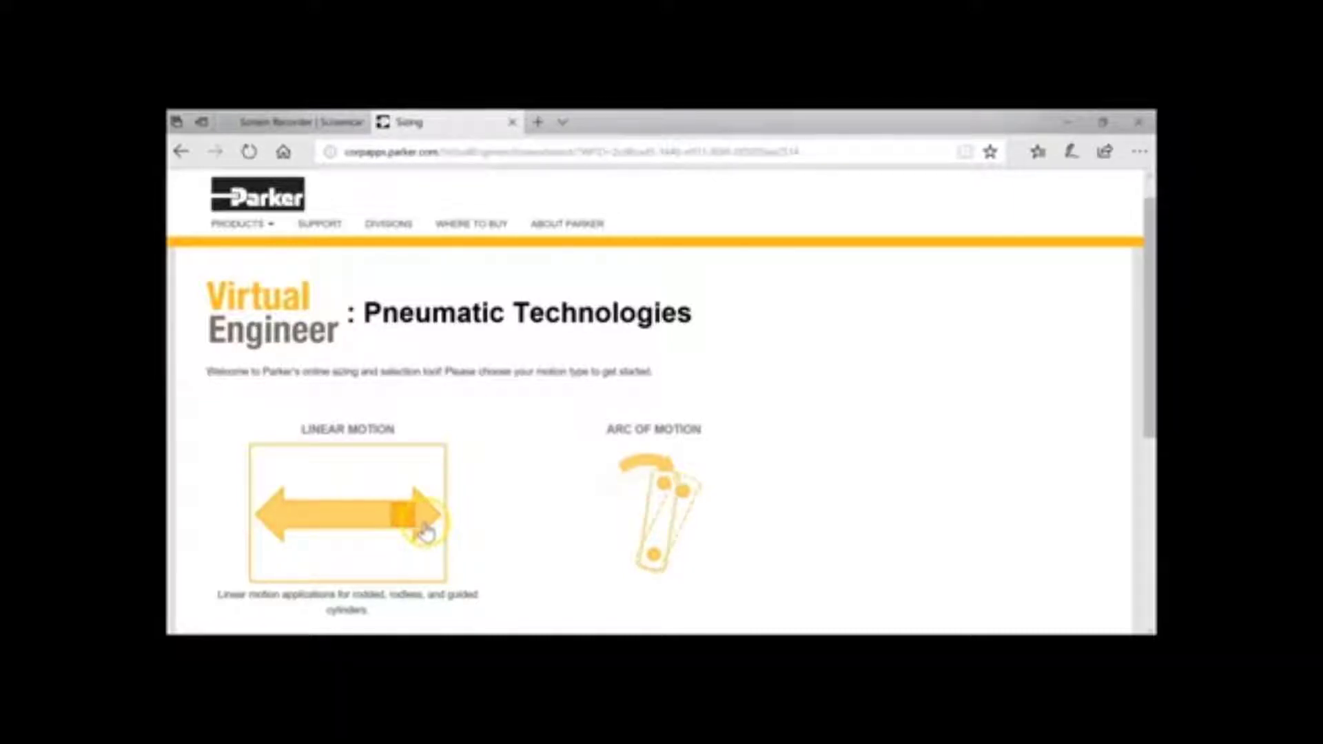
{"action": "left_click", "coordinate": [426, 531]}
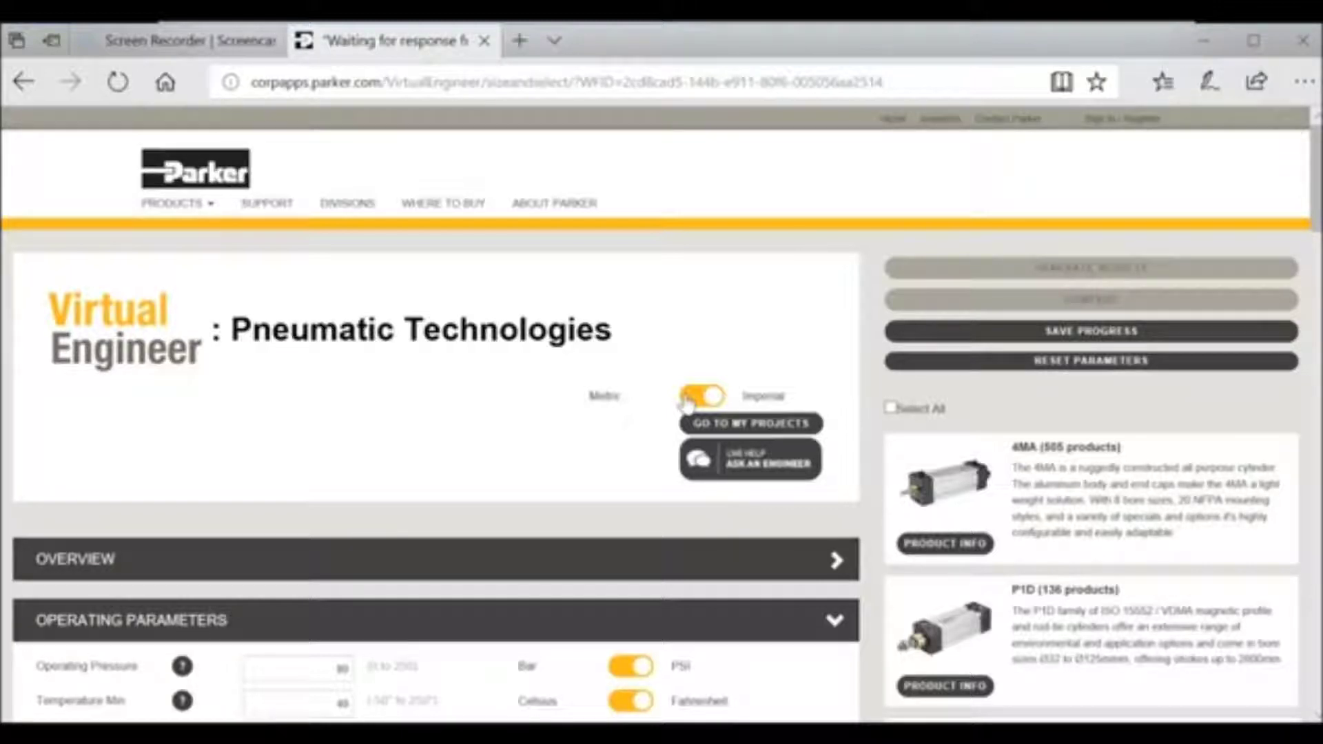
- Look over the sizing page's unit setting, live help, results controls and operating parameters, including the tubing length help
{"action": "left_click", "coordinate": [733, 469]}
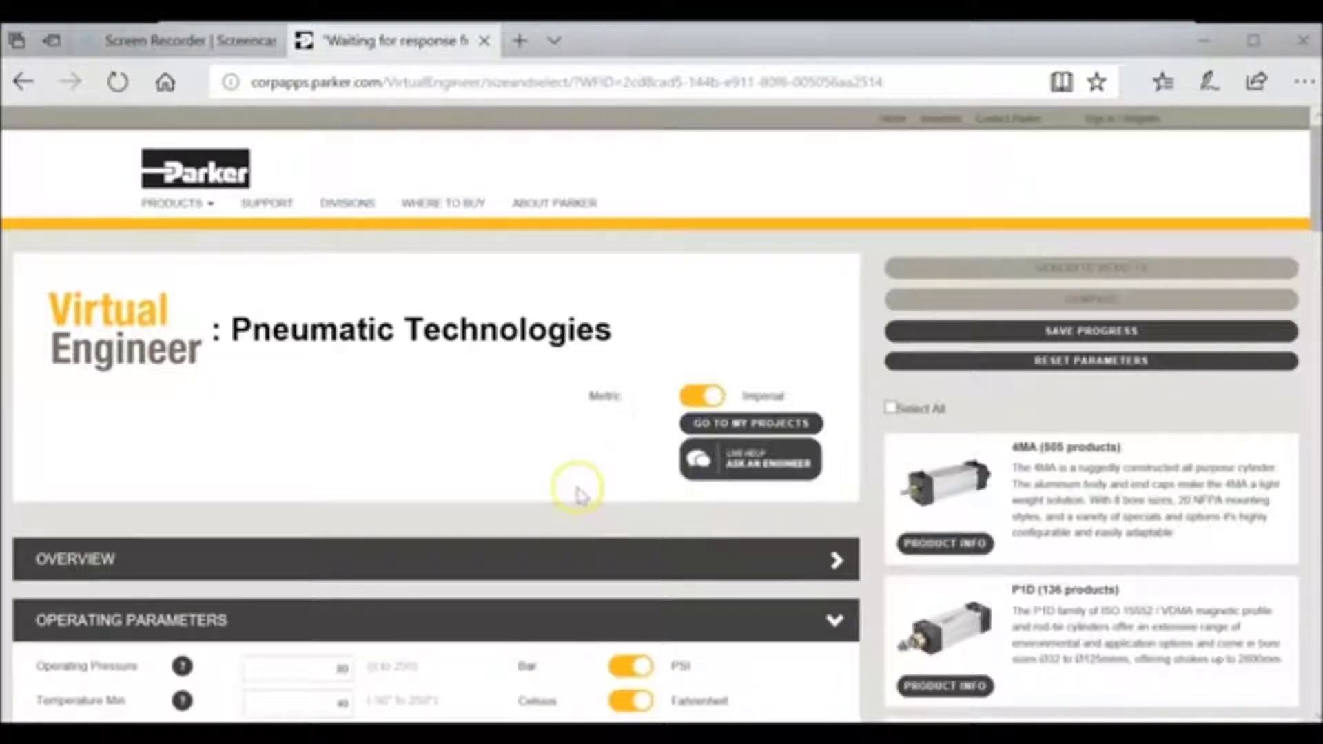
{"action": "scroll", "coordinate": [578, 486], "scroll_direction": "down", "scroll_amount": 3}
{"action": "scroll", "coordinate": [581, 495], "scroll_direction": "down", "scroll_amount": 4}
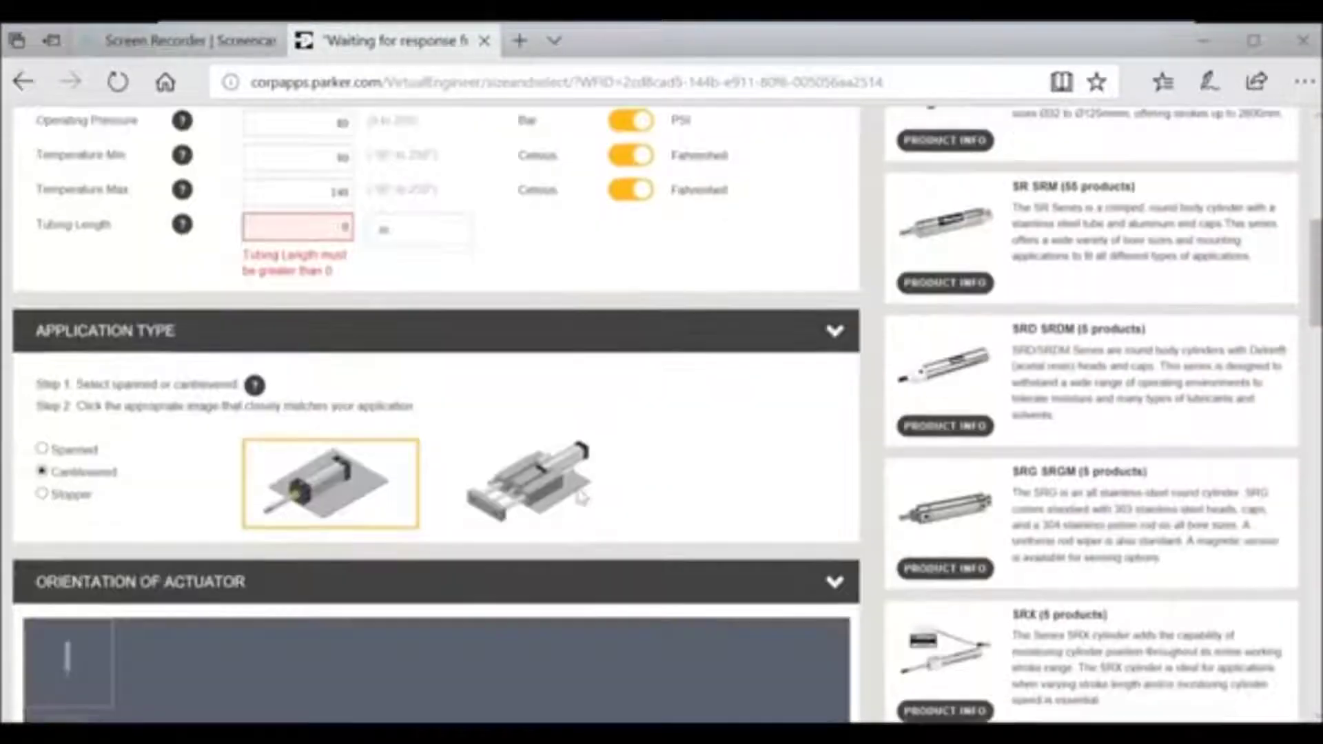
{"action": "scroll", "coordinate": [581, 495], "scroll_direction": "up", "scroll_amount": 2}
{"action": "scroll", "coordinate": [580, 495], "scroll_direction": "up", "scroll_amount": 6}
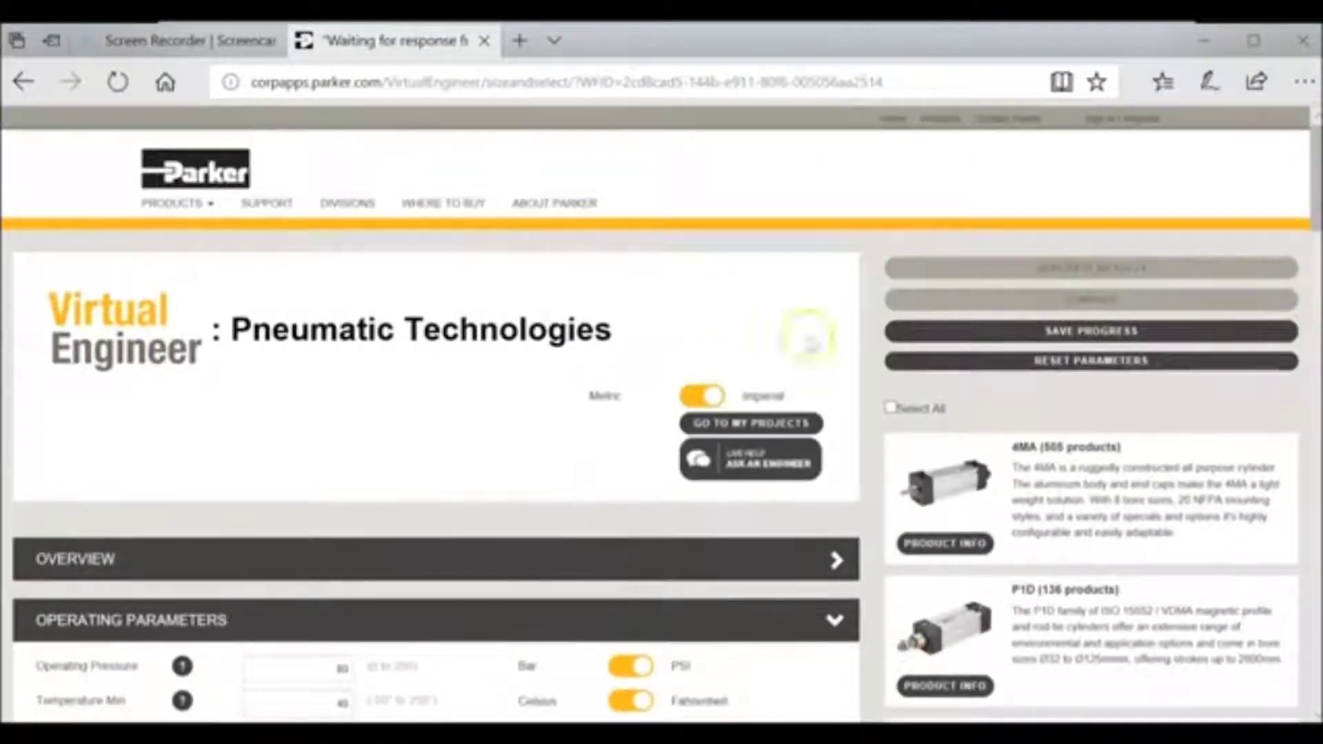
{"action": "left_click", "coordinate": [1039, 274]}
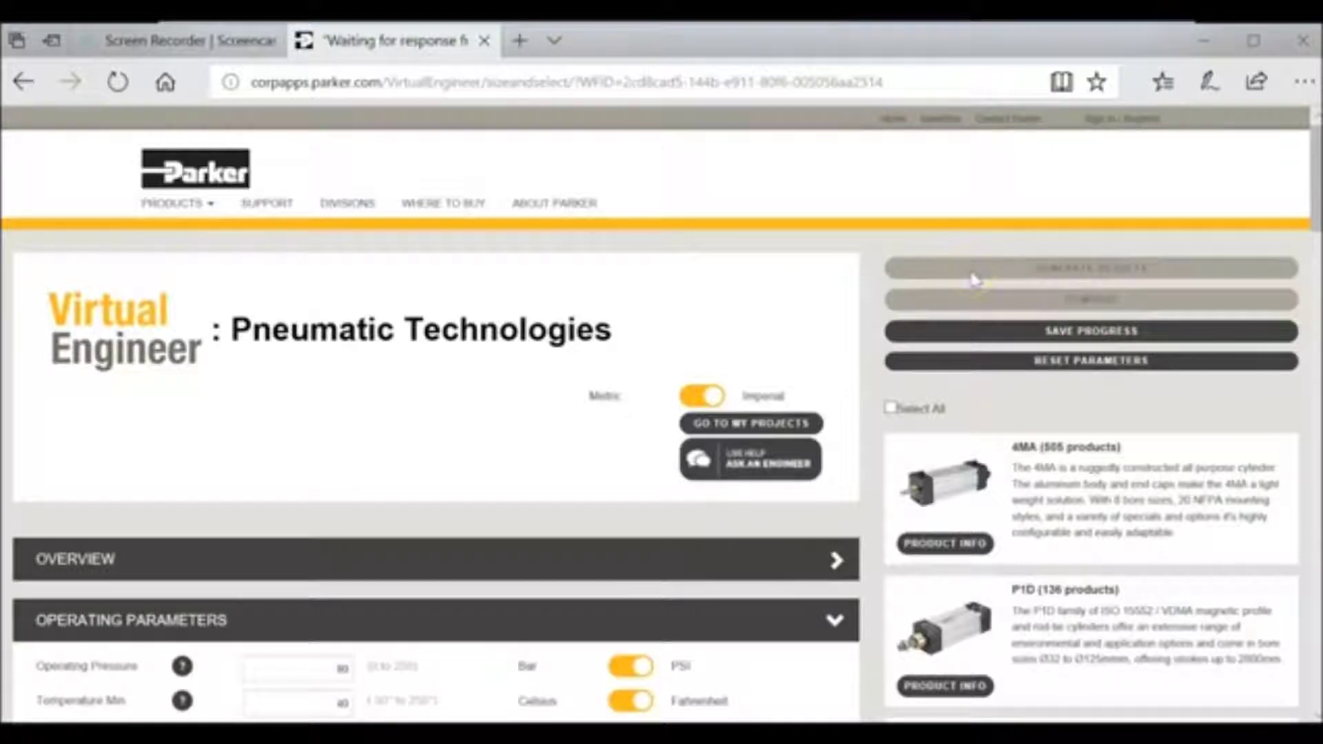
{"action": "scroll", "coordinate": [370, 469], "scroll_direction": "down", "scroll_amount": 1}
{"action": "scroll", "coordinate": [369, 472], "scroll_direction": "down", "scroll_amount": 1}
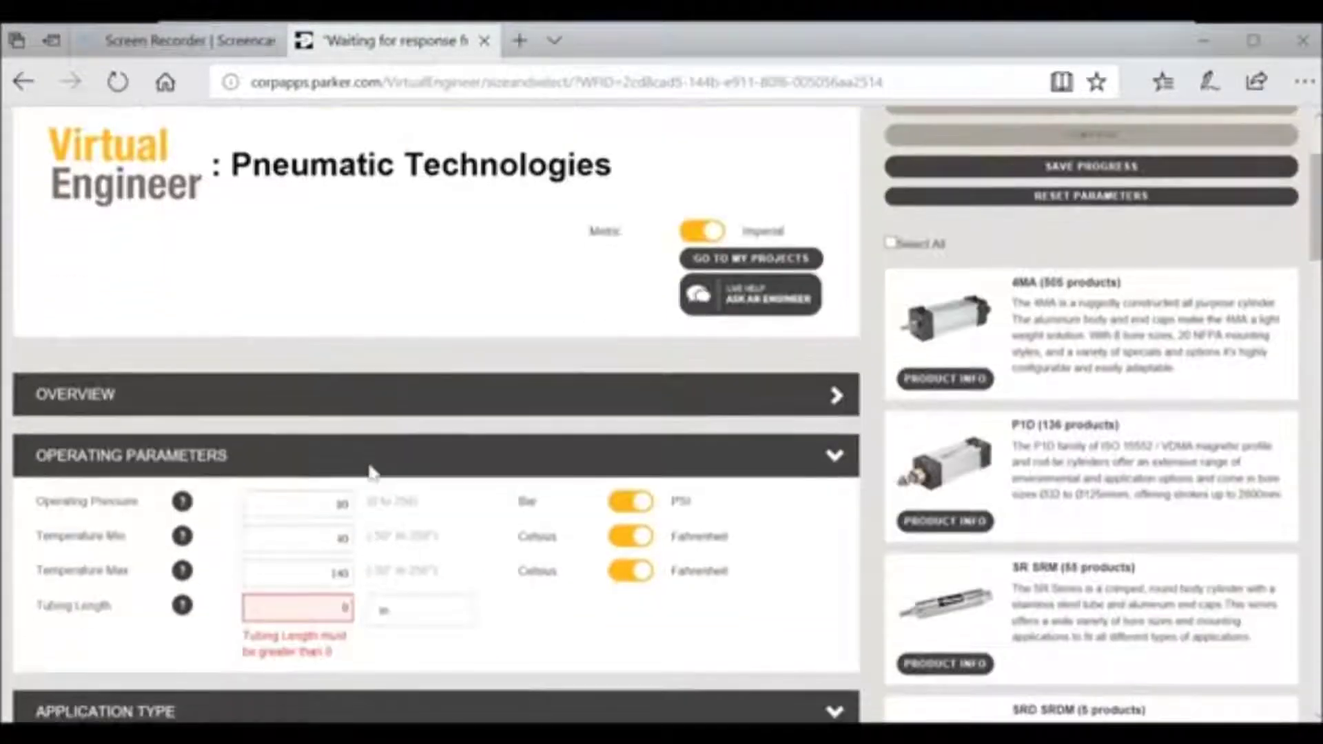
{"action": "scroll", "coordinate": [326, 451], "scroll_direction": "down", "scroll_amount": 1}
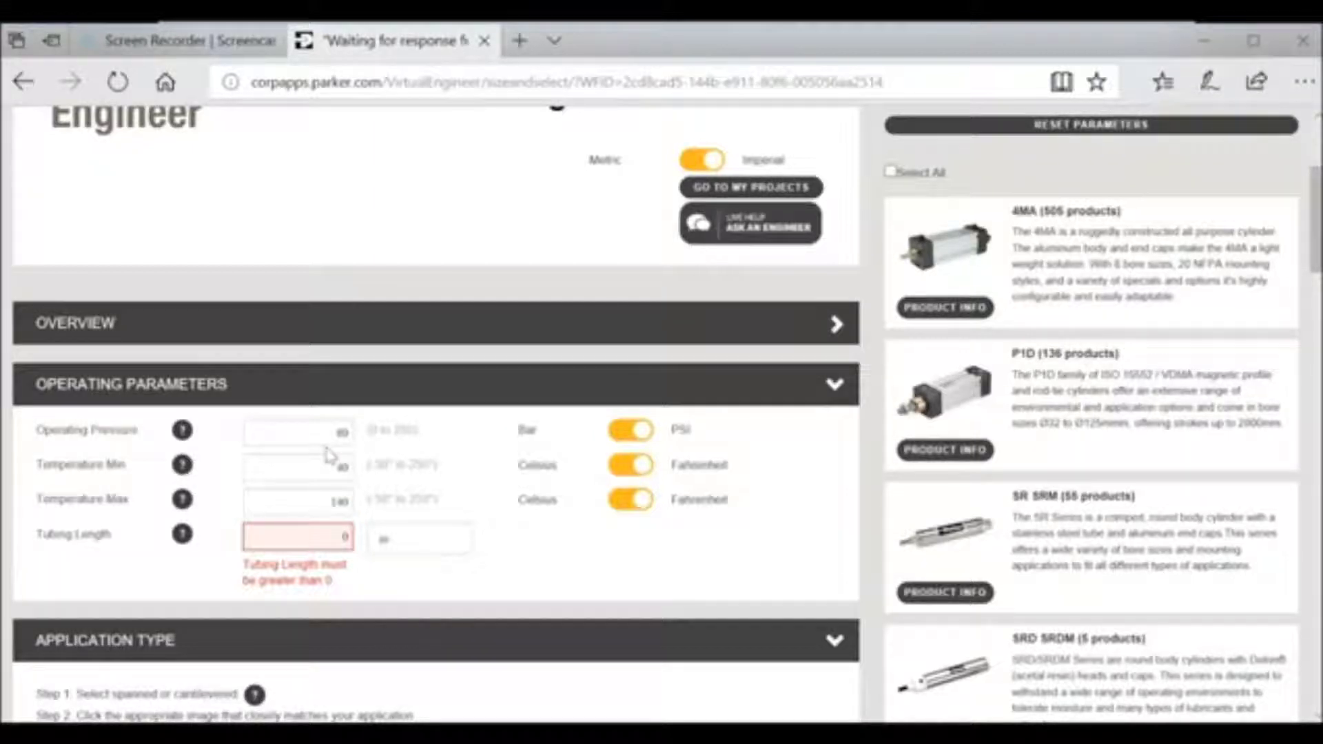
{"action": "left_click", "coordinate": [184, 535]}
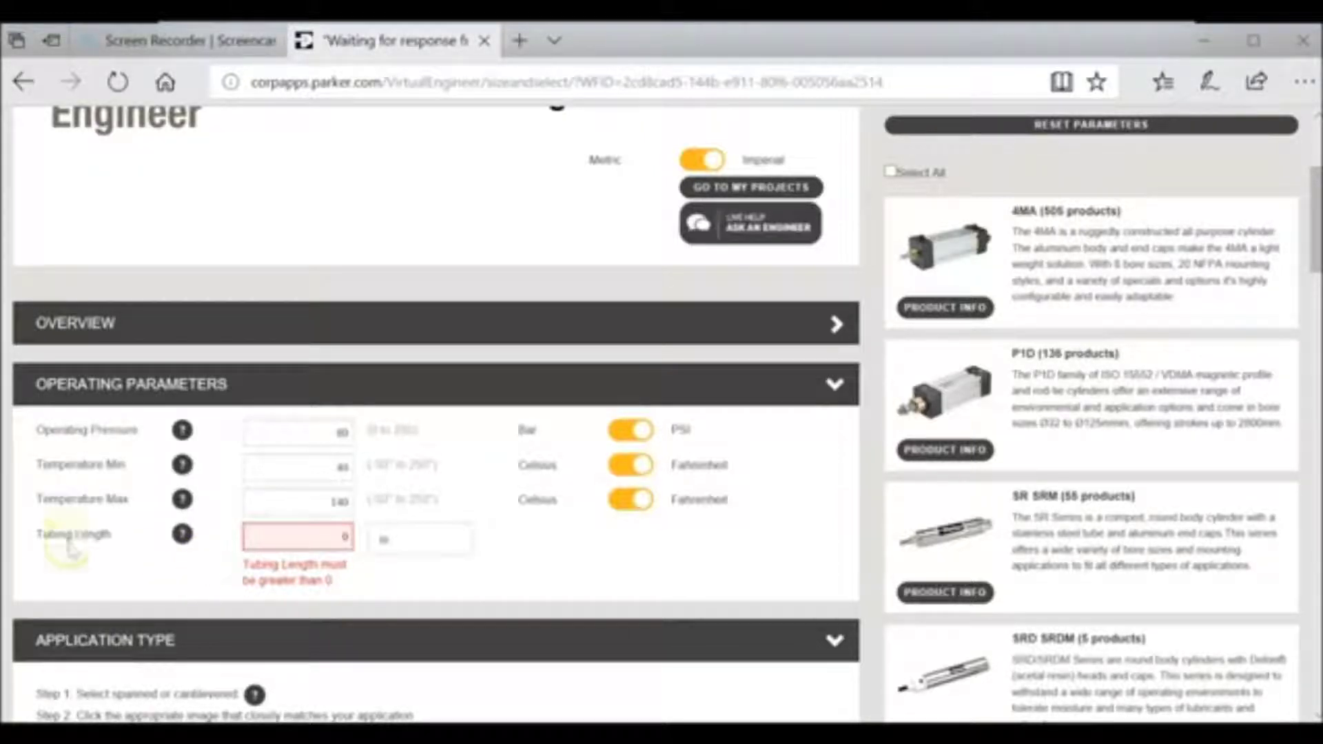
- Expand the Overview section and read the Size & Select instructions down to the detailed guide link
{"action": "left_click", "coordinate": [275, 321]}
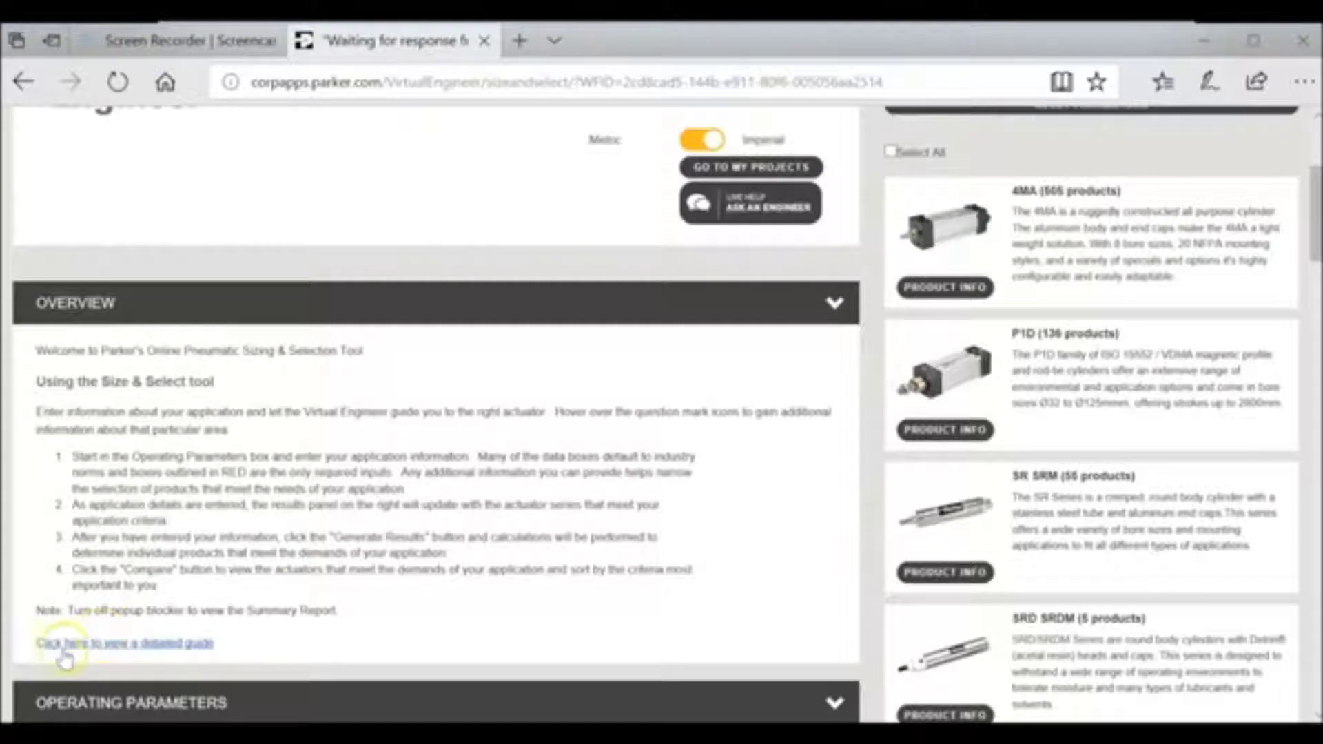
{"action": "left_click", "coordinate": [53, 655]}
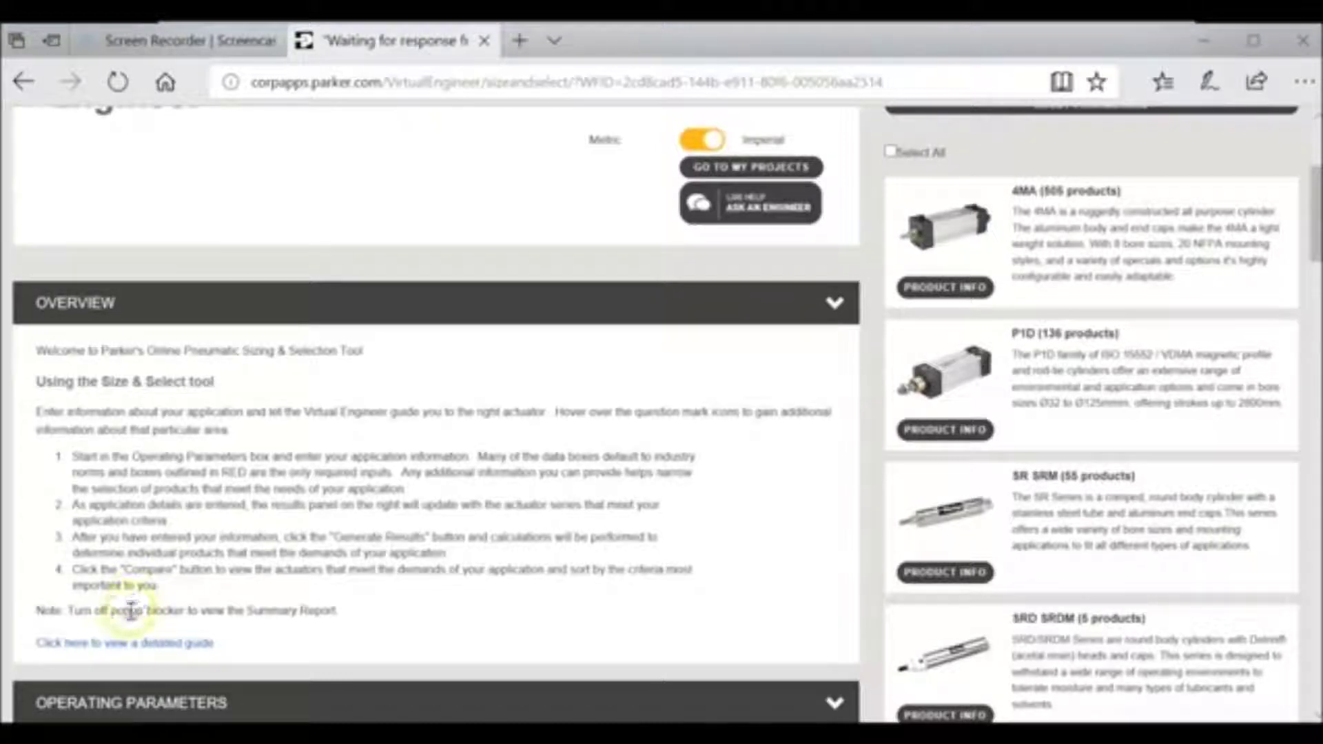
{"action": "scroll", "coordinate": [131, 620], "scroll_direction": "down", "scroll_amount": 2}
{"action": "scroll", "coordinate": [128, 648], "scroll_direction": "down", "scroll_amount": 3}
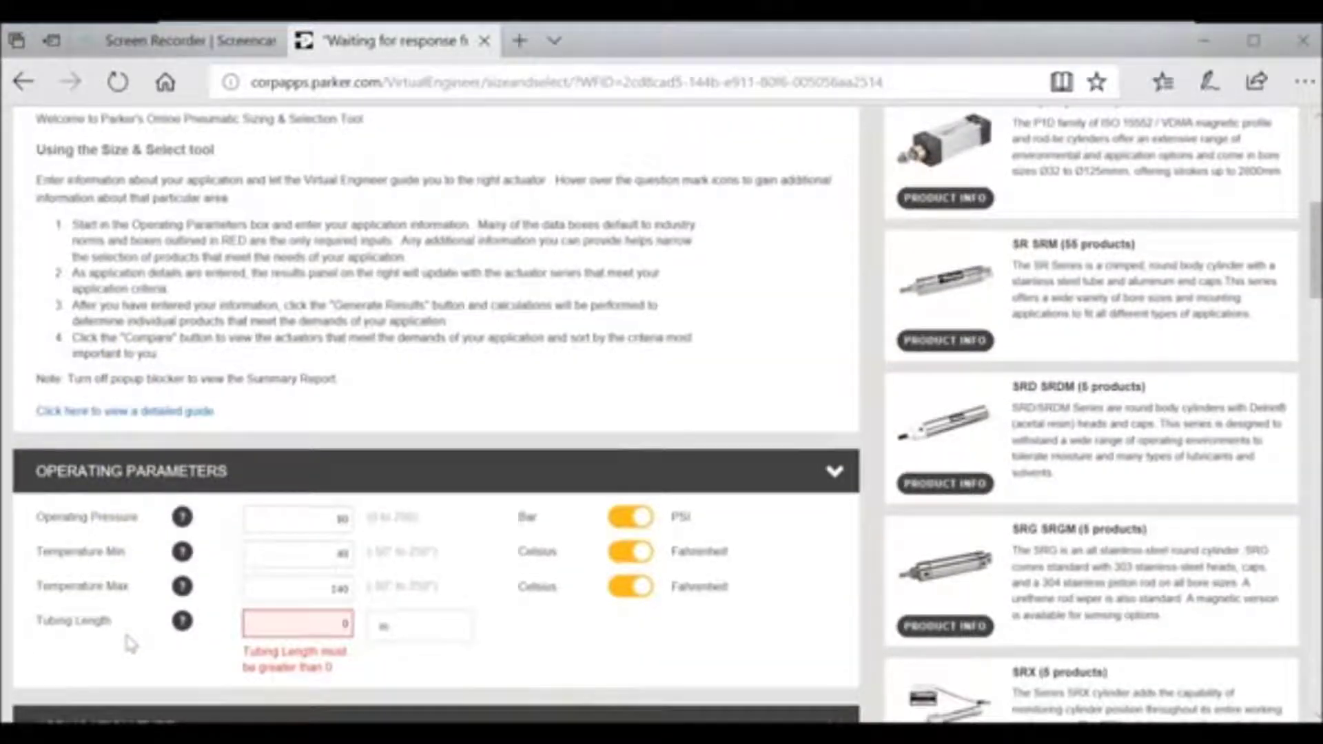
- Preview the Spanned application type with its second layout, as well as the Cantilevered and Stopper types
{"action": "scroll", "coordinate": [103, 638], "scroll_direction": "down", "scroll_amount": 3}
{"action": "scroll", "coordinate": [100, 640], "scroll_direction": "down", "scroll_amount": 4}
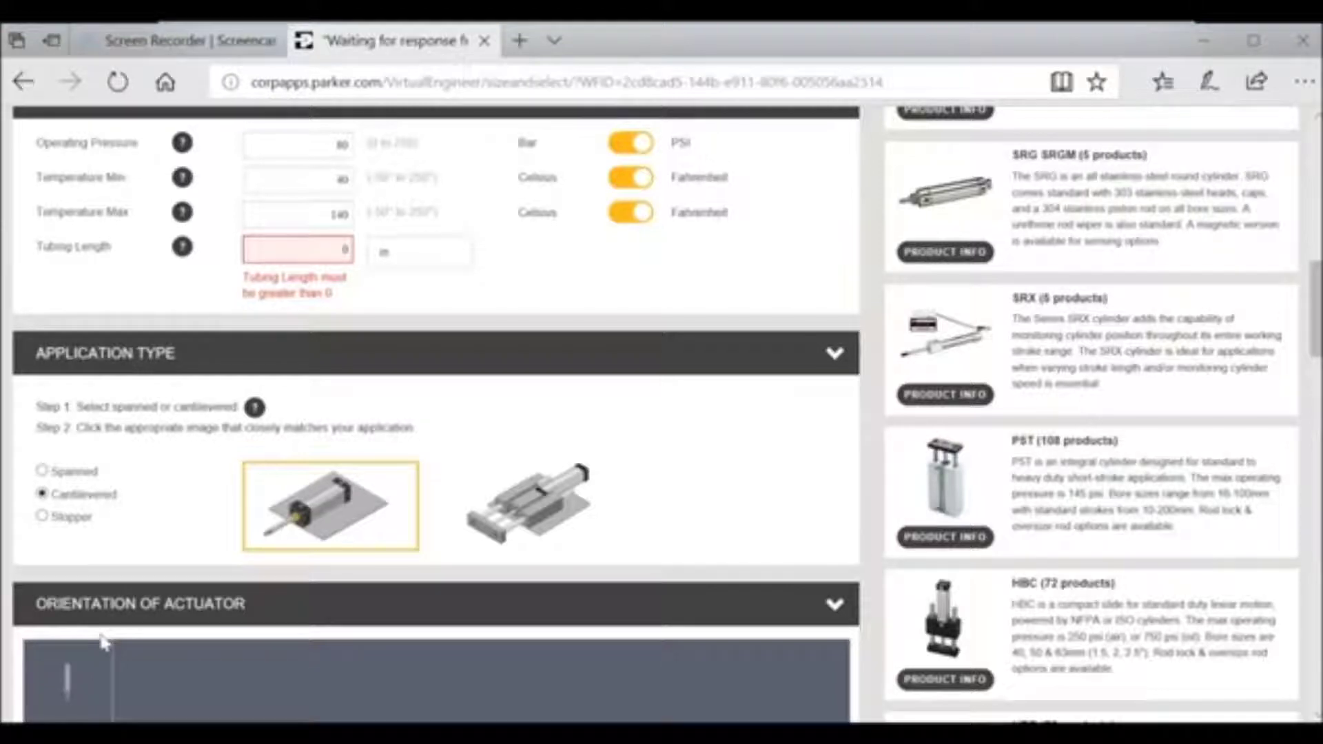
{"action": "scroll", "coordinate": [102, 642], "scroll_direction": "down", "scroll_amount": 3}
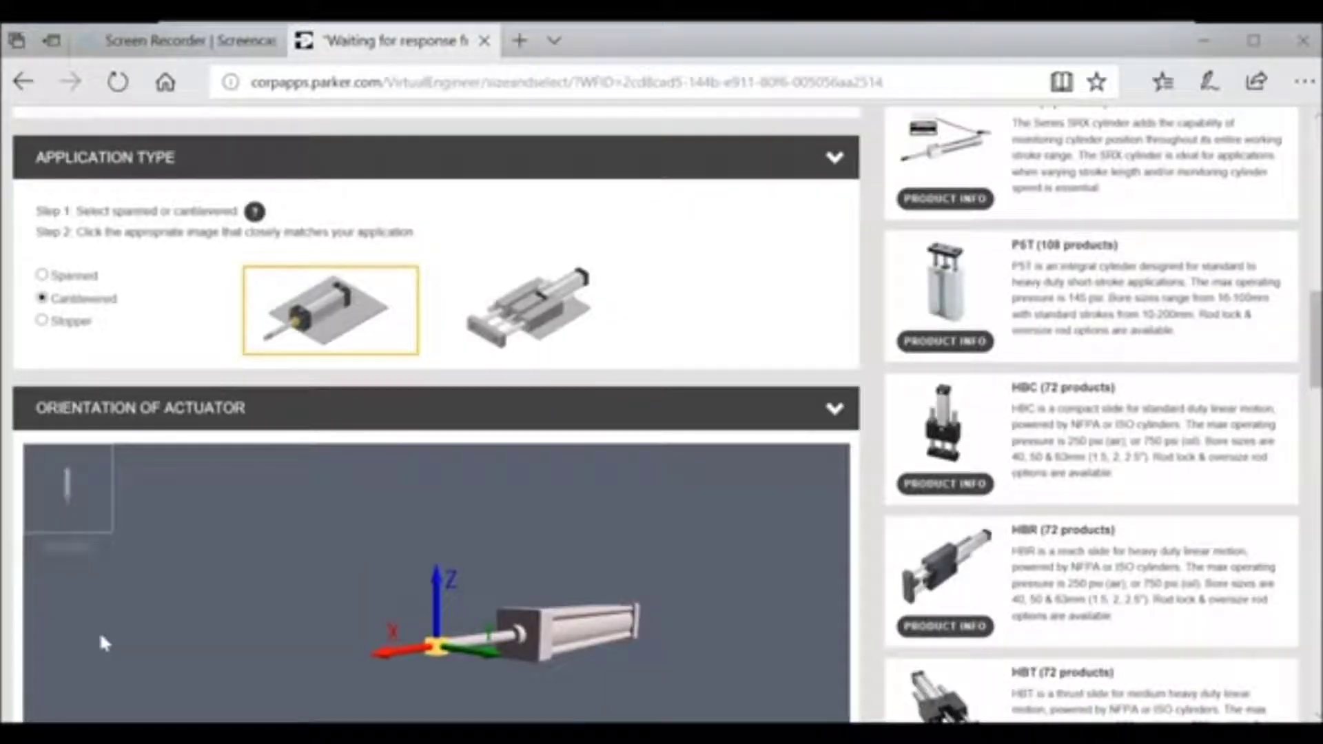
{"action": "scroll", "coordinate": [100, 631], "scroll_direction": "up", "scroll_amount": 8}
{"action": "scroll", "coordinate": [80, 619], "scroll_direction": "down", "scroll_amount": 5}
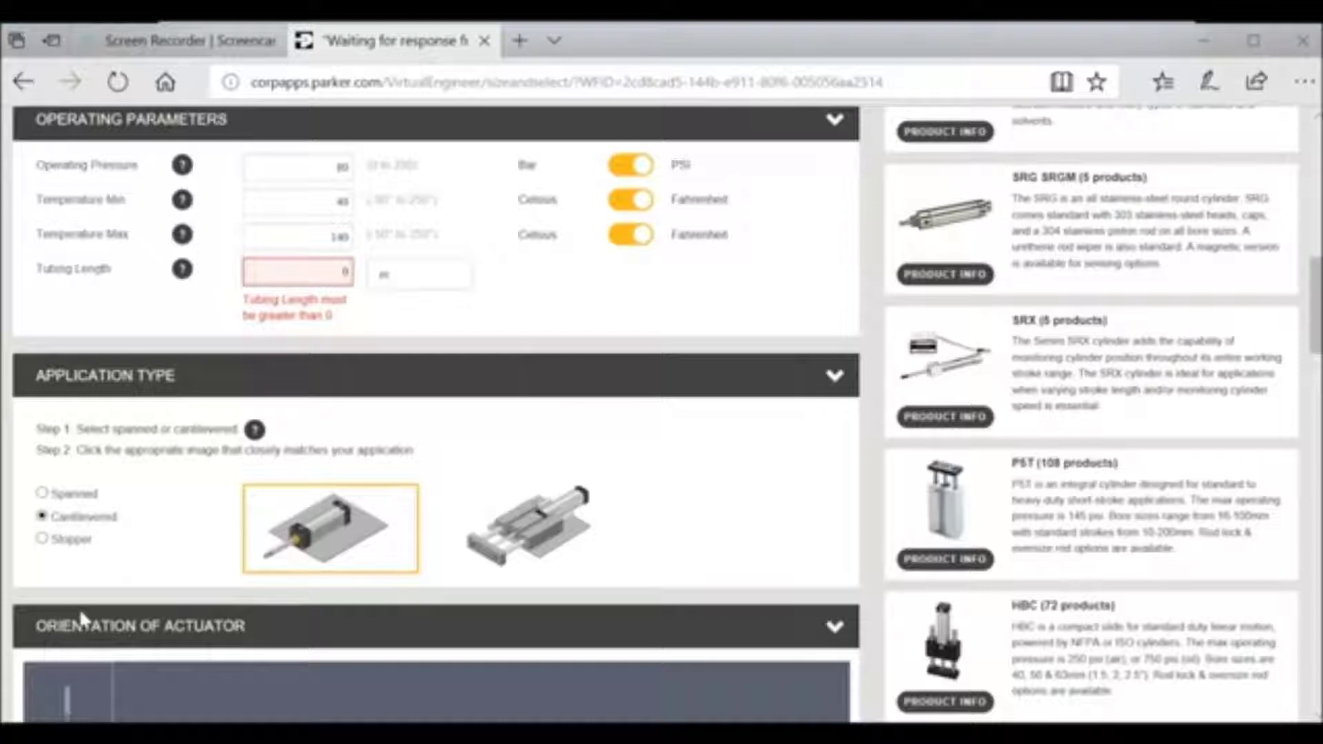
{"action": "left_click", "coordinate": [41, 493]}
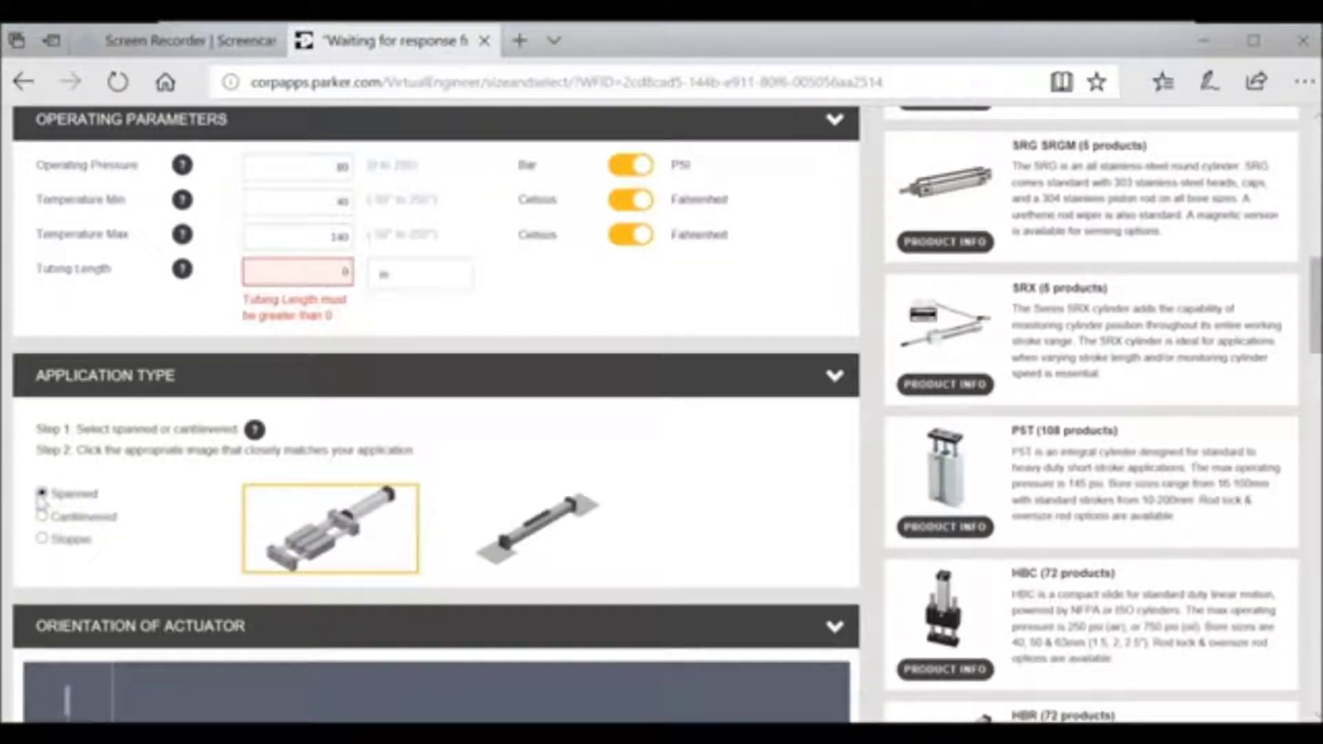
{"action": "left_click", "coordinate": [510, 515]}
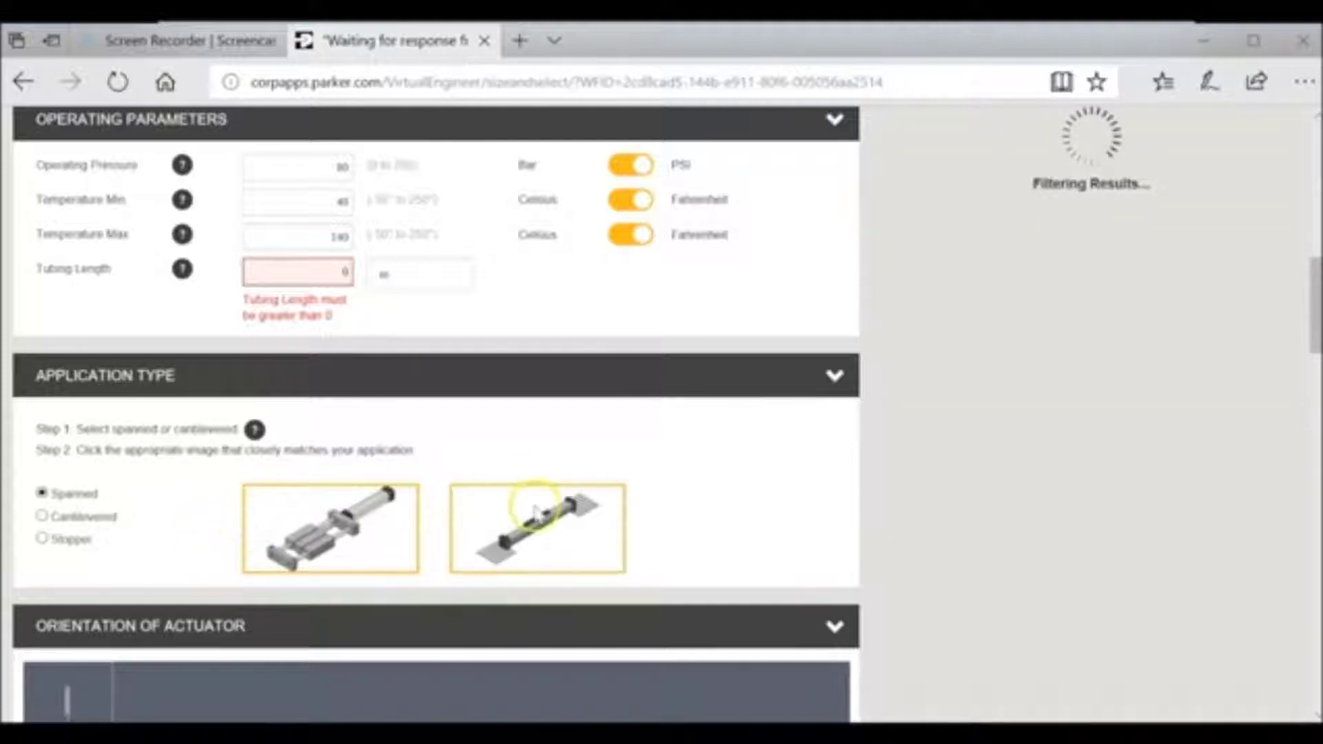
{"action": "left_click", "coordinate": [41, 516]}
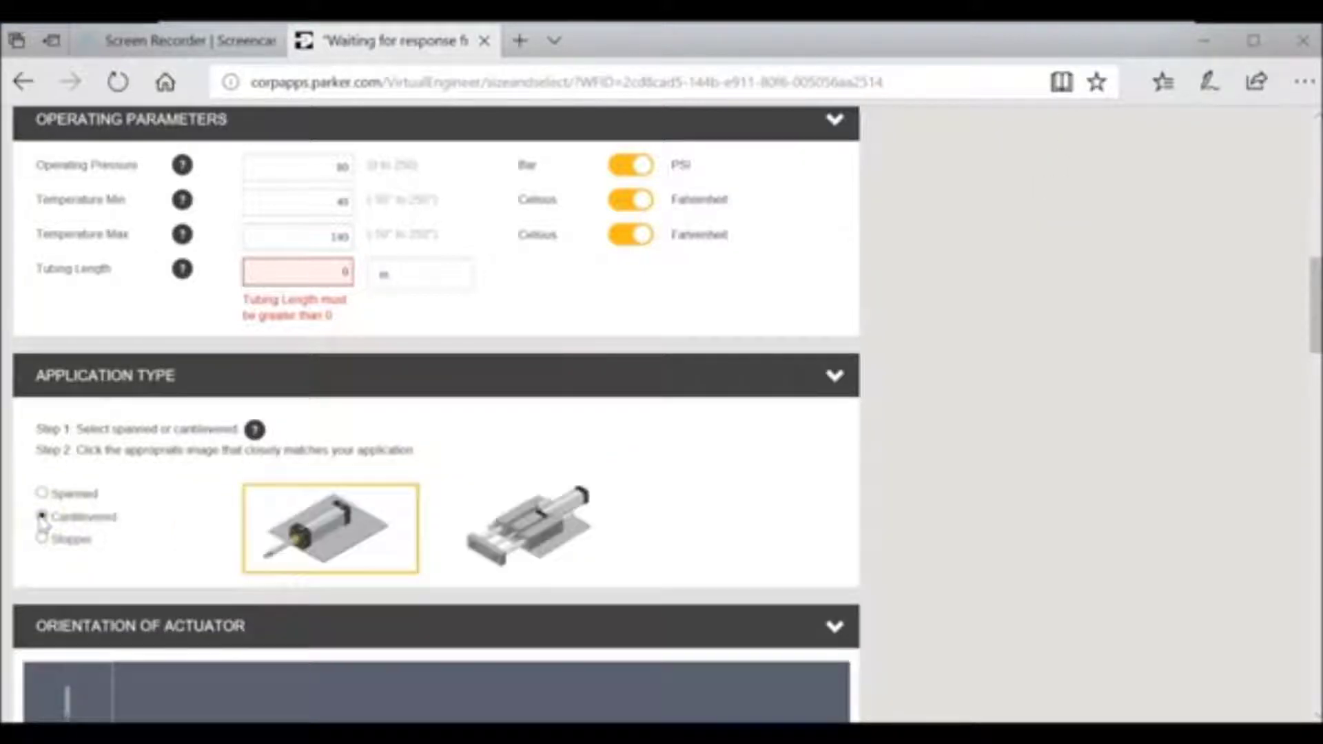
{"action": "left_click", "coordinate": [42, 539]}
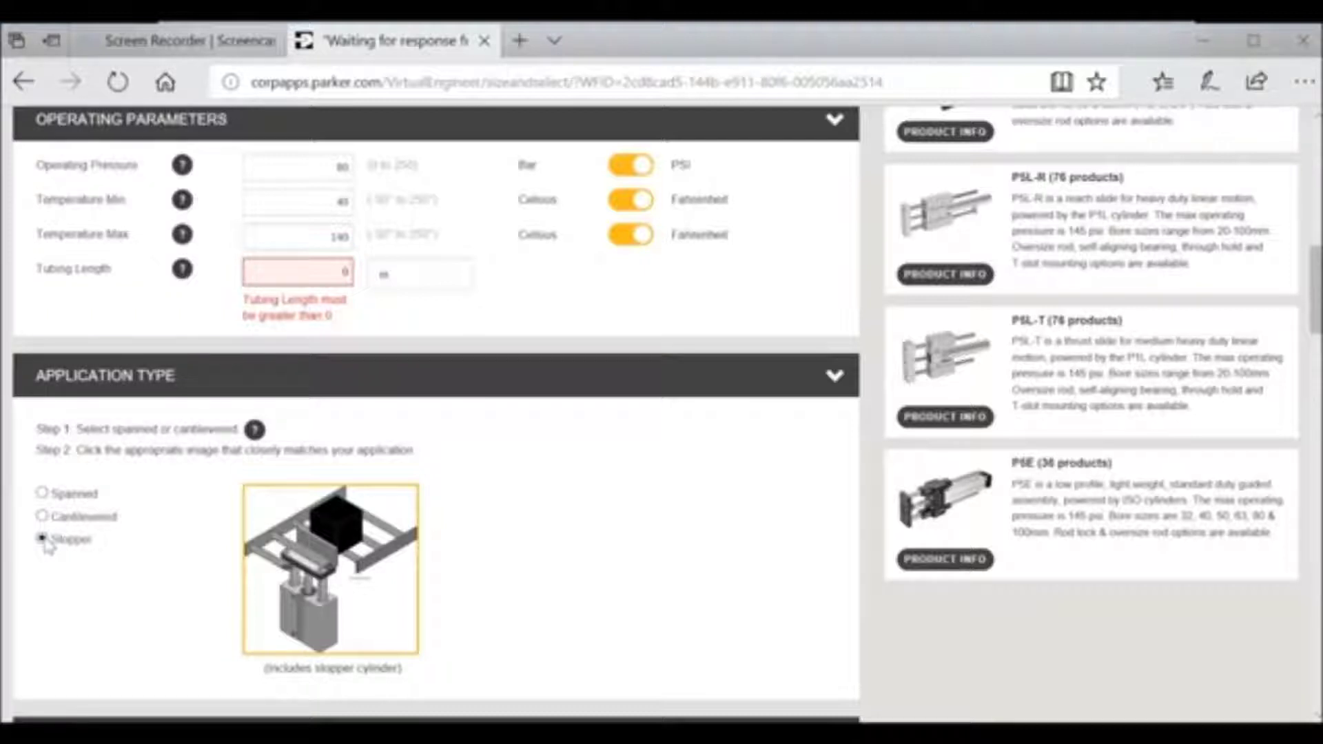
- Set the application type to Cantilevered with the single rodded cylinder mounted on a plate
{"action": "left_click", "coordinate": [42, 516]}
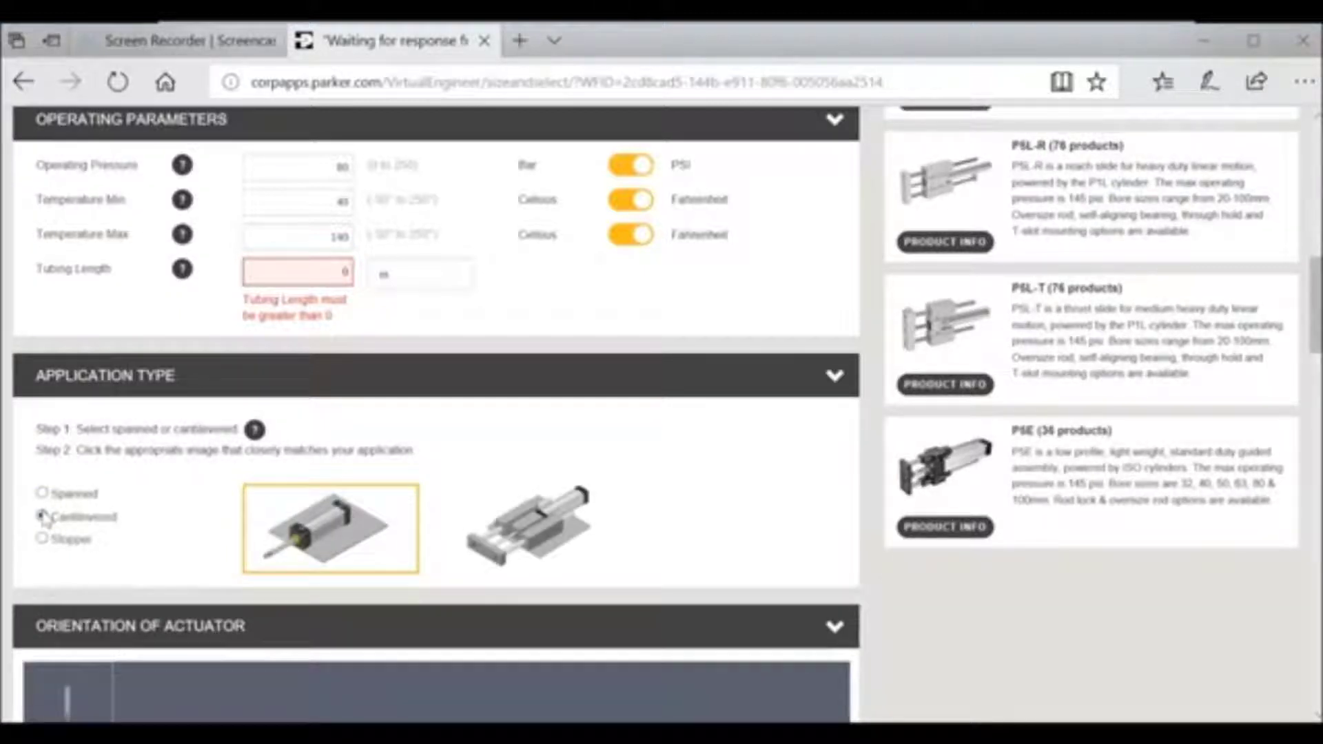
{"action": "left_click", "coordinate": [372, 538]}
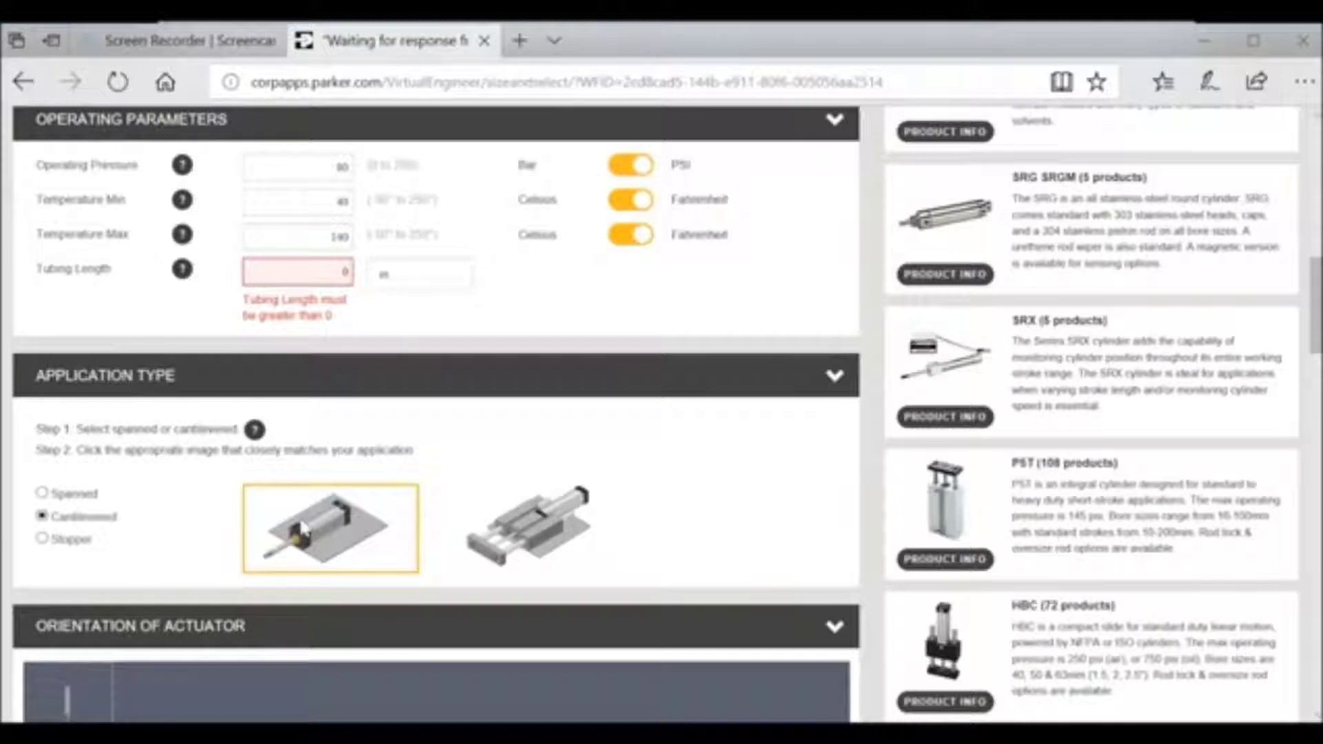
{"action": "left_click", "coordinate": [366, 545]}
- Set the actuator's pitch to 90° in the orientation section and check the rod's direction in the 3D view
{"action": "scroll", "coordinate": [370, 549], "scroll_direction": "down", "scroll_amount": 3}
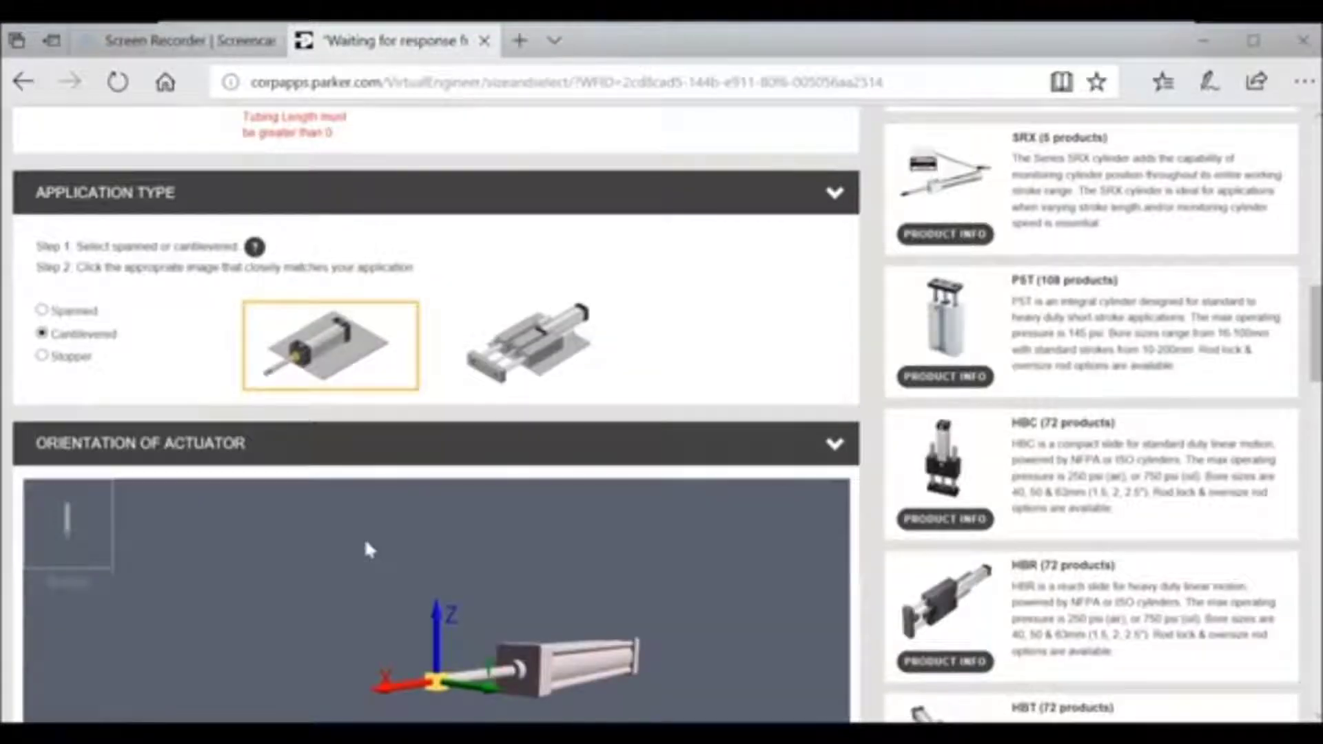
{"action": "scroll", "coordinate": [369, 547], "scroll_direction": "down", "scroll_amount": 3}
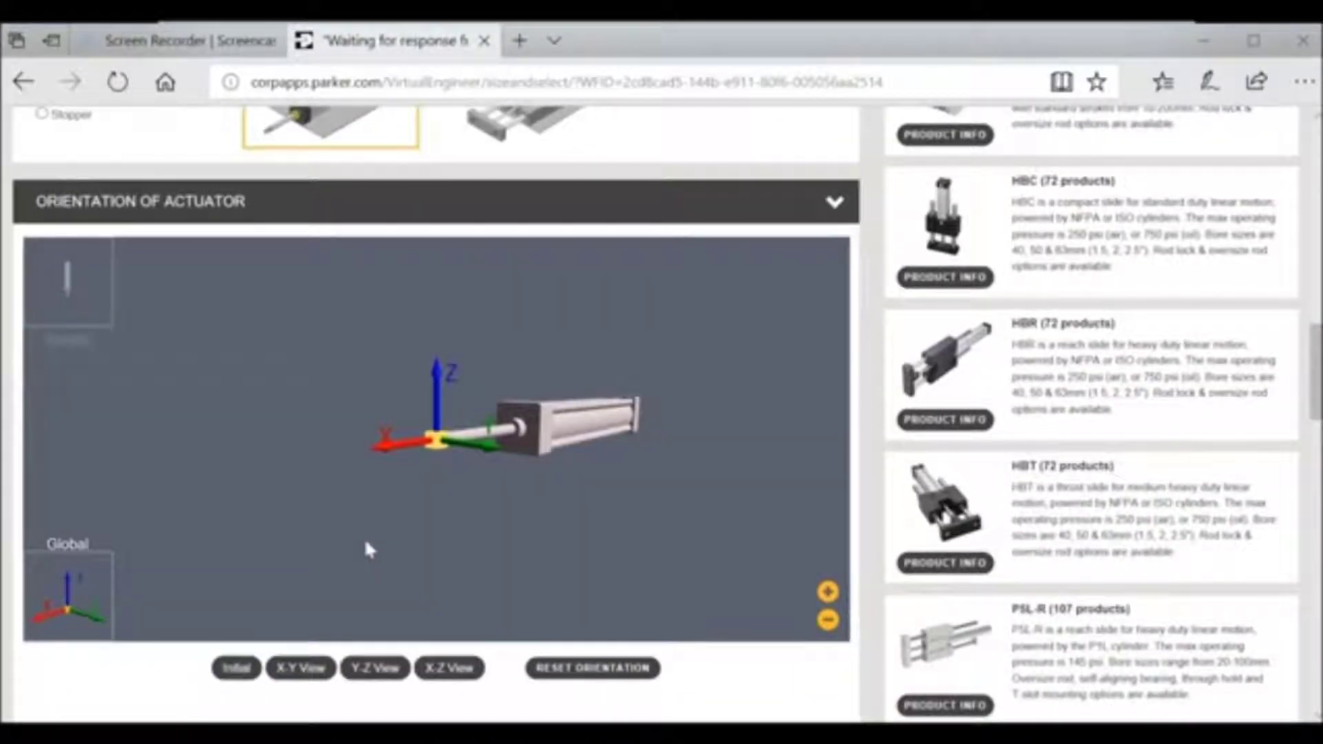
{"action": "scroll", "coordinate": [370, 549], "scroll_direction": "down", "scroll_amount": 1}
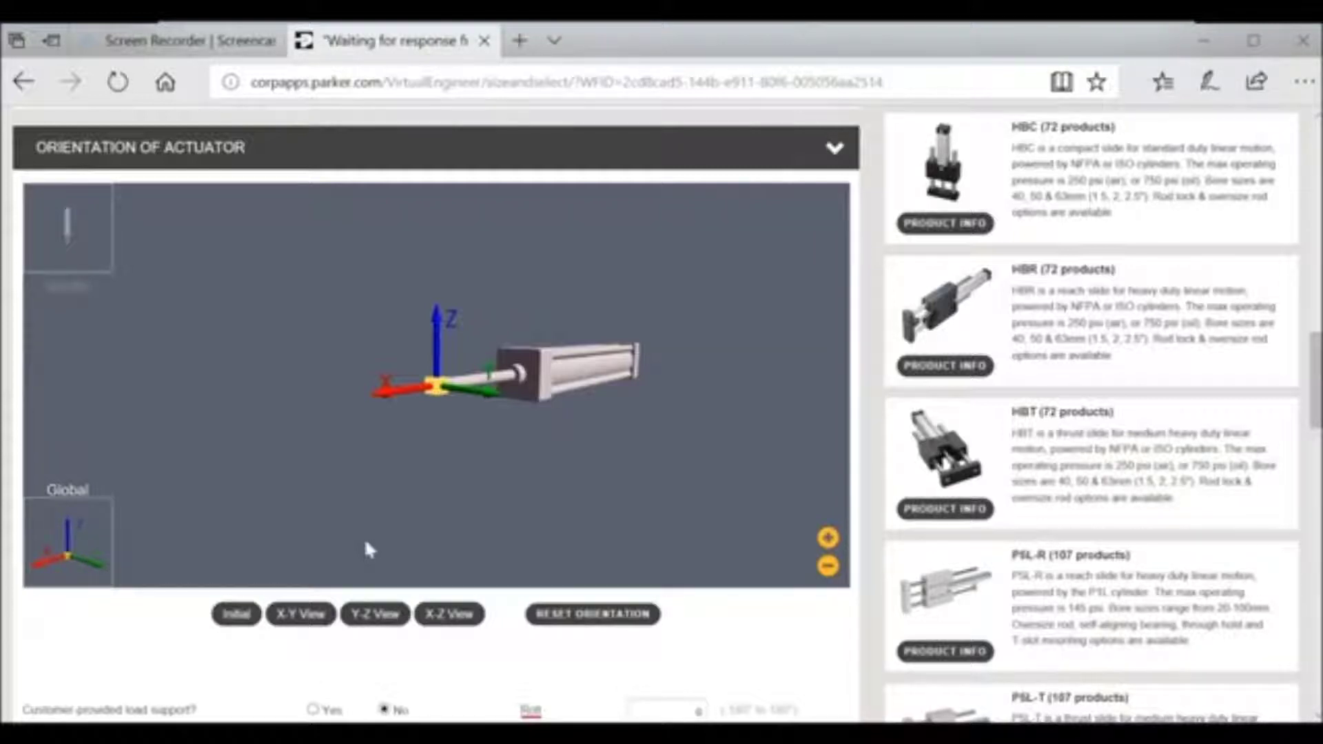
{"action": "left_click", "coordinate": [477, 710]}
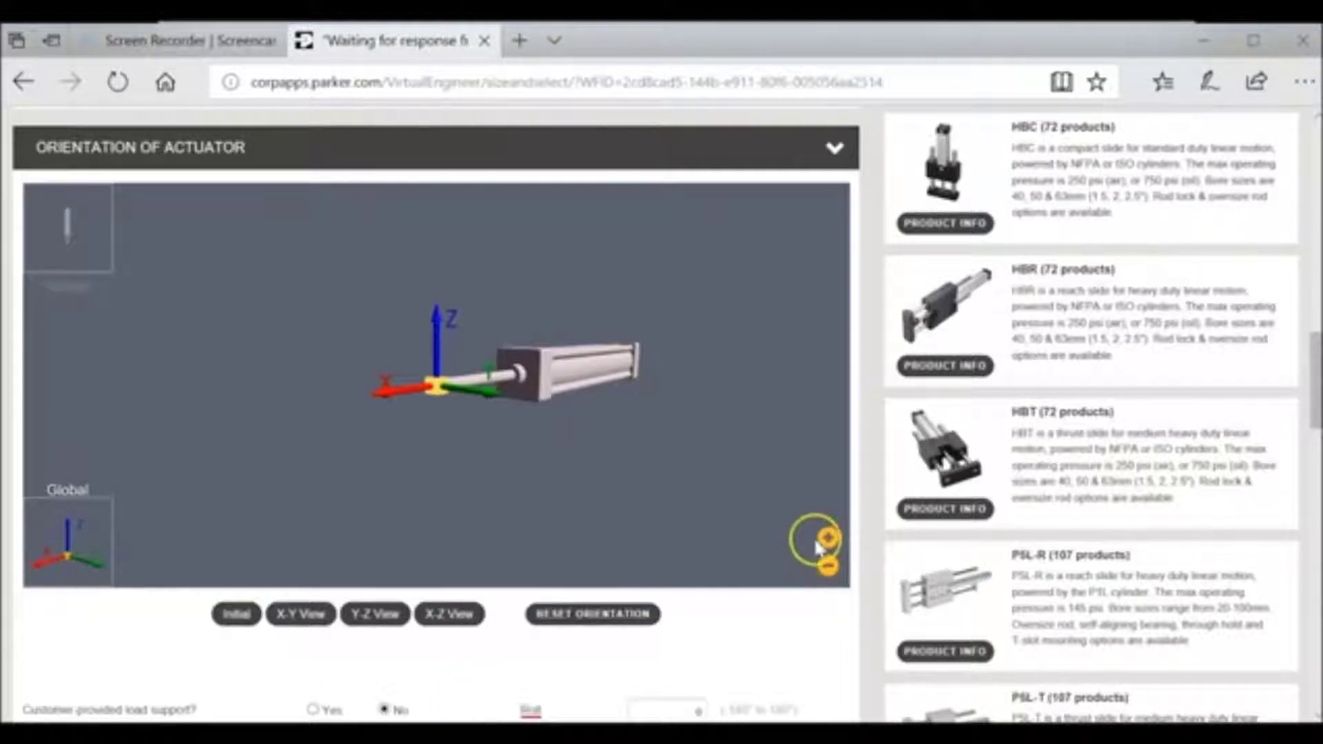
{"action": "scroll", "coordinate": [505, 665], "scroll_direction": "down", "scroll_amount": 2}
{"action": "scroll", "coordinate": [505, 665], "scroll_direction": "down", "scroll_amount": 1}
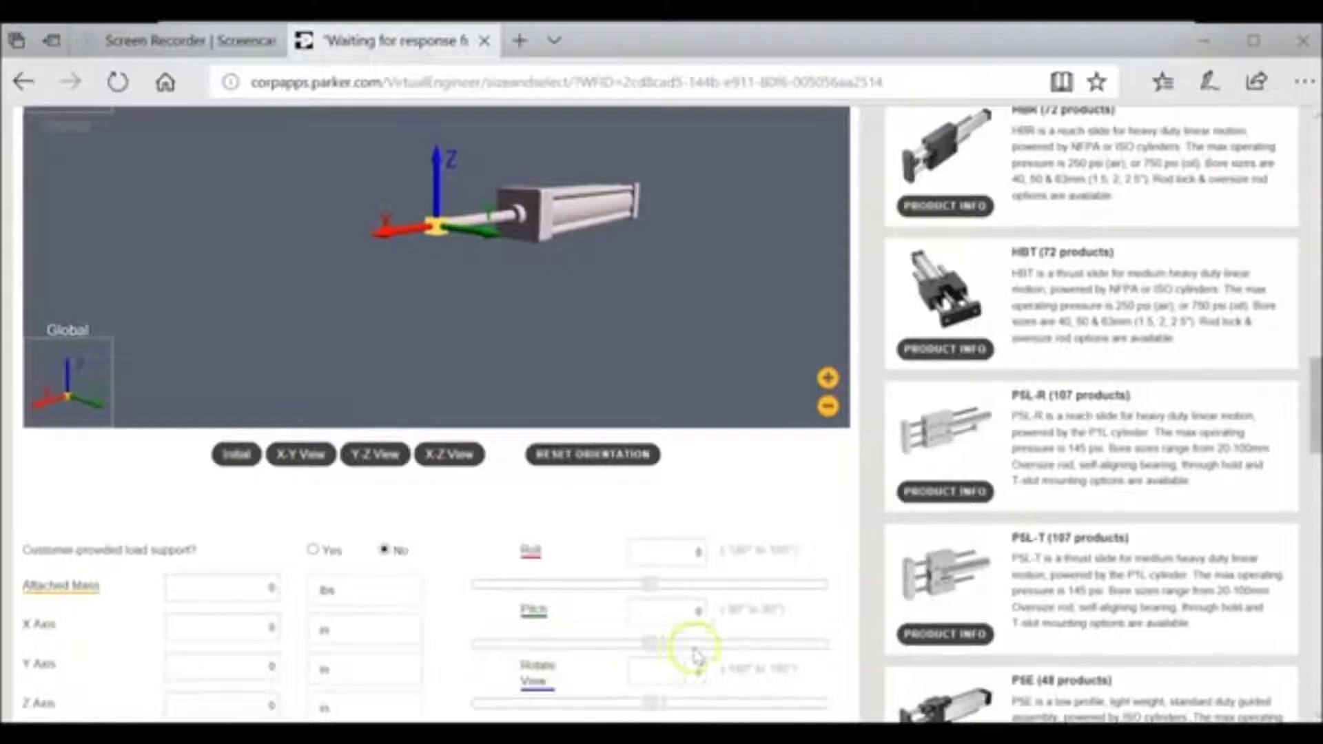
{"action": "left_click_drag", "start_coordinate": [654, 647], "coordinate": [849, 641]}
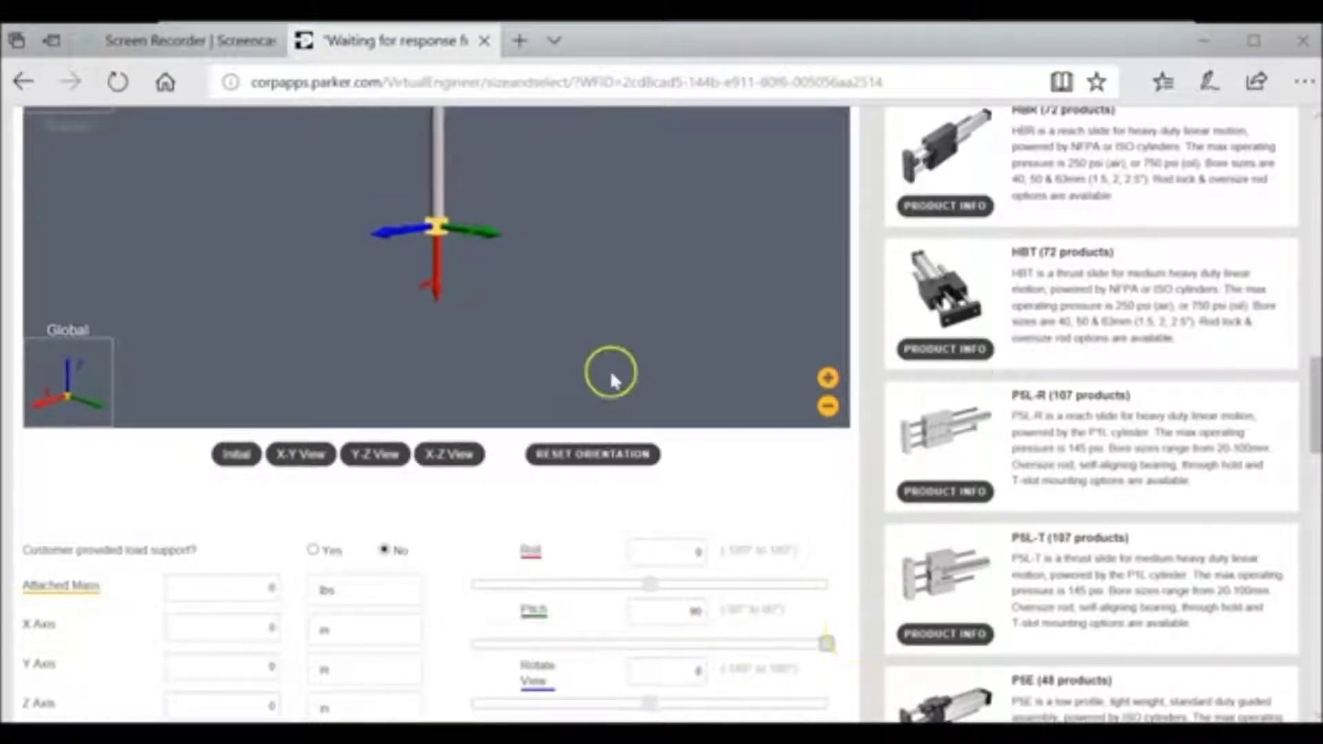
{"action": "scroll", "coordinate": [610, 368], "scroll_direction": "up", "scroll_amount": 3}
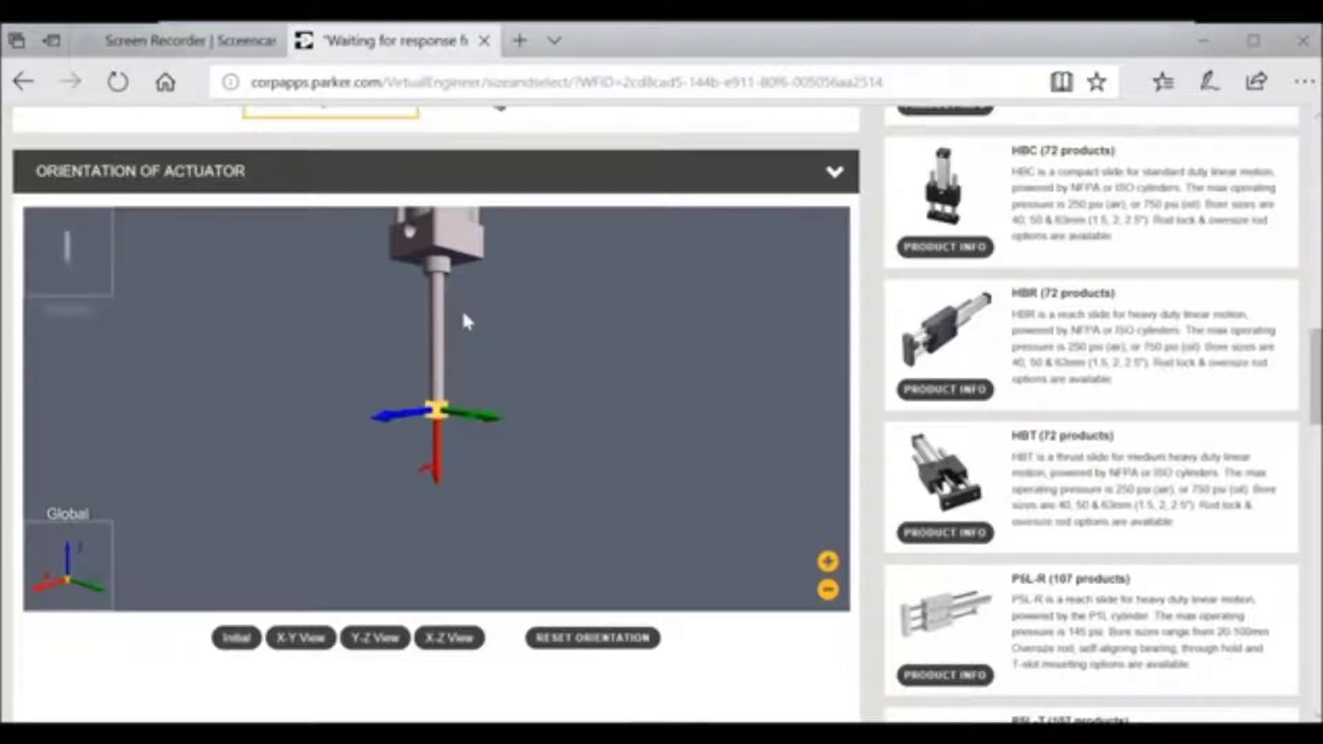
{"action": "left_click_drag", "start_coordinate": [428, 369], "coordinate": [444, 513]}
{"action": "scroll", "coordinate": [445, 515], "scroll_direction": "down", "scroll_amount": 1}
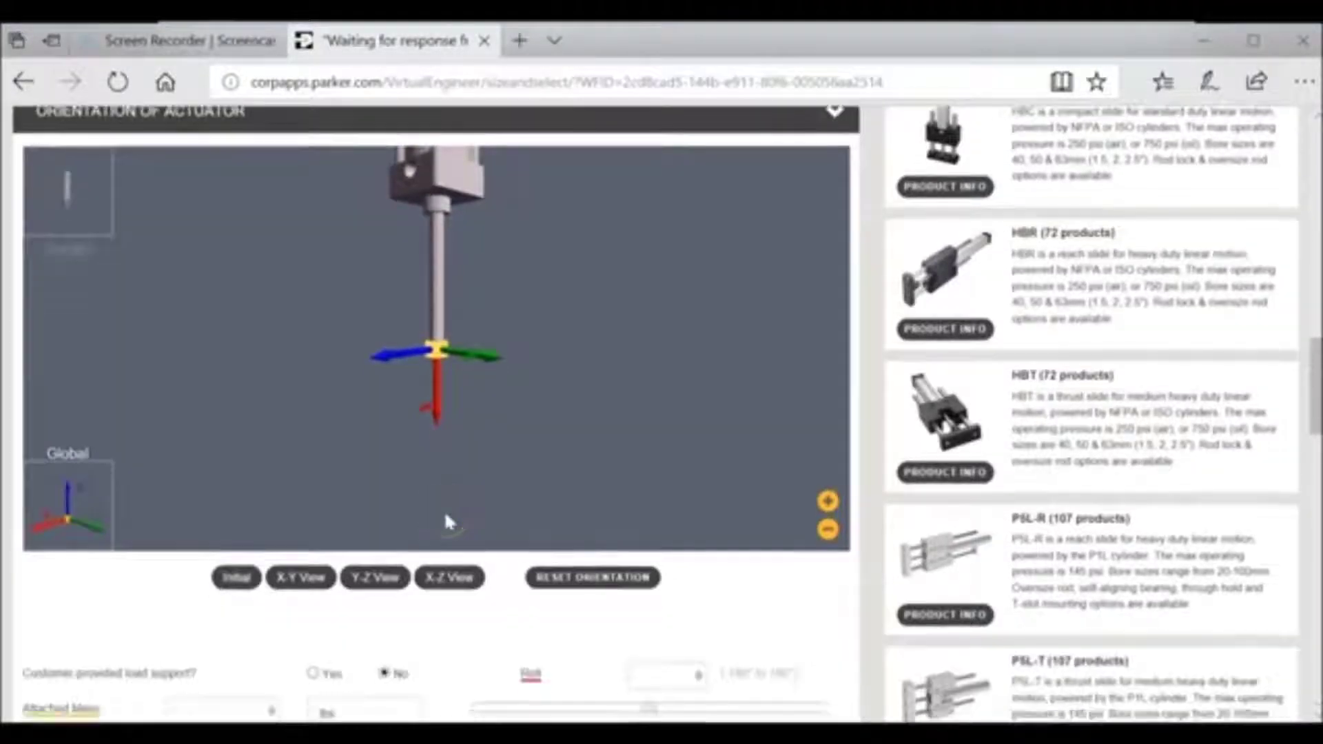
- Set the attached mass to 10 lbs in the actuator orientation section
{"action": "scroll", "coordinate": [445, 521], "scroll_direction": "down", "scroll_amount": 2}
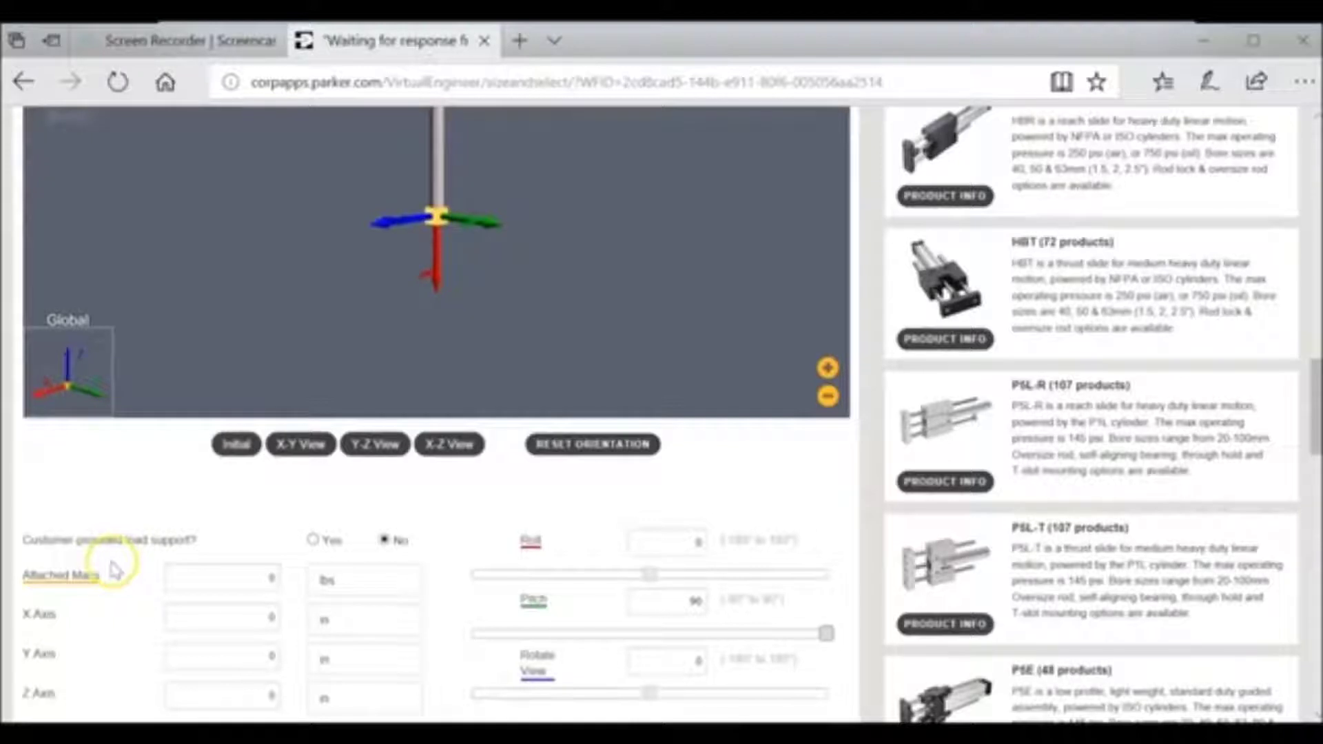
{"action": "scroll", "coordinate": [42, 658], "scroll_direction": "down", "scroll_amount": 1}
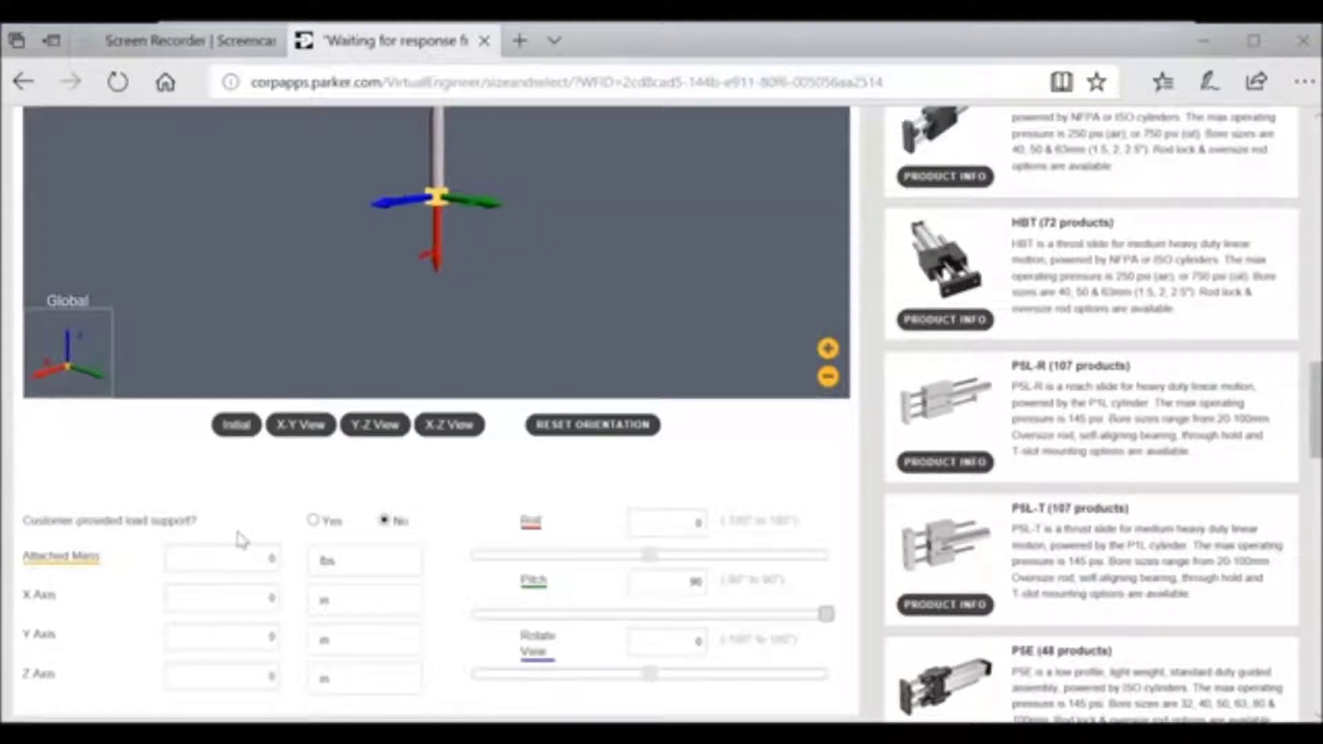
{"action": "left_click", "coordinate": [259, 560]}
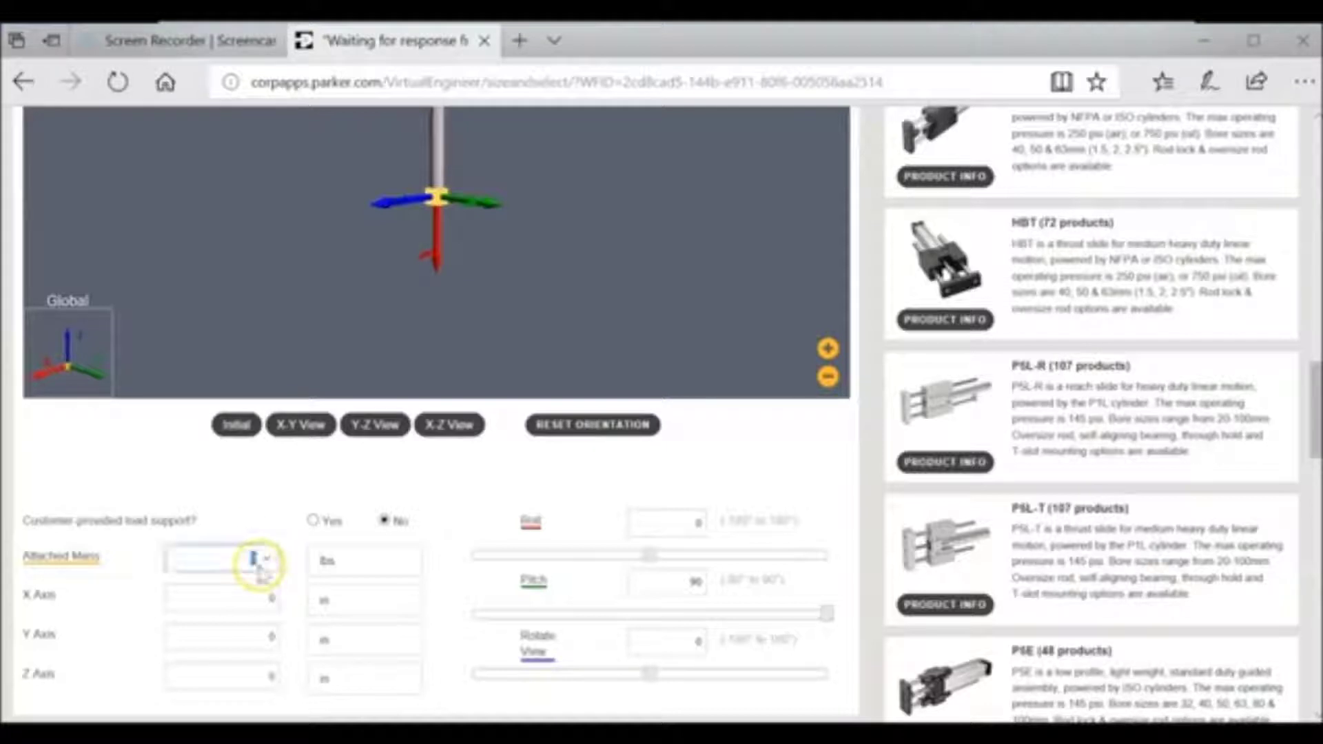
{"action": "type", "text": "10"}
{"action": "left_click", "coordinate": [259, 536]}
{"action": "left_click", "coordinate": [227, 616]}
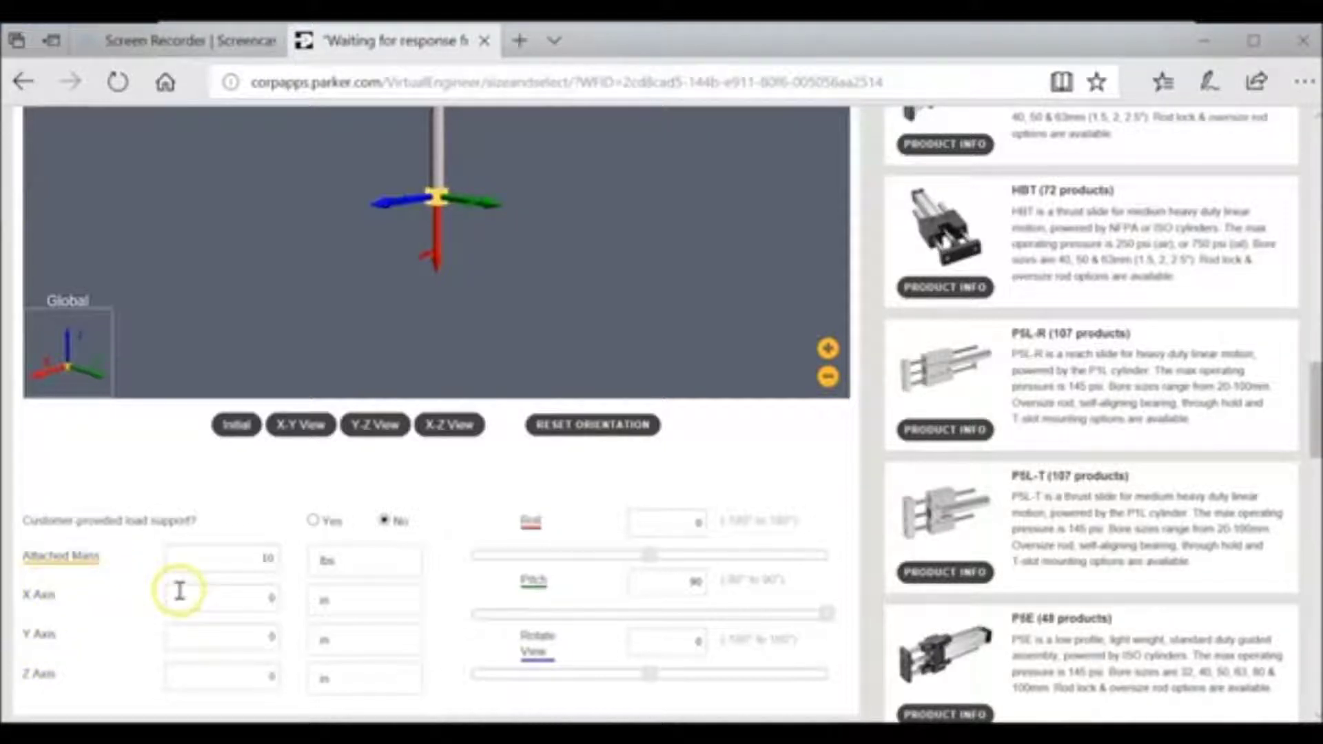
- Enter the attached mass's offset along the Y axis in the actuator orientation section
{"action": "scroll", "coordinate": [248, 608], "scroll_direction": "up", "scroll_amount": 1}
{"action": "scroll", "coordinate": [250, 609], "scroll_direction": "up", "scroll_amount": 3}
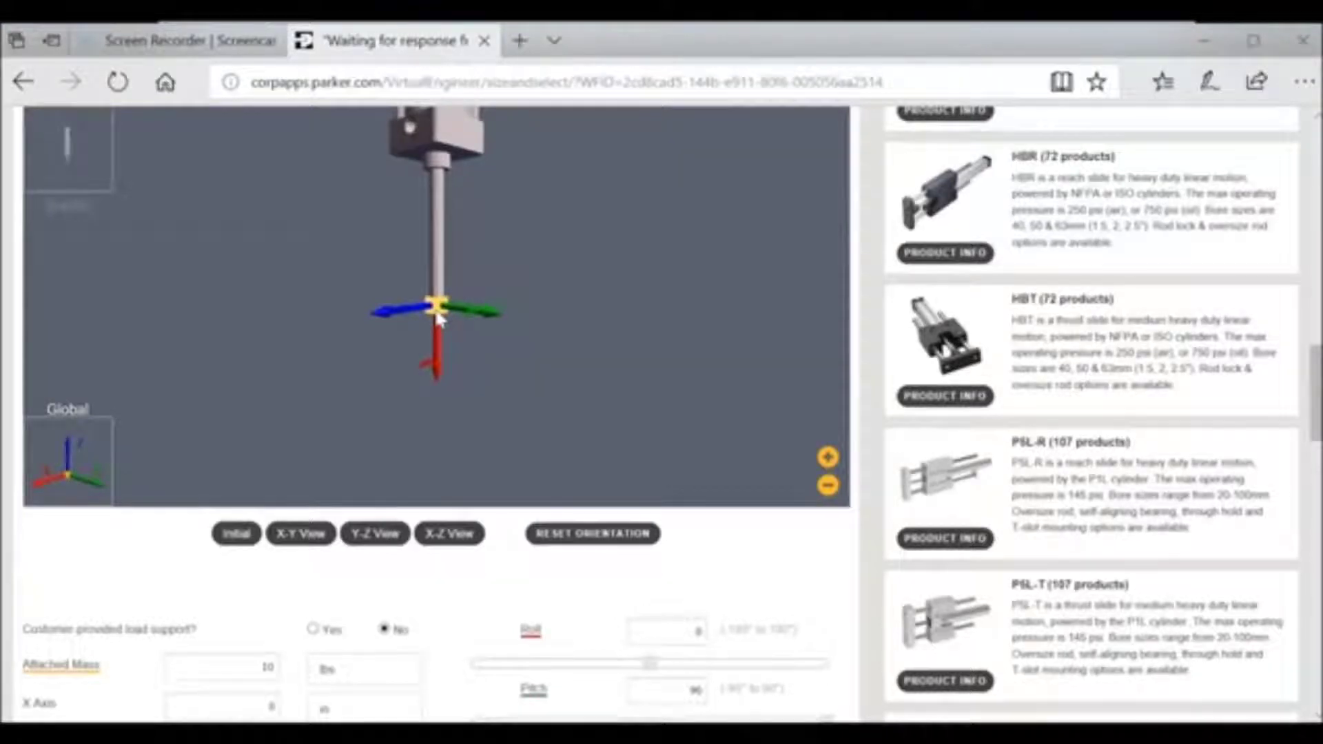
{"action": "scroll", "coordinate": [437, 316], "scroll_direction": "down", "scroll_amount": 1}
{"action": "left_click", "coordinate": [188, 672]}
{"action": "scroll", "coordinate": [189, 670], "scroll_direction": "down", "scroll_amount": 1}
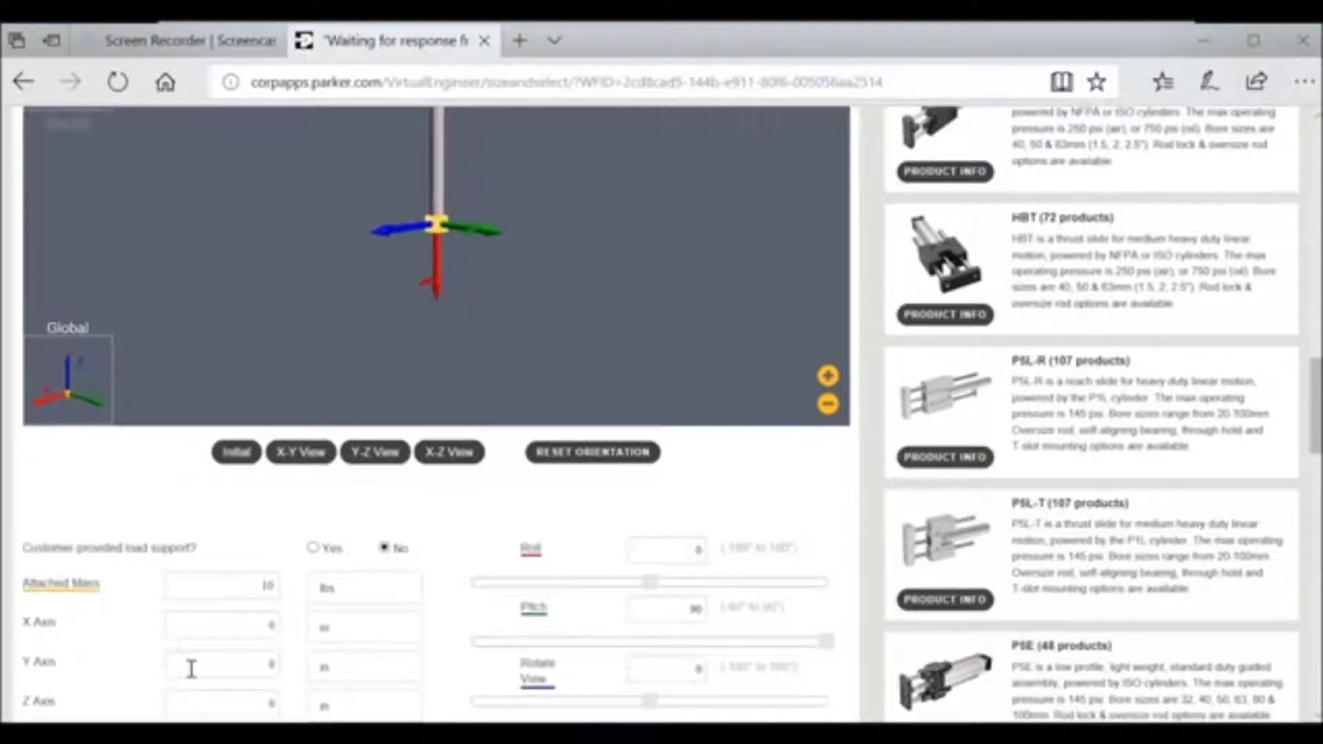
{"action": "left_click", "coordinate": [192, 670]}
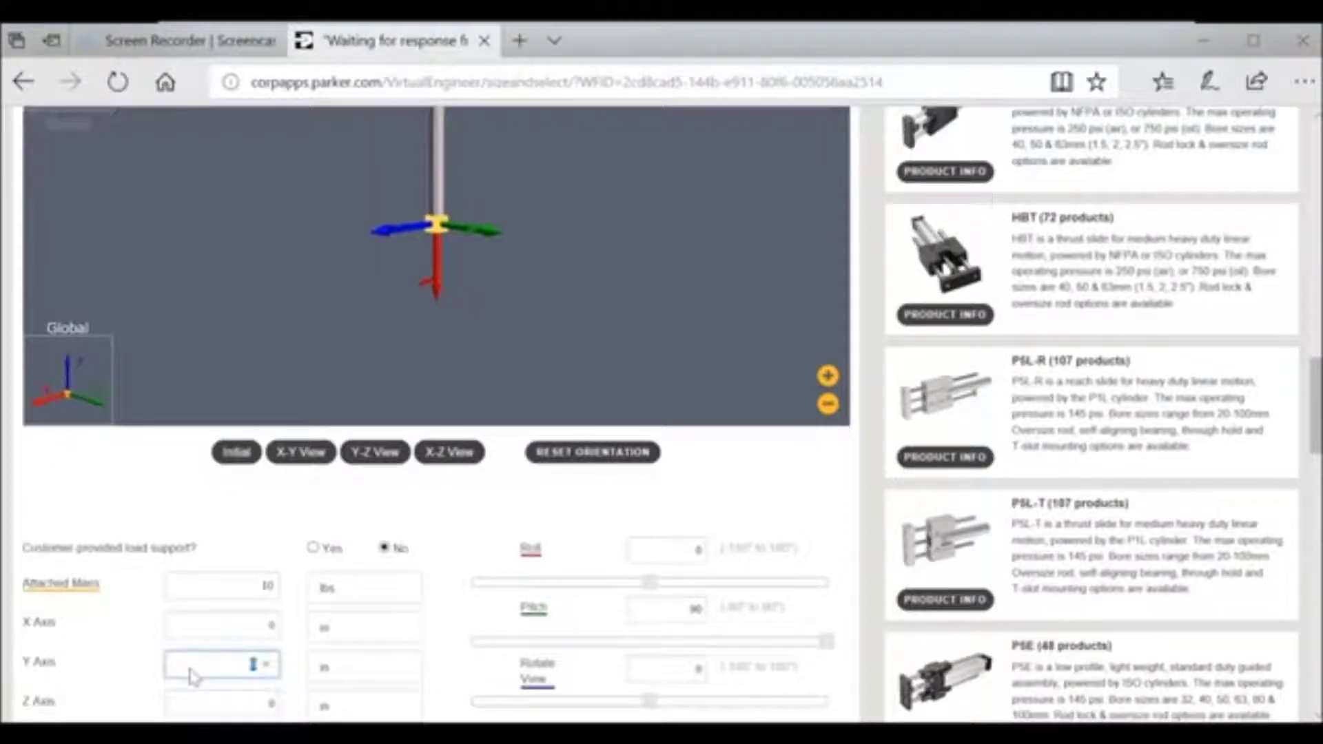
{"action": "type", "text": "4"}
{"action": "left_click", "coordinate": [183, 546]}
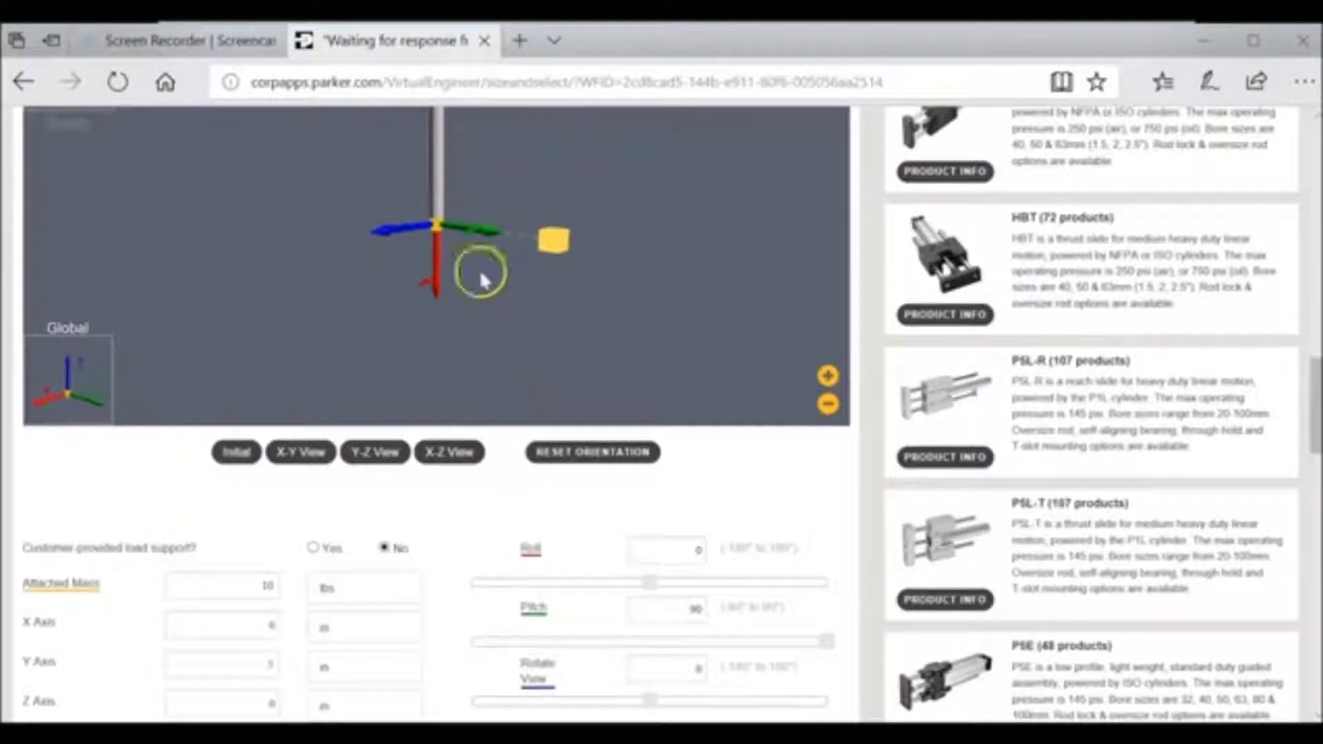
- Enter the attached mass's Z-axis offset and check the mass's position relative to the rod end in the 3D view
{"action": "left_click", "coordinate": [263, 709]}
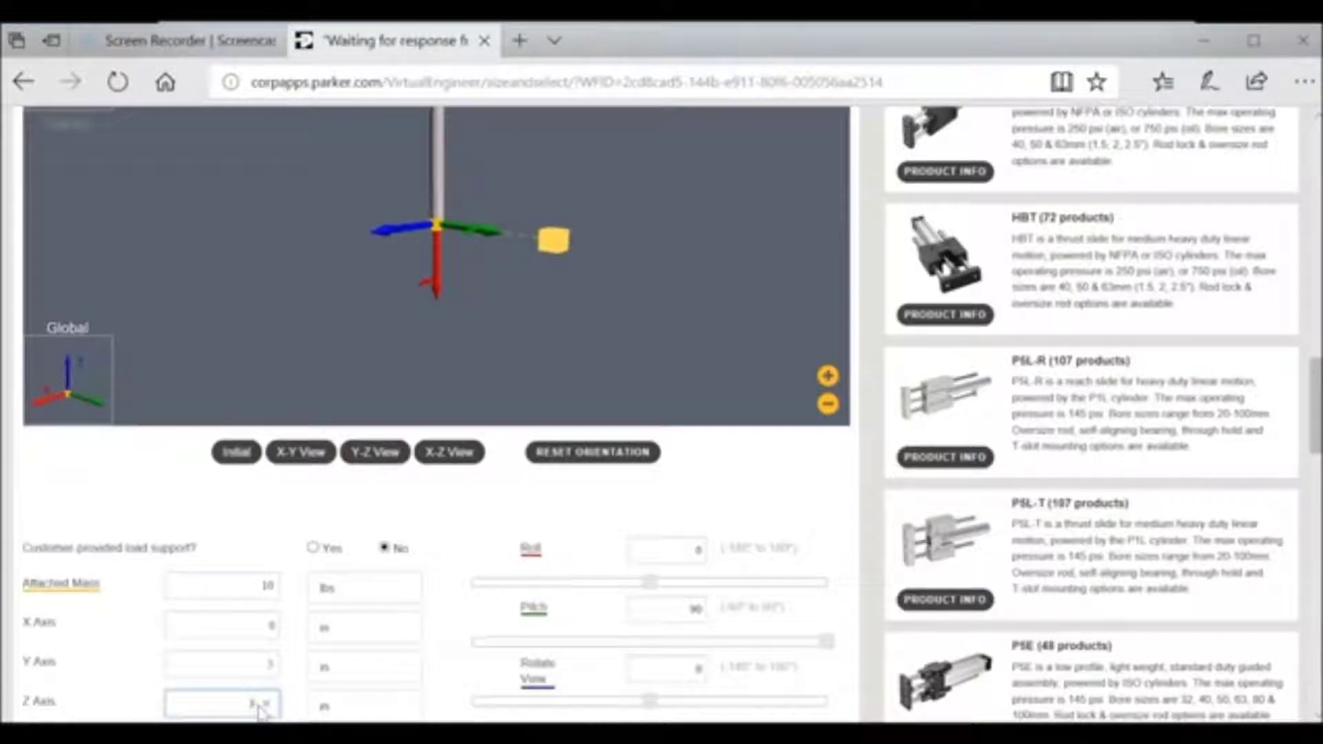
{"action": "left_click", "coordinate": [245, 536]}
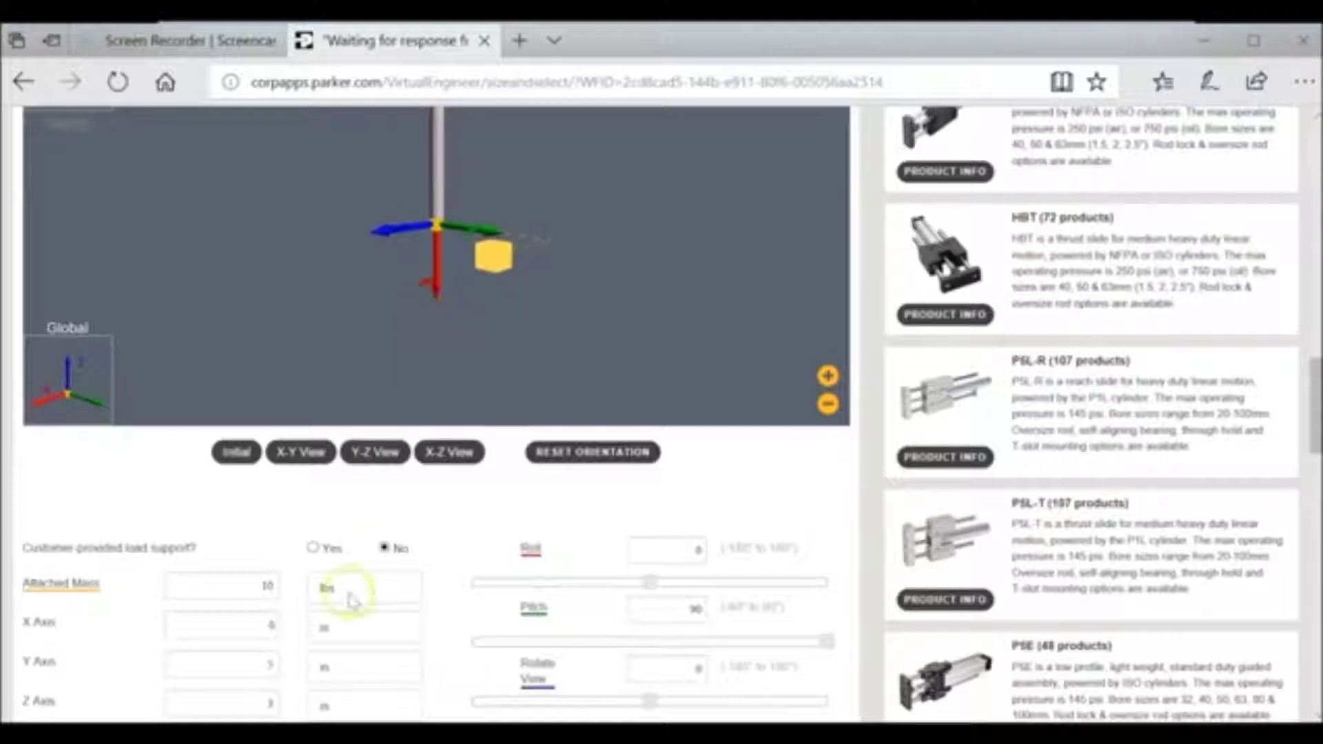
{"action": "scroll", "coordinate": [575, 620], "scroll_direction": "down", "scroll_amount": 1}
{"action": "scroll", "coordinate": [573, 621], "scroll_direction": "down", "scroll_amount": 1}
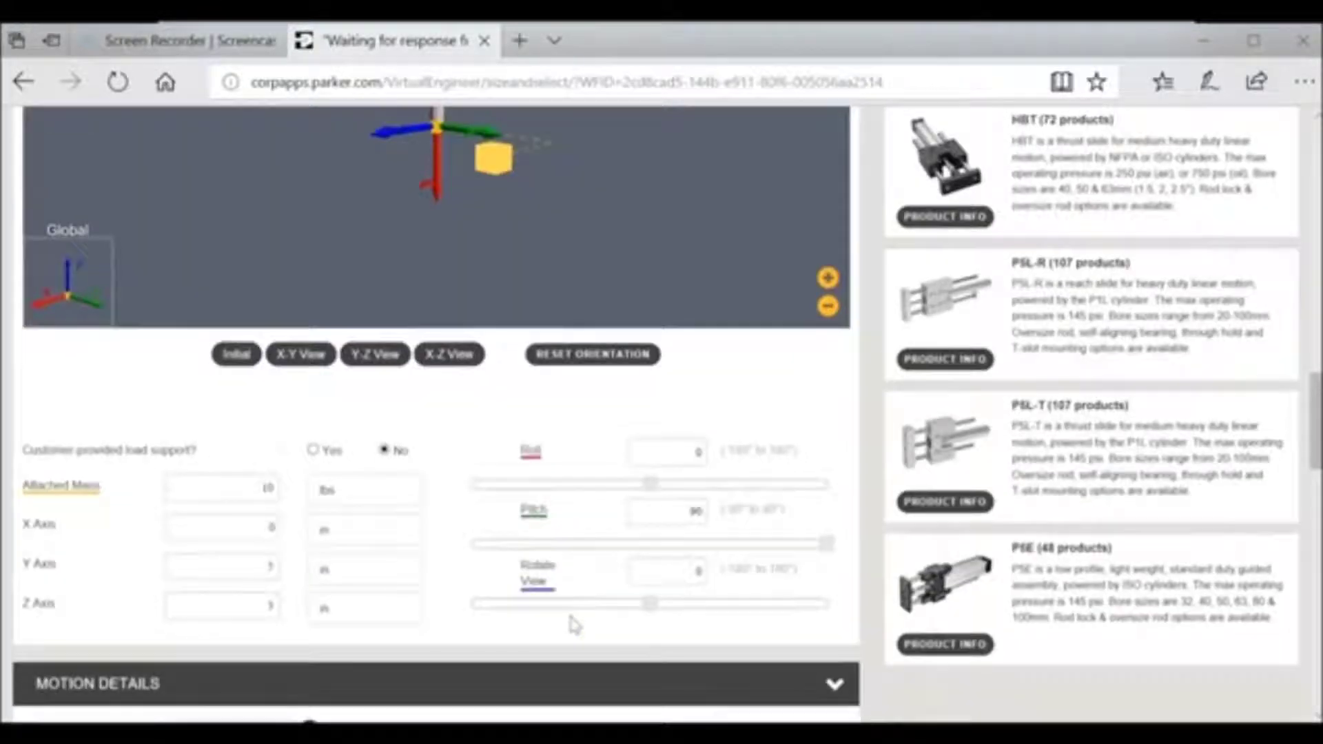
{"action": "scroll", "coordinate": [558, 536], "scroll_direction": "up", "scroll_amount": 4}
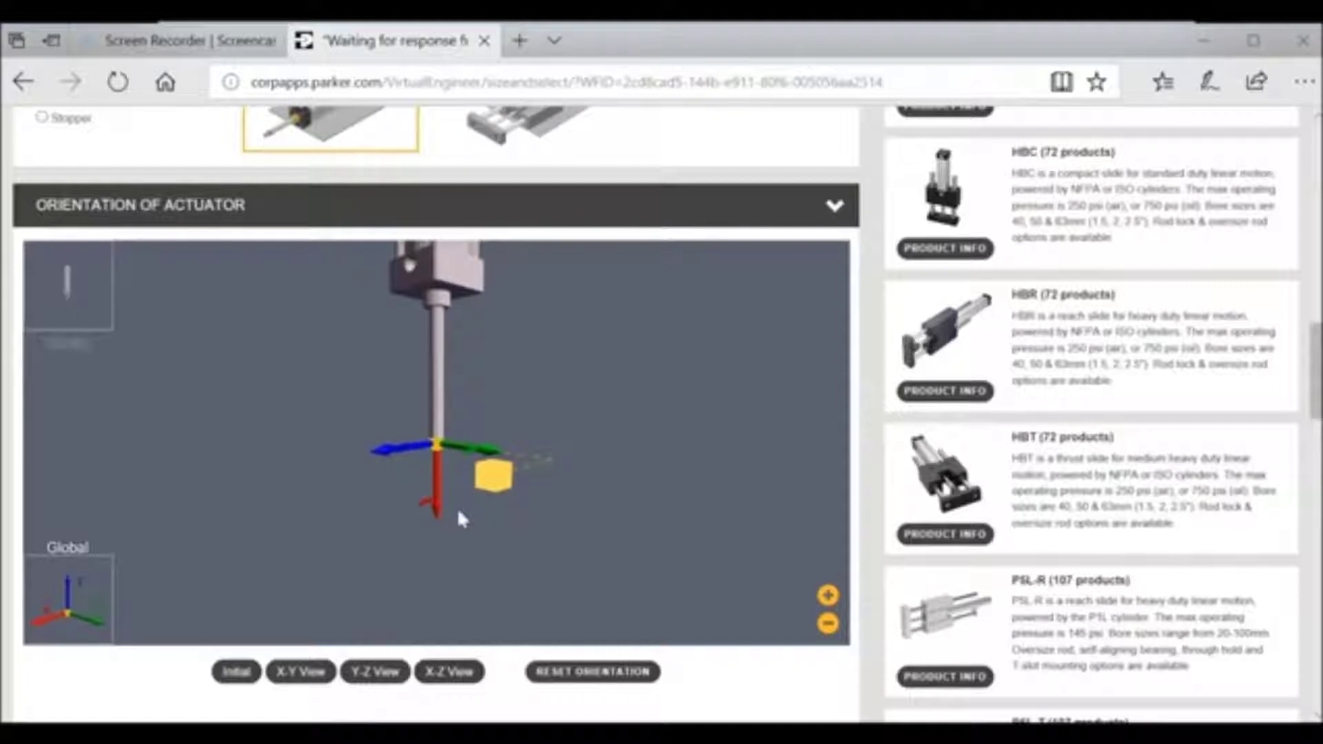
- Set the stroke length to 10 in in the motion details
{"action": "scroll", "coordinate": [461, 518], "scroll_direction": "down", "scroll_amount": 8}
{"action": "scroll", "coordinate": [460, 518], "scroll_direction": "down", "scroll_amount": 3}
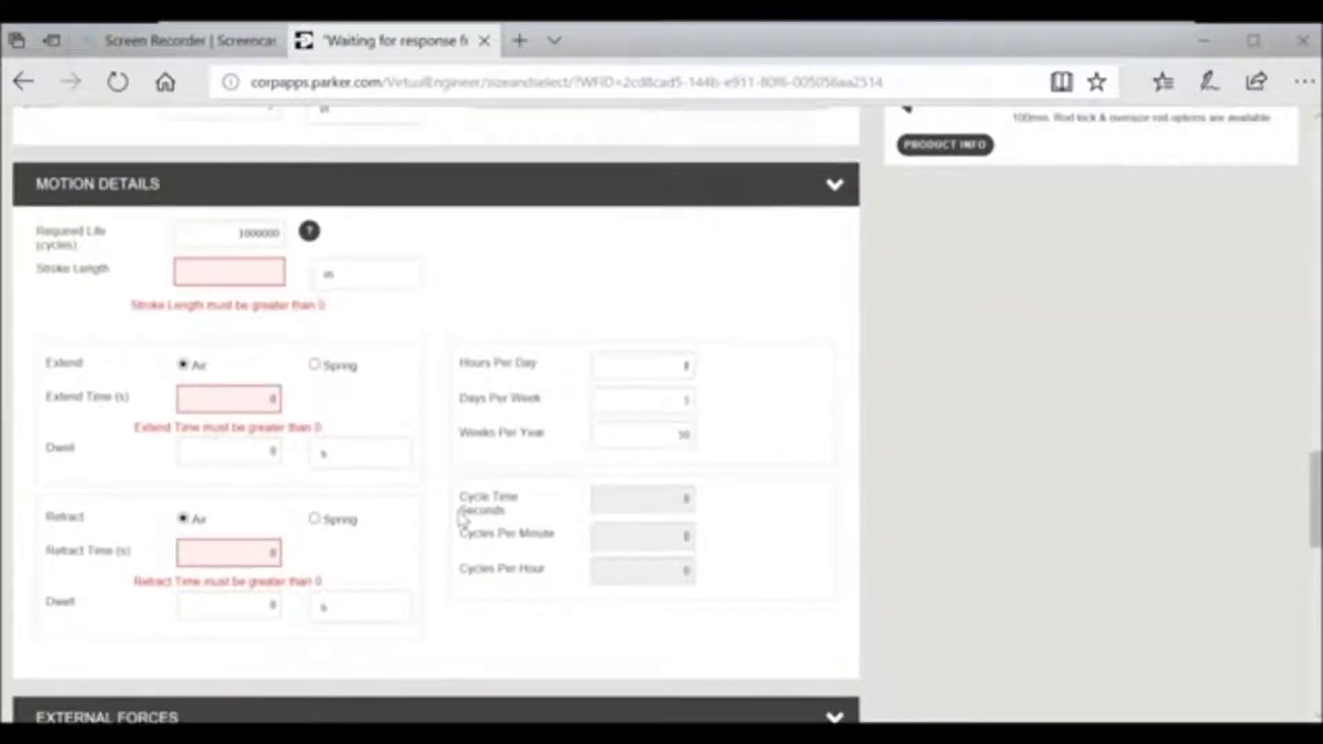
{"action": "left_click", "coordinate": [254, 240]}
{"action": "double_click", "coordinate": [254, 240]}
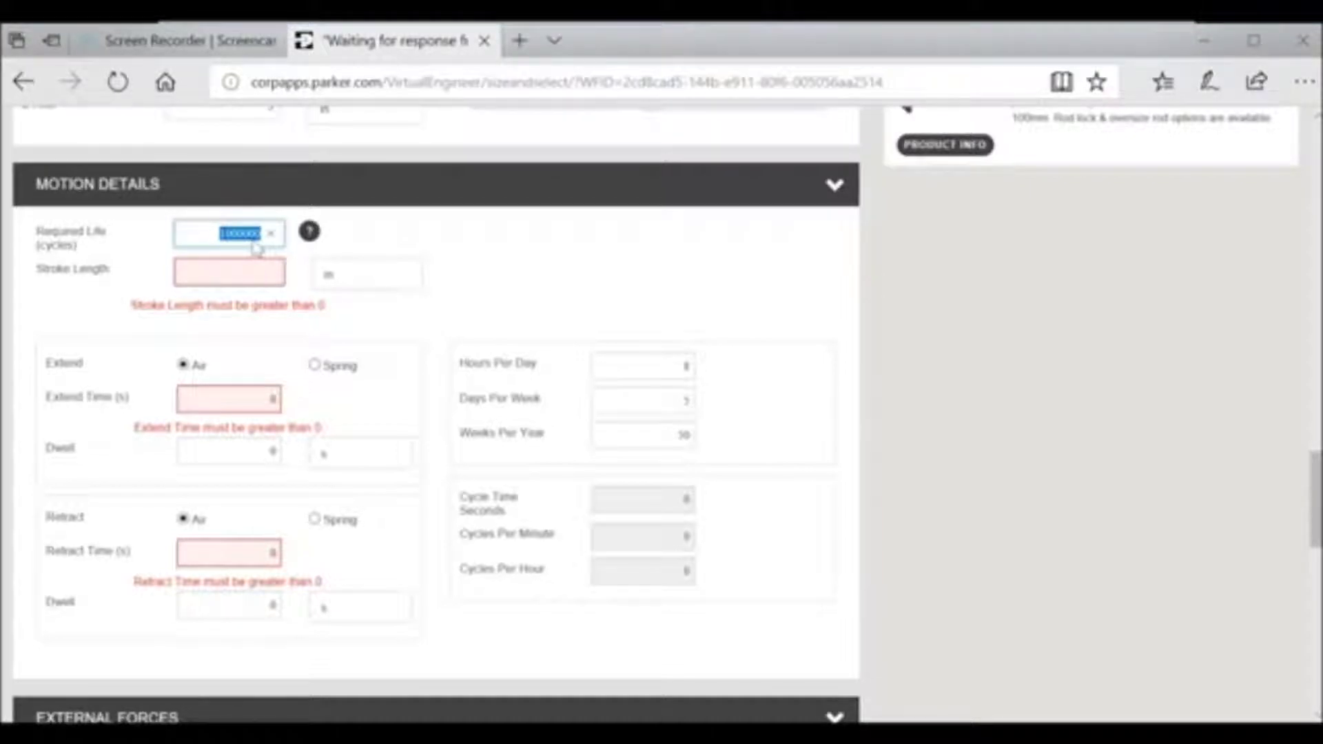
{"action": "left_click", "coordinate": [354, 227]}
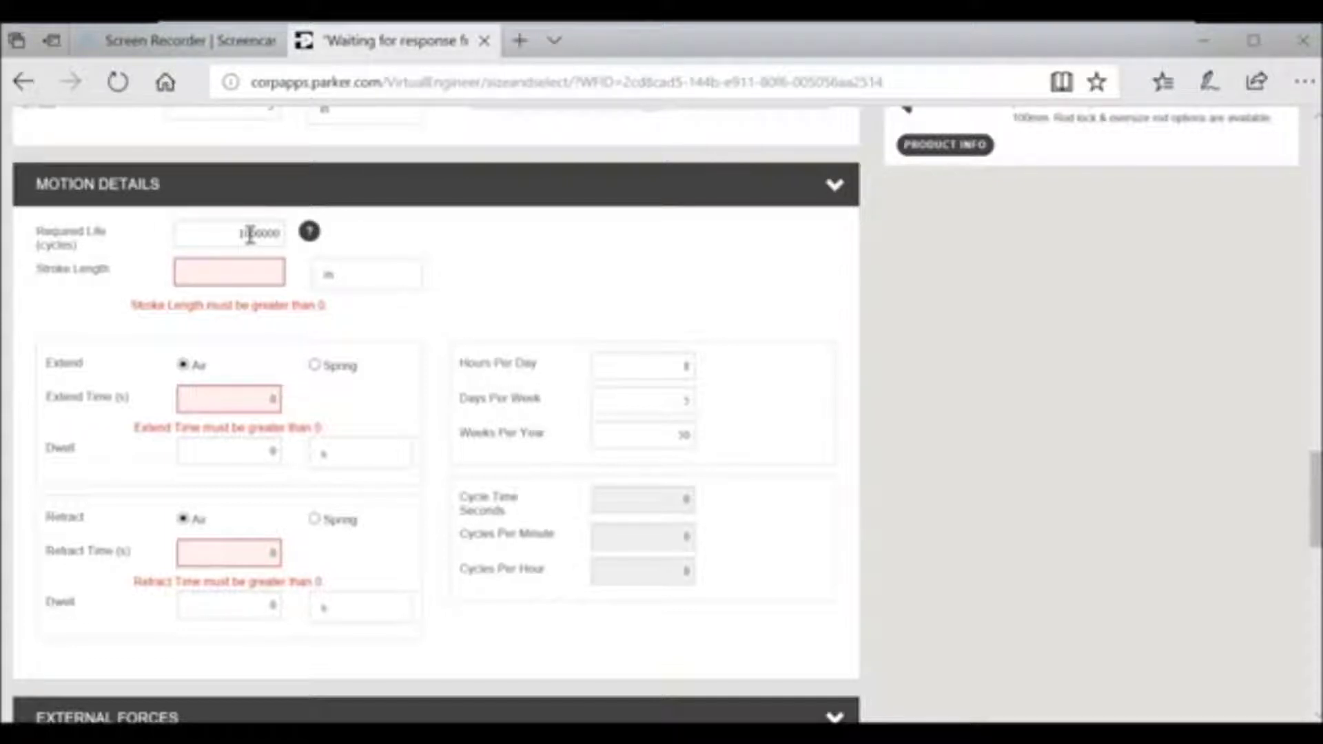
{"action": "left_click", "coordinate": [250, 274]}
{"action": "type", "text": "6"}
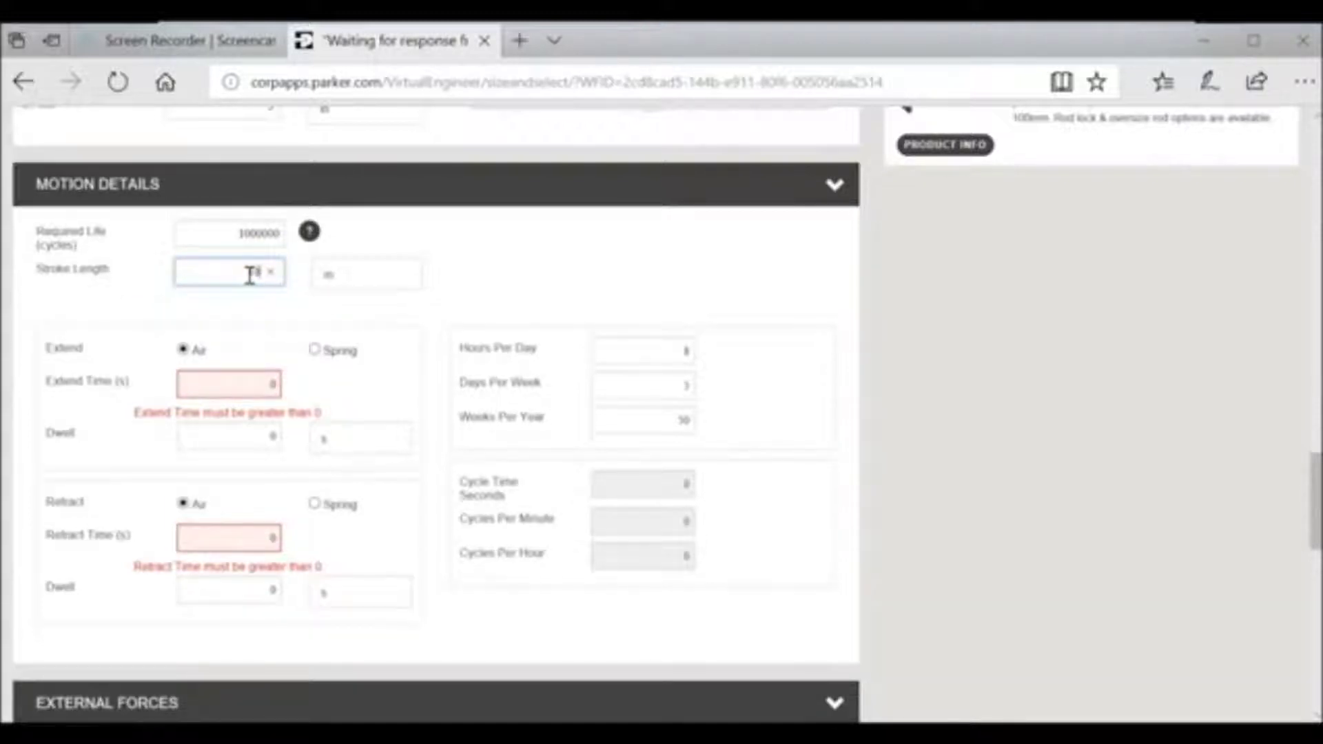
{"action": "scroll", "coordinate": [250, 274], "scroll_direction": "down", "scroll_amount": 1}
{"action": "left_click", "coordinate": [186, 323]}
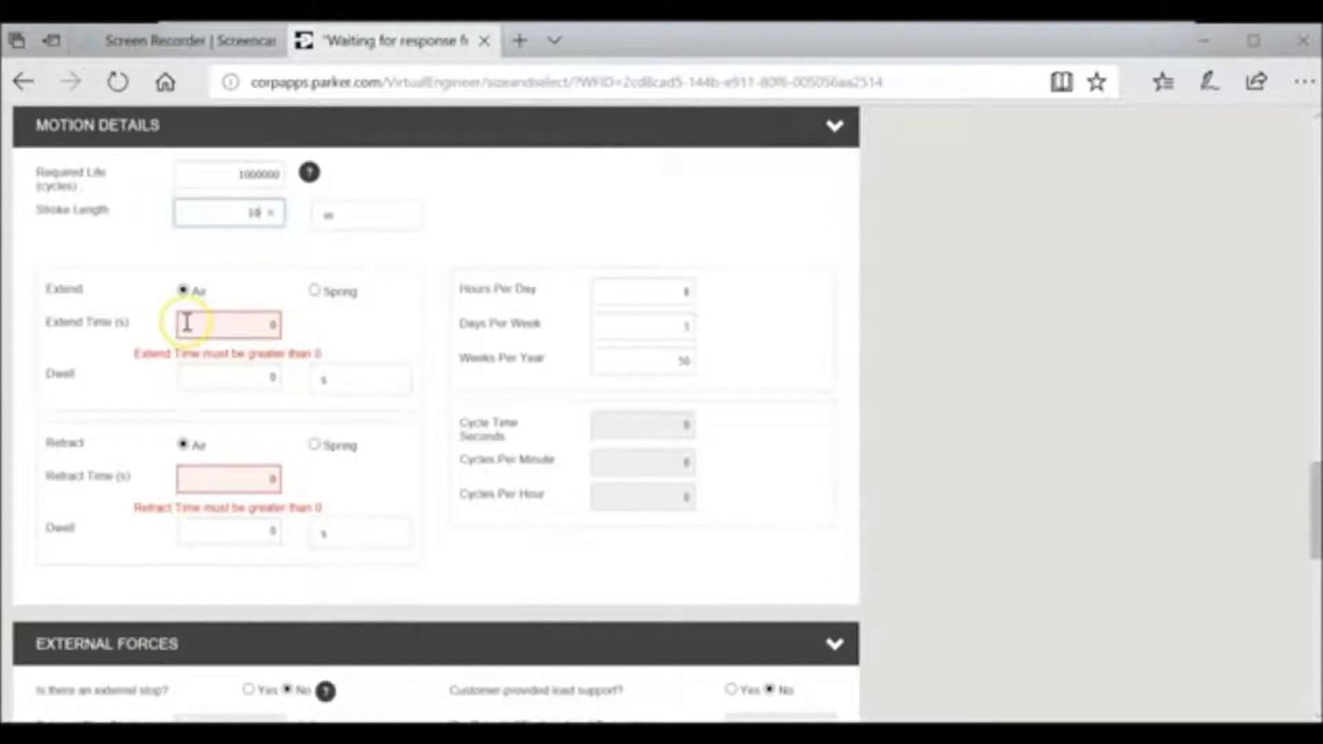
{"action": "left_click", "coordinate": [104, 458]}
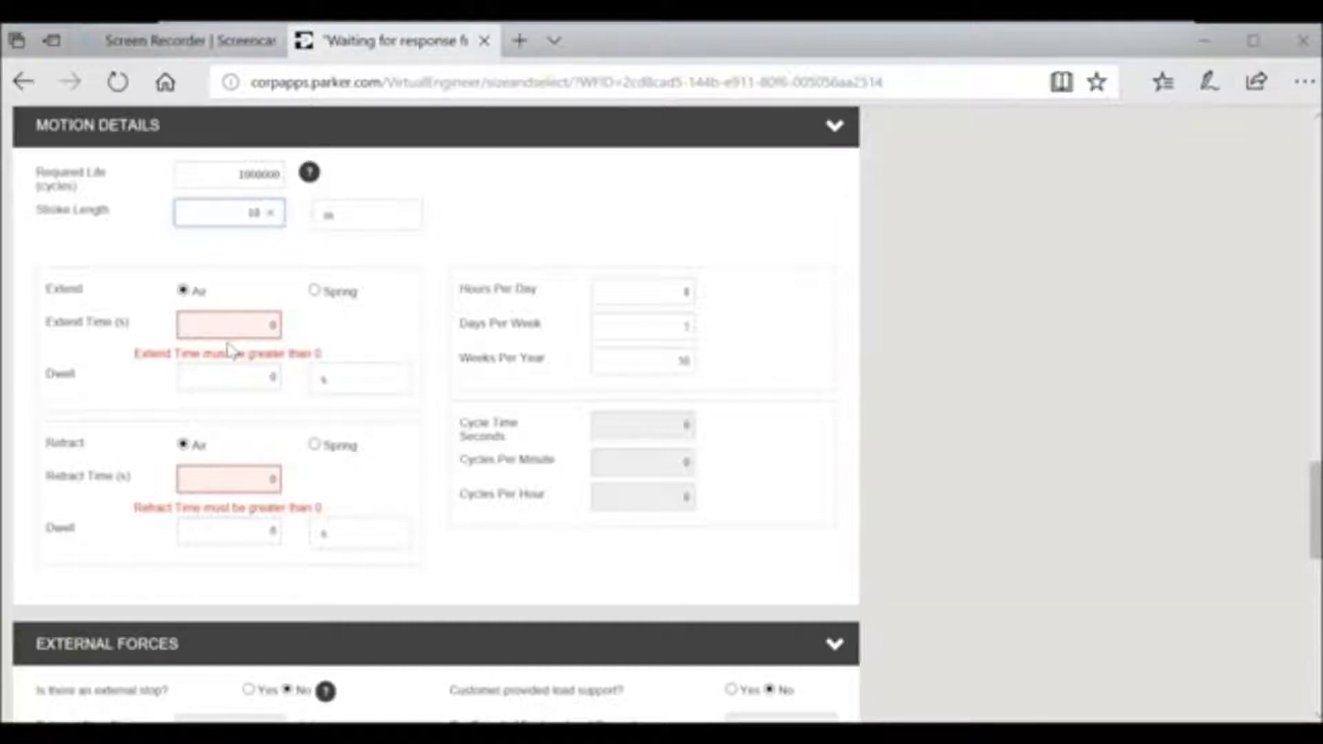
- Set the extend time to 0.5 s and the extend dwell to 1 s
{"action": "left_click", "coordinate": [196, 328]}
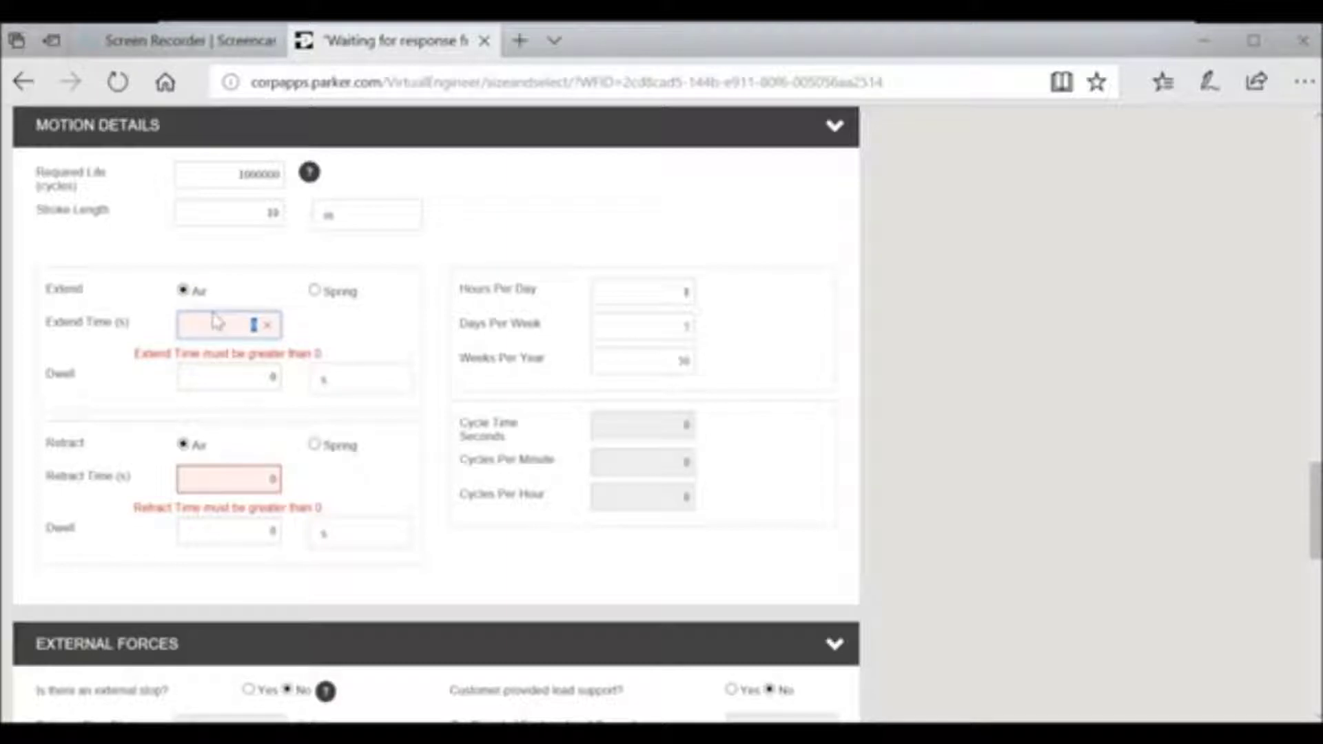
{"action": "type", "text": "0.5"}
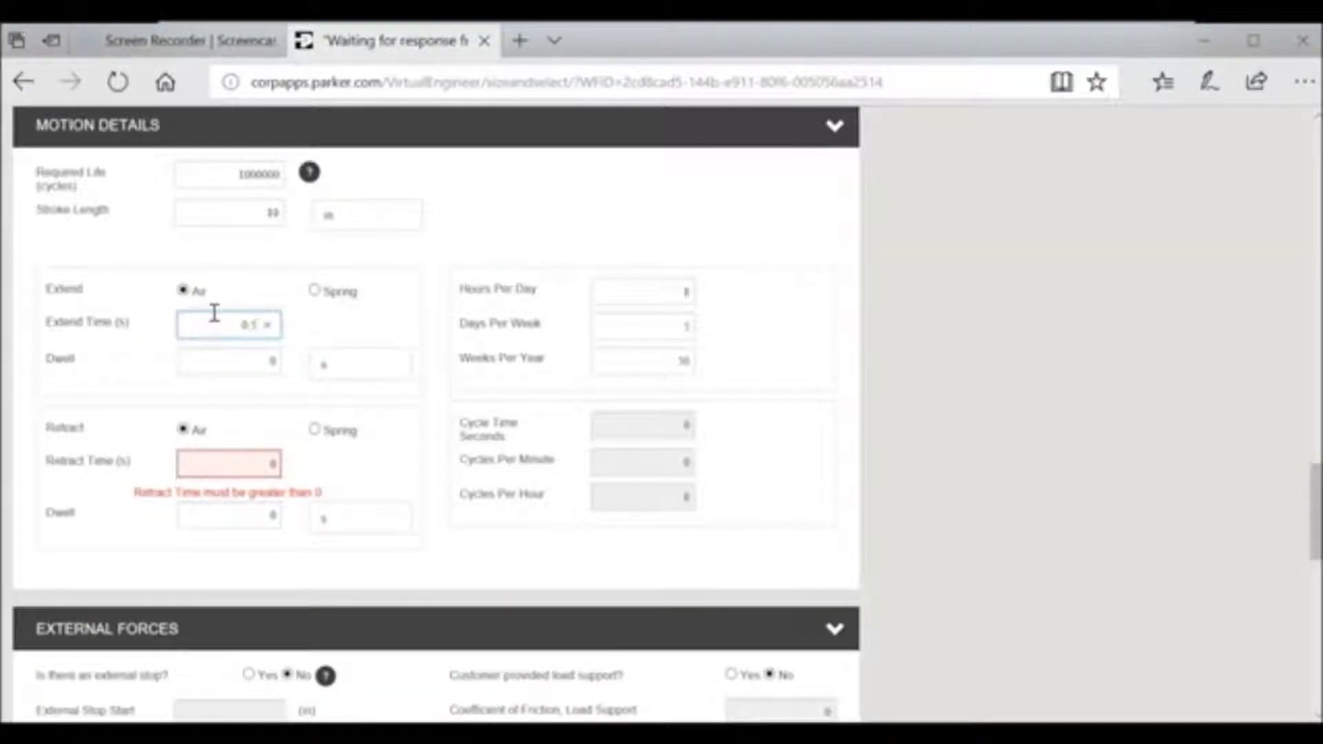
{"action": "left_click", "coordinate": [237, 360]}
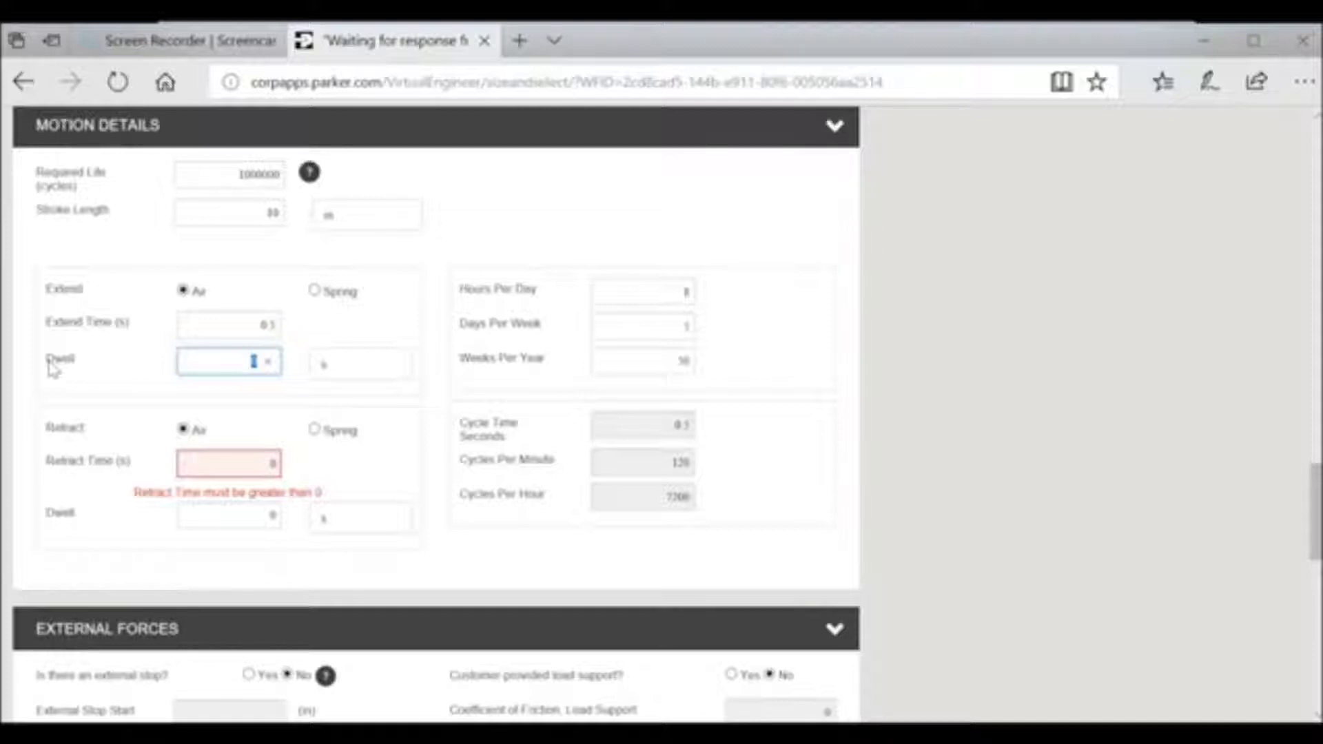
{"action": "type", "text": "0"}
- Set the retract time to 1 s and the retract dwell to 1 s
{"action": "left_click", "coordinate": [208, 452]}
{"action": "type", "text": "1"}
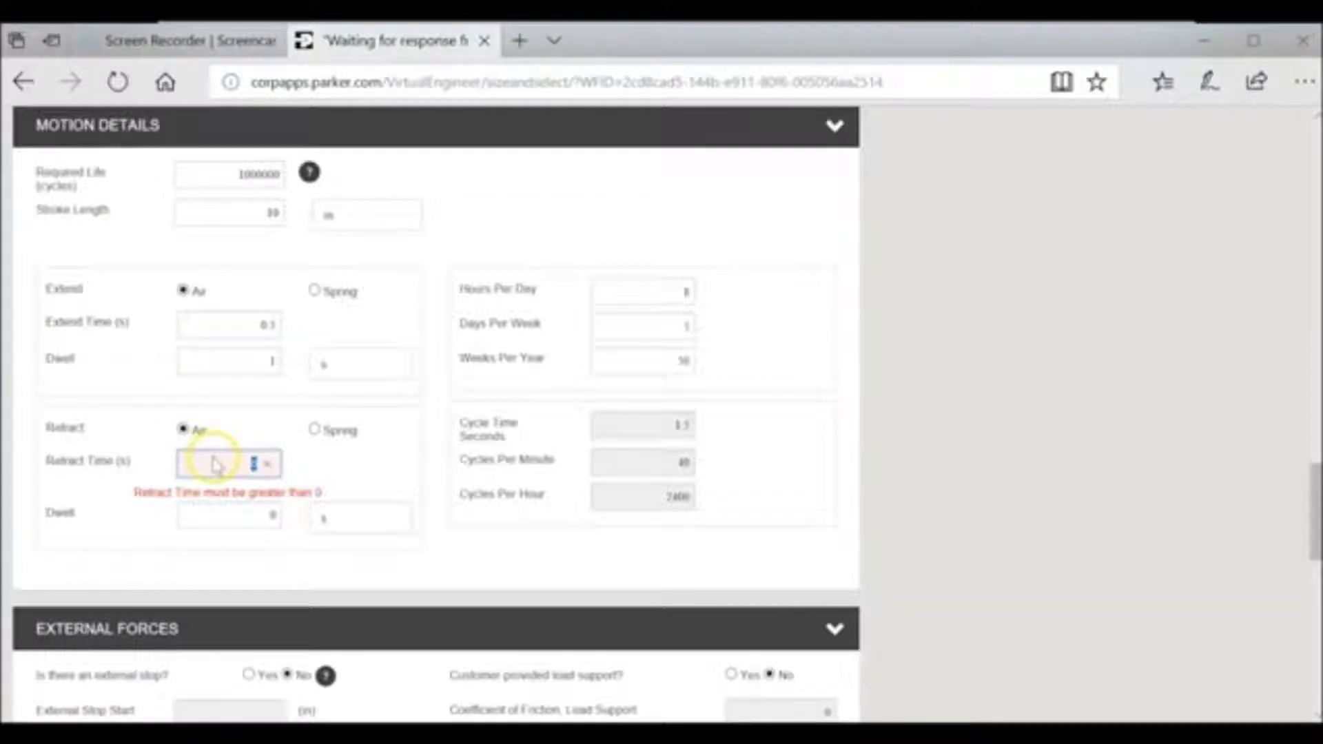
{"action": "left_click", "coordinate": [234, 498]}
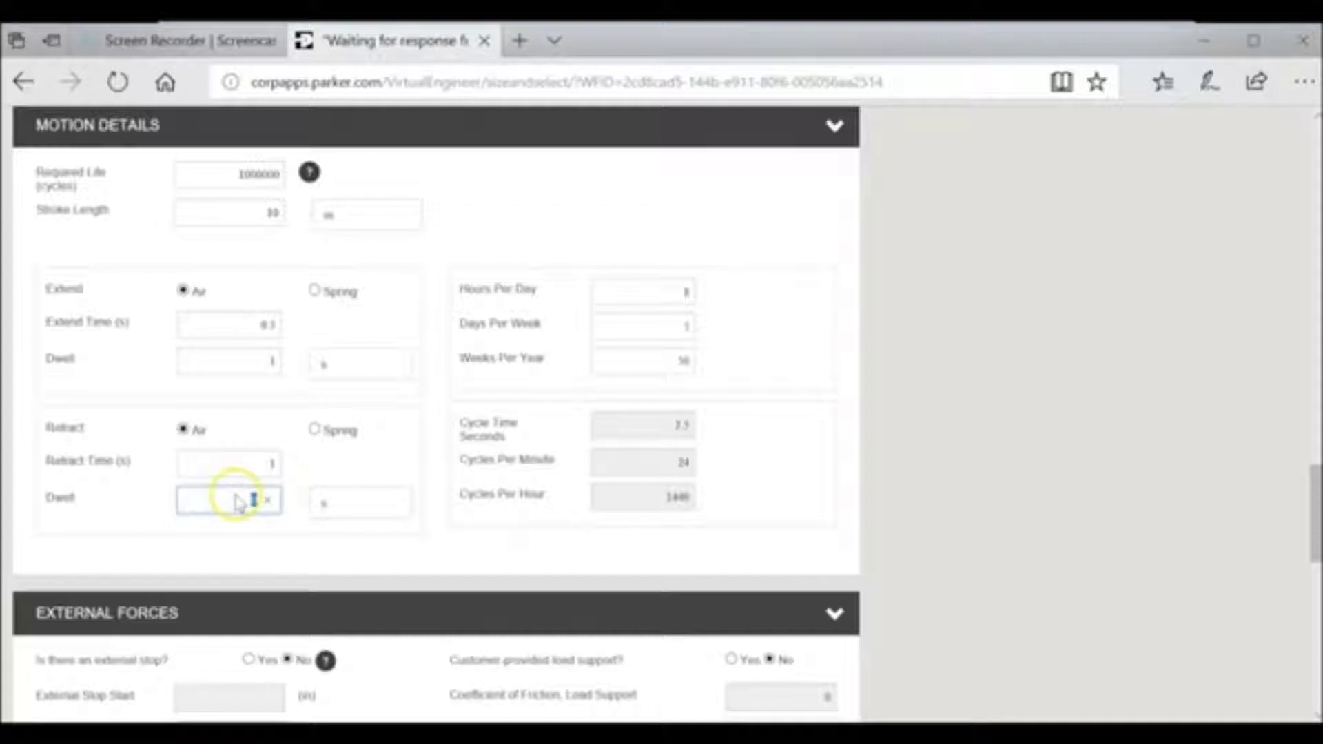
{"action": "type", "text": "1"}
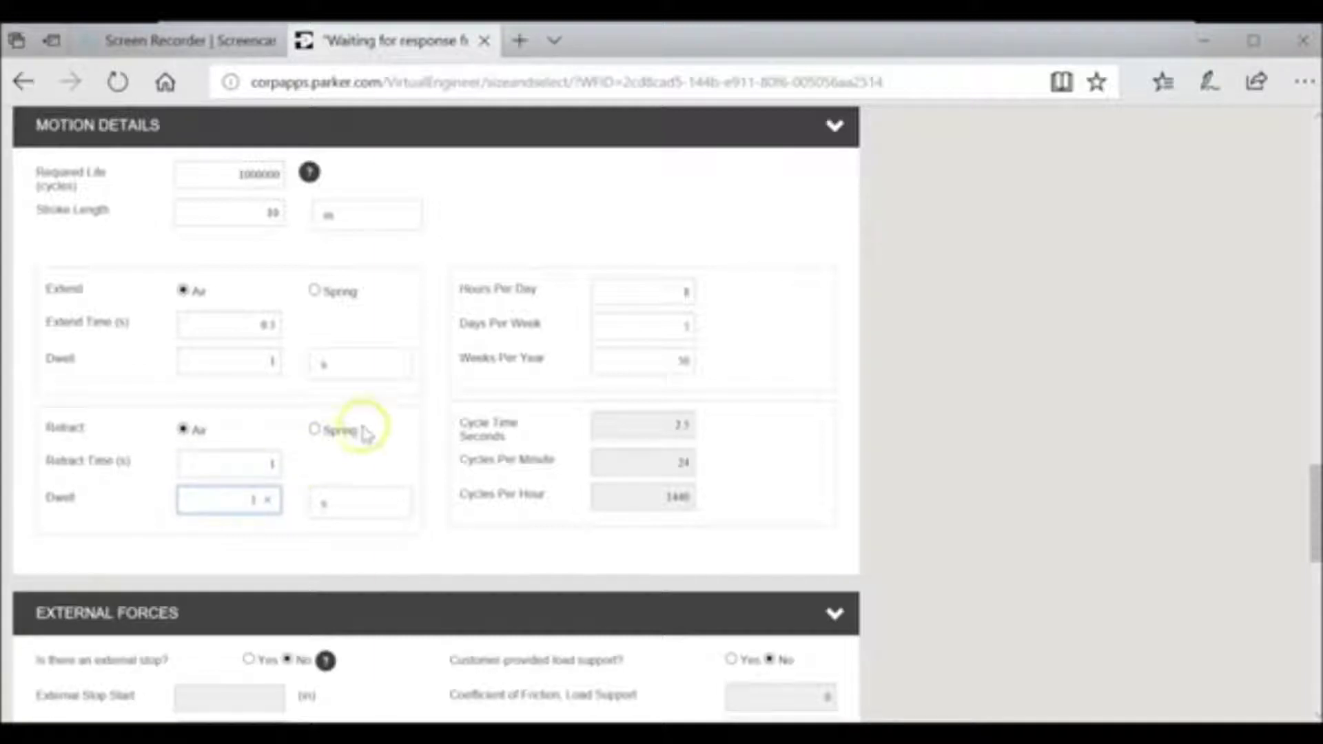
{"action": "left_click", "coordinate": [362, 429]}
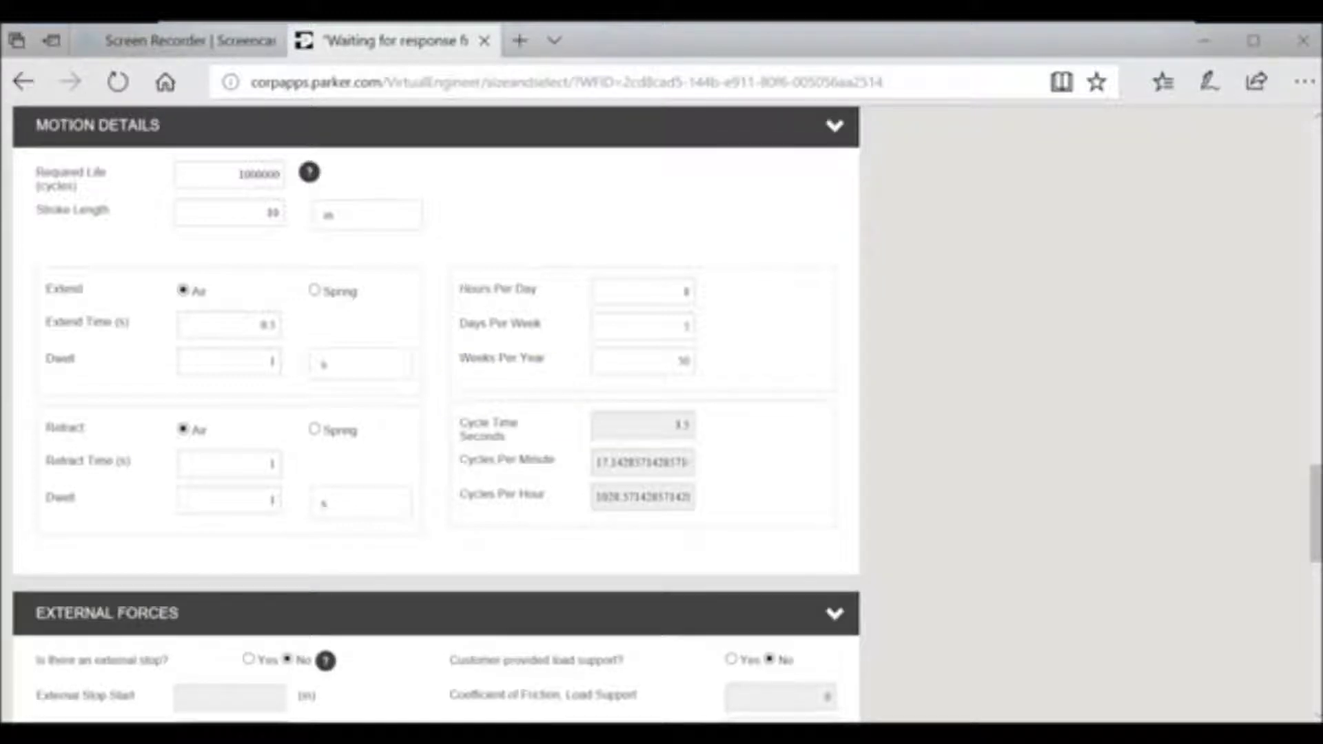
- Enable the external stop in the external forces section to view its start and end fields, and set it back to No
{"action": "scroll", "coordinate": [977, 378], "scroll_direction": "down", "scroll_amount": 7}
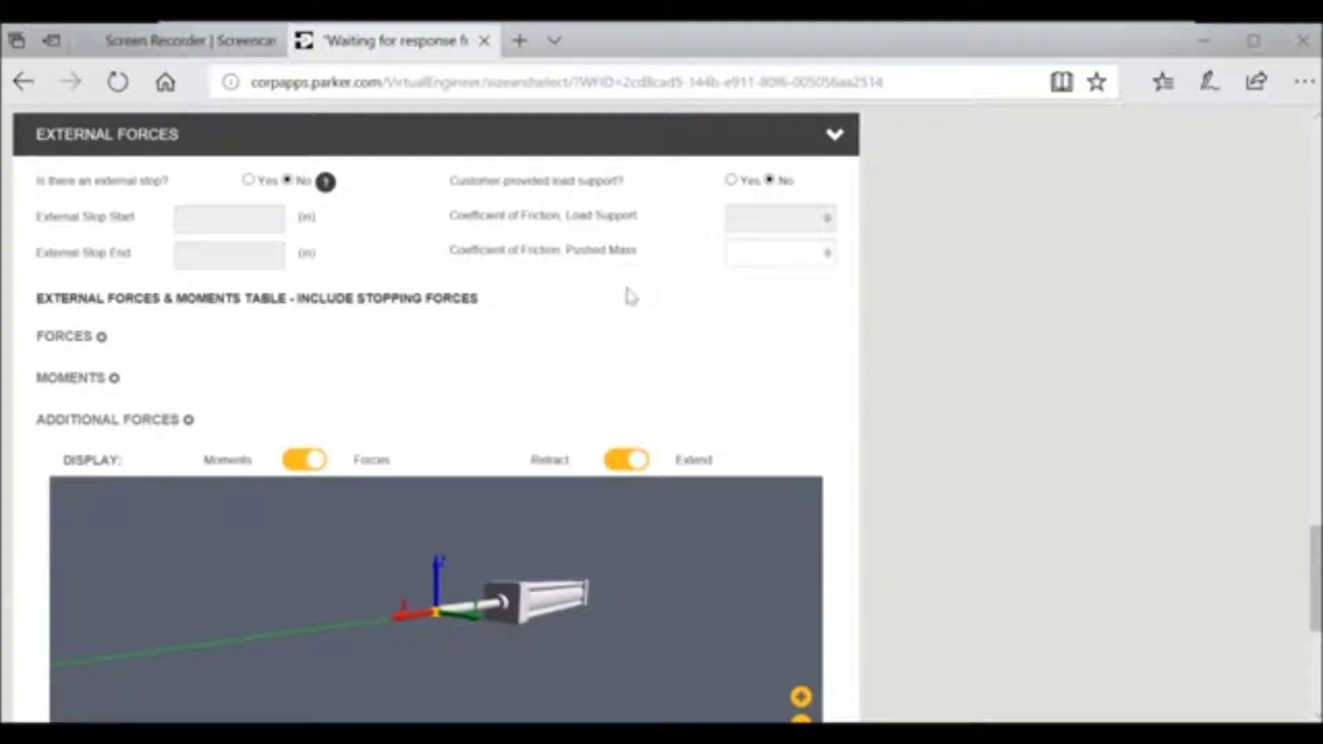
{"action": "left_click", "coordinate": [460, 179]}
{"action": "left_click", "coordinate": [251, 180]}
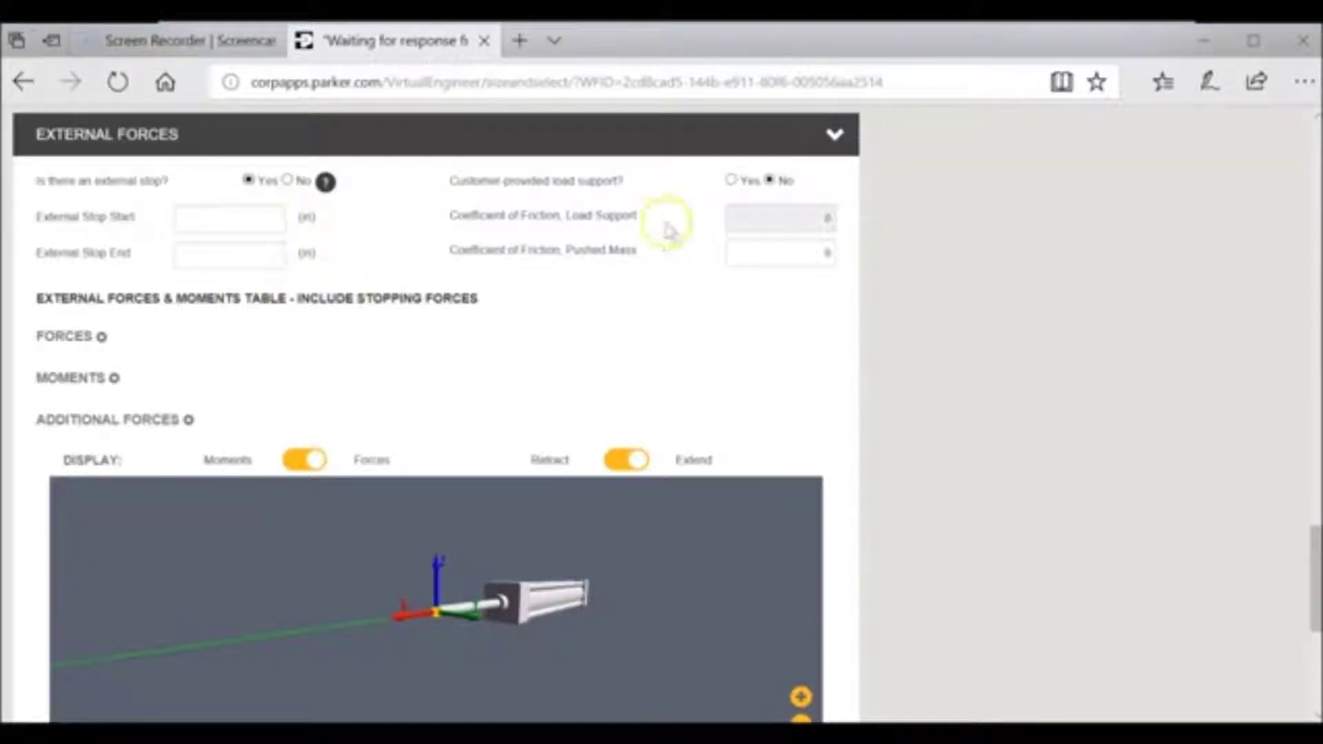
{"action": "left_click", "coordinate": [287, 181]}
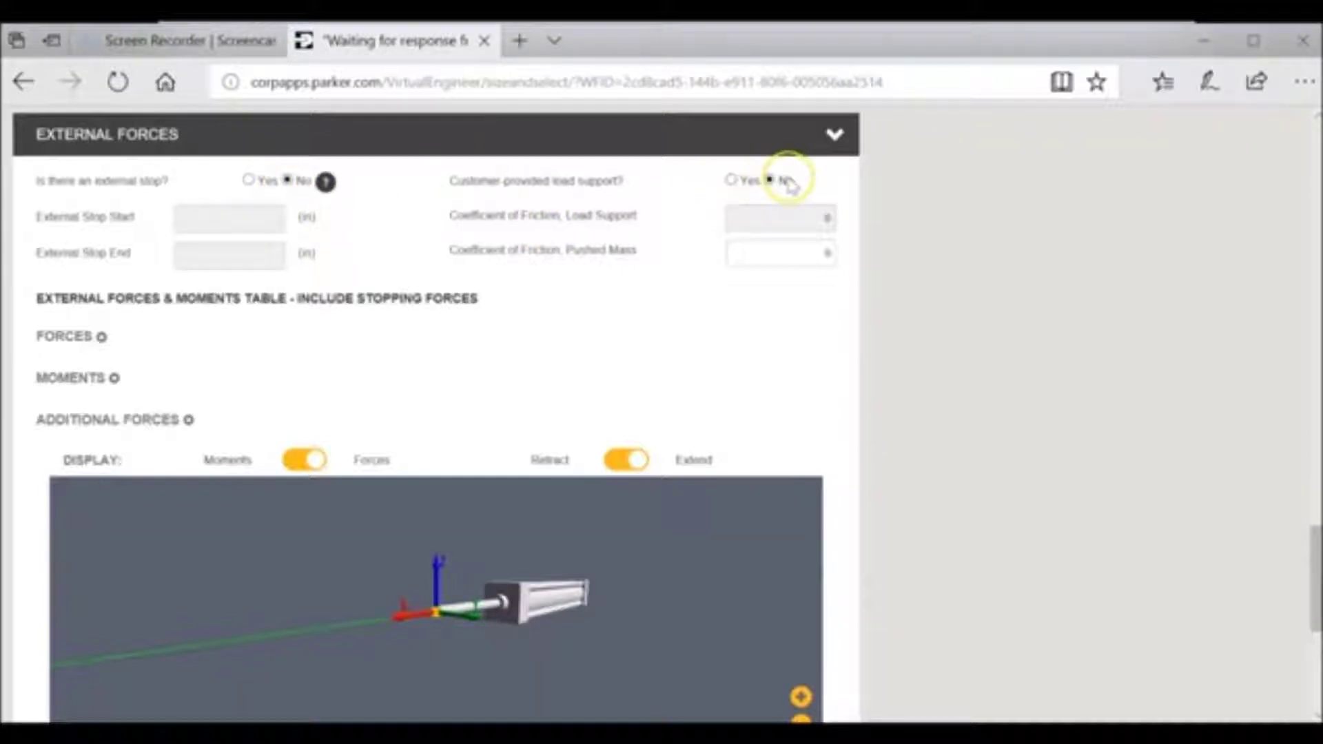
- Enable customer-provided load support to preview the friction coefficient options for load support and pushed mass, and set it back to No
{"action": "left_click", "coordinate": [741, 179]}
{"action": "left_click", "coordinate": [773, 181]}
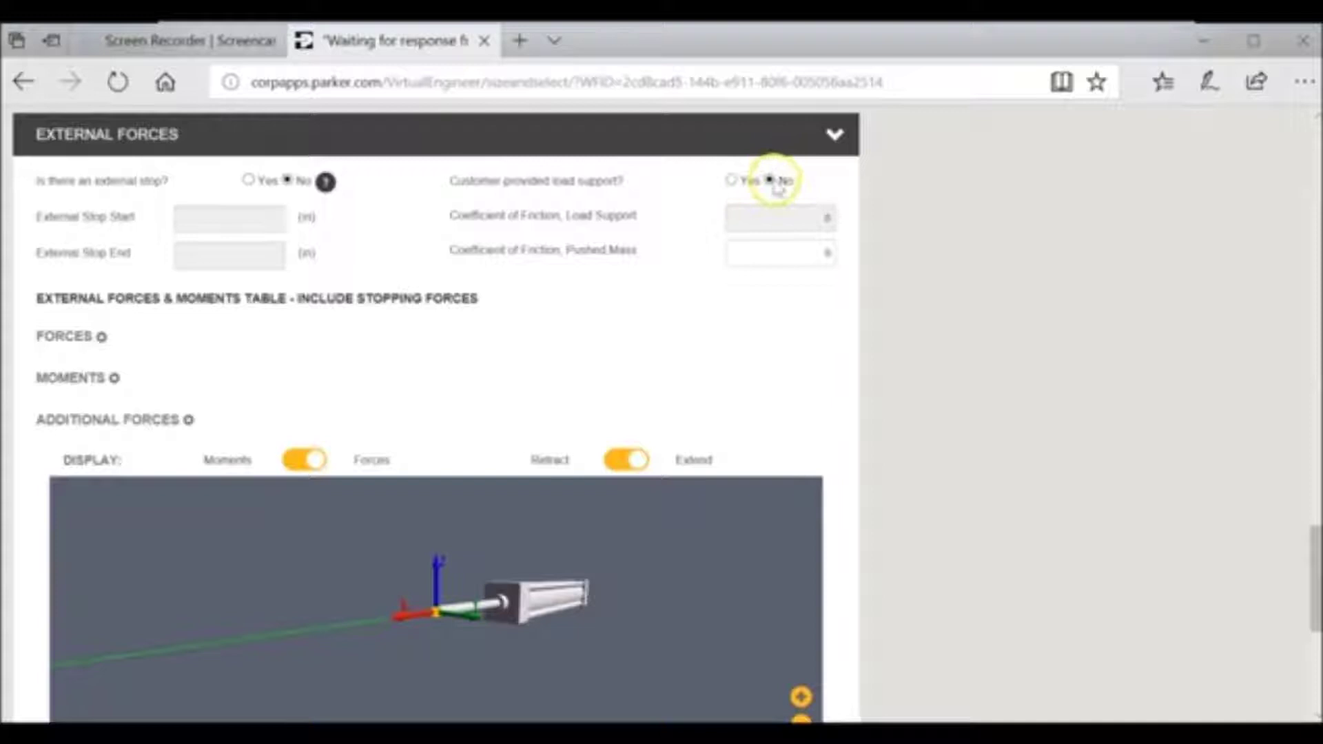
{"action": "left_click", "coordinate": [746, 182]}
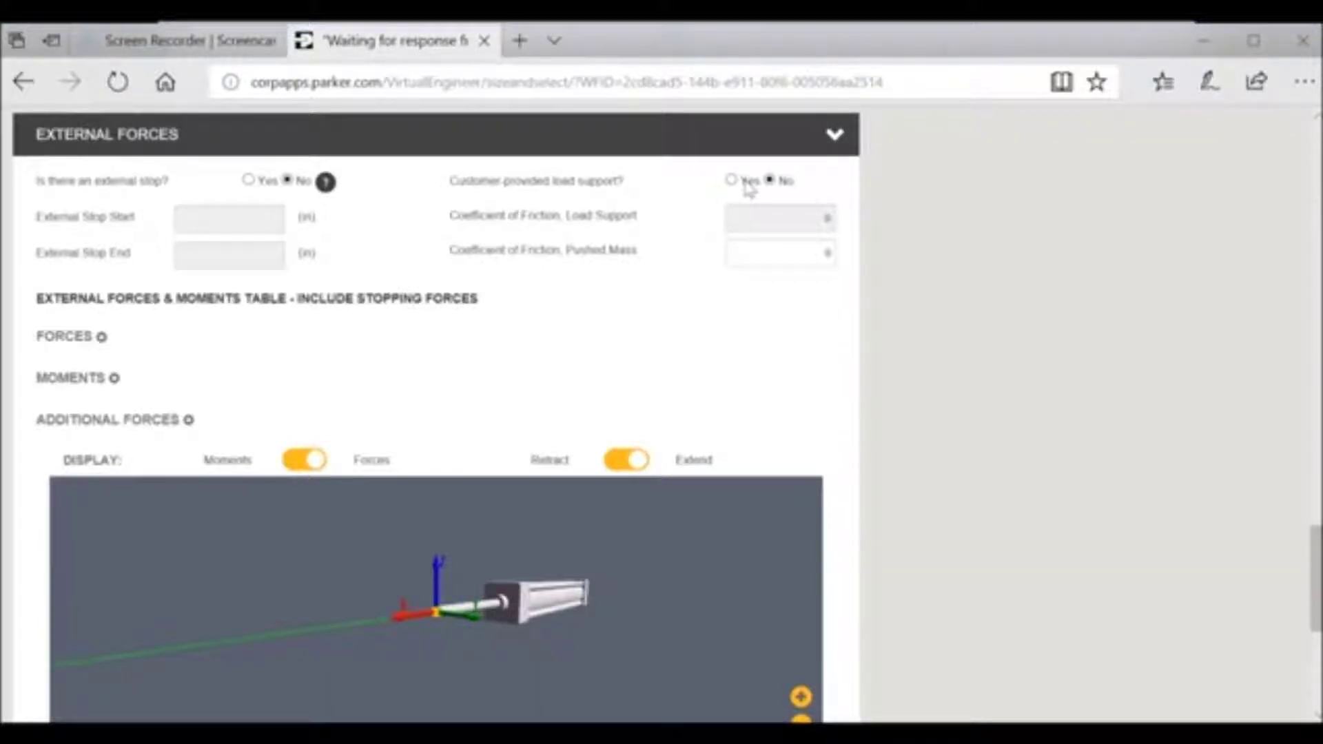
{"action": "left_click", "coordinate": [732, 181]}
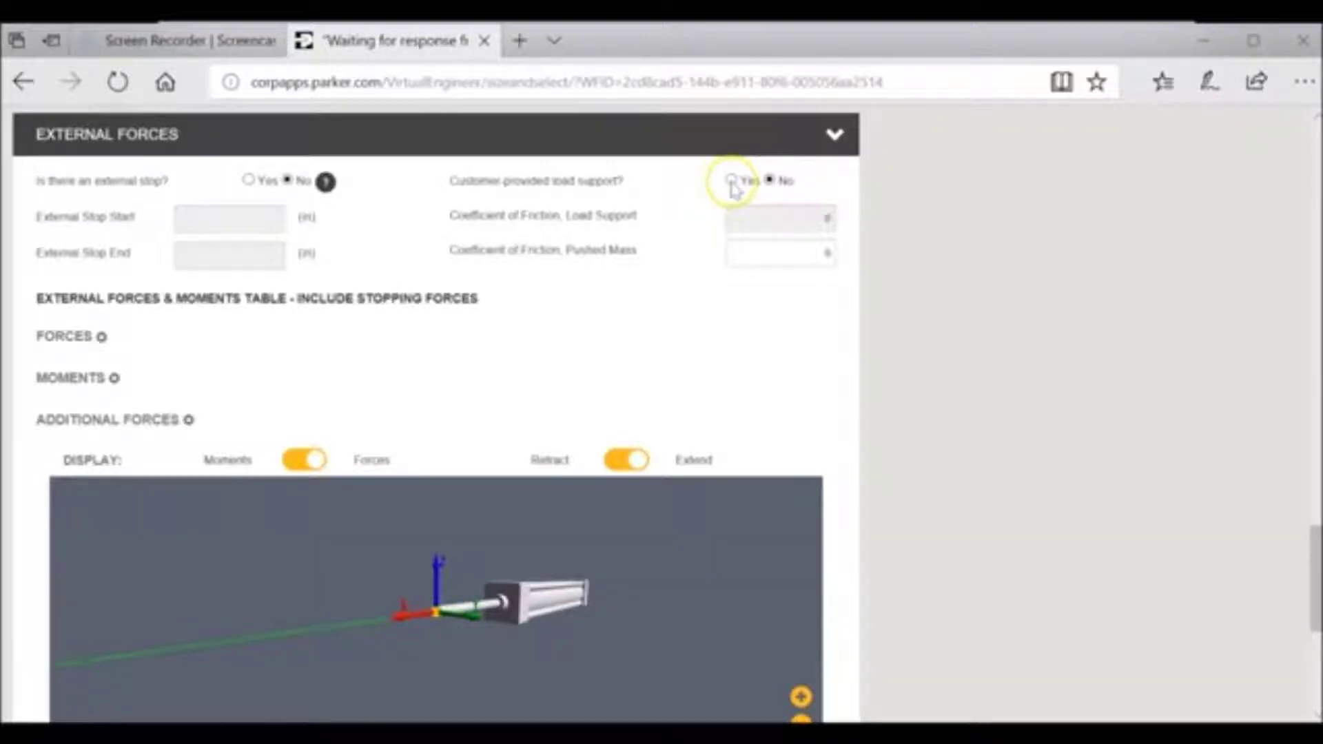
{"action": "left_click", "coordinate": [781, 217]}
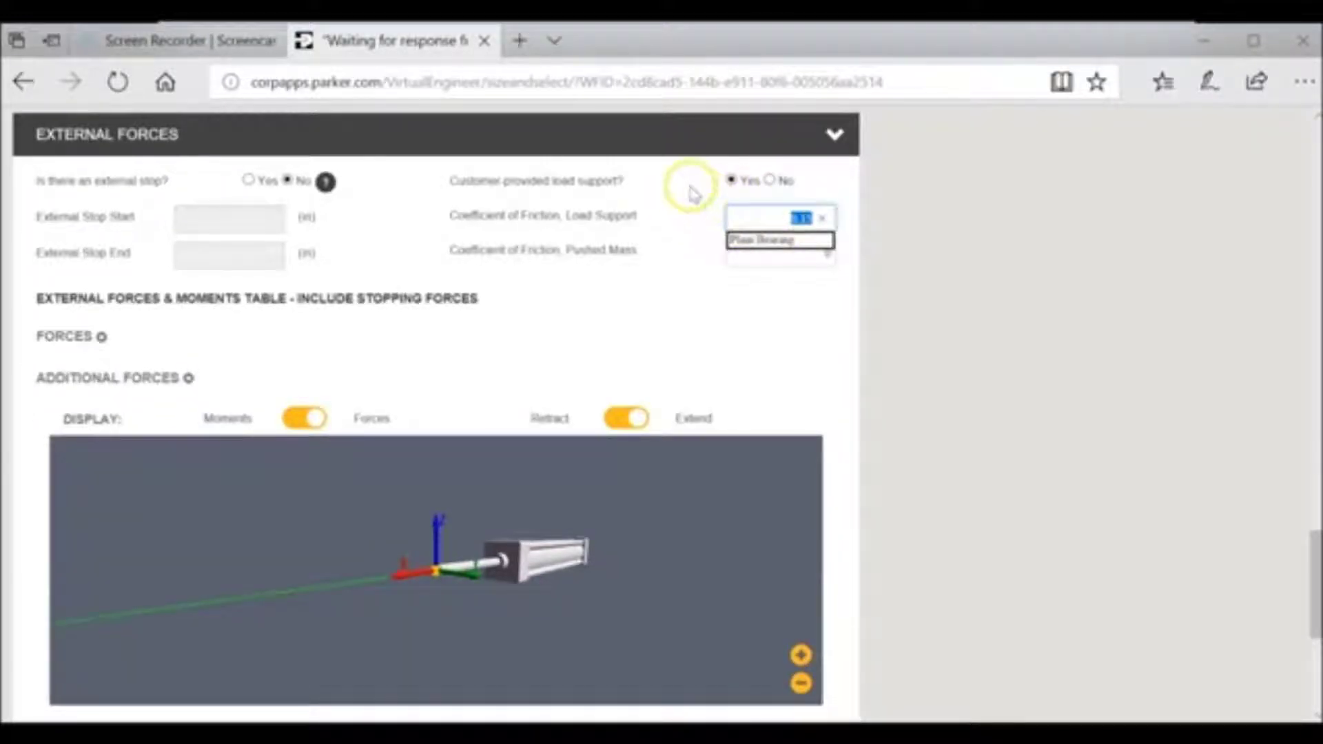
{"action": "left_click", "coordinate": [694, 207]}
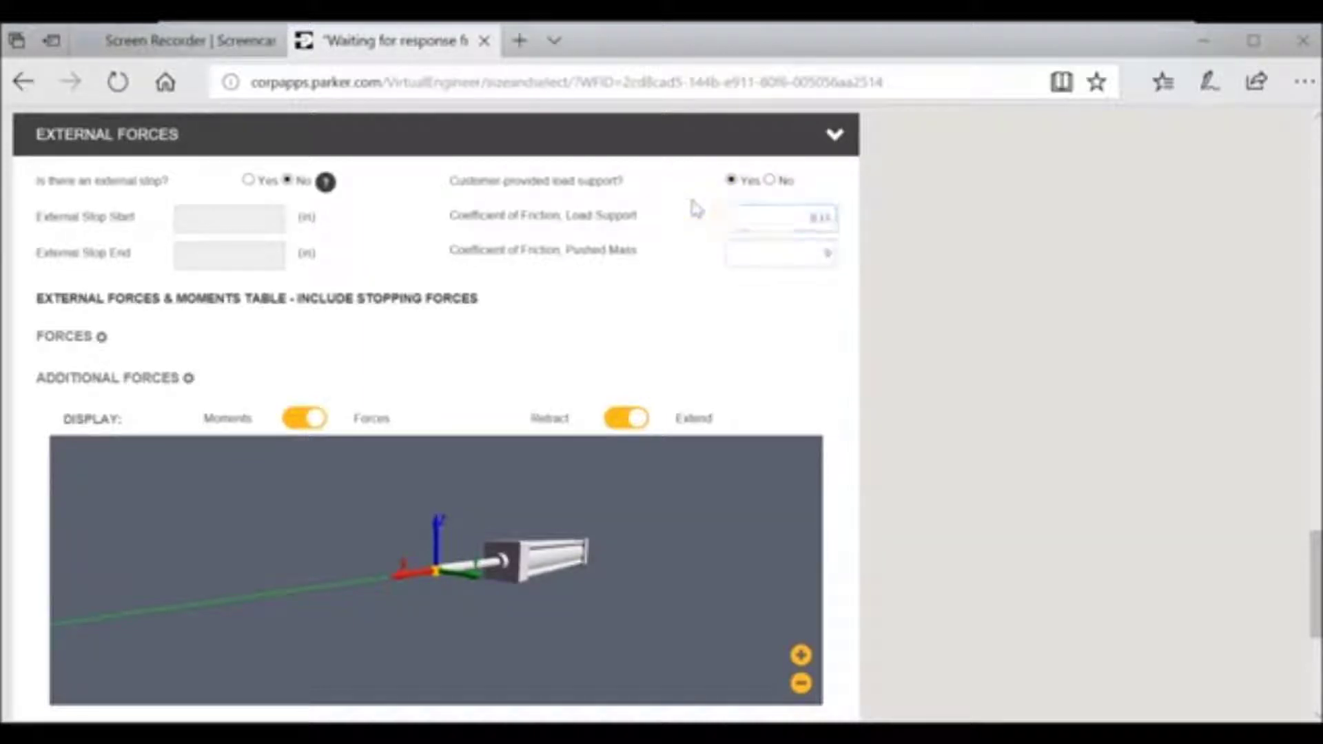
{"action": "left_click", "coordinate": [759, 246]}
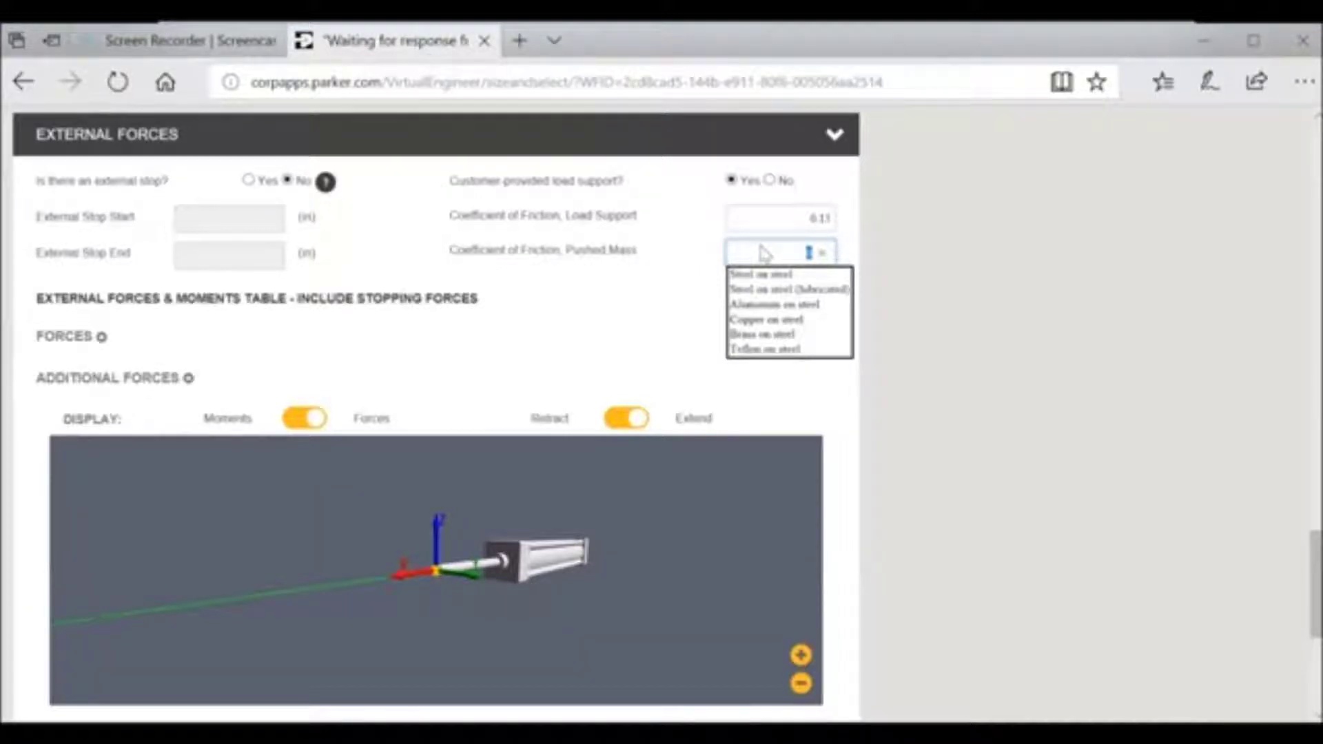
{"action": "left_click", "coordinate": [763, 273]}
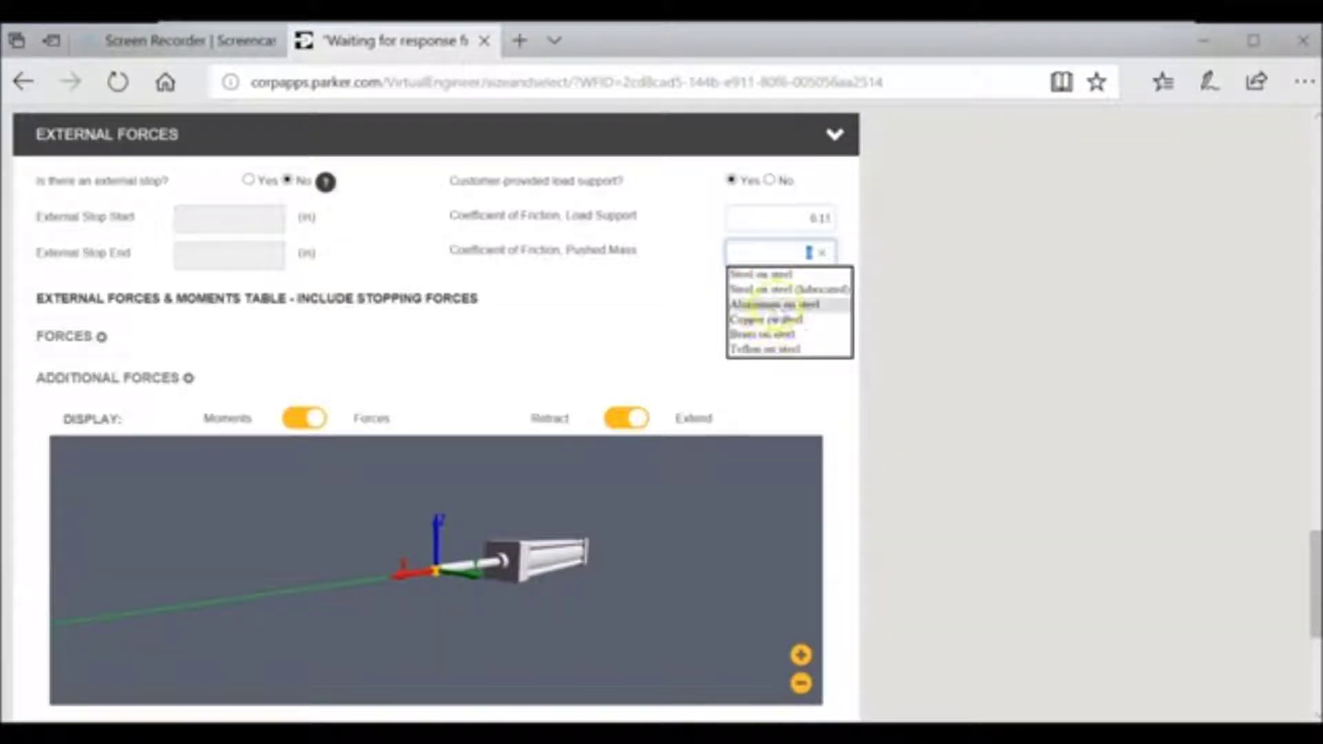
{"action": "left_click", "coordinate": [630, 319]}
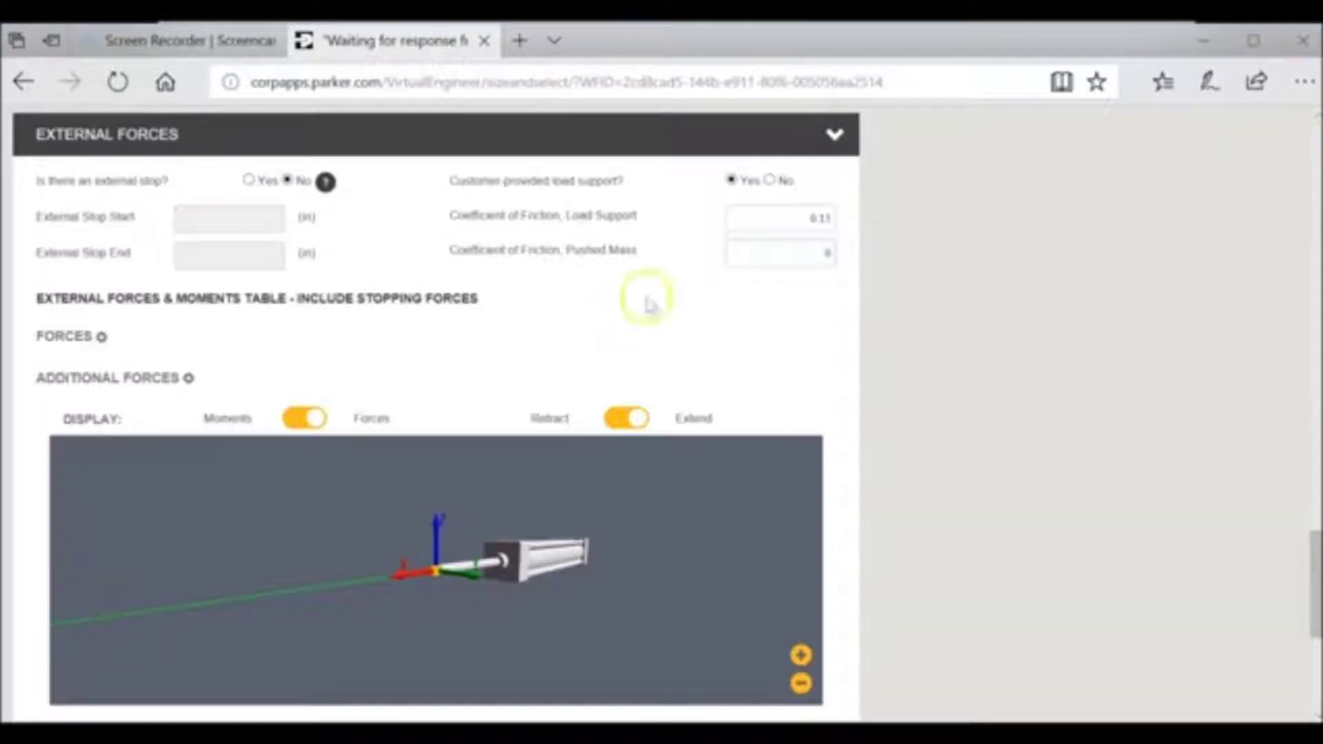
{"action": "left_click", "coordinate": [769, 180]}
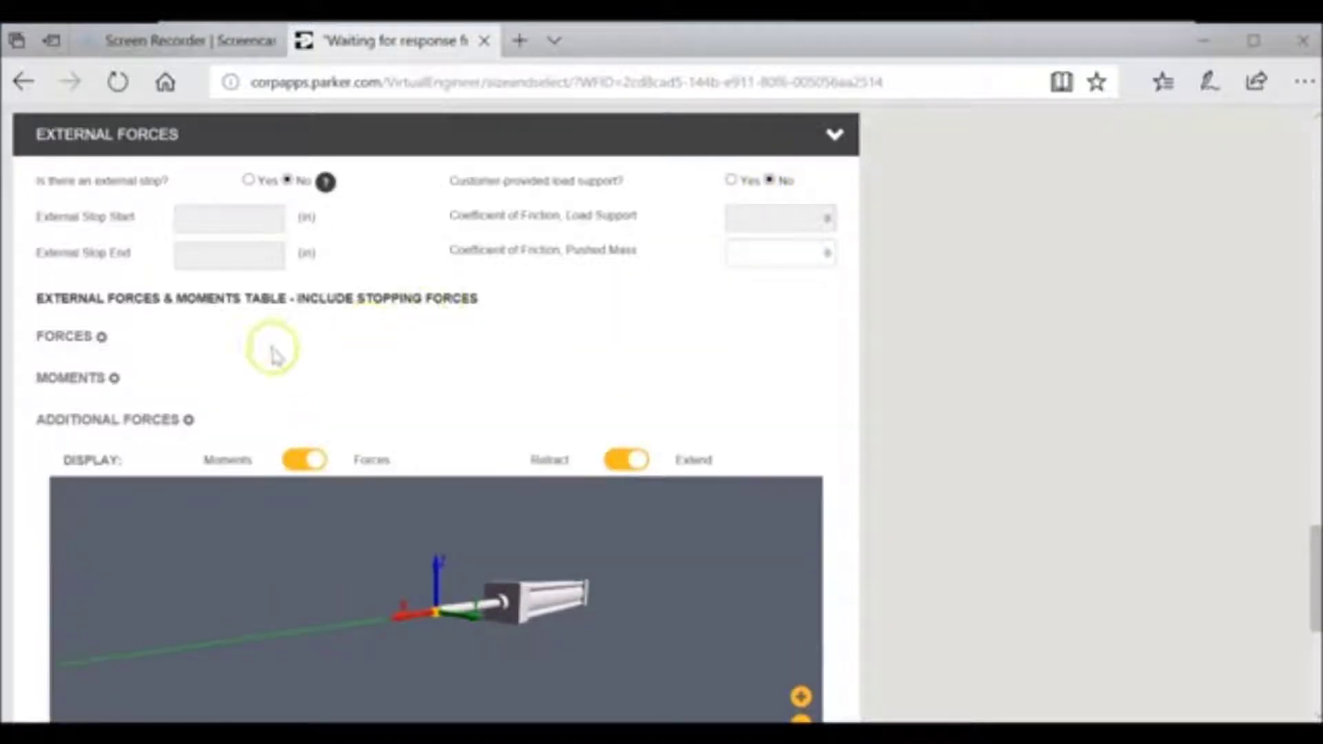
- Add an external force for the Extend action with a start of 5 in and an end of 10 in
{"action": "scroll", "coordinate": [195, 337], "scroll_direction": "down", "scroll_amount": 1}
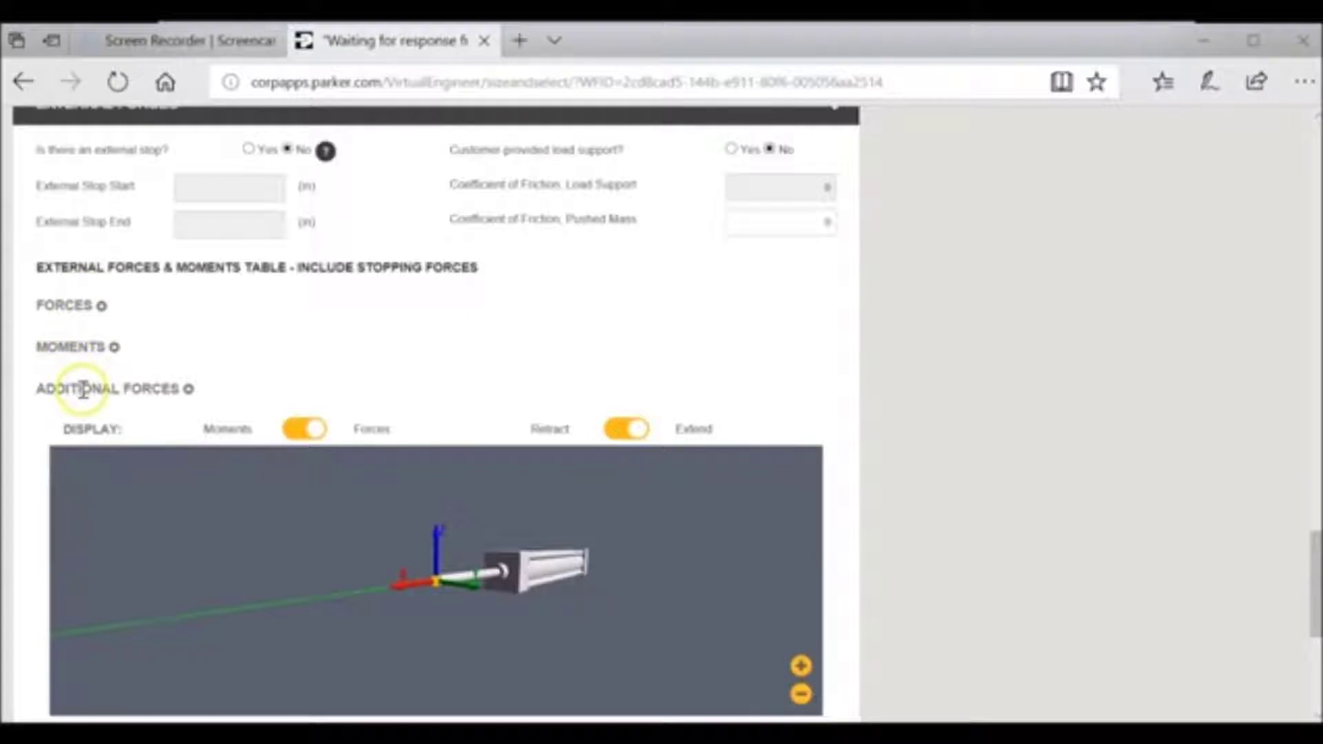
{"action": "left_click", "coordinate": [102, 306]}
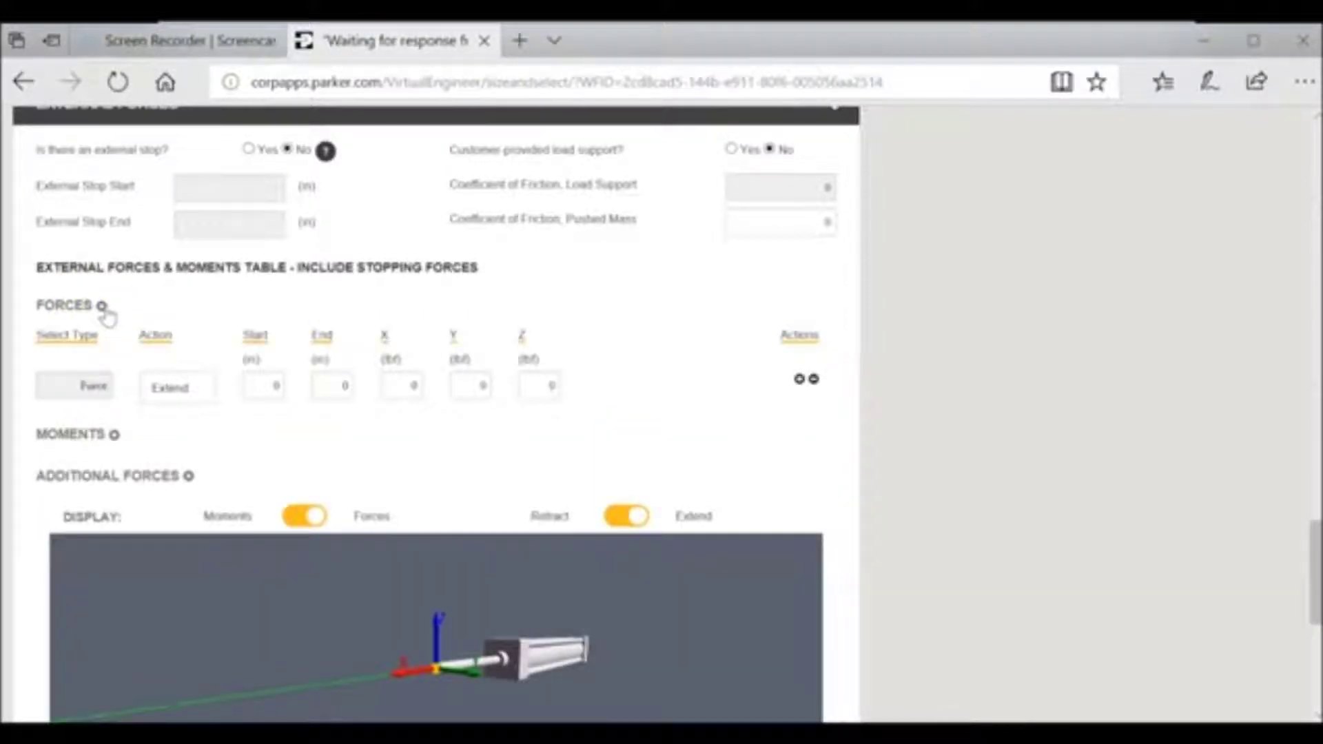
{"action": "left_click", "coordinate": [169, 386]}
{"action": "left_click", "coordinate": [207, 389]}
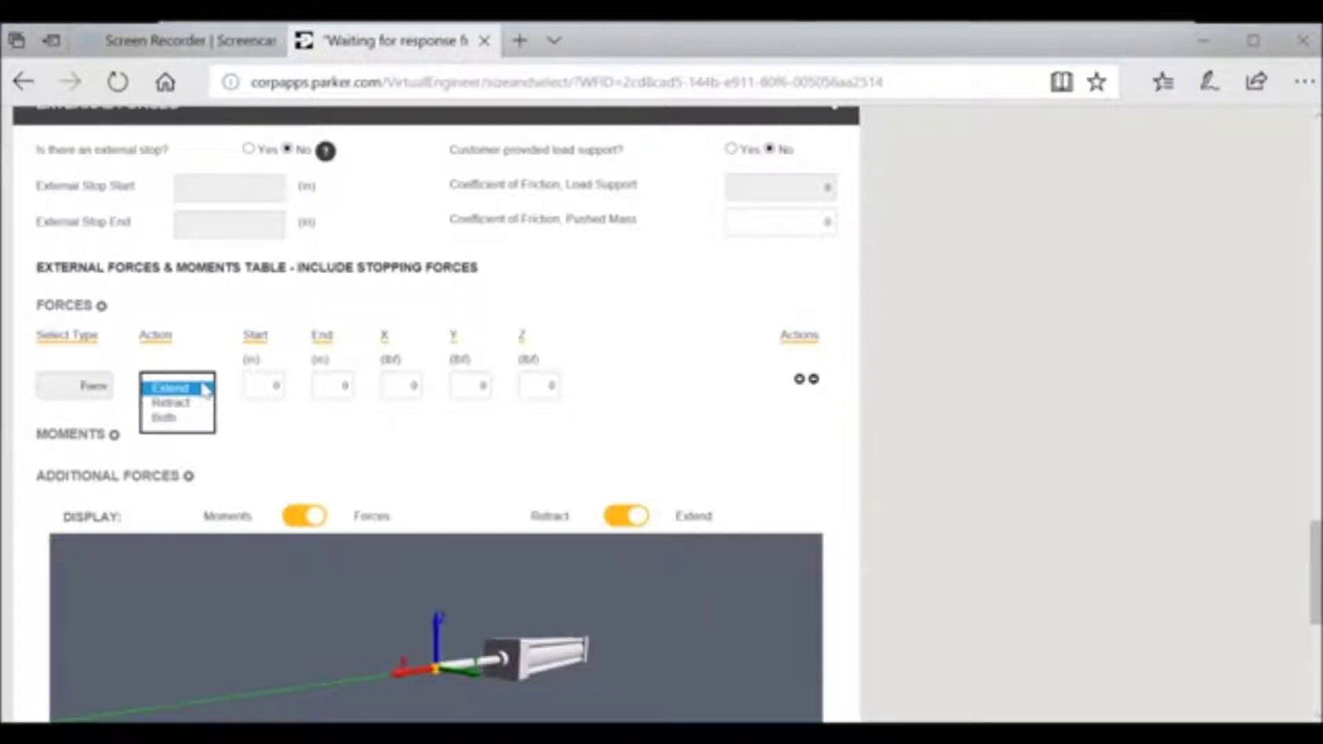
{"action": "left_click", "coordinate": [261, 392]}
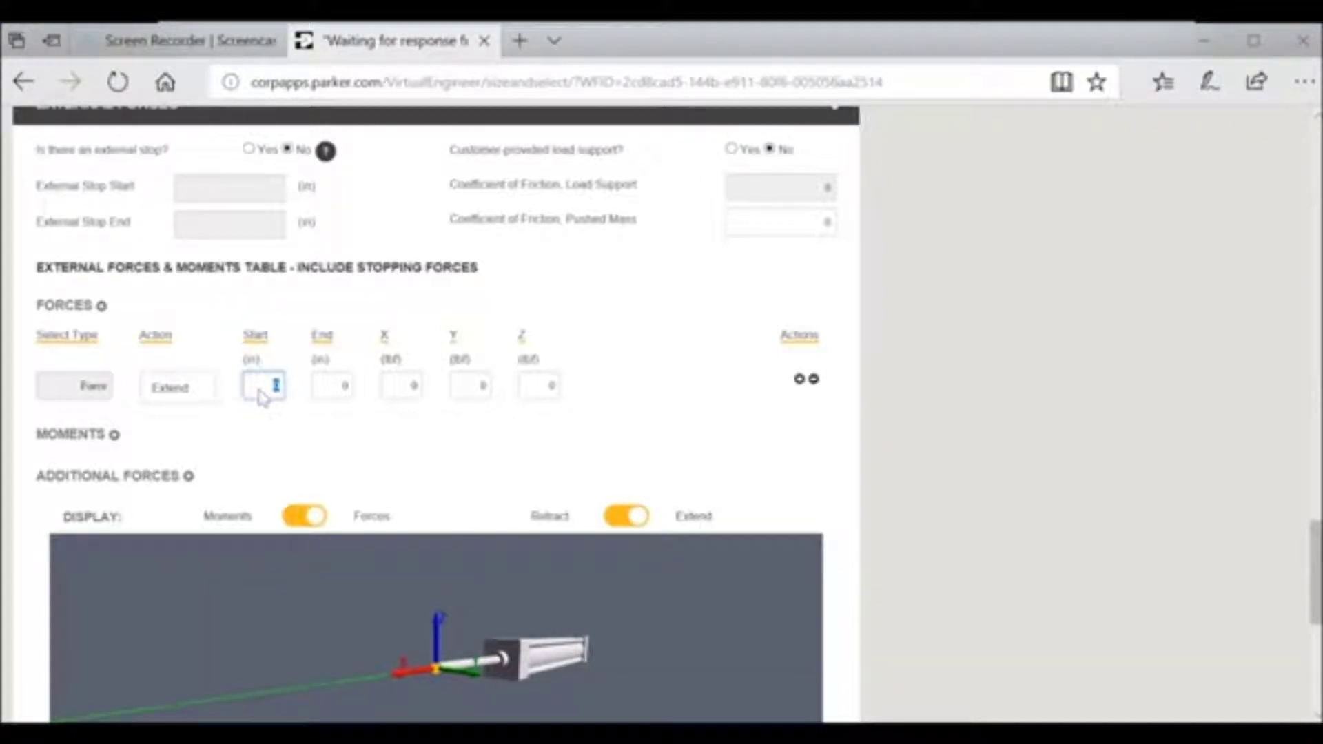
{"action": "left_click", "coordinate": [268, 389]}
{"action": "double_click", "coordinate": [332, 395]}
{"action": "type", "text": "10"}
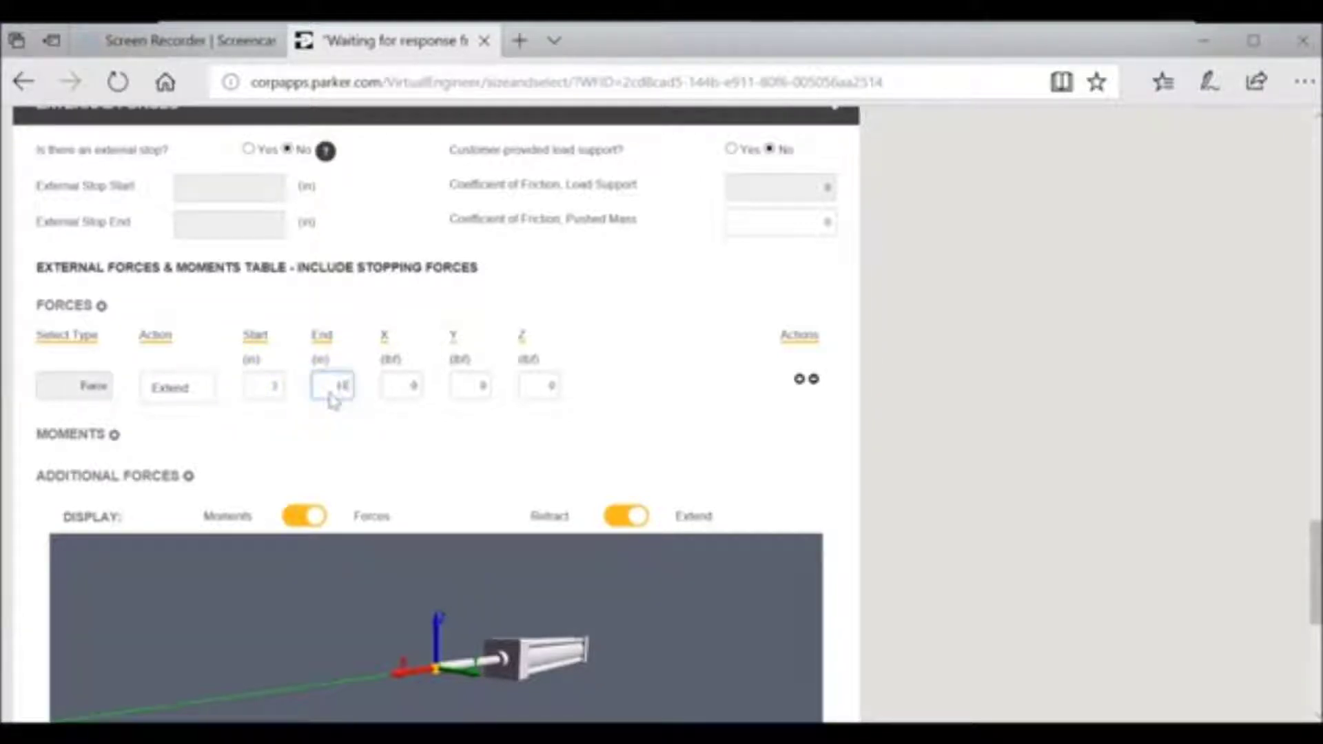
- Set the external force's X component to 10 lbf and check its arrows in the preview
{"action": "double_click", "coordinate": [386, 402]}
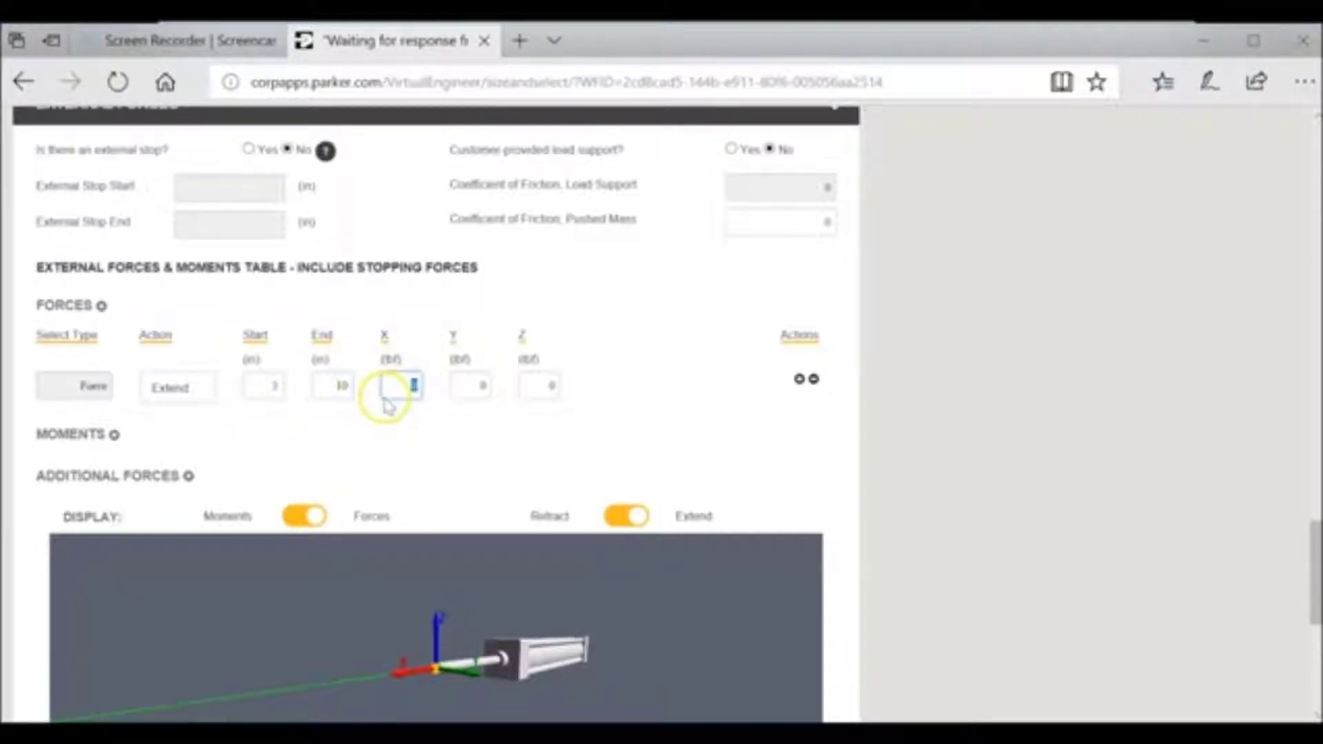
{"action": "type", "text": "10"}
{"action": "left_click", "coordinate": [78, 440]}
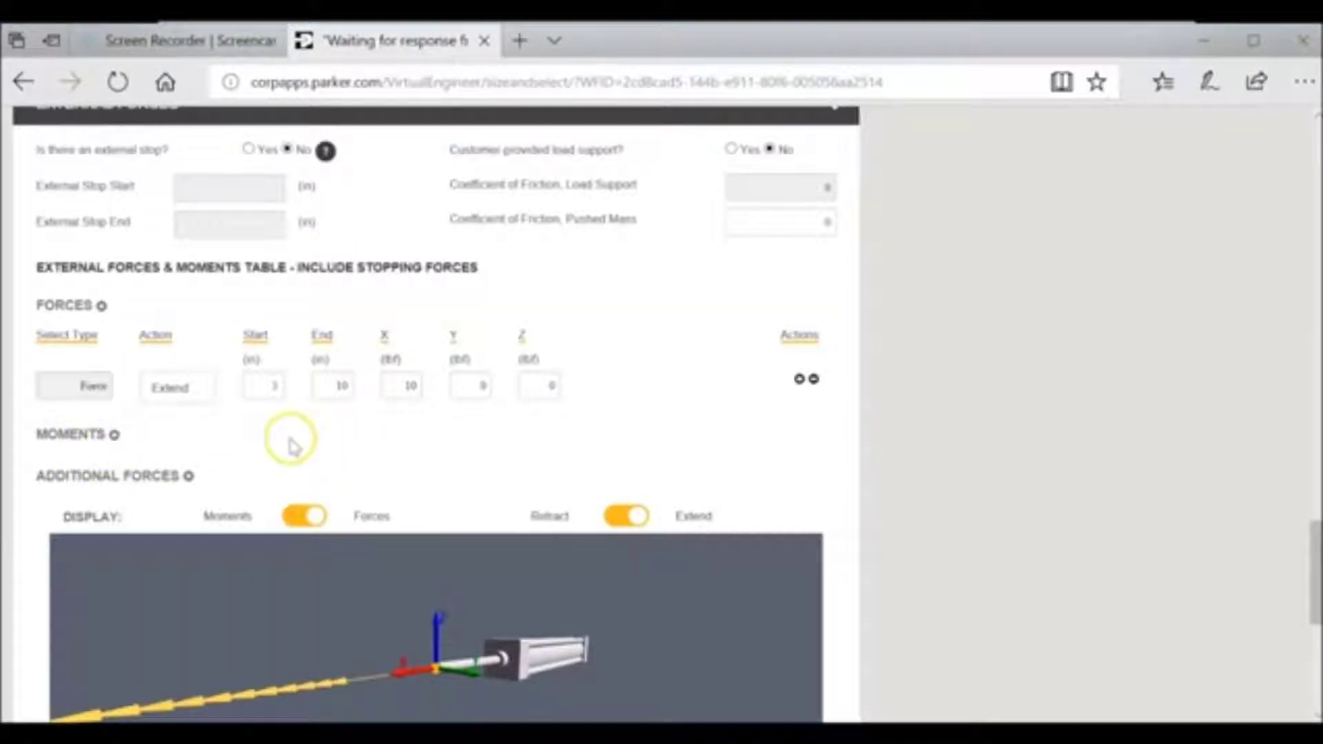
{"action": "scroll", "coordinate": [283, 458], "scroll_direction": "down", "scroll_amount": 1}
{"action": "scroll", "coordinate": [282, 475], "scroll_direction": "down", "scroll_amount": 1}
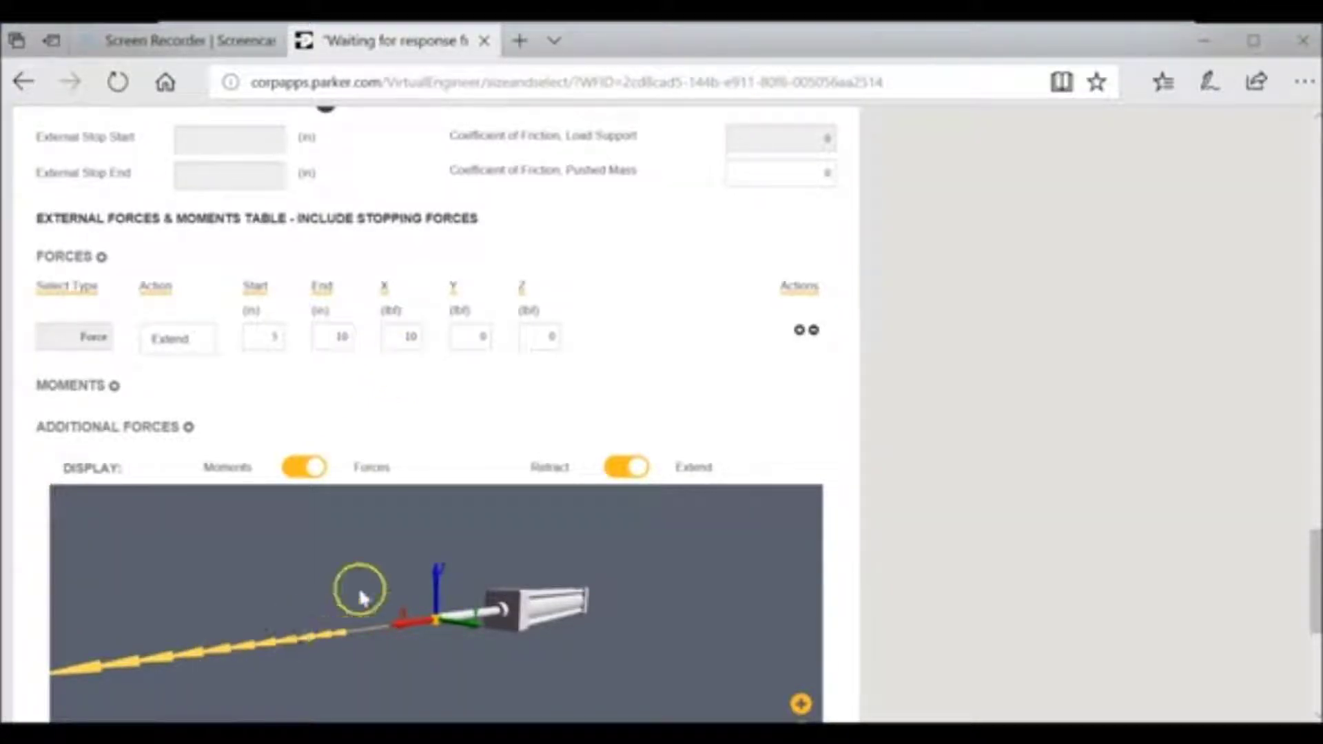
- Reverse the external force by setting its X component to -10 lbf
{"action": "double_click", "coordinate": [408, 337]}
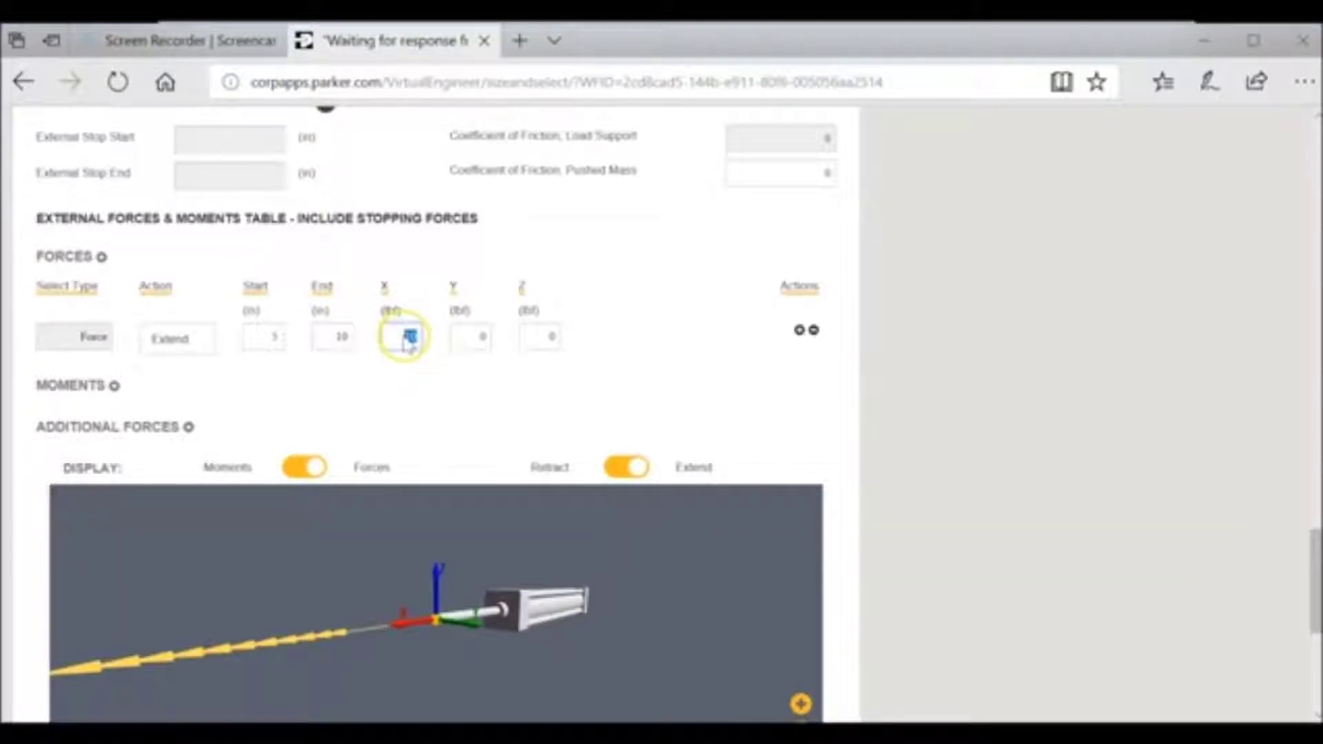
{"action": "type", "text": "40"}
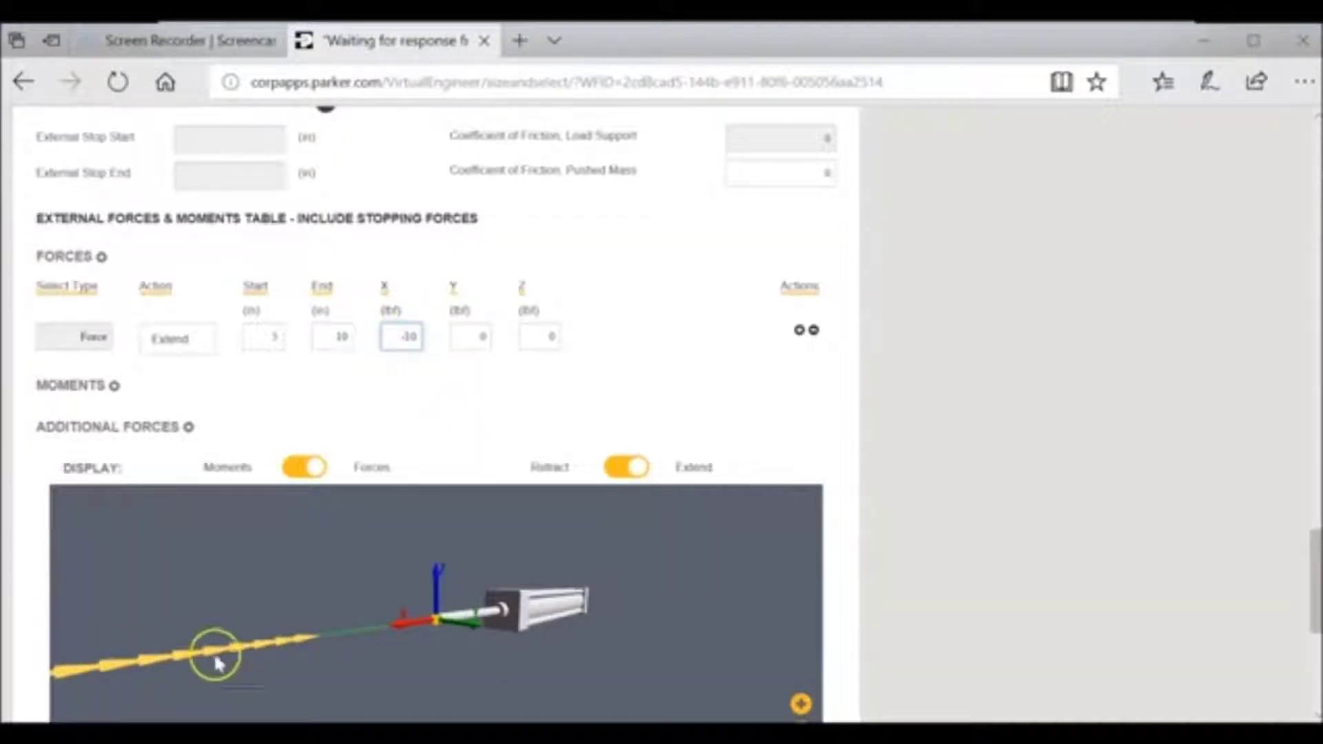
{"action": "key", "text": "BackSpace"}
{"action": "key", "text": "BackSpace"}
{"action": "type", "text": "10"}
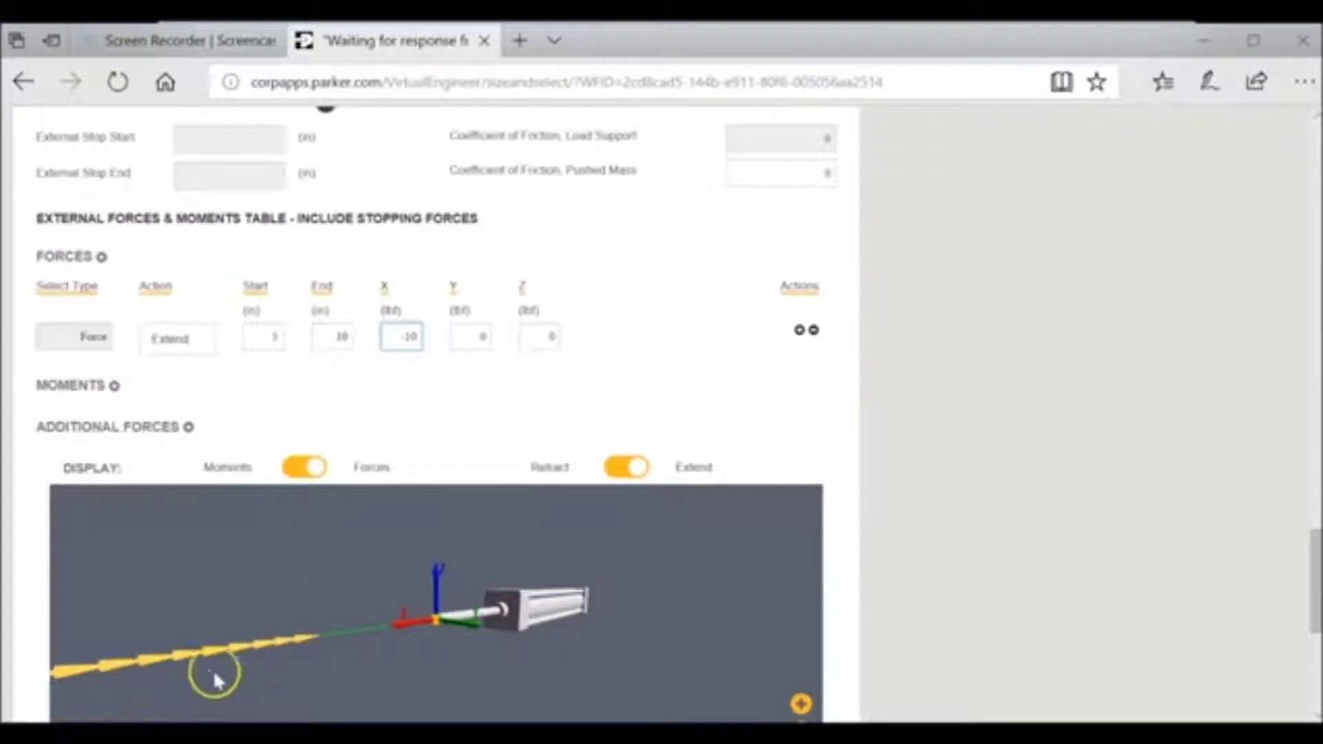
{"action": "key", "text": "BackSpace"}
{"action": "key", "text": "BackSpace"}
{"action": "type", "text": "20"}
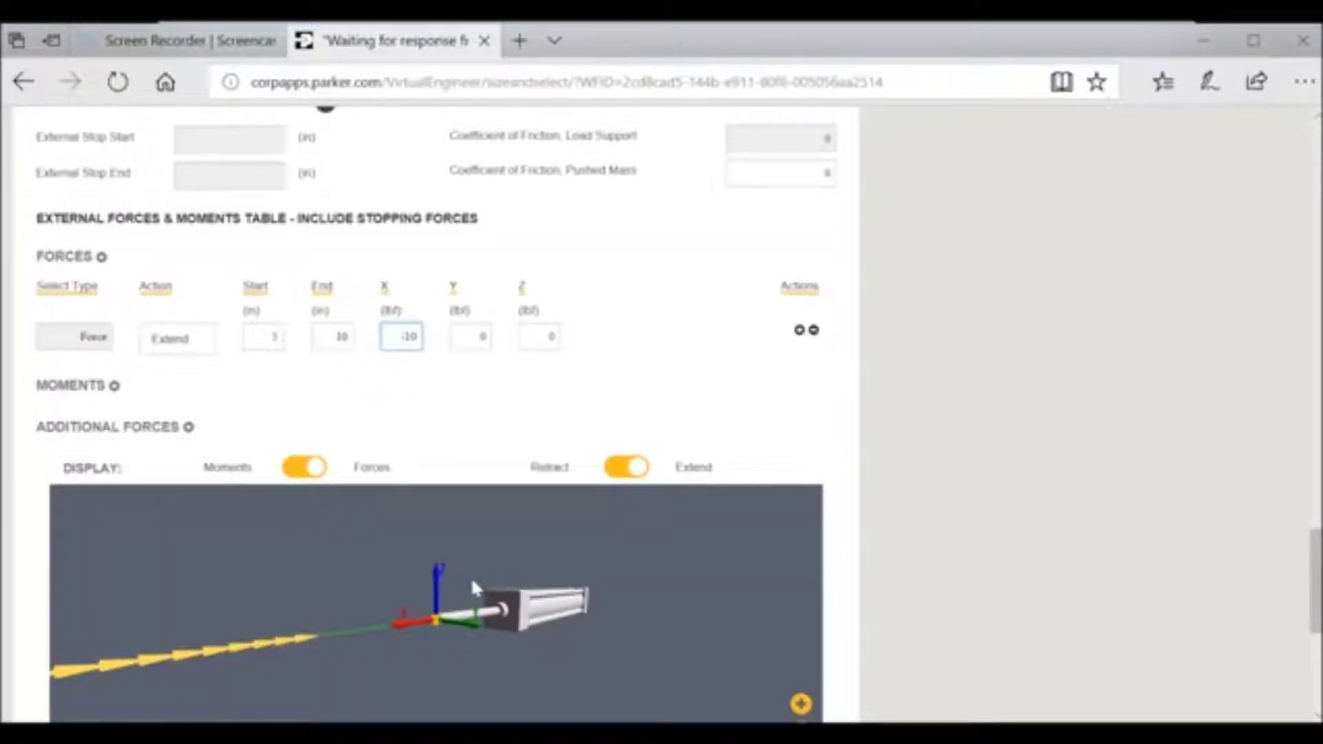
{"action": "key", "text": "BackSpace"}
{"action": "key", "text": "BackSpace"}
{"action": "type", "text": "20"}
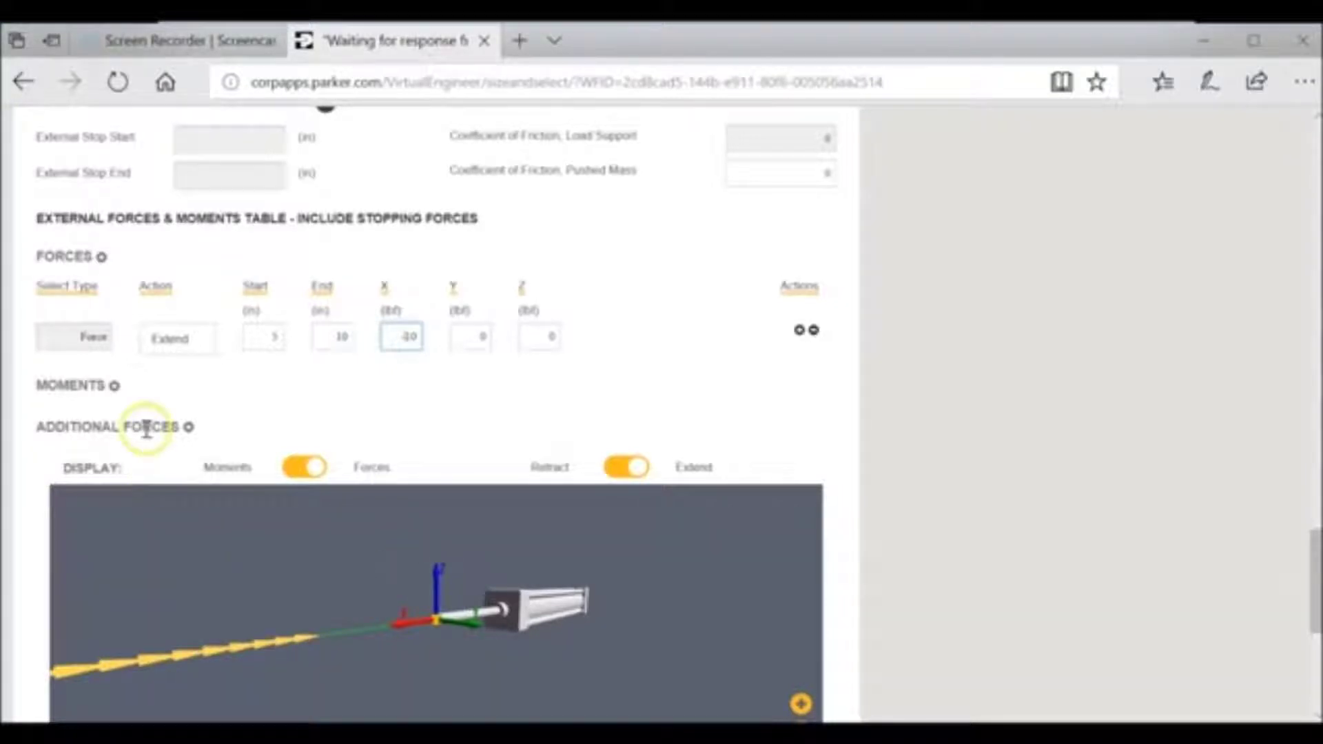
- Add a moment for the Extend action with a start of 9 in and an end of 10 in
{"action": "left_click", "coordinate": [113, 386]}
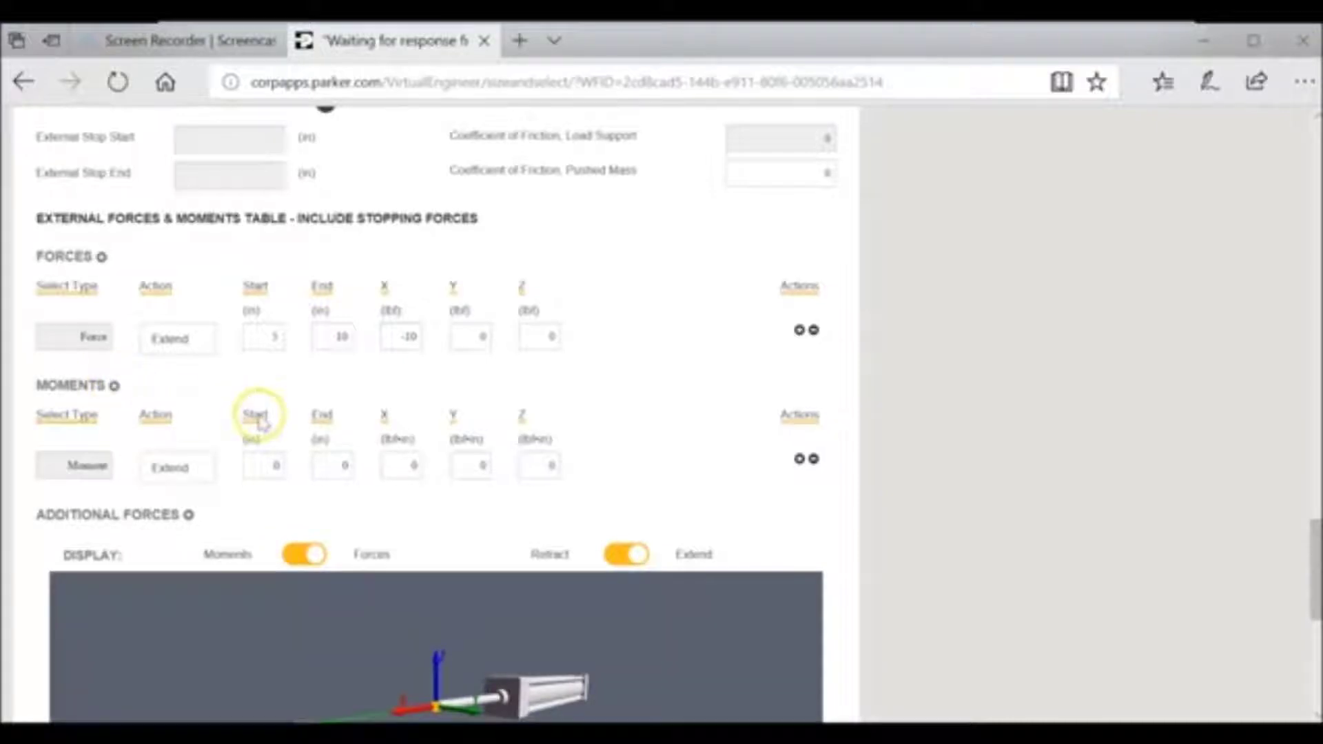
{"action": "scroll", "coordinate": [259, 422], "scroll_direction": "down", "scroll_amount": 1}
{"action": "scroll", "coordinate": [204, 447], "scroll_direction": "down", "scroll_amount": 1}
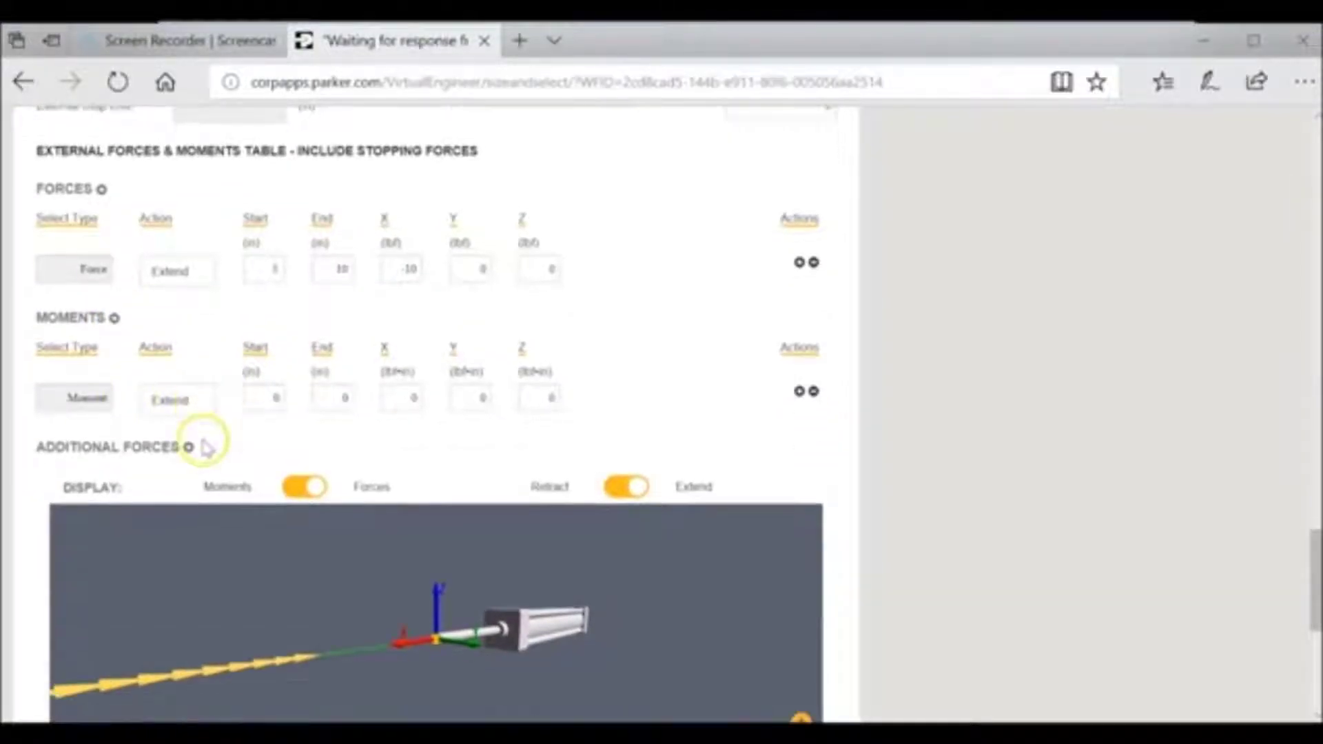
{"action": "left_click", "coordinate": [194, 406]}
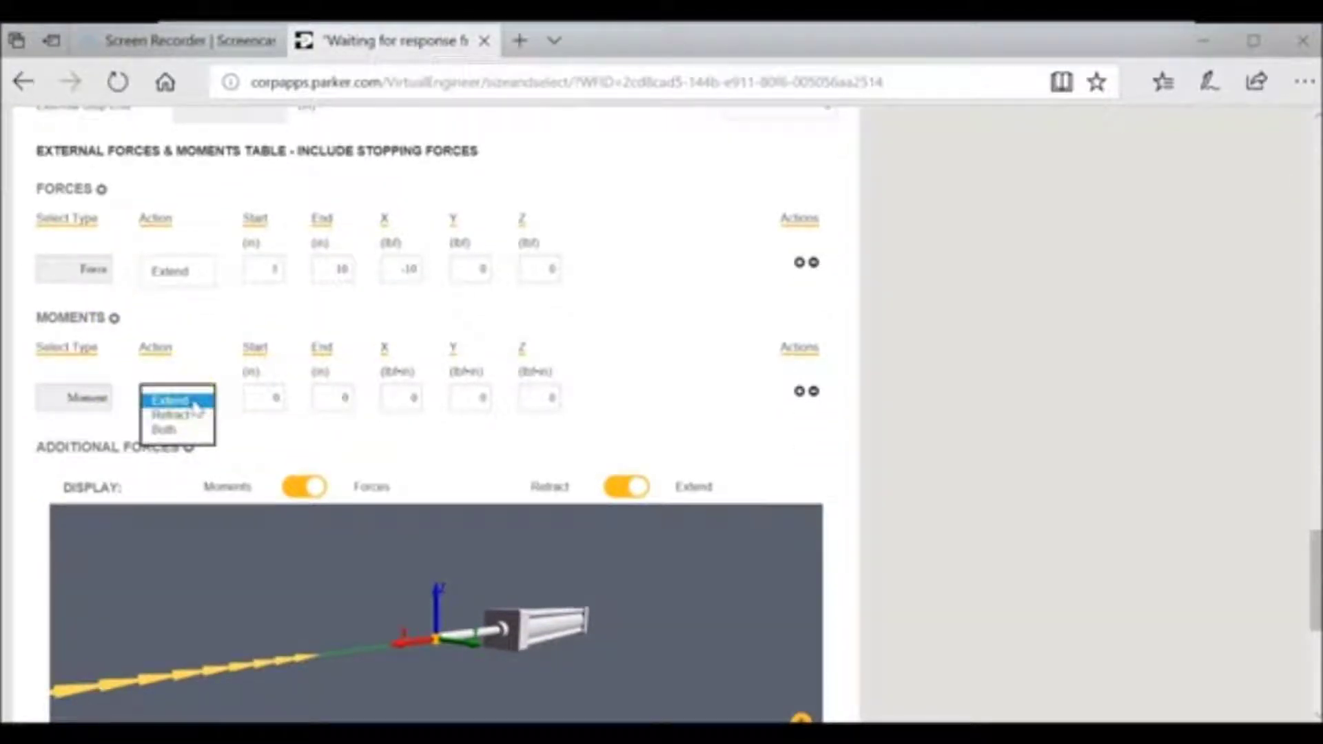
{"action": "left_click", "coordinate": [199, 366]}
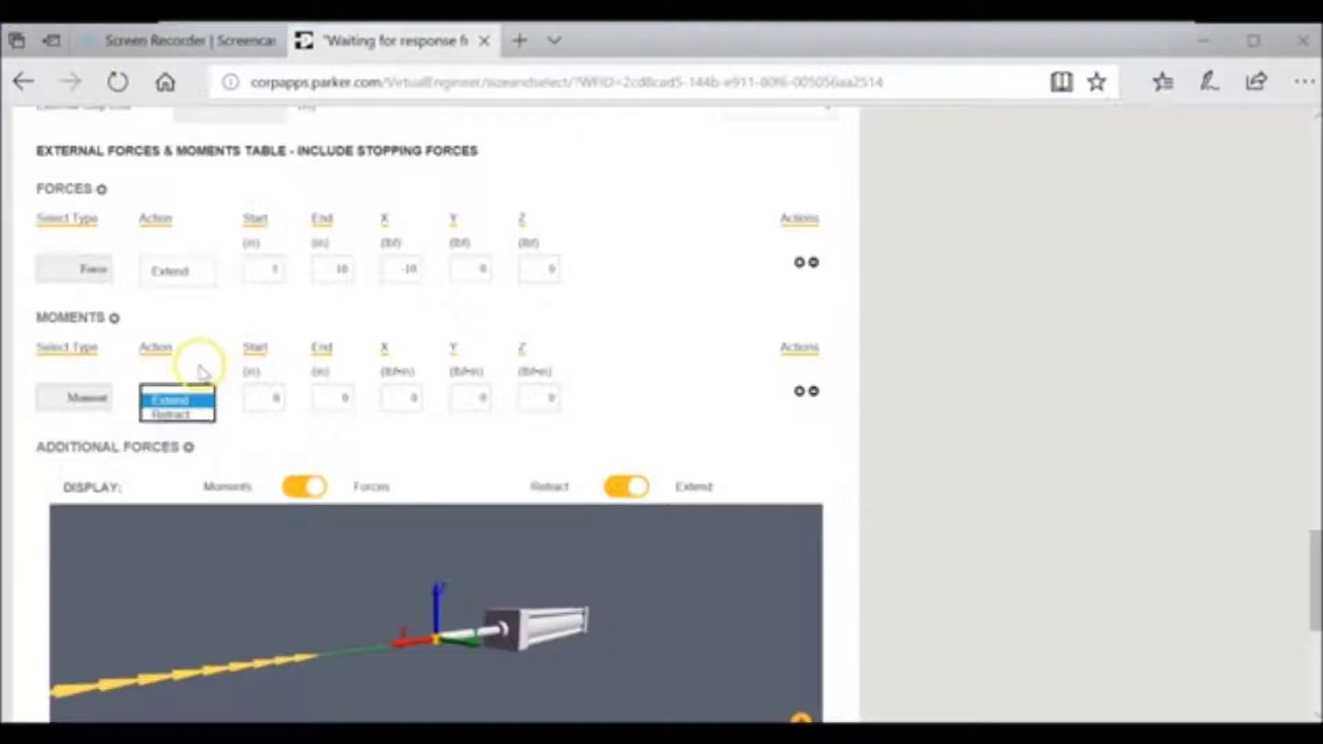
{"action": "left_click", "coordinate": [271, 401]}
{"action": "double_click", "coordinate": [260, 394]}
{"action": "double_click", "coordinate": [331, 396]}
{"action": "type", "text": "-10"}
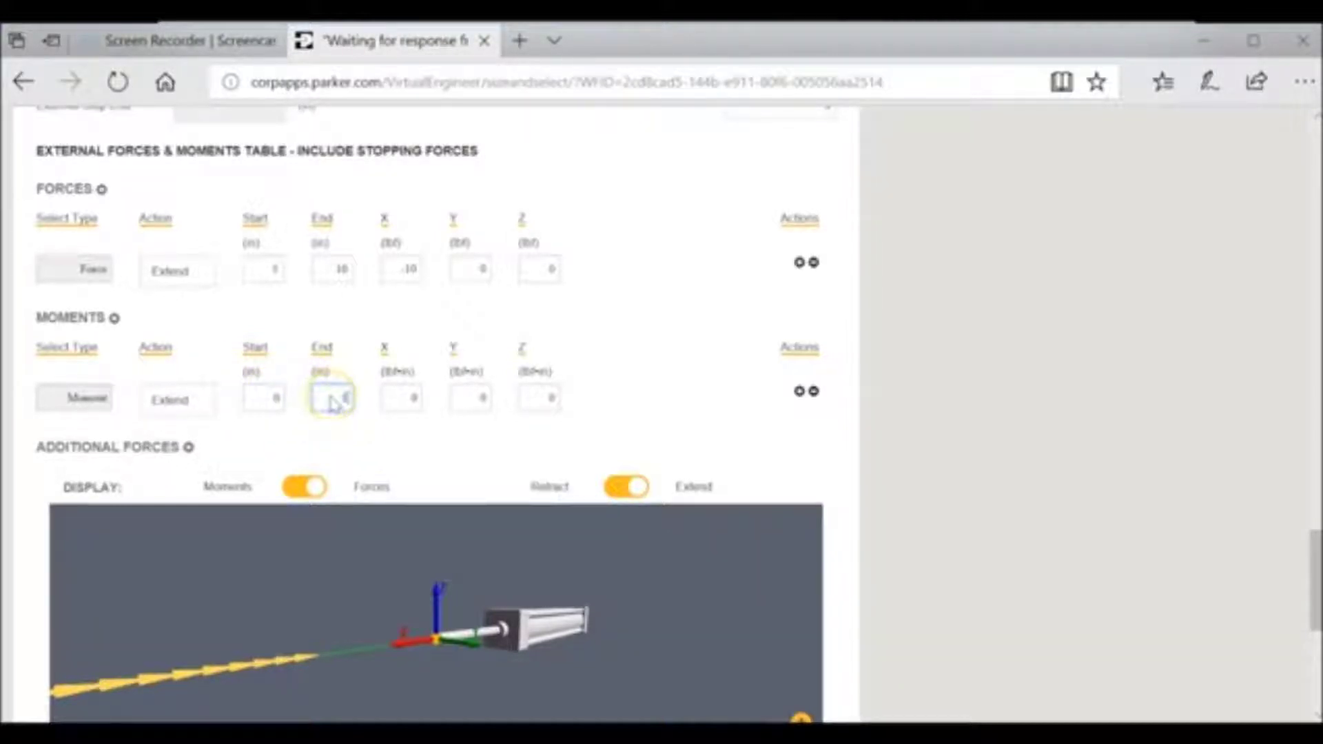
{"action": "double_click", "coordinate": [279, 398]}
{"action": "type", "text": "9"}
{"action": "left_click", "coordinate": [308, 434]}
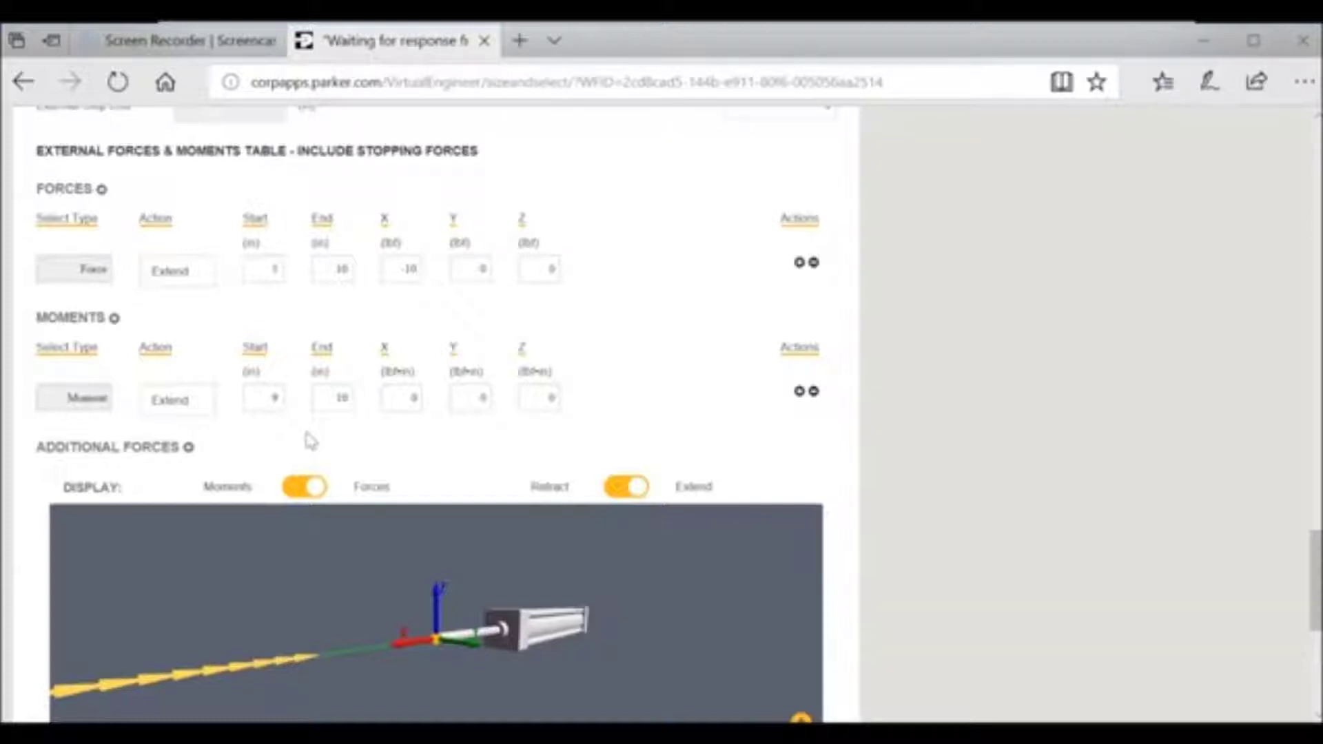
- Set the moment's X component to 20 lbf·in and switch the preview display from forces to moments
{"action": "double_click", "coordinate": [413, 398]}
{"action": "type", "text": "20"}
{"action": "left_click", "coordinate": [436, 434]}
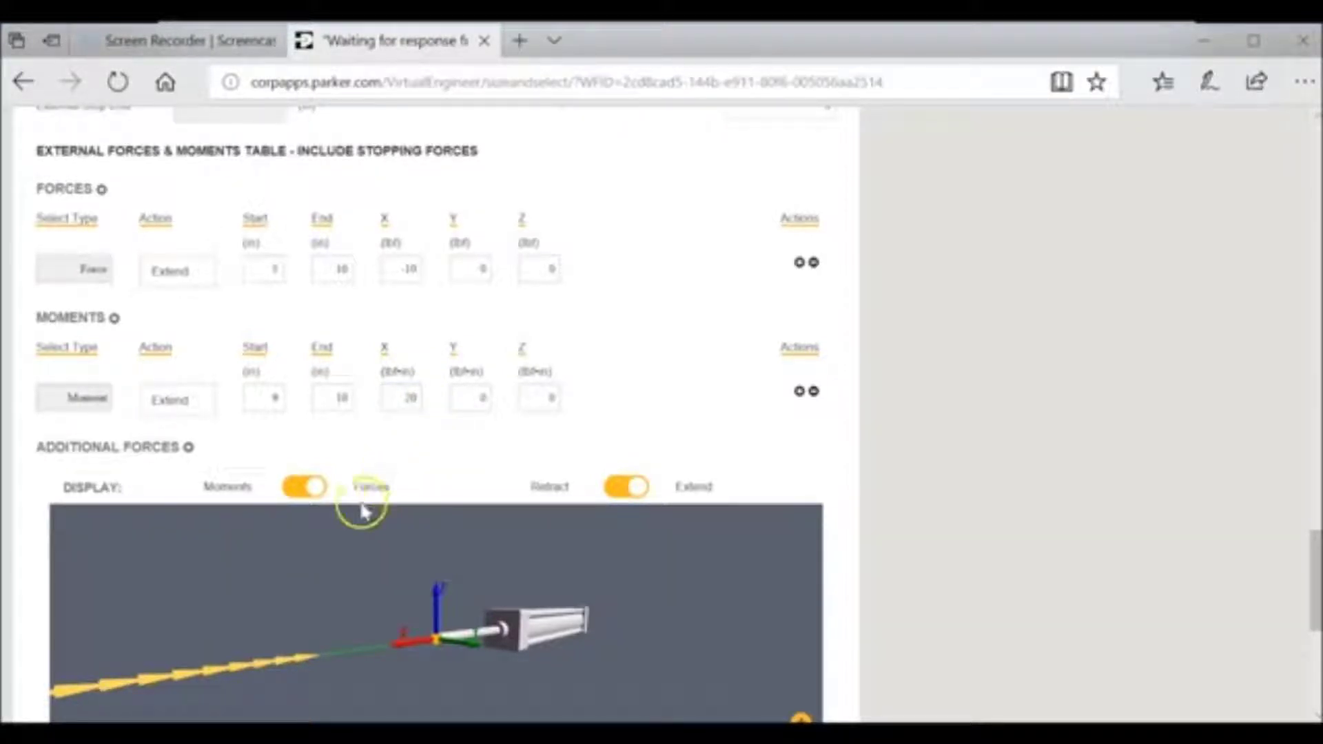
{"action": "left_click", "coordinate": [307, 488]}
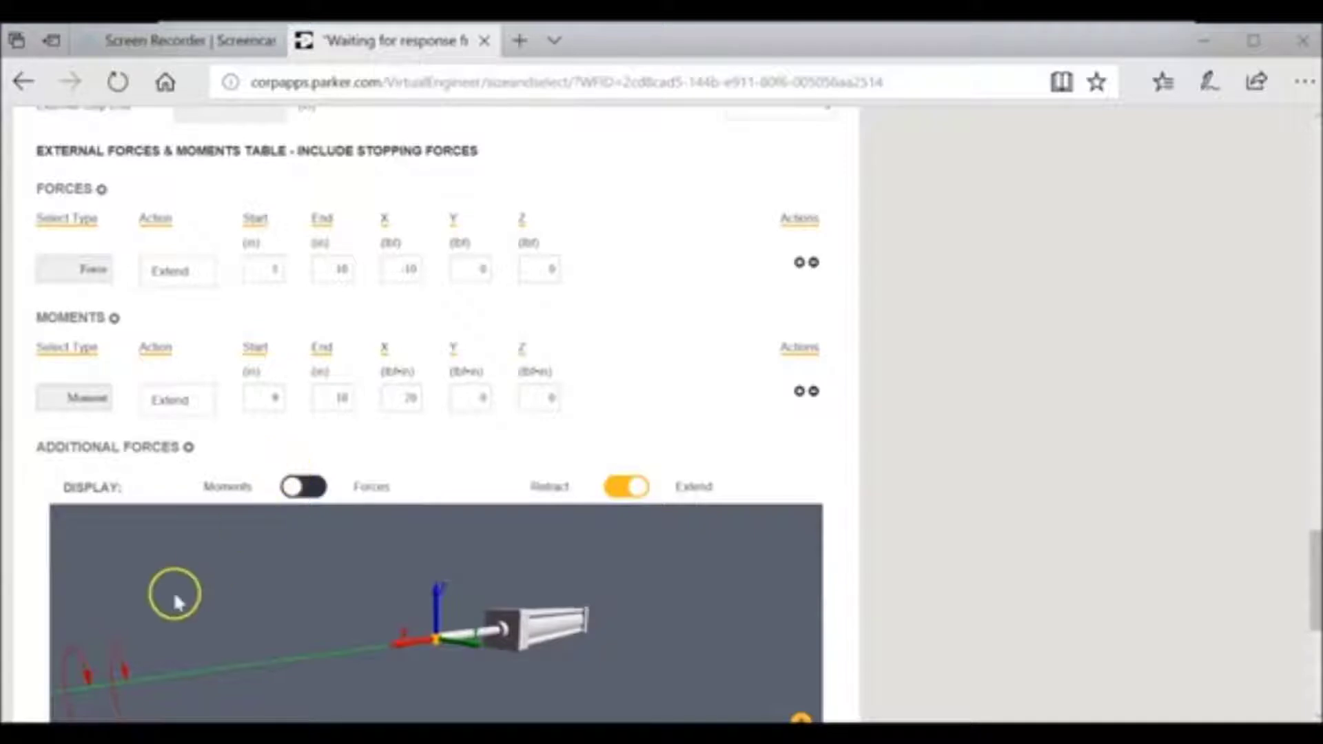
{"action": "scroll", "coordinate": [174, 593], "scroll_direction": "down", "scroll_amount": 1}
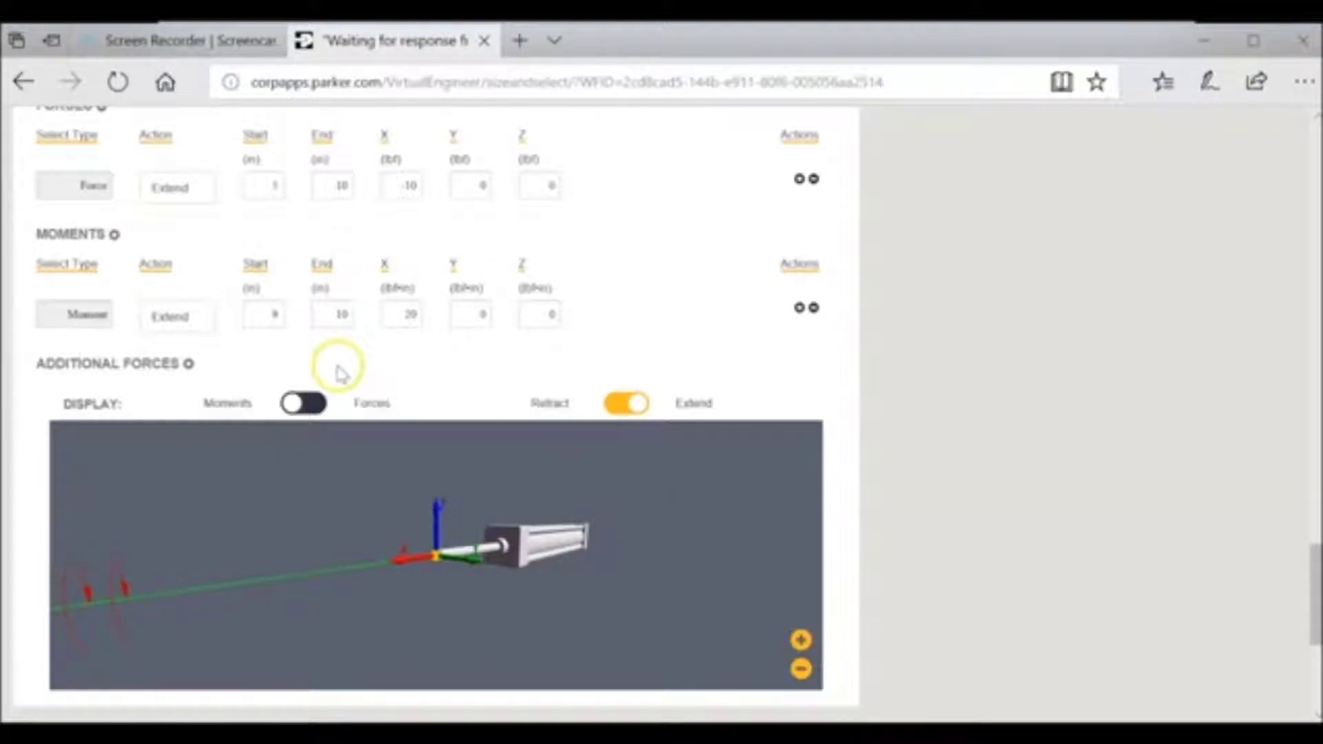
- Set the moment's X component to -20 lbf·in and its Y component to 40 lbf·in
{"action": "double_click", "coordinate": [403, 324]}
{"action": "type", "text": "-20"}
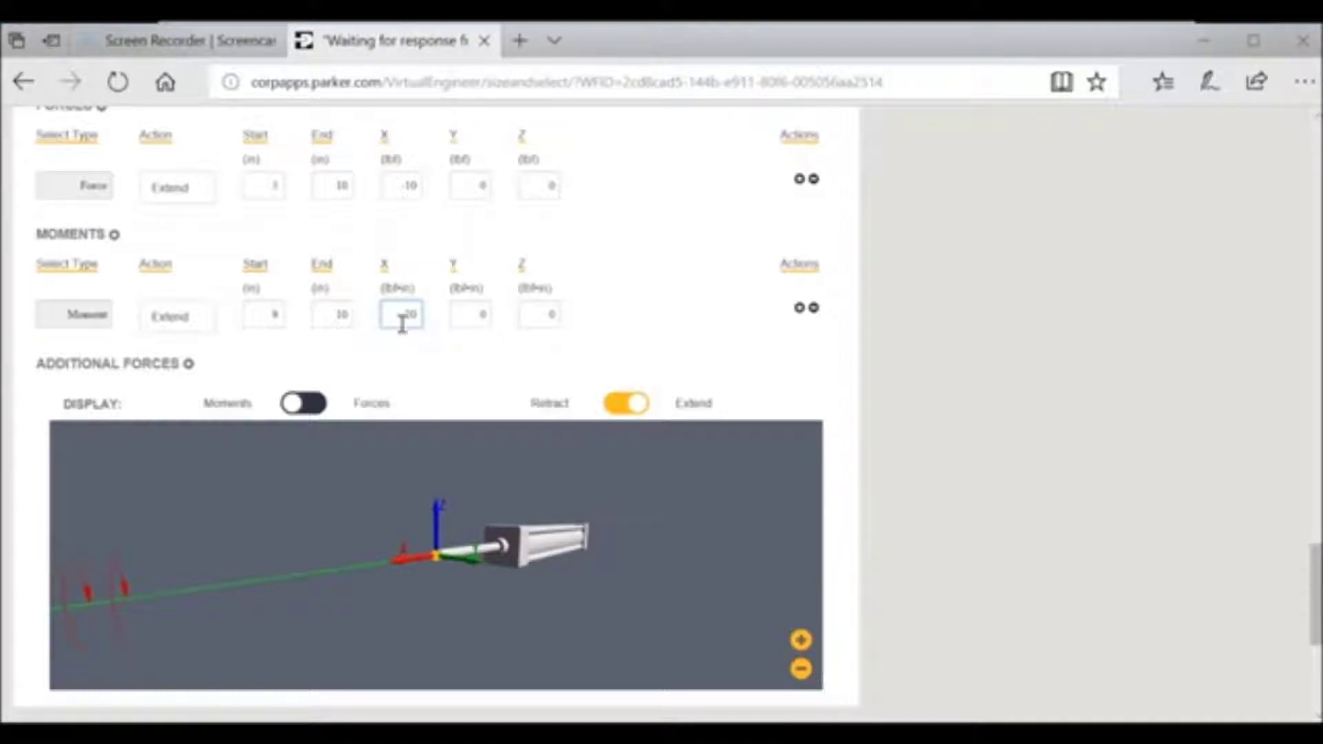
{"action": "double_click", "coordinate": [467, 323]}
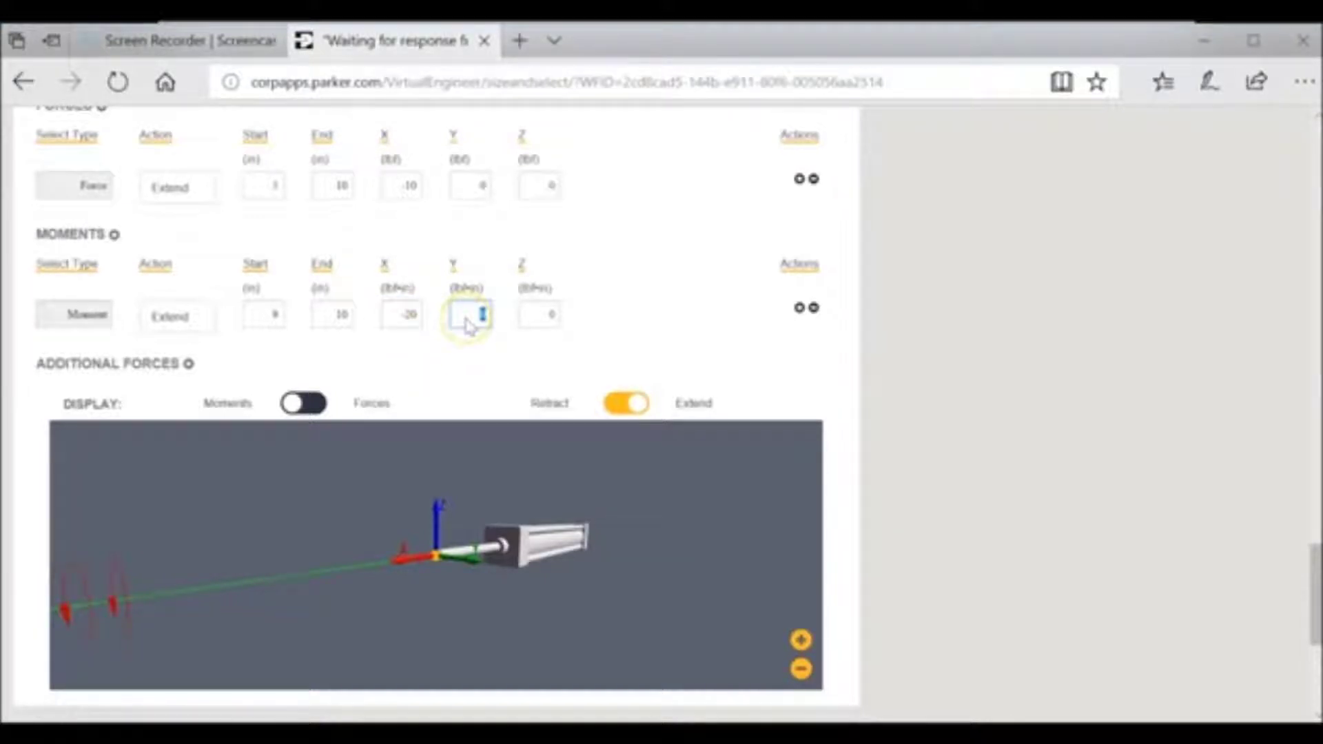
{"action": "type", "text": "40"}
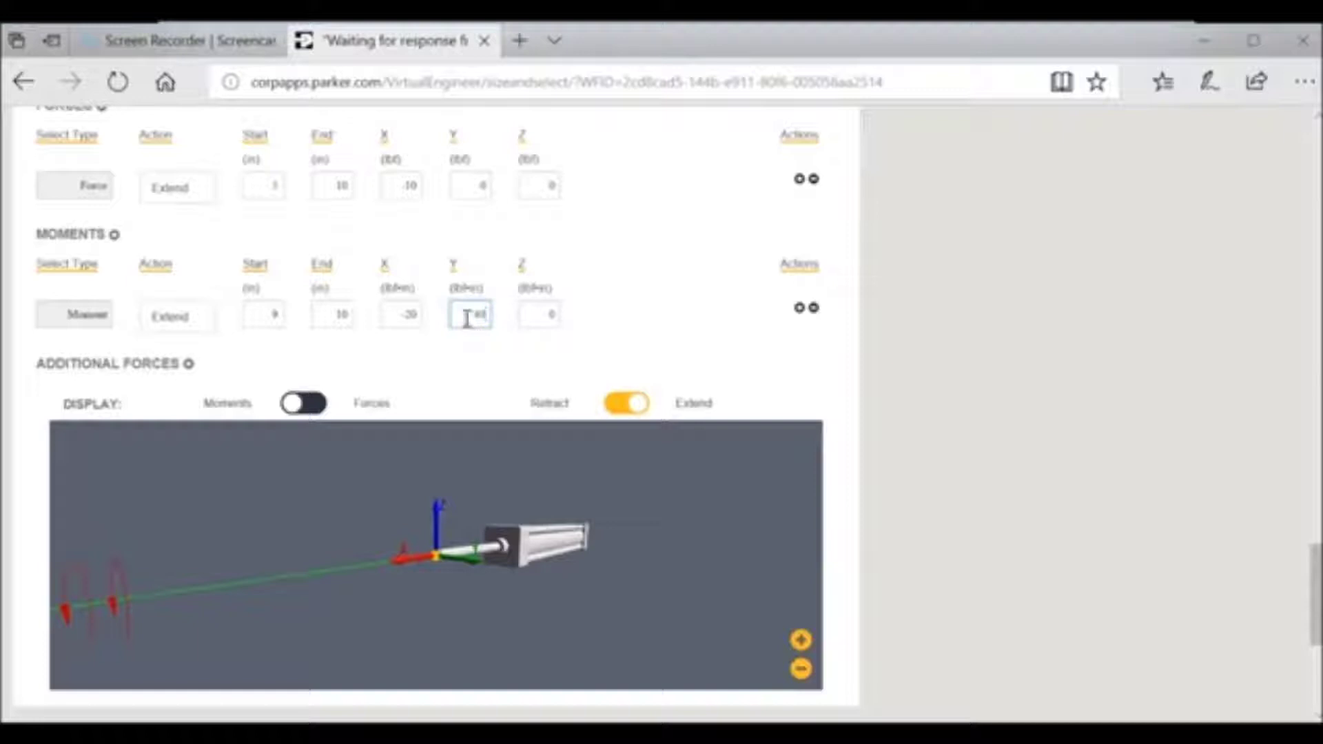
{"action": "left_click", "coordinate": [441, 395]}
- Examine the moment arrows from another angle in the preview, and reset the moment's Y component to 0
{"action": "left_click_drag", "start_coordinate": [189, 531], "coordinate": [298, 527]}
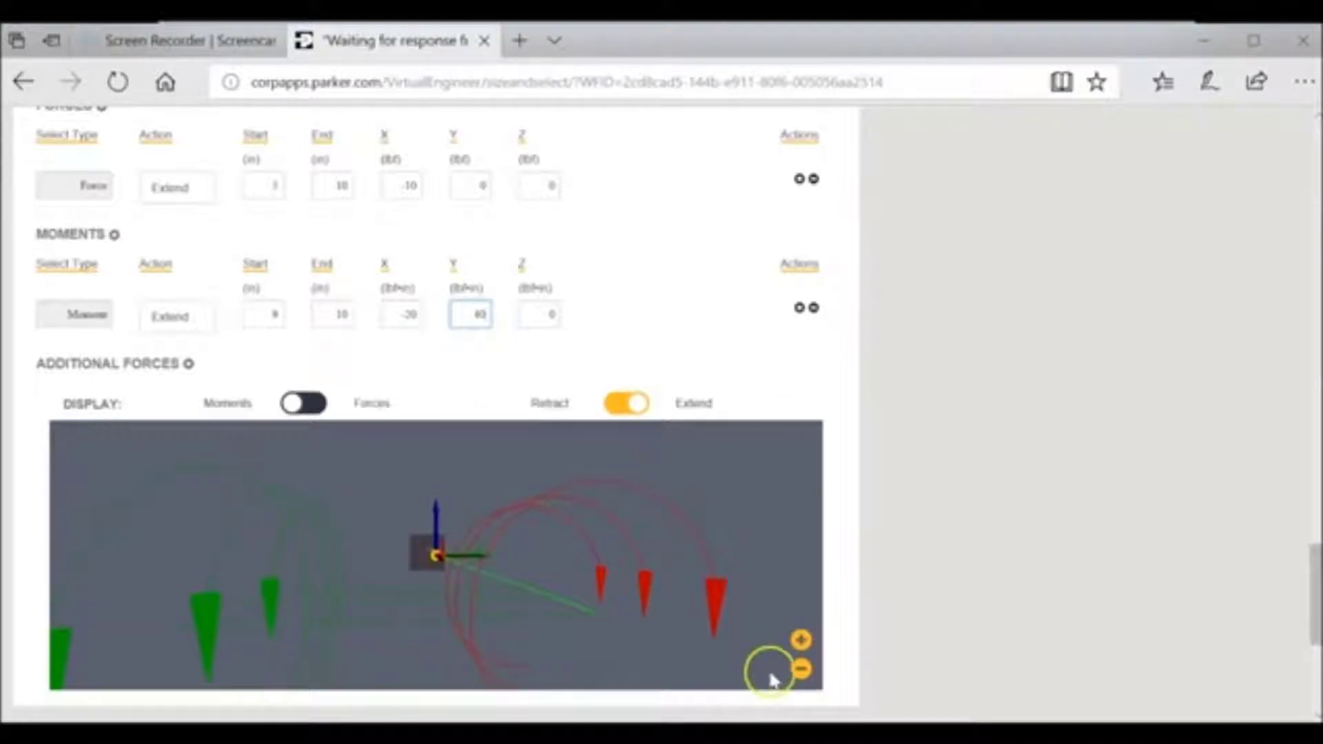
{"action": "left_click", "coordinate": [800, 668]}
{"action": "left_click", "coordinate": [802, 641]}
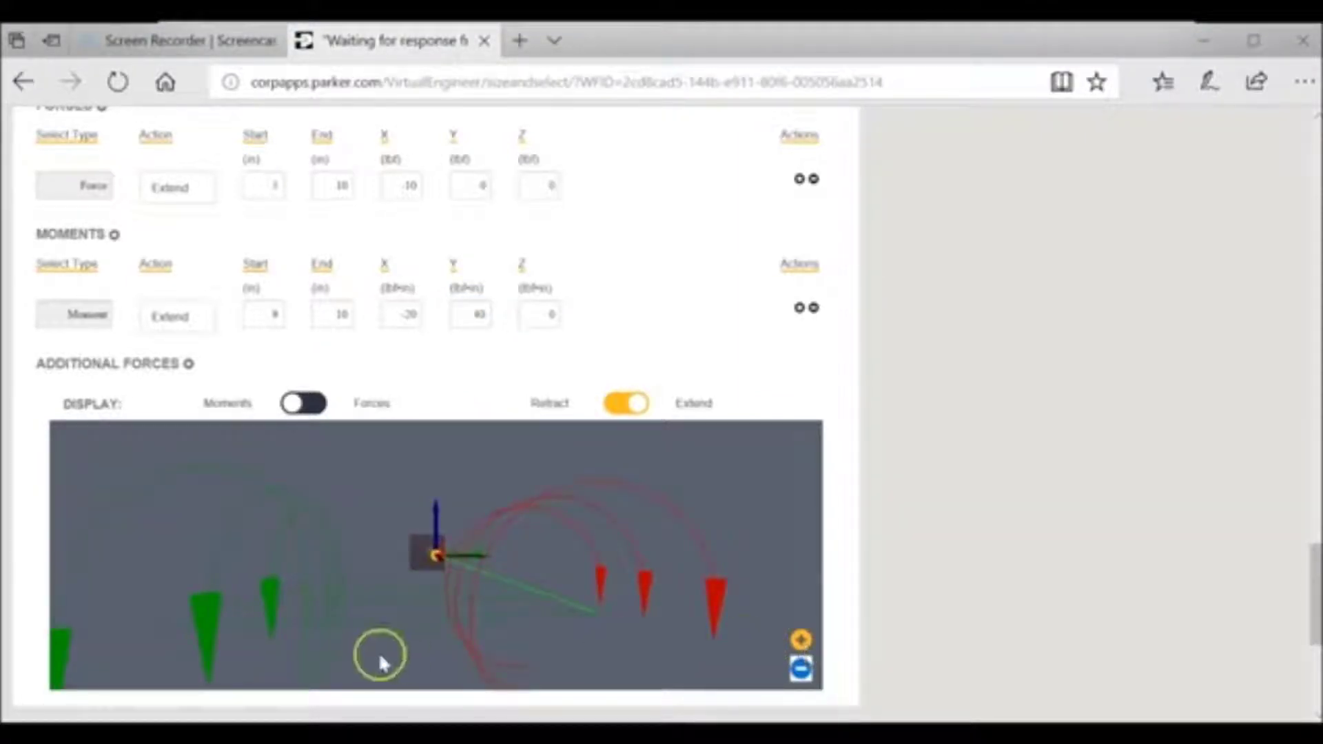
{"action": "left_click_drag", "start_coordinate": [484, 647], "coordinate": [489, 650]}
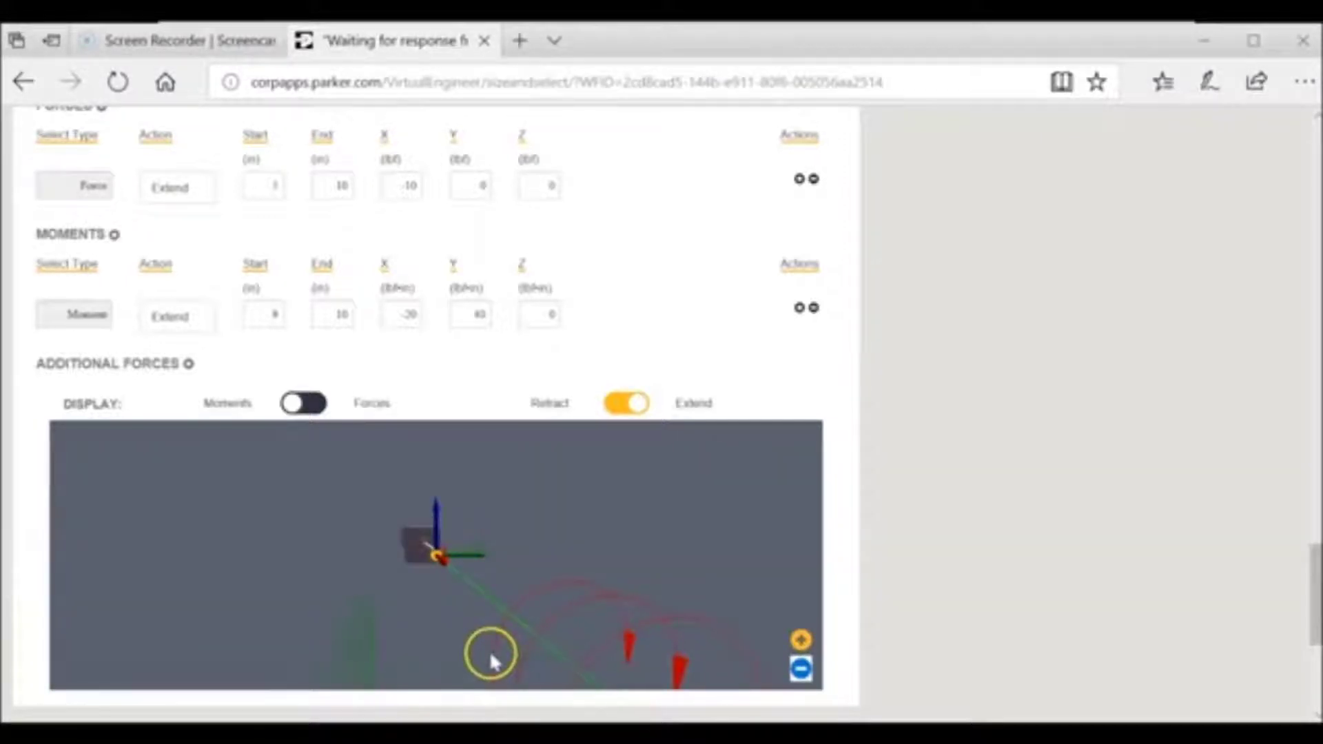
{"action": "double_click", "coordinate": [472, 326]}
{"action": "key", "text": "BackSpace"}
{"action": "type", "text": "0"}
{"action": "left_click", "coordinate": [476, 407]}
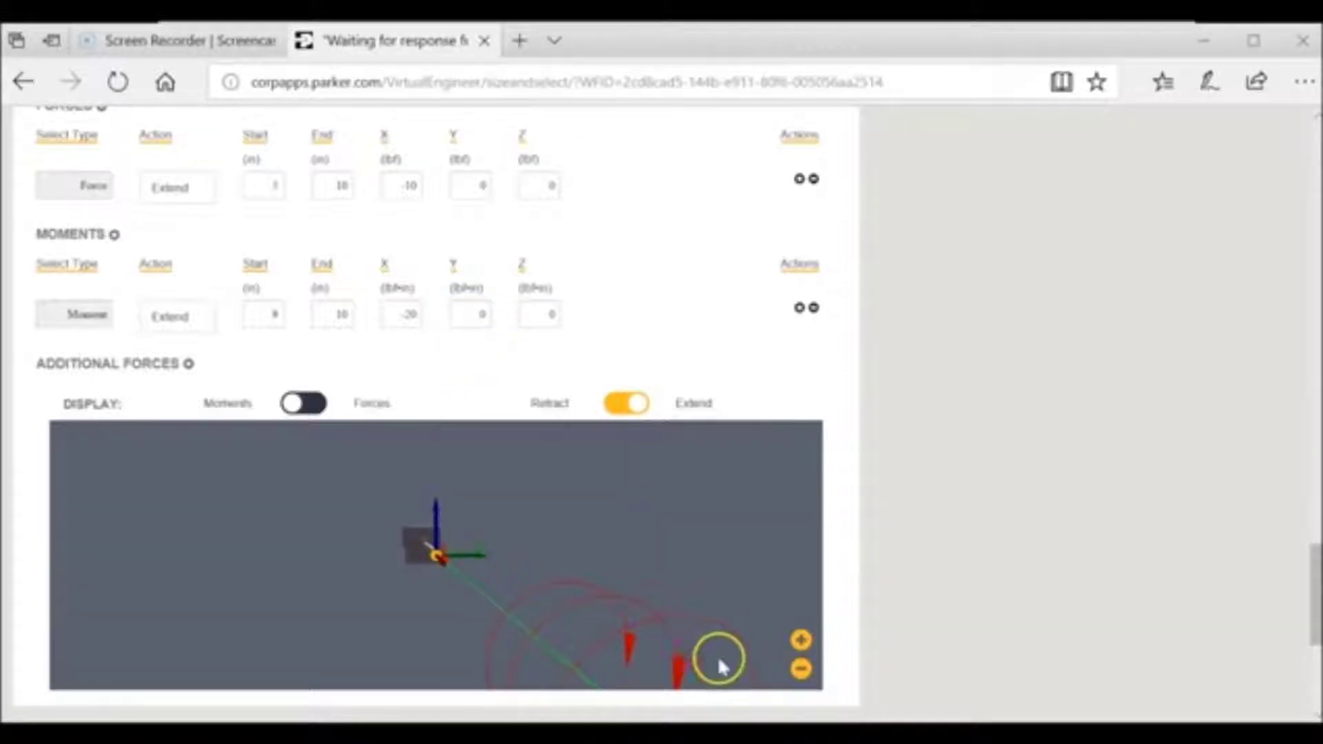
- Add an additional force of type Pushed Mass acting on the Extend action
{"action": "scroll", "coordinate": [230, 330], "scroll_direction": "down", "scroll_amount": 1}
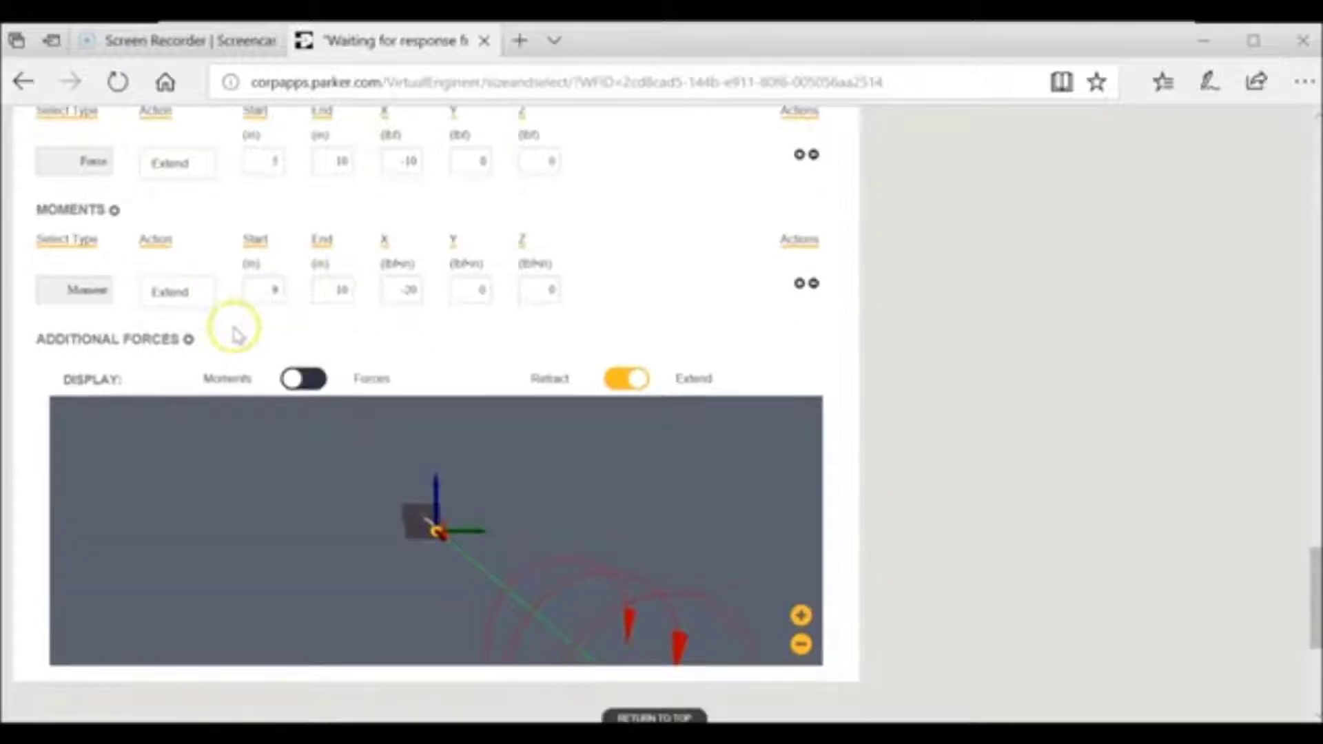
{"action": "left_click", "coordinate": [188, 340]}
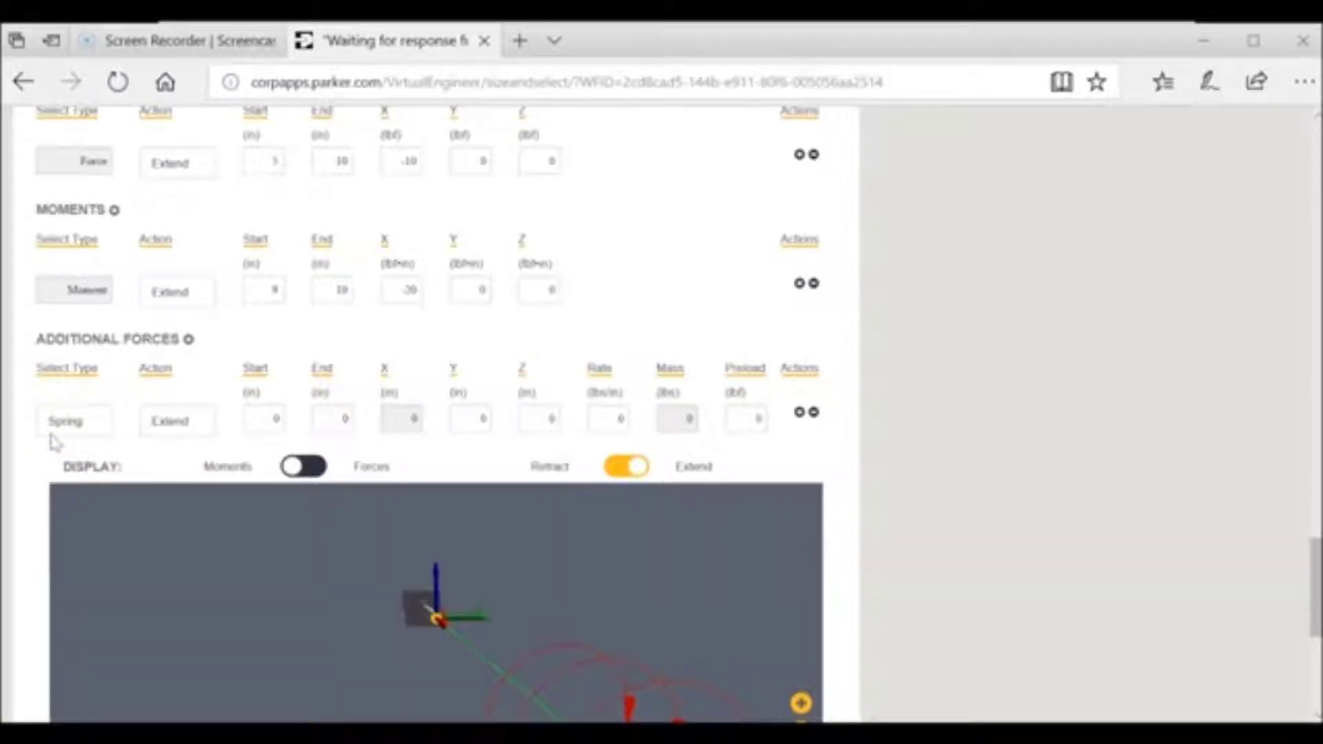
{"action": "left_click", "coordinate": [84, 423]}
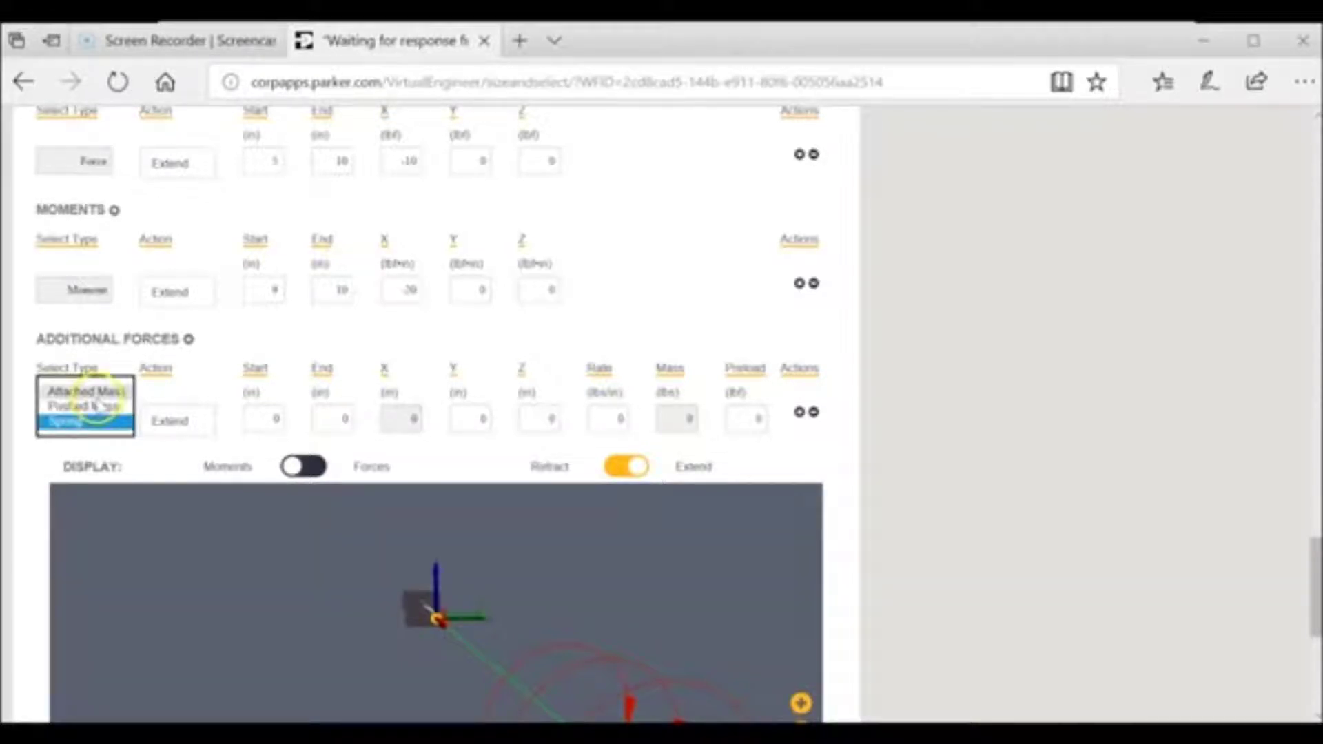
{"action": "left_click", "coordinate": [96, 390]}
{"action": "left_click", "coordinate": [102, 406]}
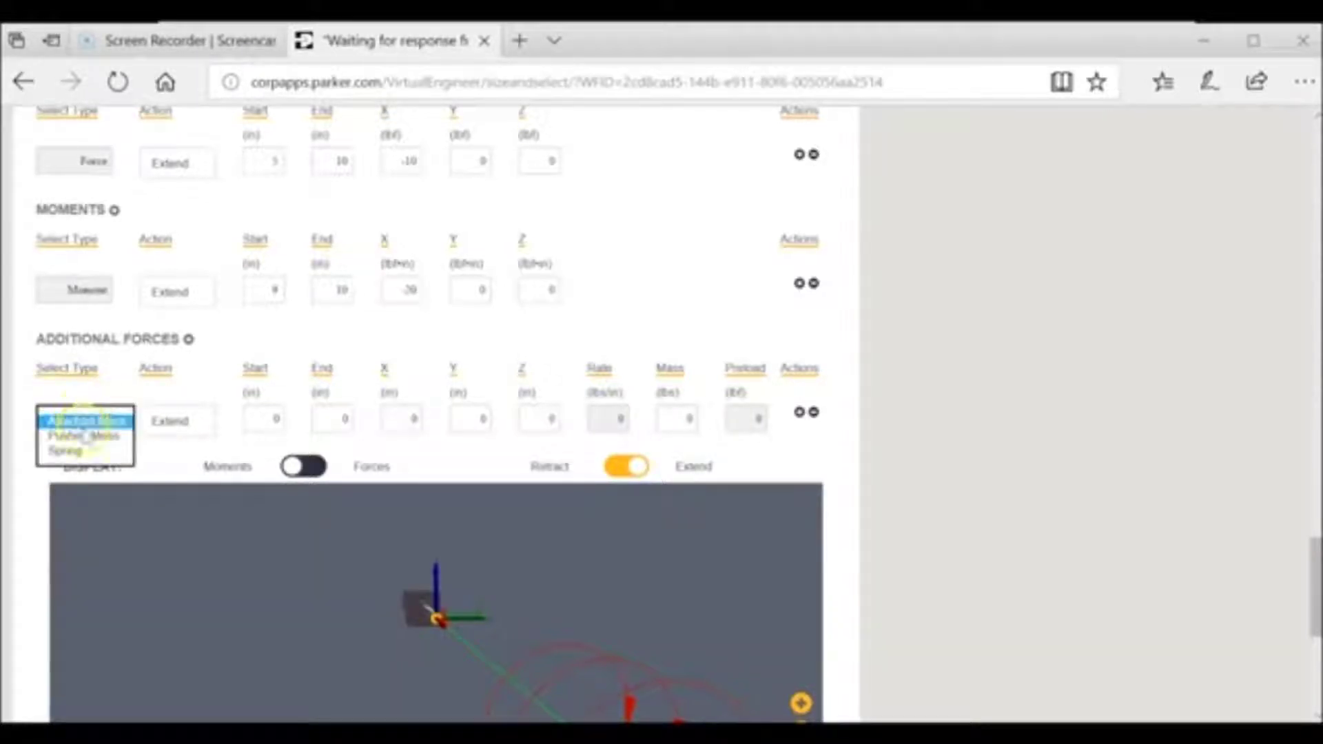
{"action": "left_click", "coordinate": [76, 434]}
{"action": "left_click", "coordinate": [180, 417]}
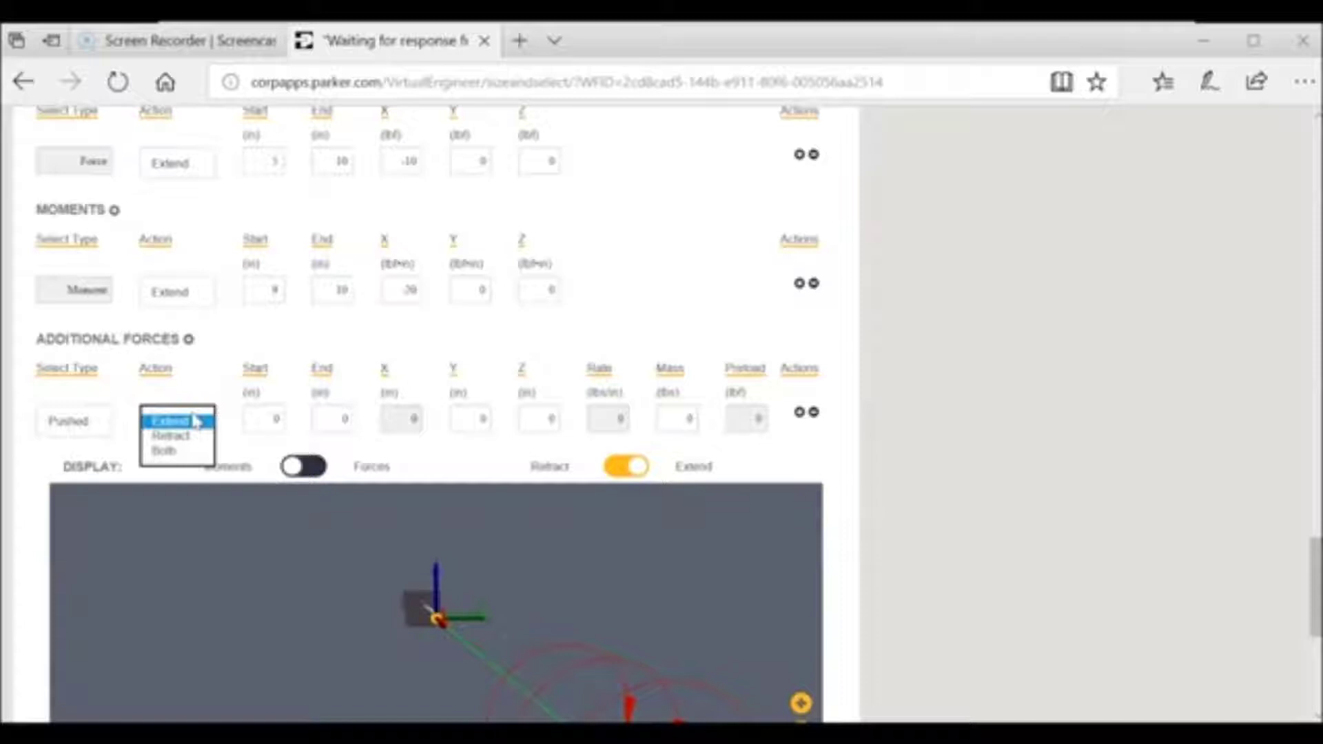
{"action": "left_click", "coordinate": [219, 369]}
- Set the pushed mass's end position to 10 in, keeping its start at 0
{"action": "double_click", "coordinate": [273, 416]}
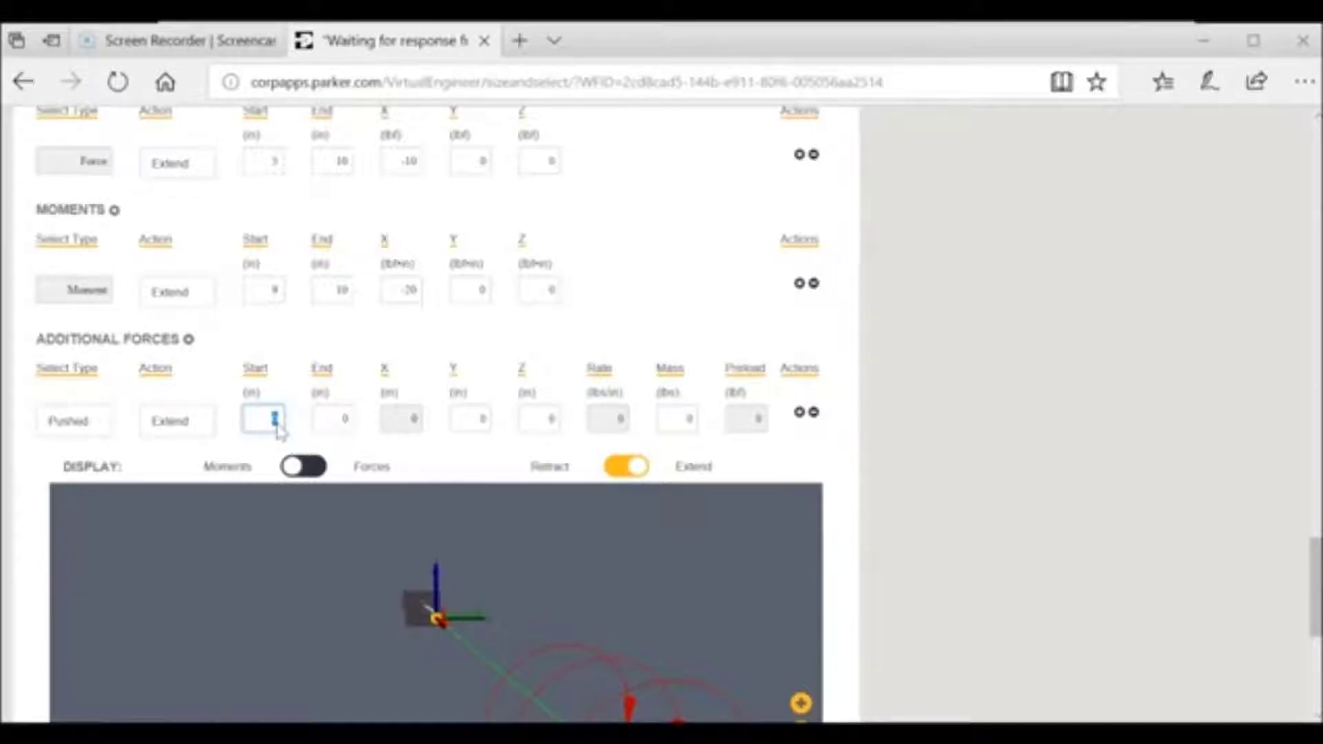
{"action": "left_click", "coordinate": [345, 419]}
{"action": "double_click", "coordinate": [346, 421]}
{"action": "type", "text": "10"}
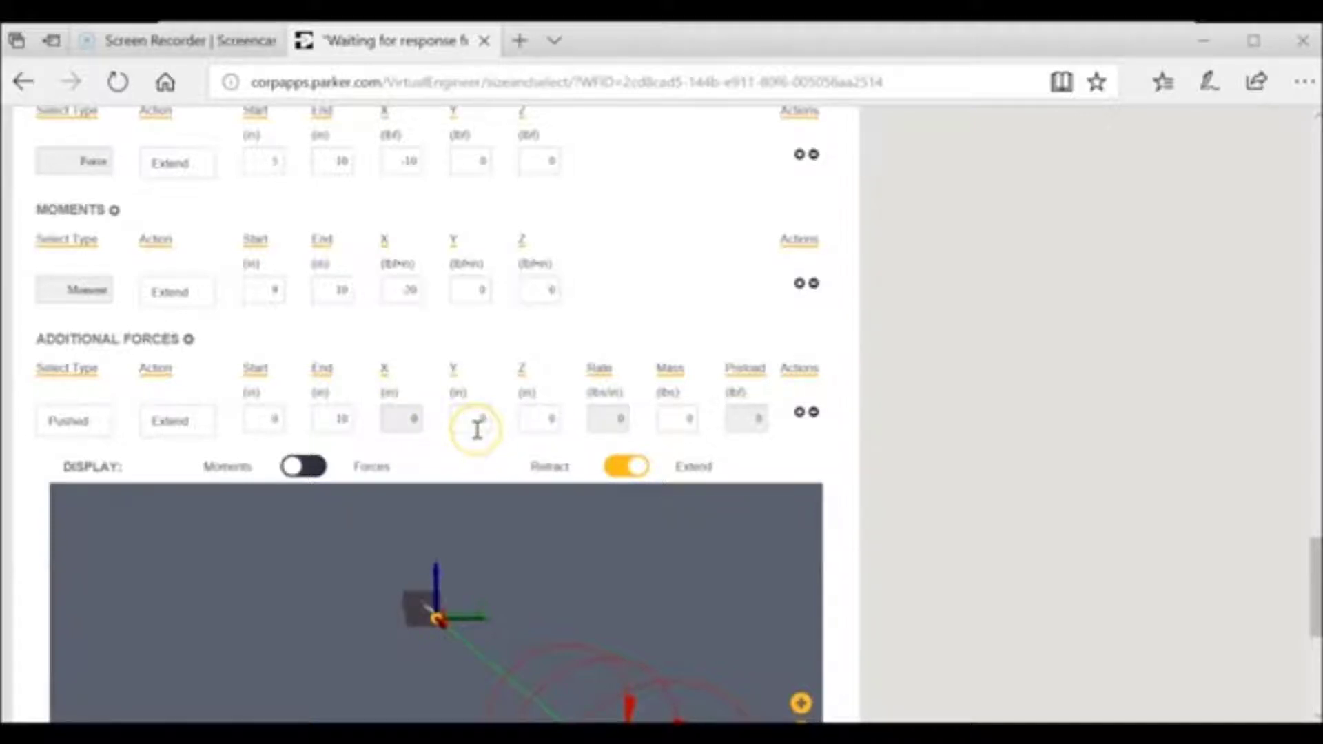
- Change the additional force's type from Pushed Mass to Attached Mass
{"action": "left_click", "coordinate": [682, 417]}
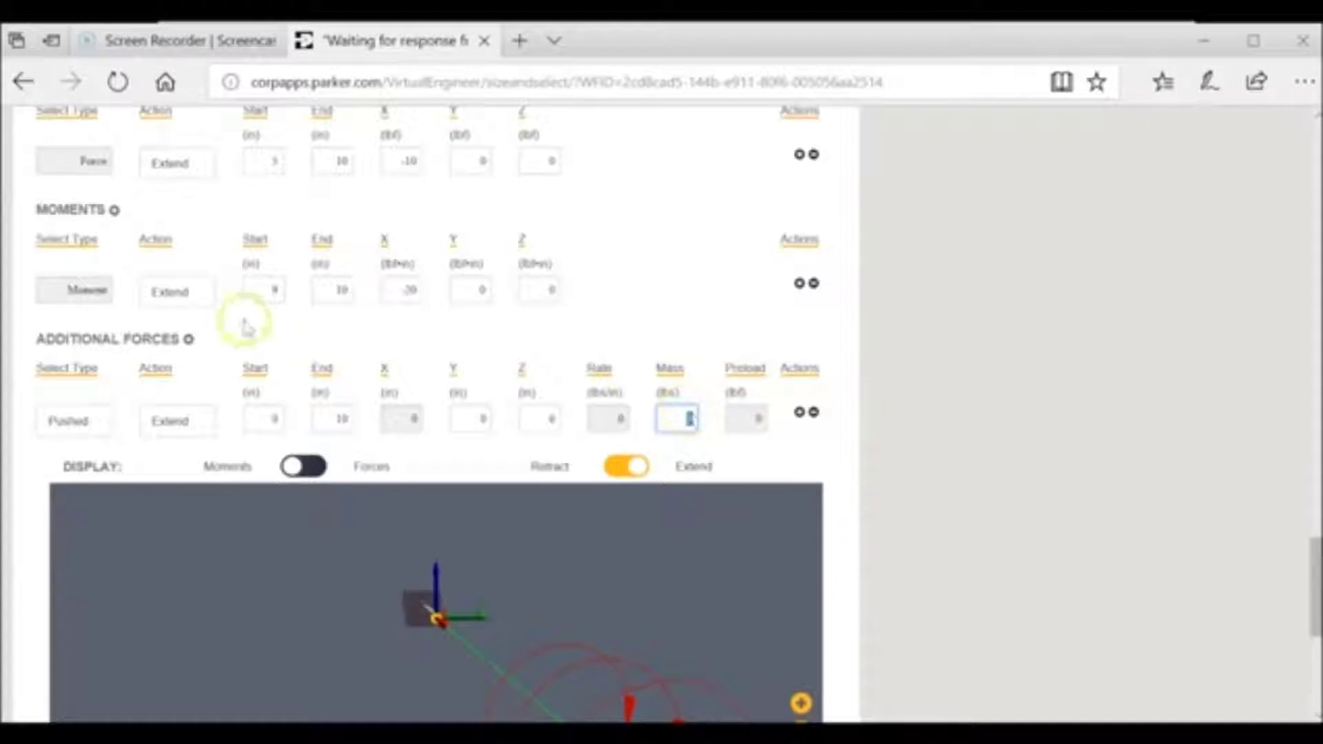
{"action": "left_click", "coordinate": [68, 418]}
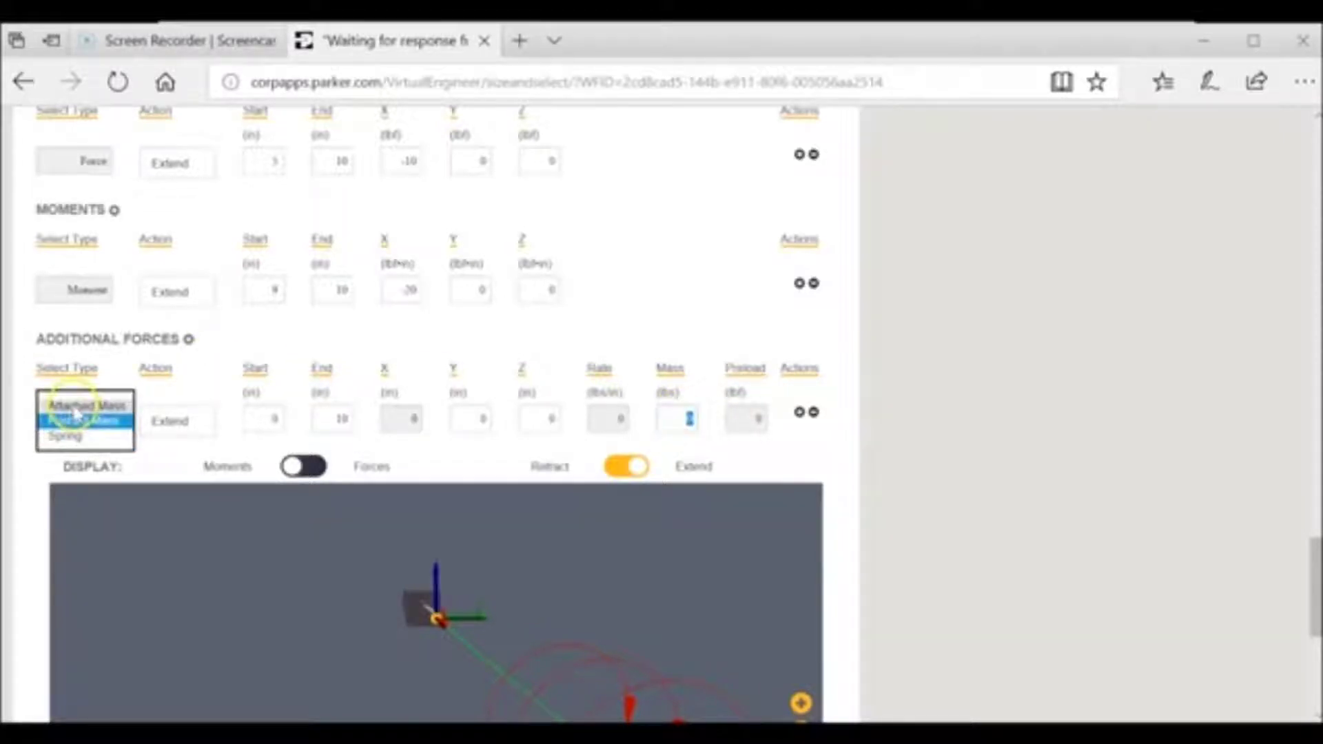
{"action": "left_click", "coordinate": [76, 412]}
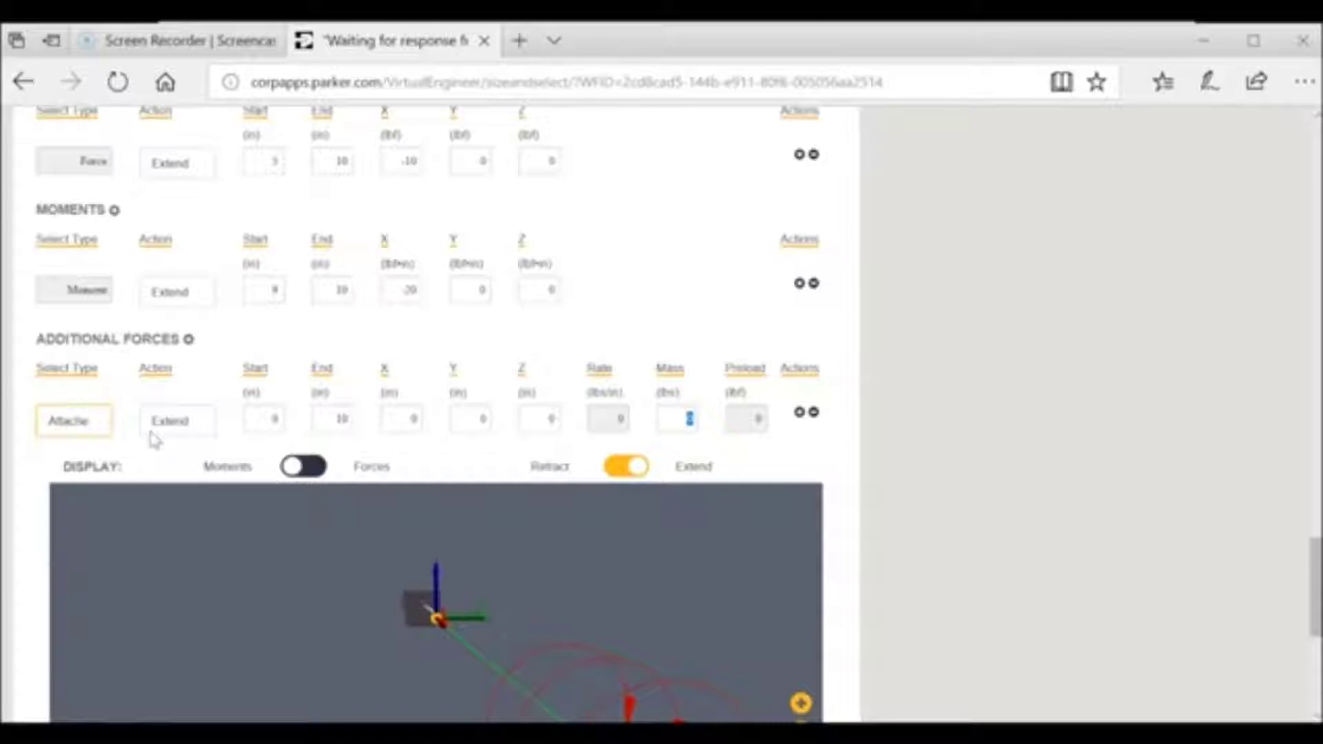
{"action": "left_click", "coordinate": [88, 540]}
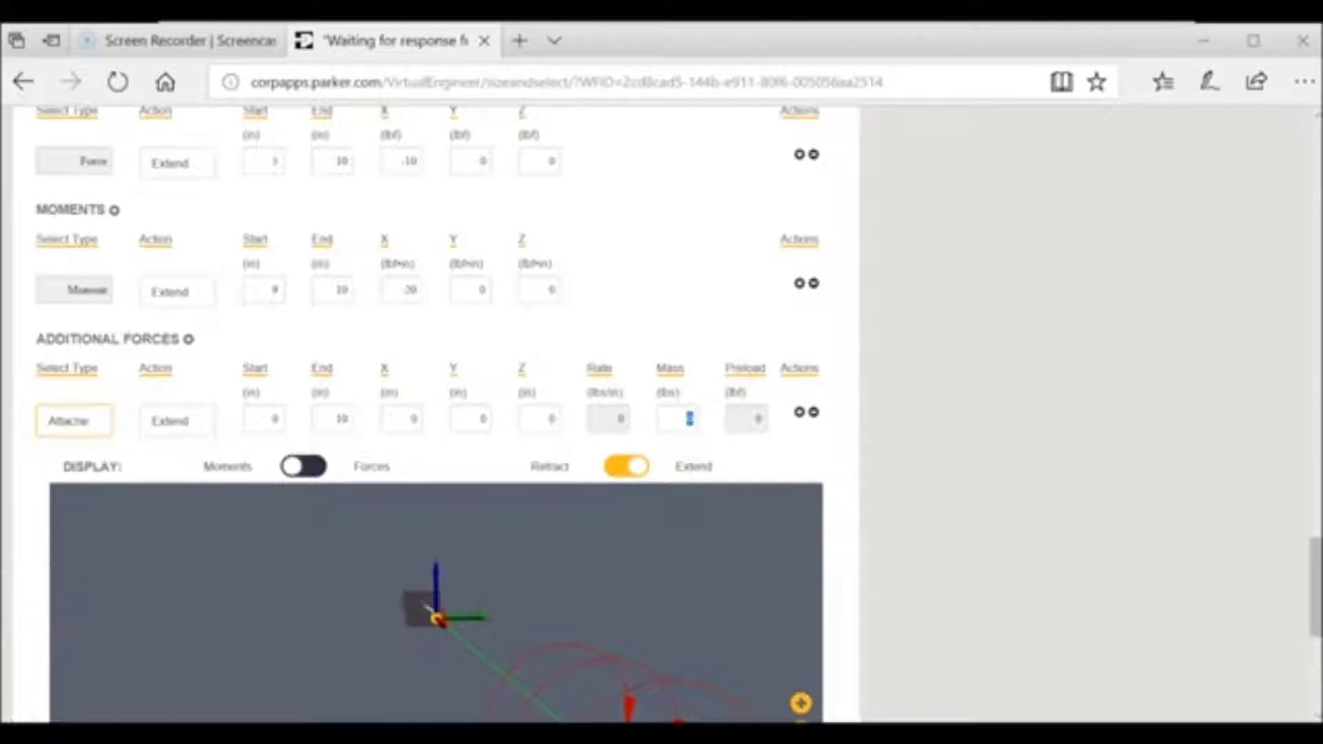
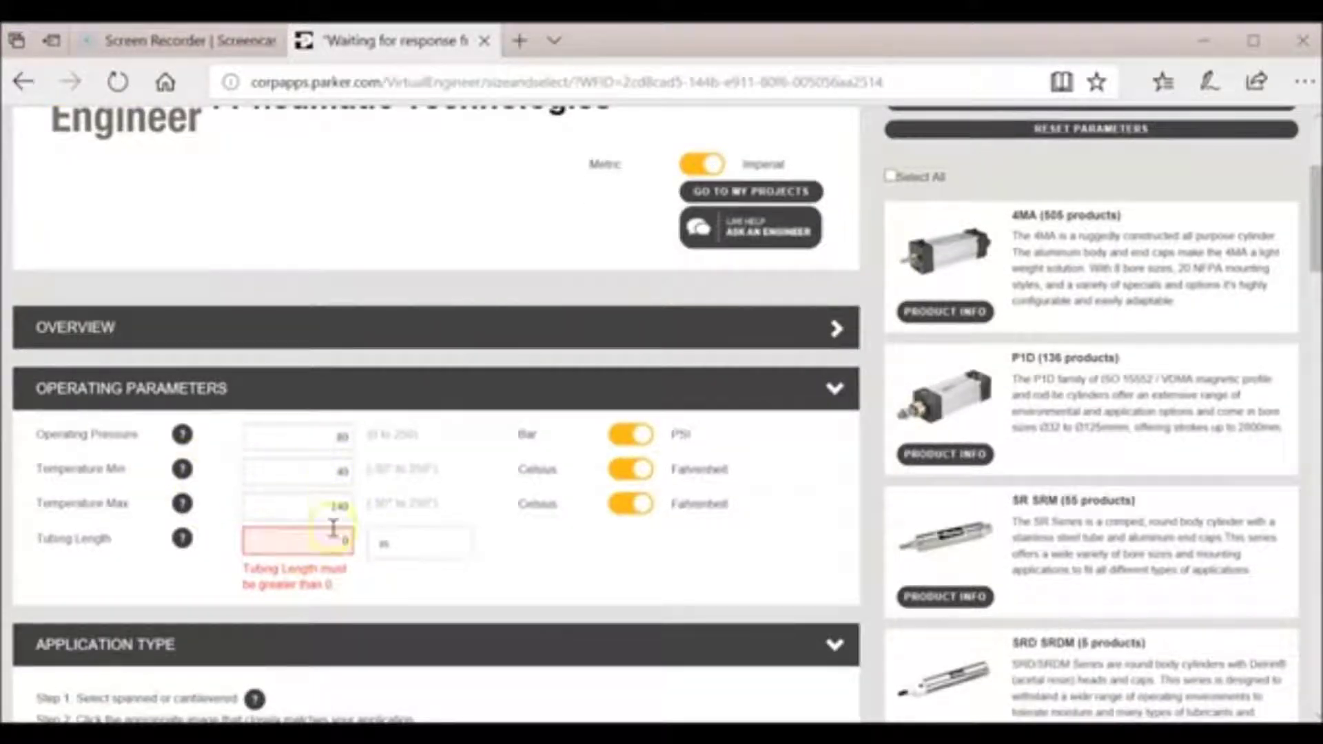
- Set the tubing length to 10 in and choose the Cantilevered application type
{"action": "left_click", "coordinate": [324, 543]}
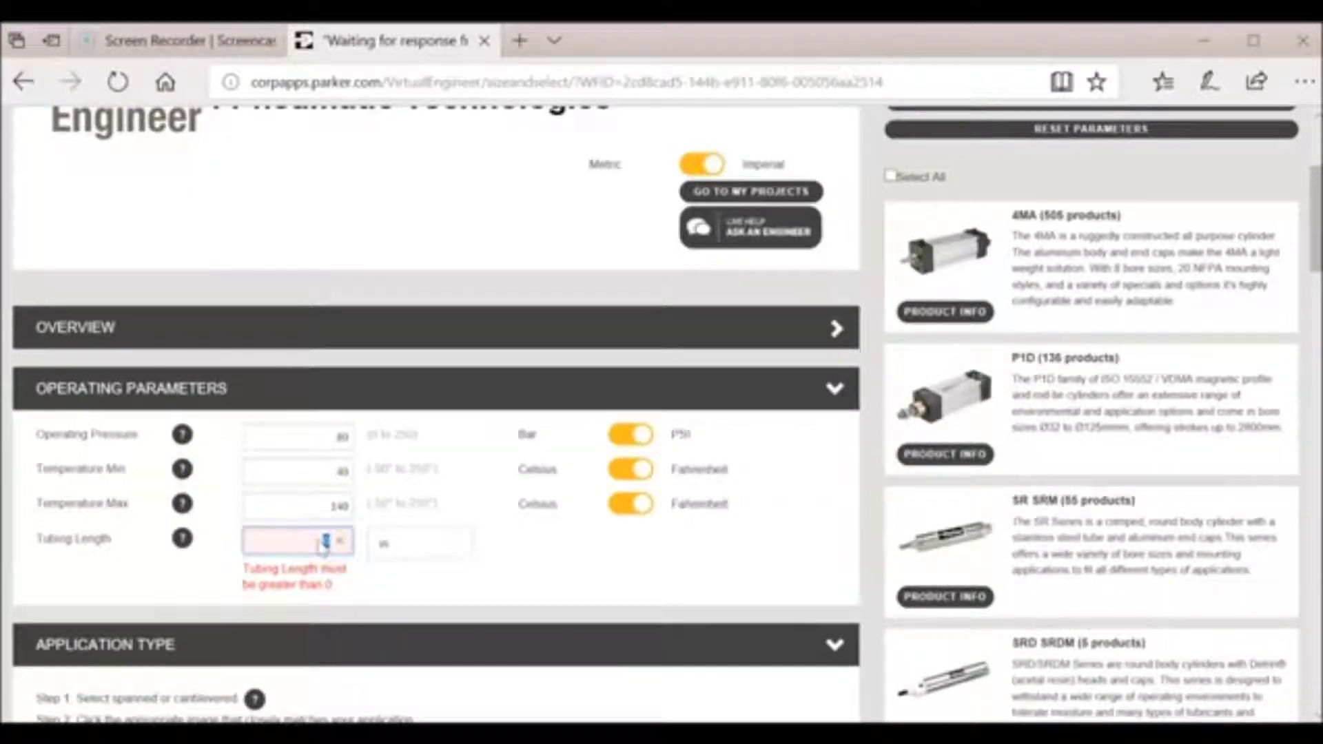
{"action": "left_click", "coordinate": [326, 537]}
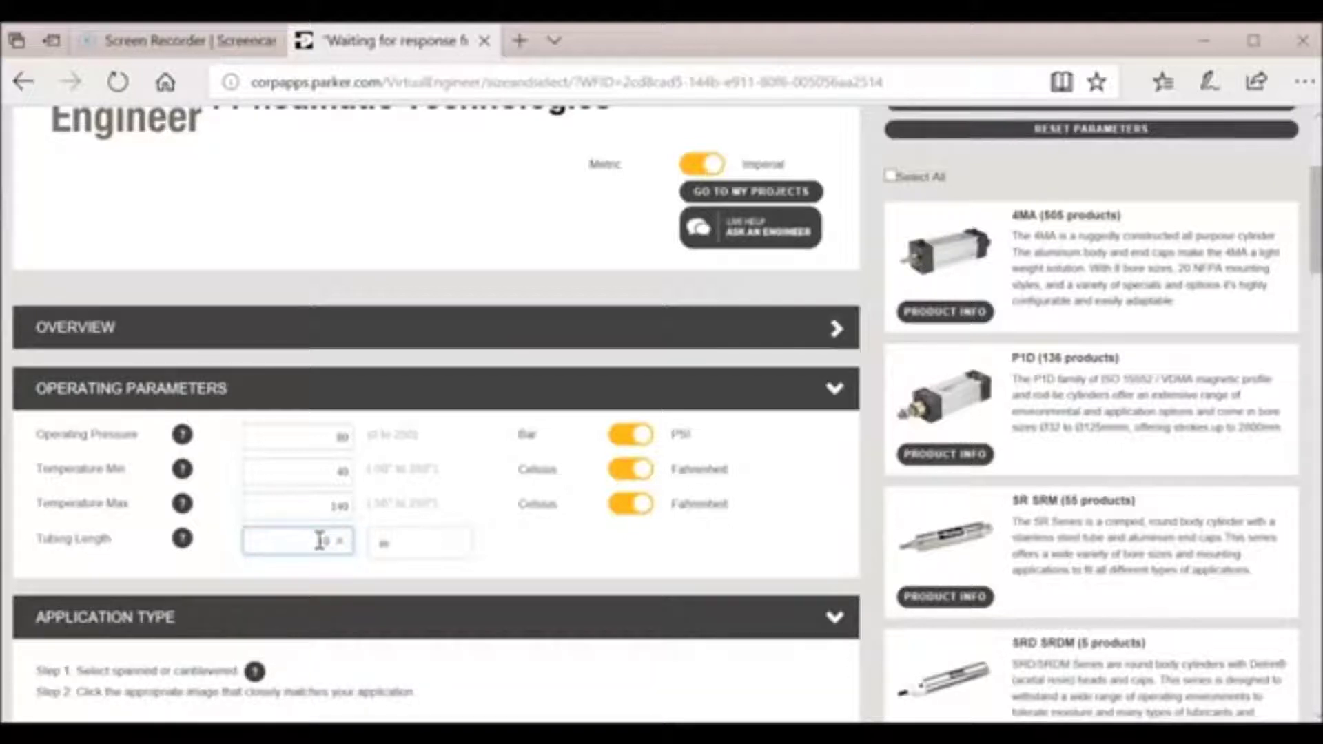
{"action": "scroll", "coordinate": [319, 539], "scroll_direction": "down", "scroll_amount": 3}
{"action": "left_click", "coordinate": [98, 544]}
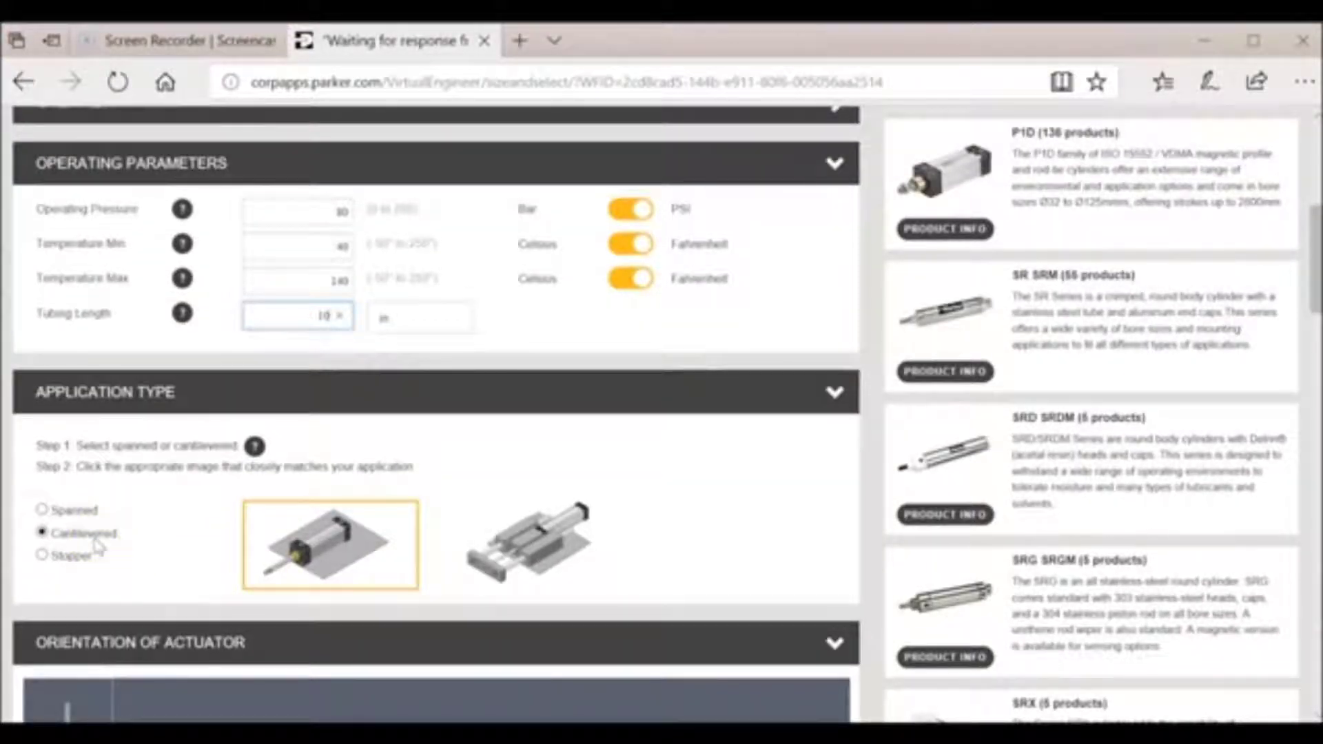
{"action": "scroll", "coordinate": [98, 546], "scroll_direction": "down", "scroll_amount": 1}
{"action": "left_click", "coordinate": [200, 512]}
- Enter the attached mass in lbs and keep customer-provided load support set to No
{"action": "scroll", "coordinate": [199, 512], "scroll_direction": "down", "scroll_amount": 6}
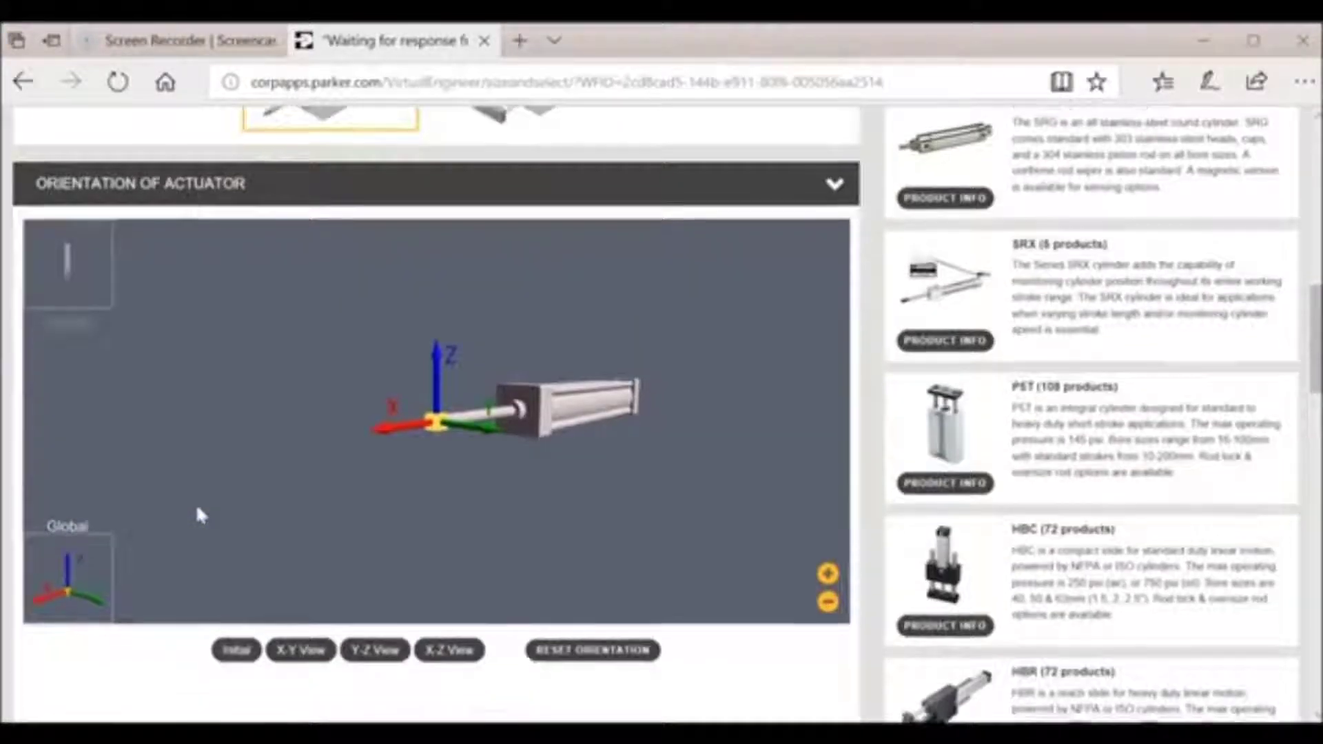
{"action": "scroll", "coordinate": [199, 515], "scroll_direction": "down", "scroll_amount": 2}
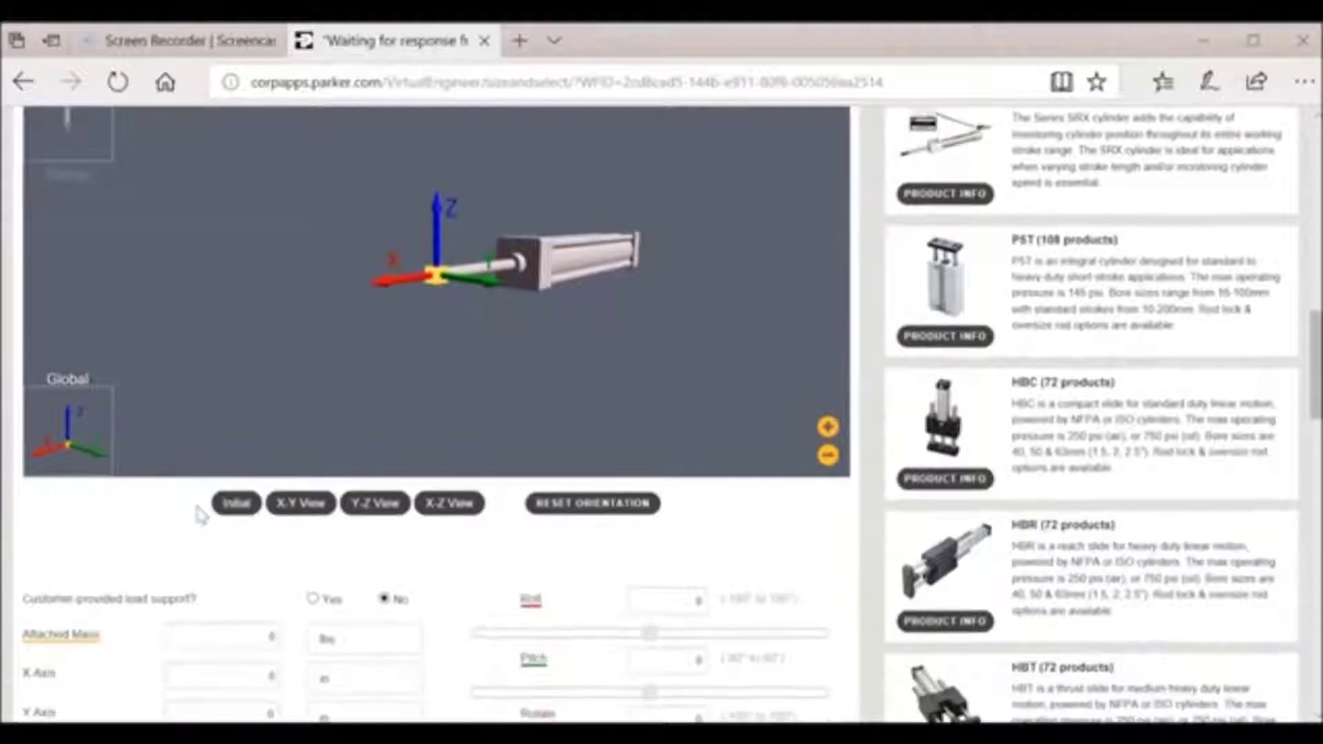
{"action": "left_click", "coordinate": [449, 329]}
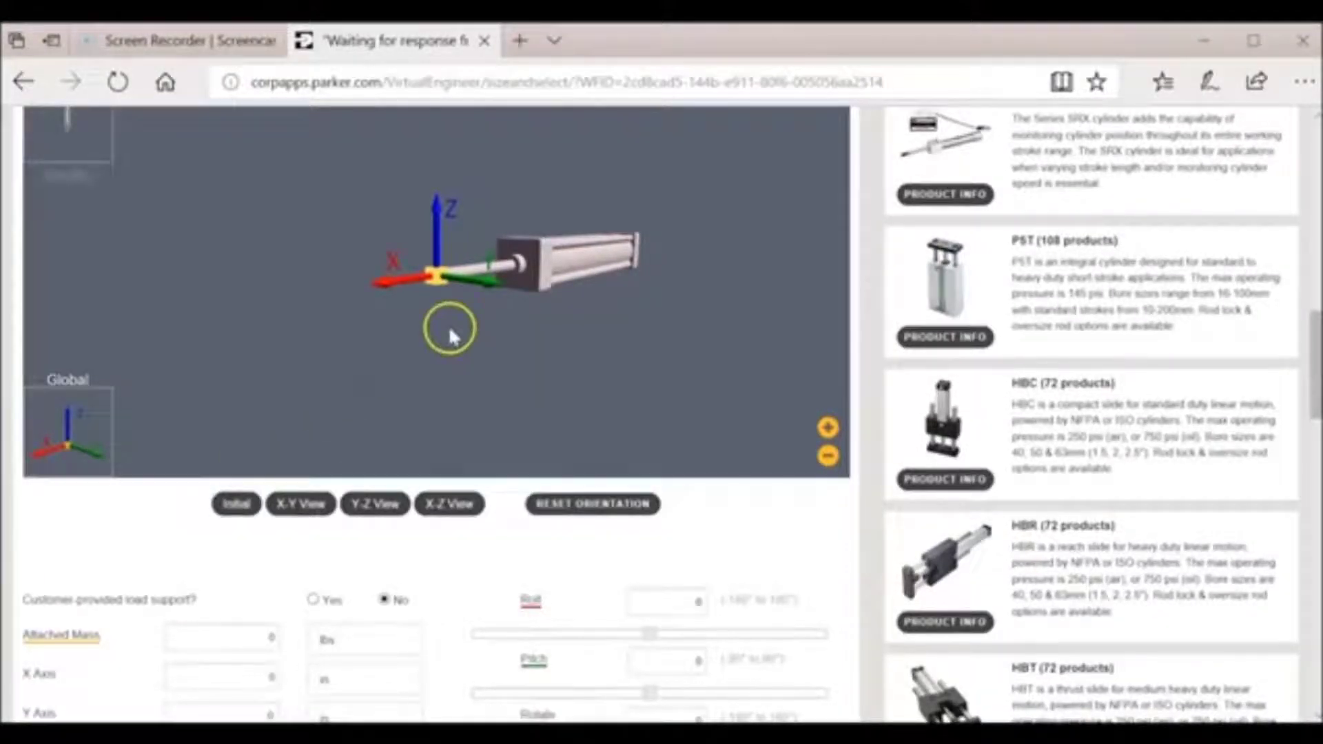
{"action": "left_click", "coordinate": [544, 286]}
{"action": "left_click", "coordinate": [359, 290]}
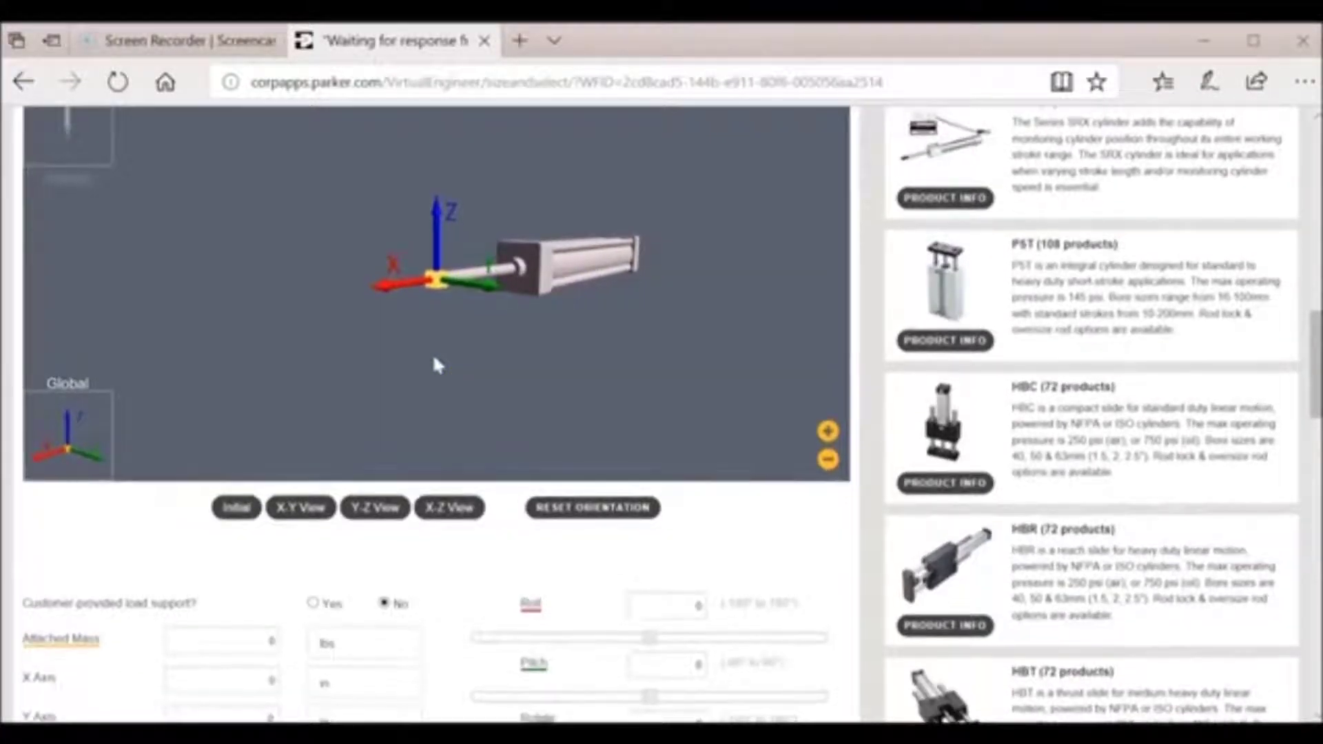
{"action": "scroll", "coordinate": [432, 353], "scroll_direction": "down", "scroll_amount": 2}
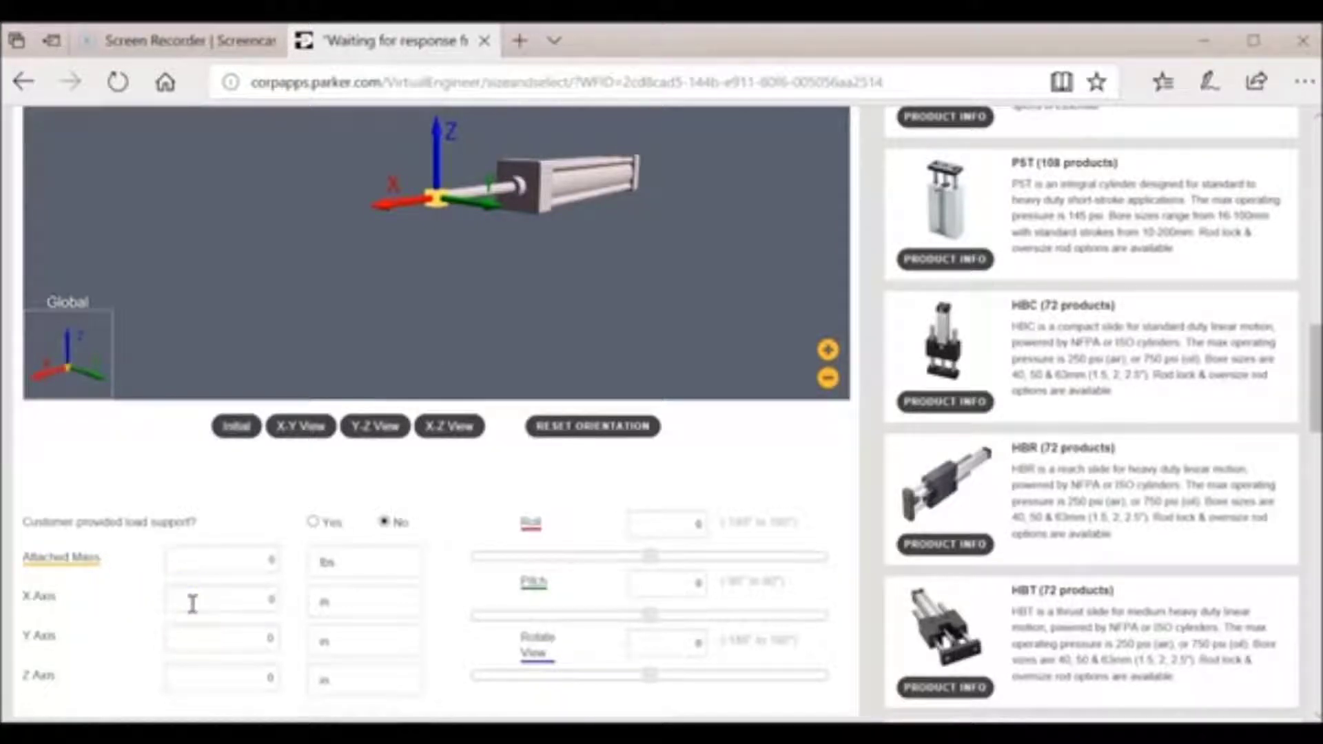
{"action": "left_click", "coordinate": [255, 549]}
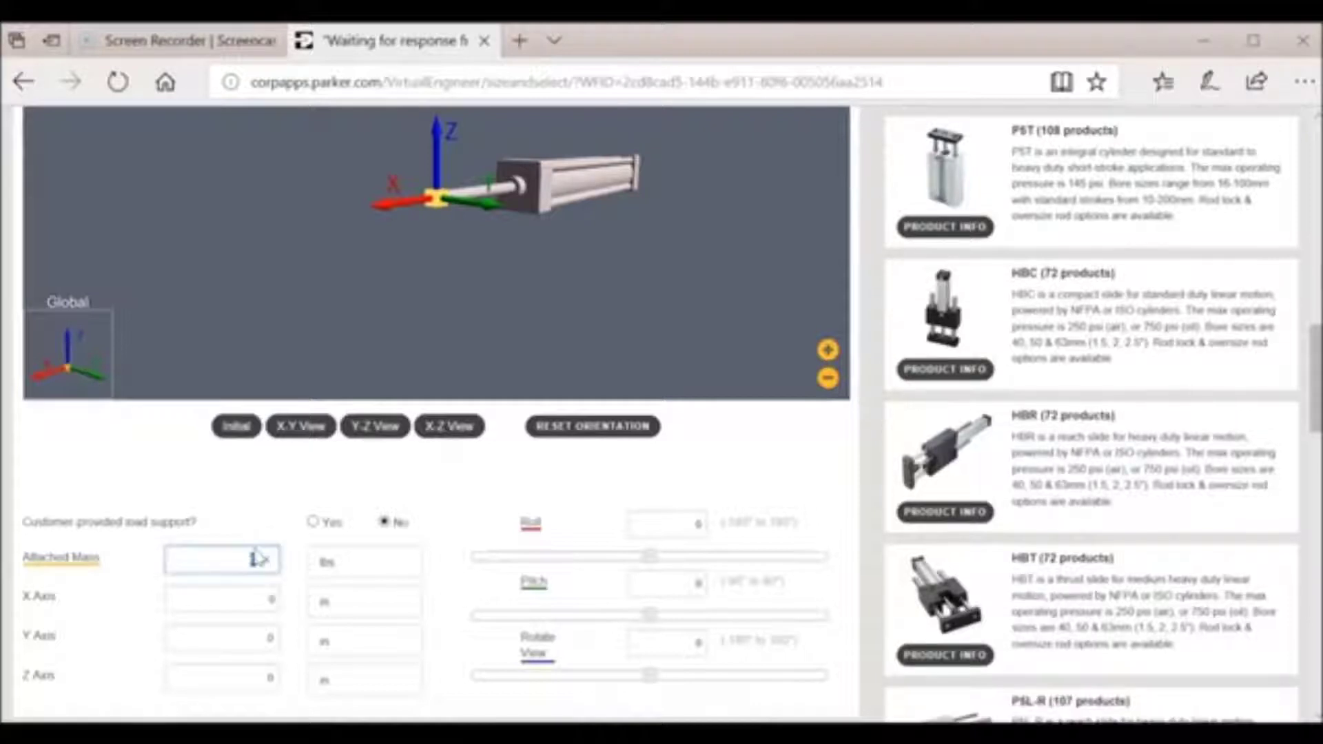
{"action": "left_click", "coordinate": [262, 559]}
{"action": "left_click", "coordinate": [261, 529]}
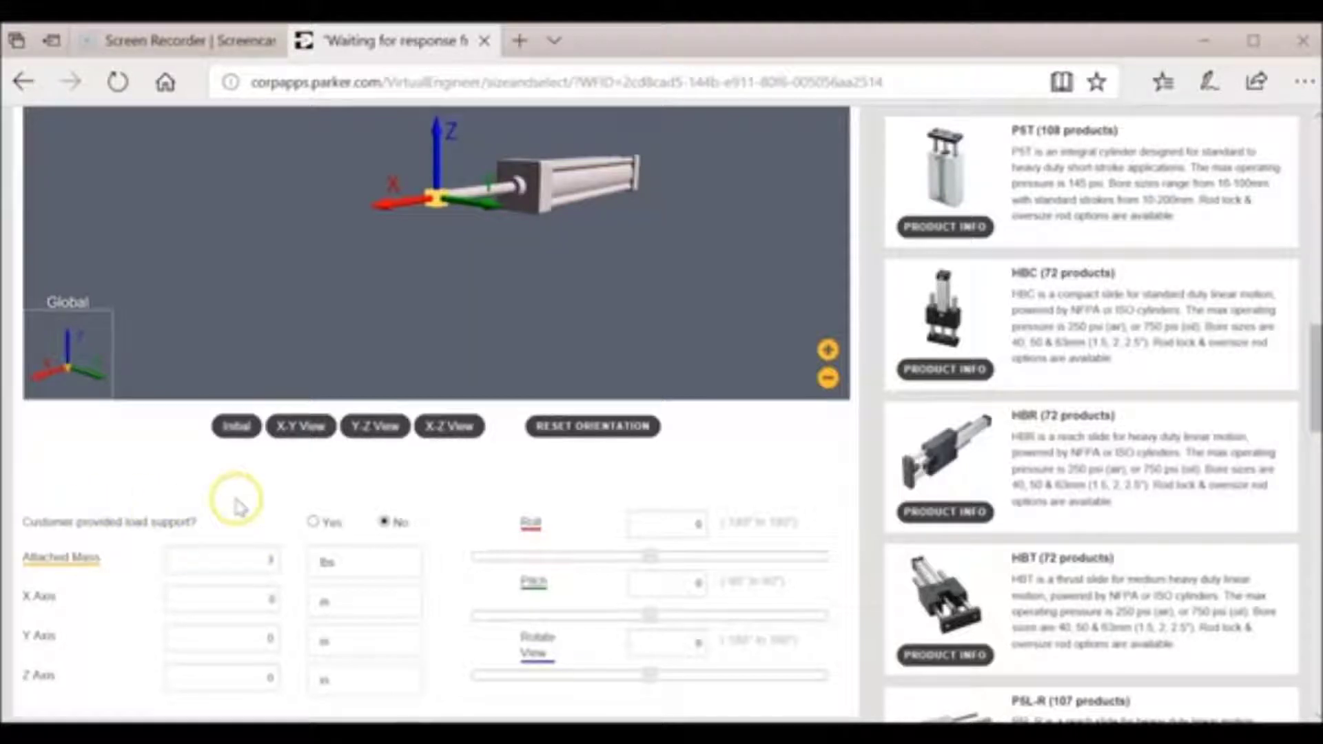
{"action": "left_click", "coordinate": [394, 521]}
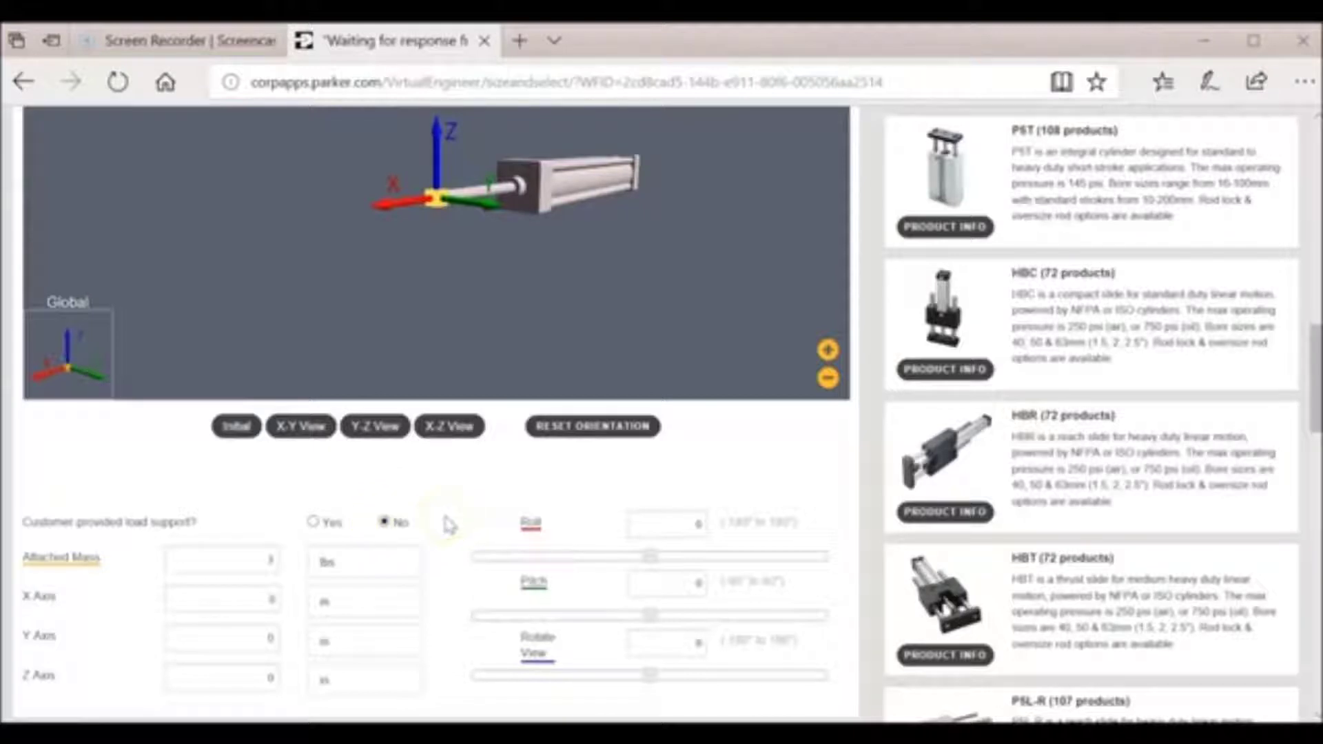
- Set the required life to 5000000 cycles and the stroke length to 12 in
{"action": "scroll", "coordinate": [449, 525], "scroll_direction": "down", "scroll_amount": 1}
{"action": "scroll", "coordinate": [449, 525], "scroll_direction": "down", "scroll_amount": 4}
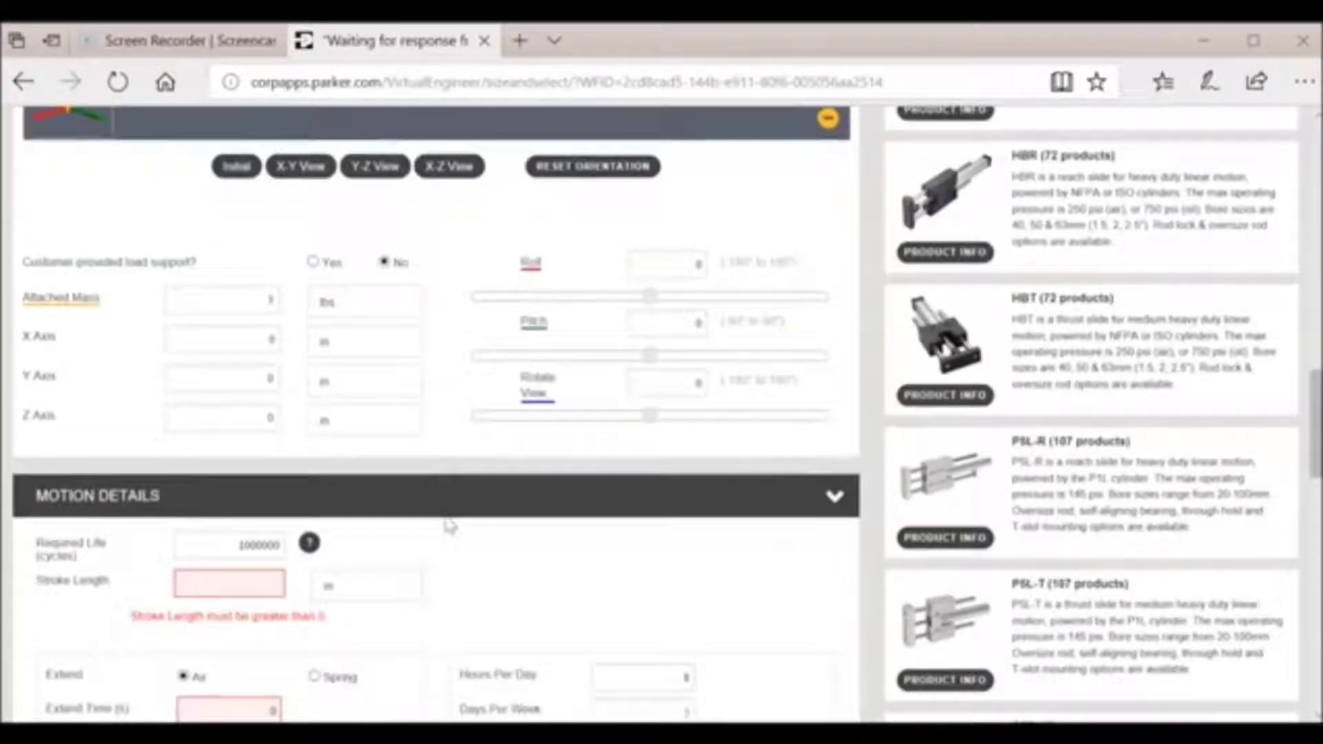
{"action": "double_click", "coordinate": [218, 440]}
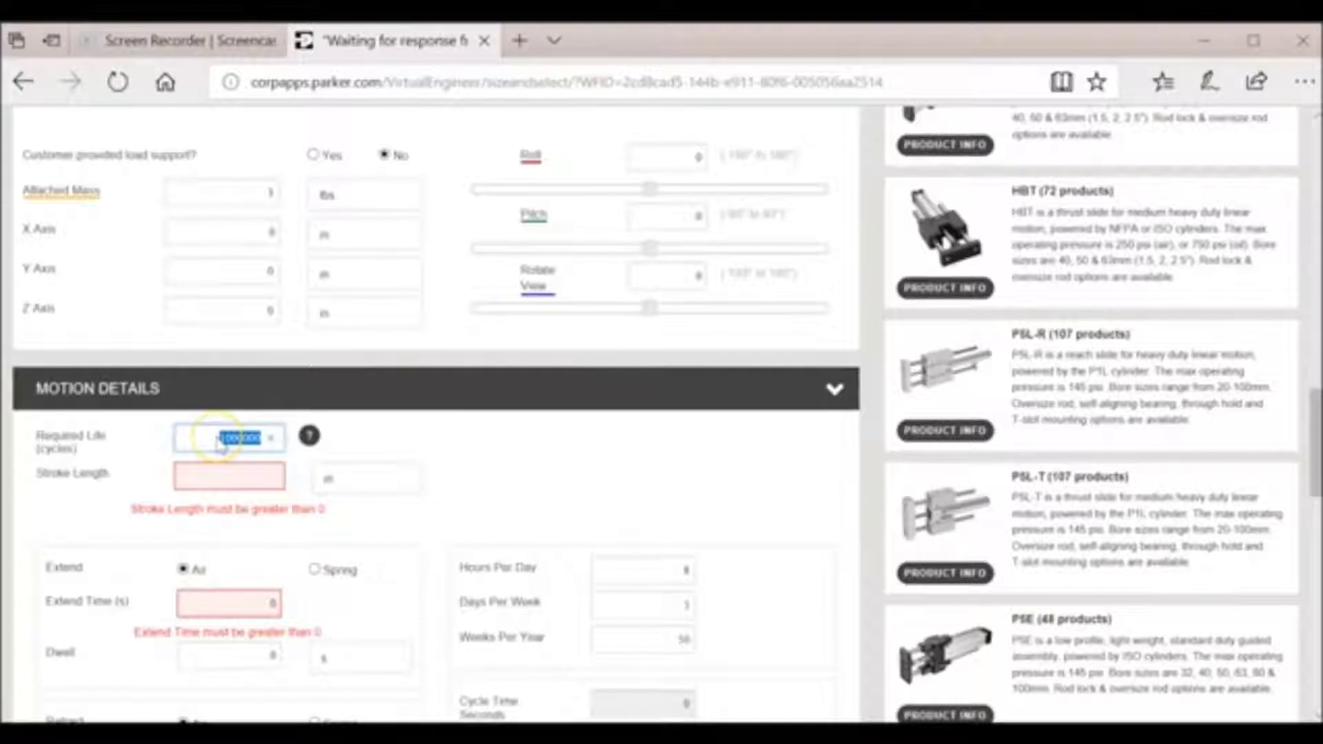
{"action": "type", "text": "5000"}
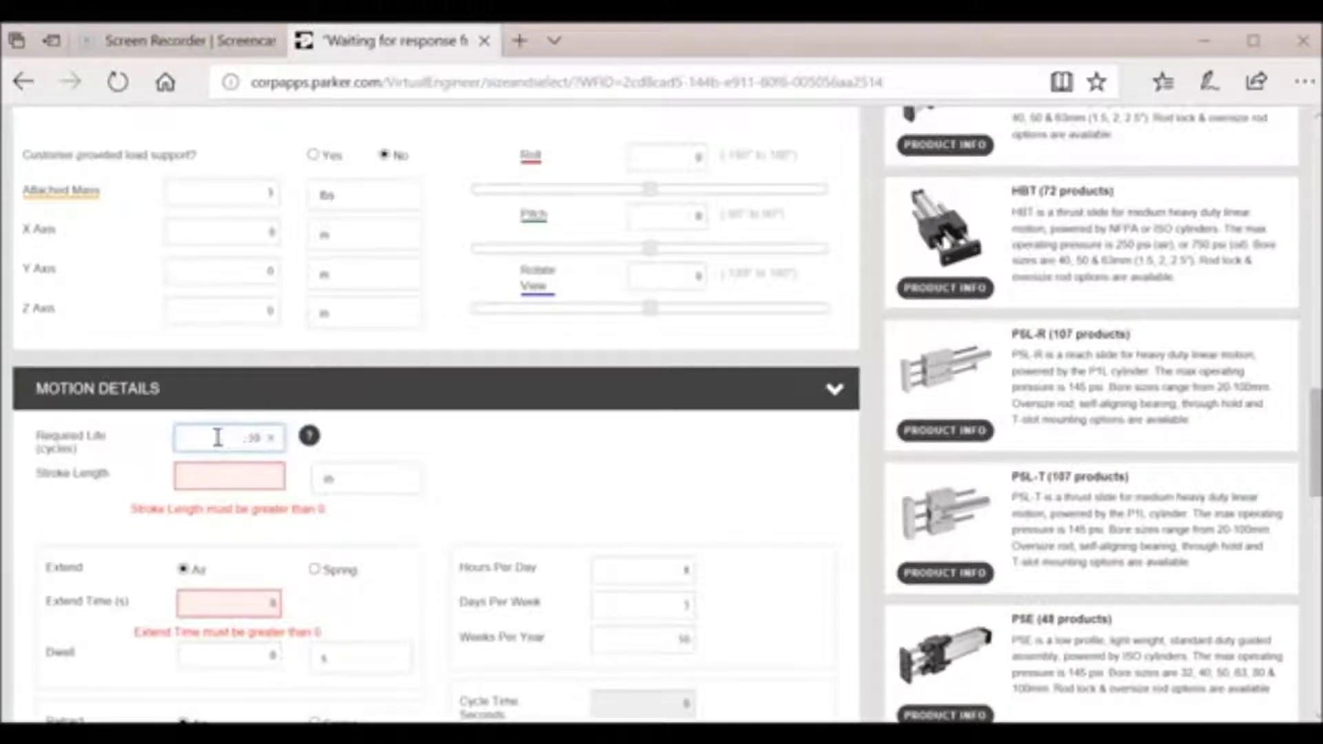
{"action": "left_click", "coordinate": [251, 489]}
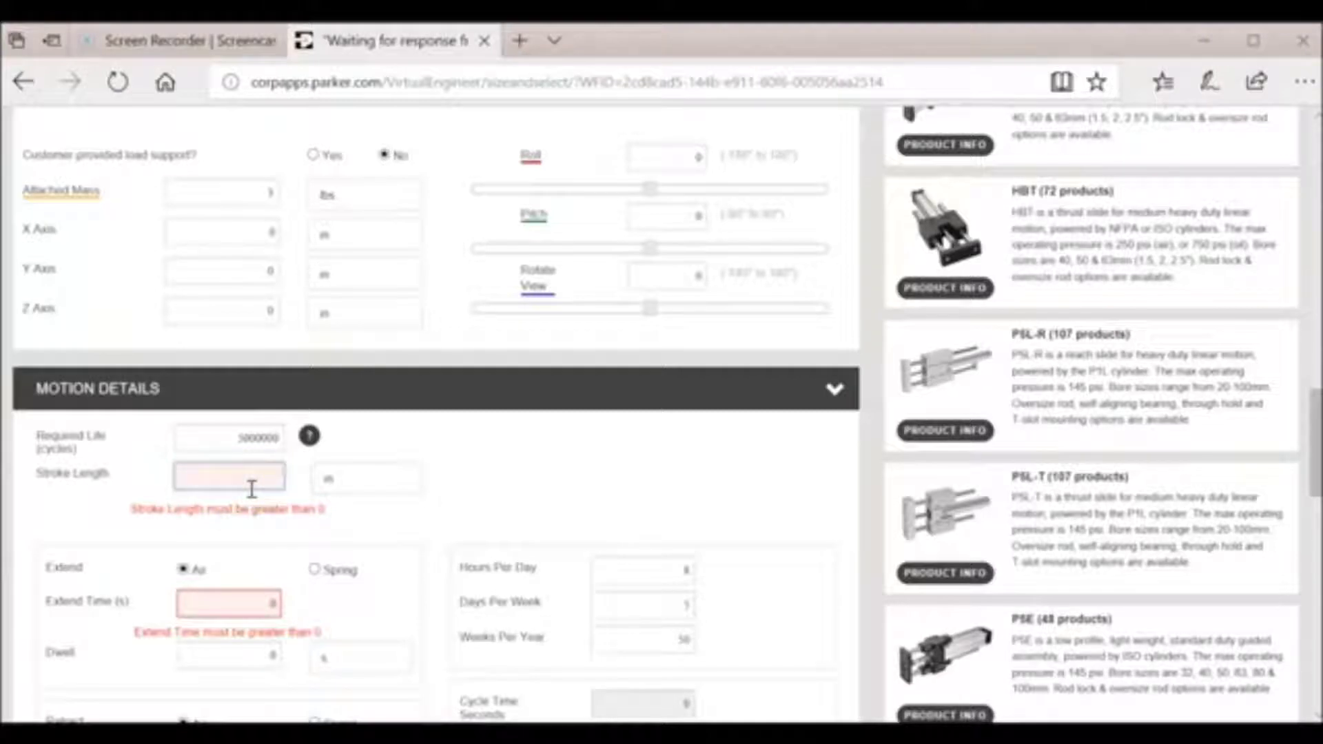
{"action": "type", "text": "12"}
- Set the extend time to 2 s and dismiss the connection error message
{"action": "scroll", "coordinate": [251, 489], "scroll_direction": "down", "scroll_amount": 3}
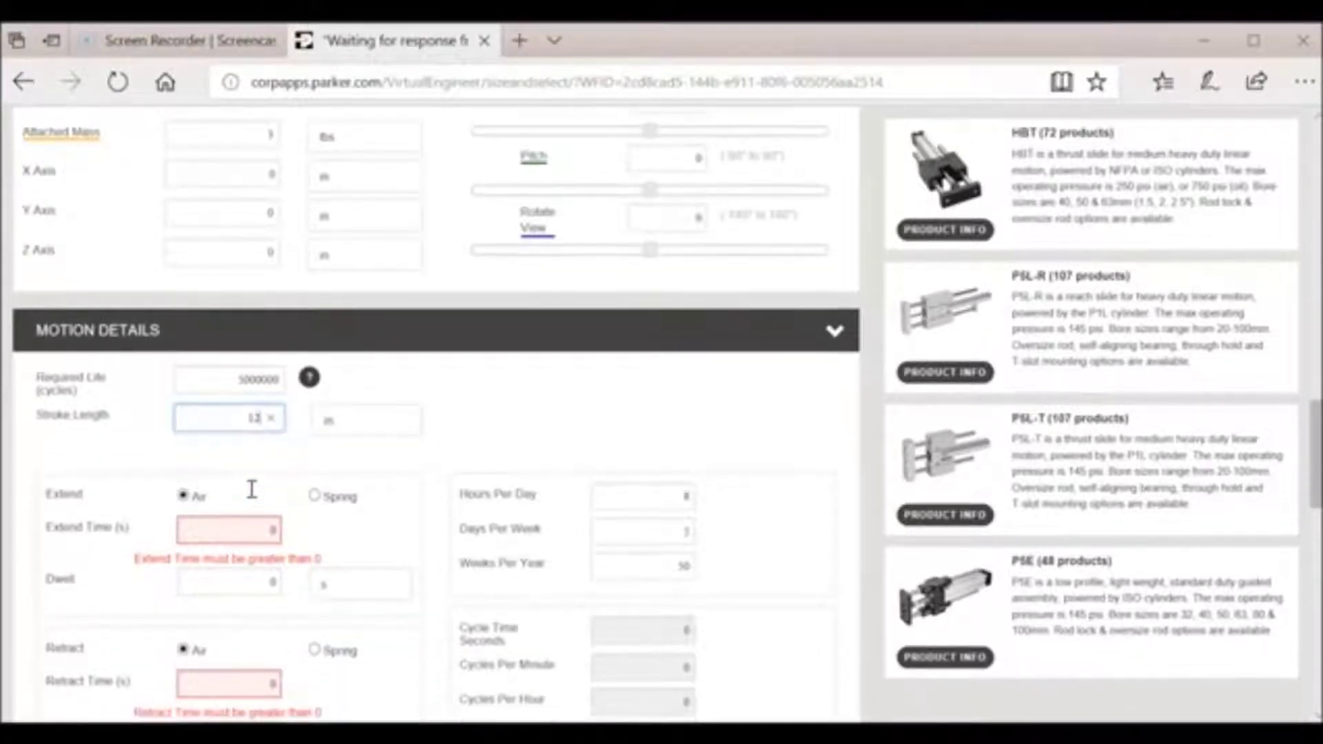
{"action": "left_click", "coordinate": [262, 429]}
{"action": "left_click", "coordinate": [263, 430]}
{"action": "type", "text": "2"}
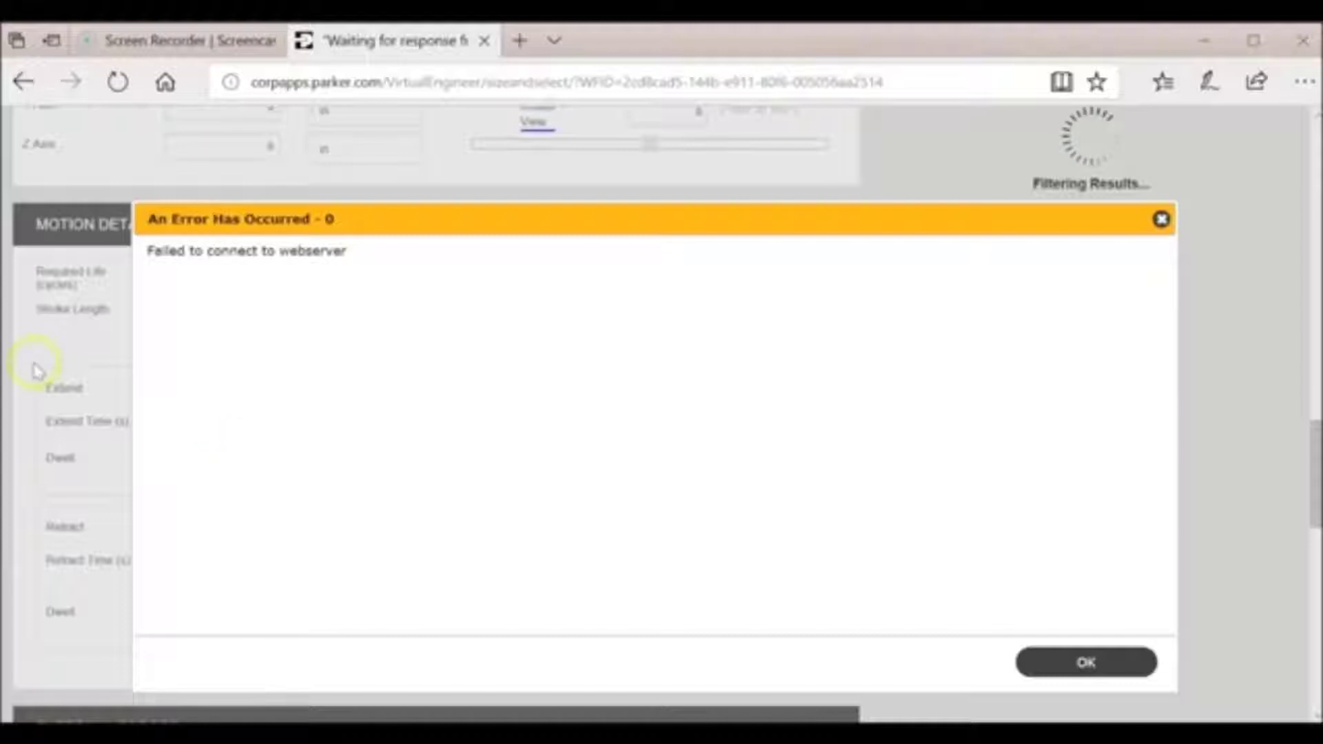
{"action": "left_click", "coordinate": [1064, 662]}
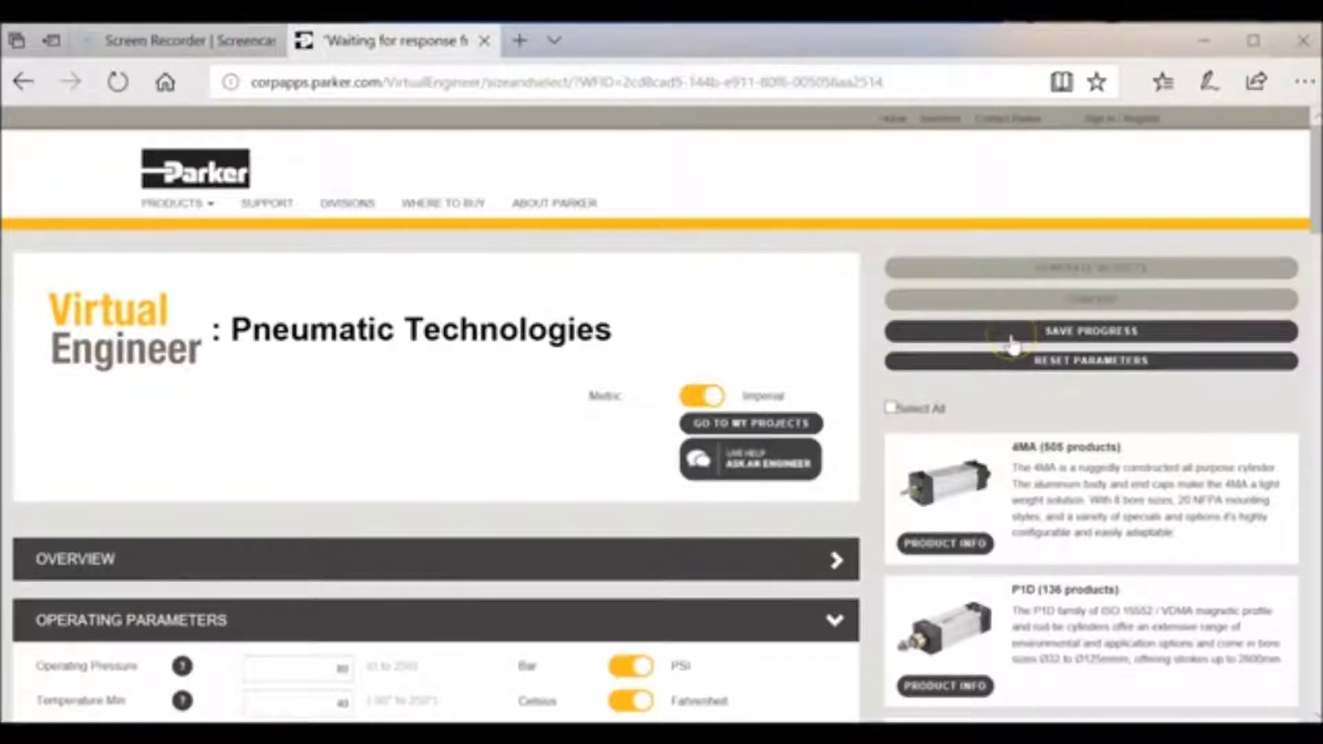
- Reset all entered parameters, confirm the reset, and reapply the imperial units
{"action": "left_click", "coordinate": [1021, 361]}
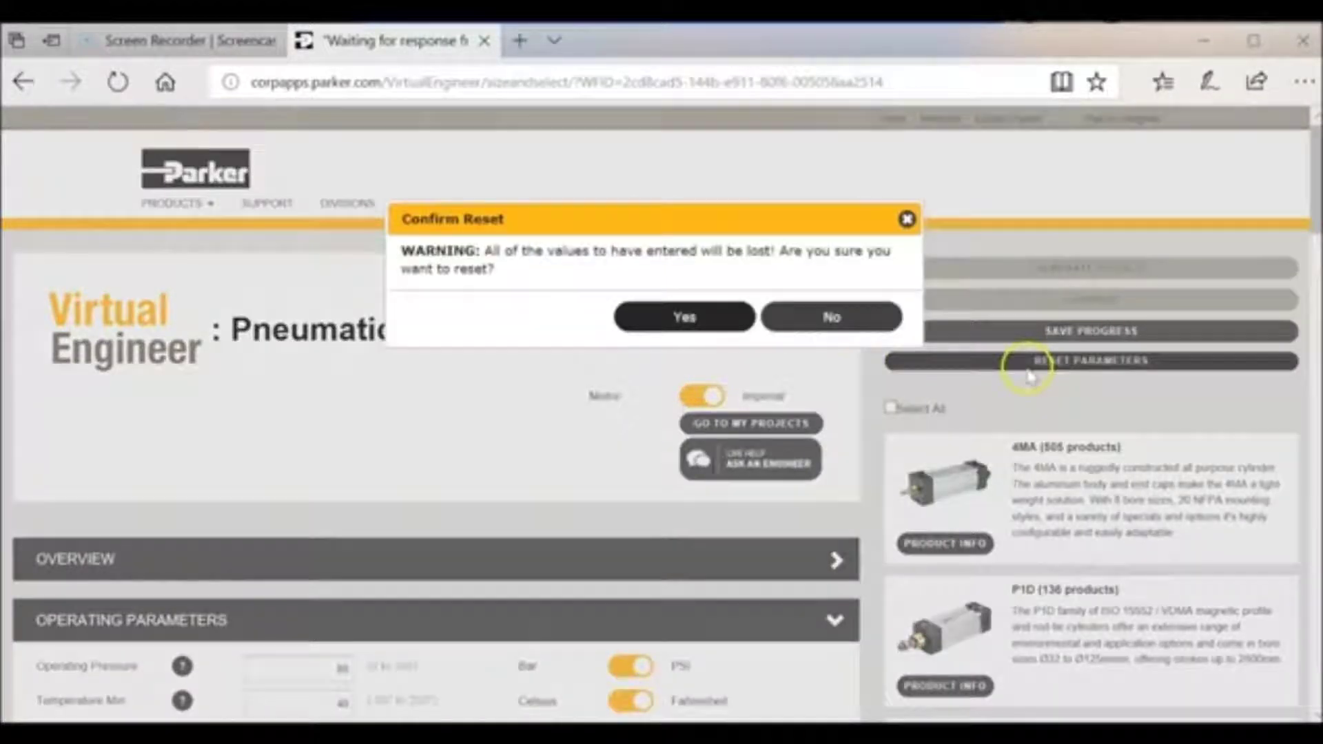
{"action": "left_click", "coordinate": [664, 317]}
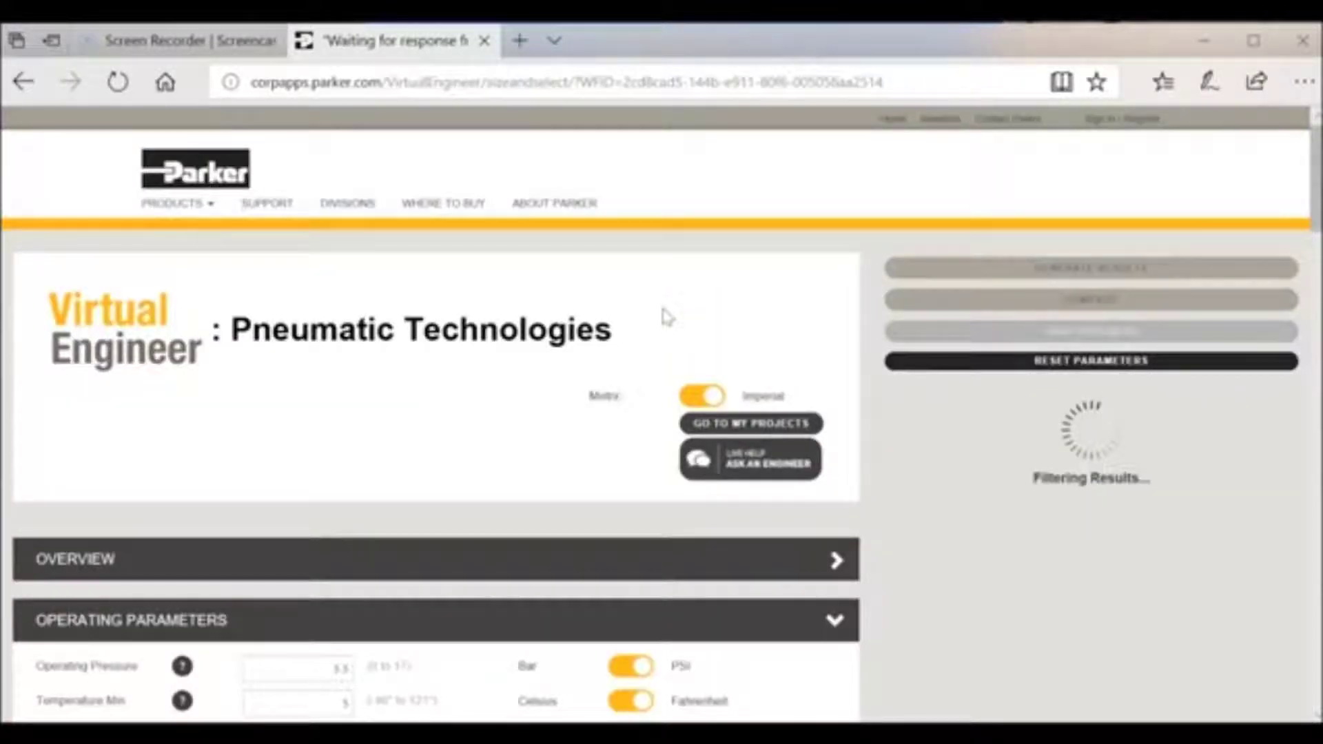
{"action": "left_click", "coordinate": [689, 394]}
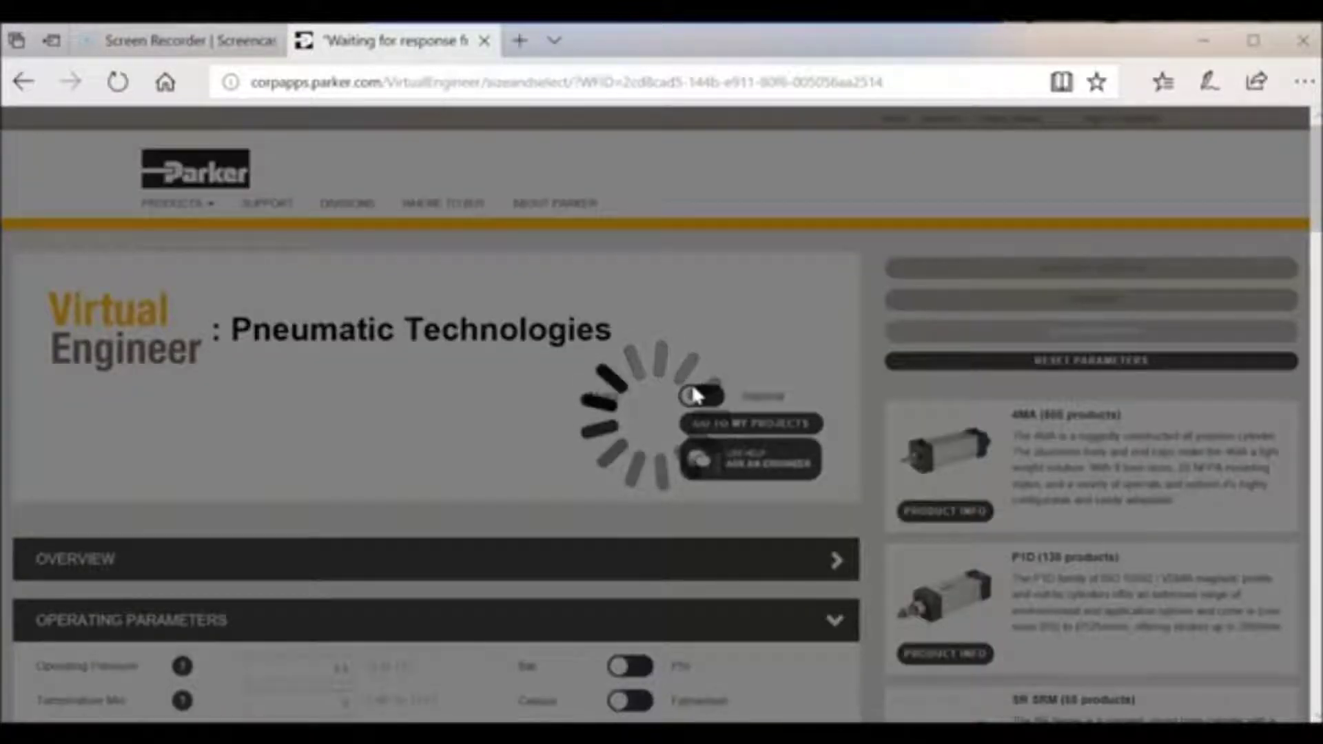
- Set the tubing length in the operating parameters to 10 in
{"action": "scroll", "coordinate": [351, 423], "scroll_direction": "down", "scroll_amount": 4}
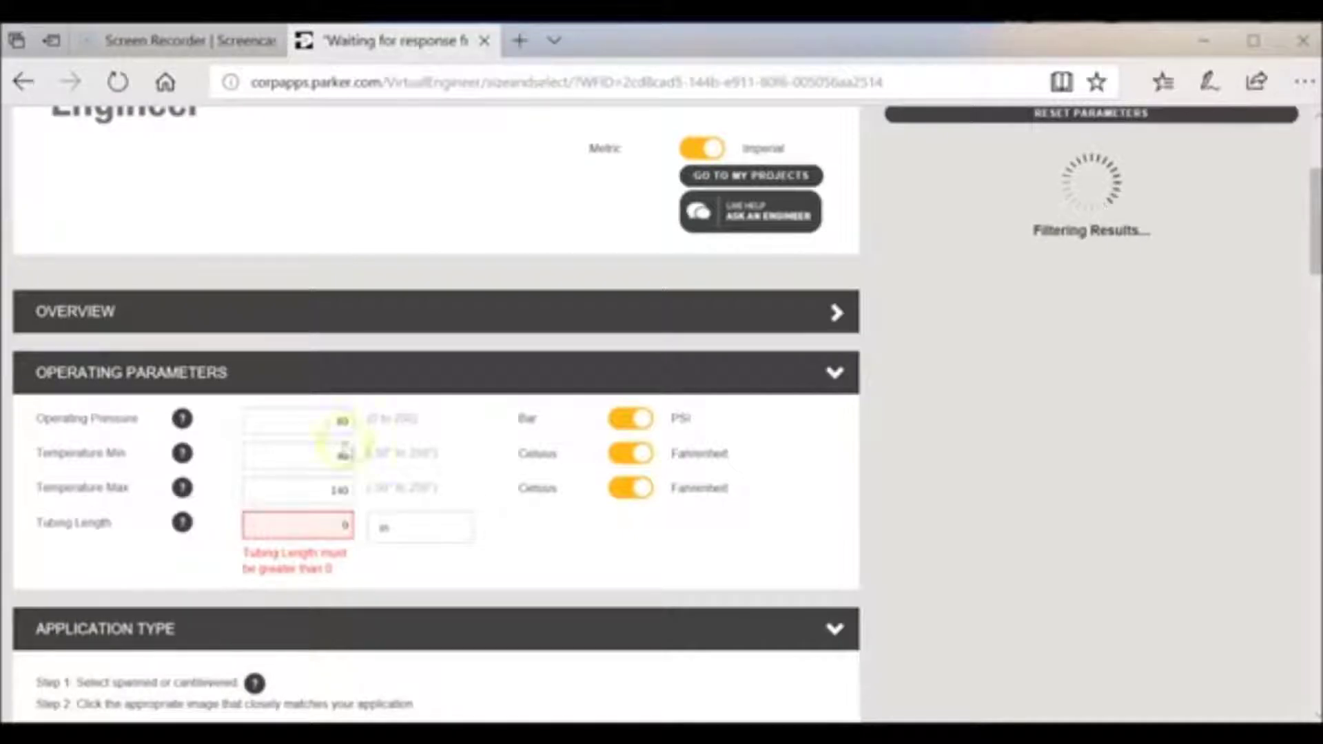
{"action": "left_click", "coordinate": [328, 527]}
{"action": "type", "text": "18"}
{"action": "scroll", "coordinate": [328, 527], "scroll_direction": "down", "scroll_amount": 2}
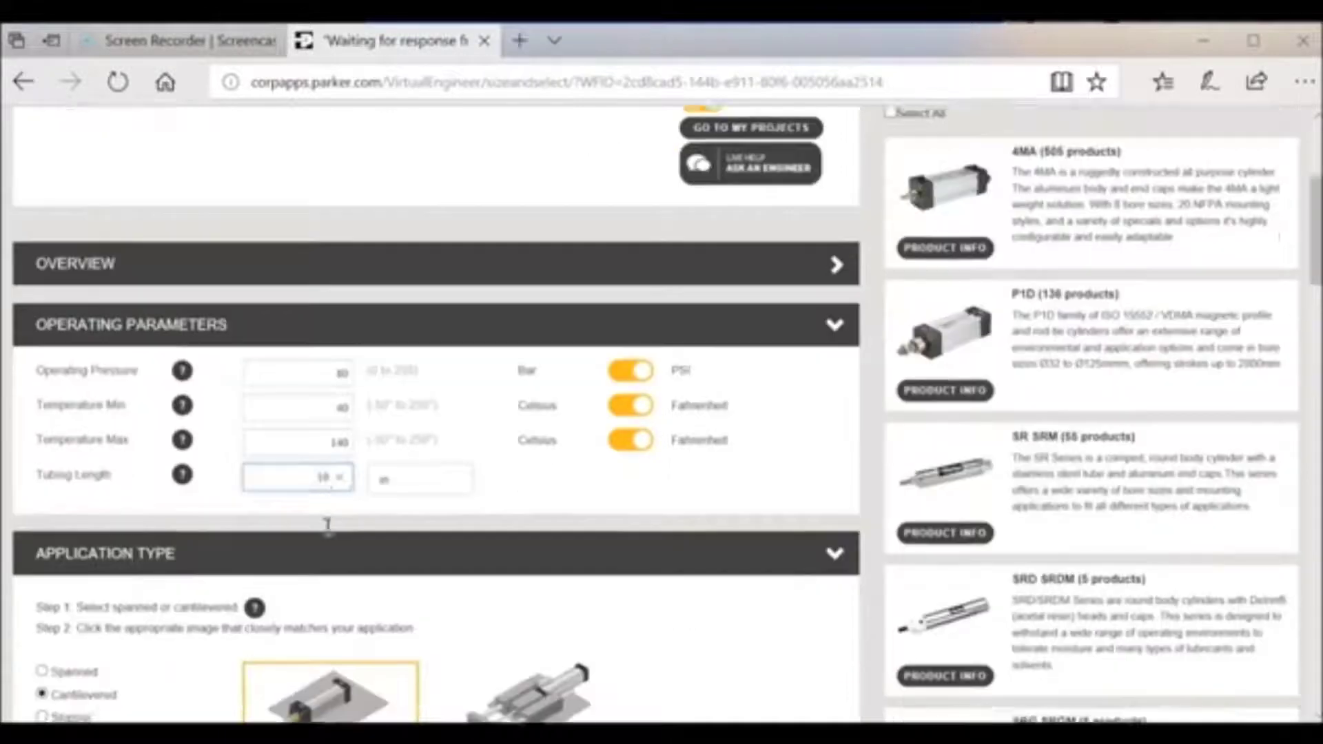
- Set the attached mass in the actuator orientation section to 1 lbs
{"action": "scroll", "coordinate": [325, 620], "scroll_direction": "down", "scroll_amount": 1}
{"action": "scroll", "coordinate": [325, 624], "scroll_direction": "down", "scroll_amount": 6}
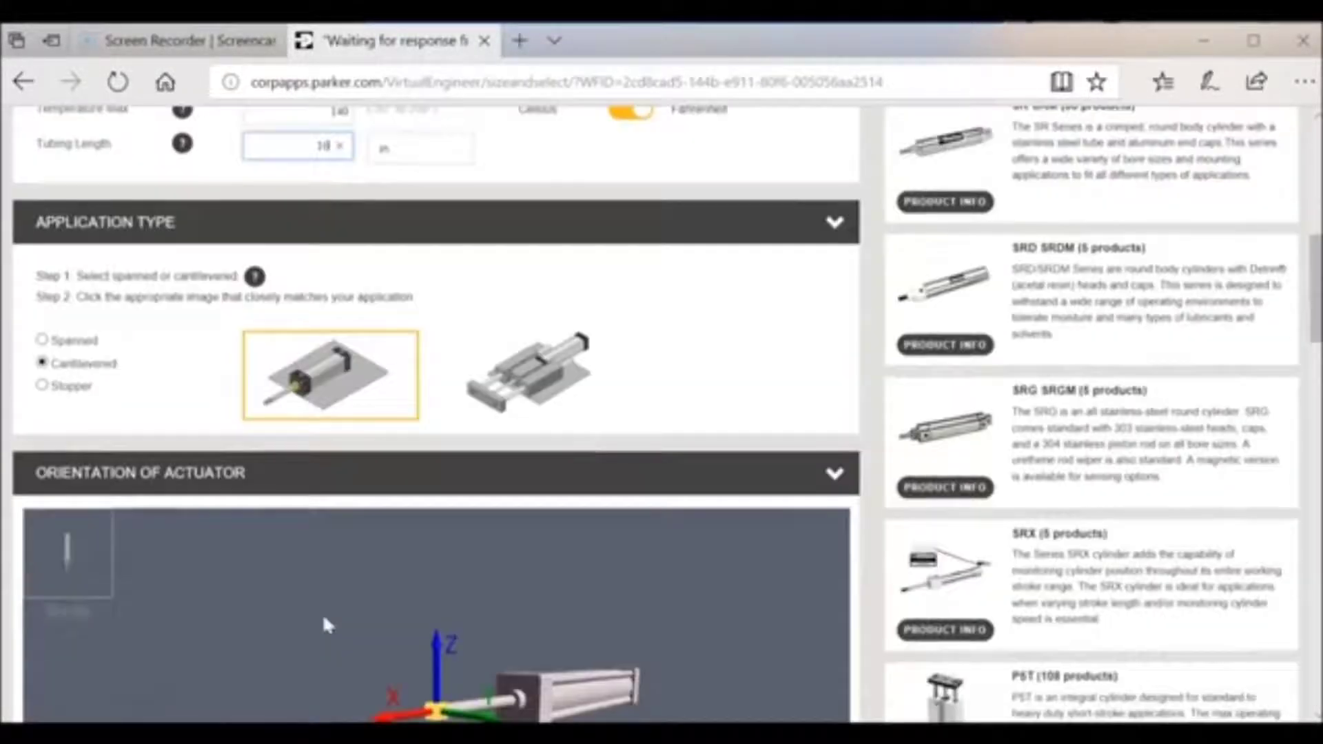
{"action": "scroll", "coordinate": [324, 619], "scroll_direction": "down", "scroll_amount": 1}
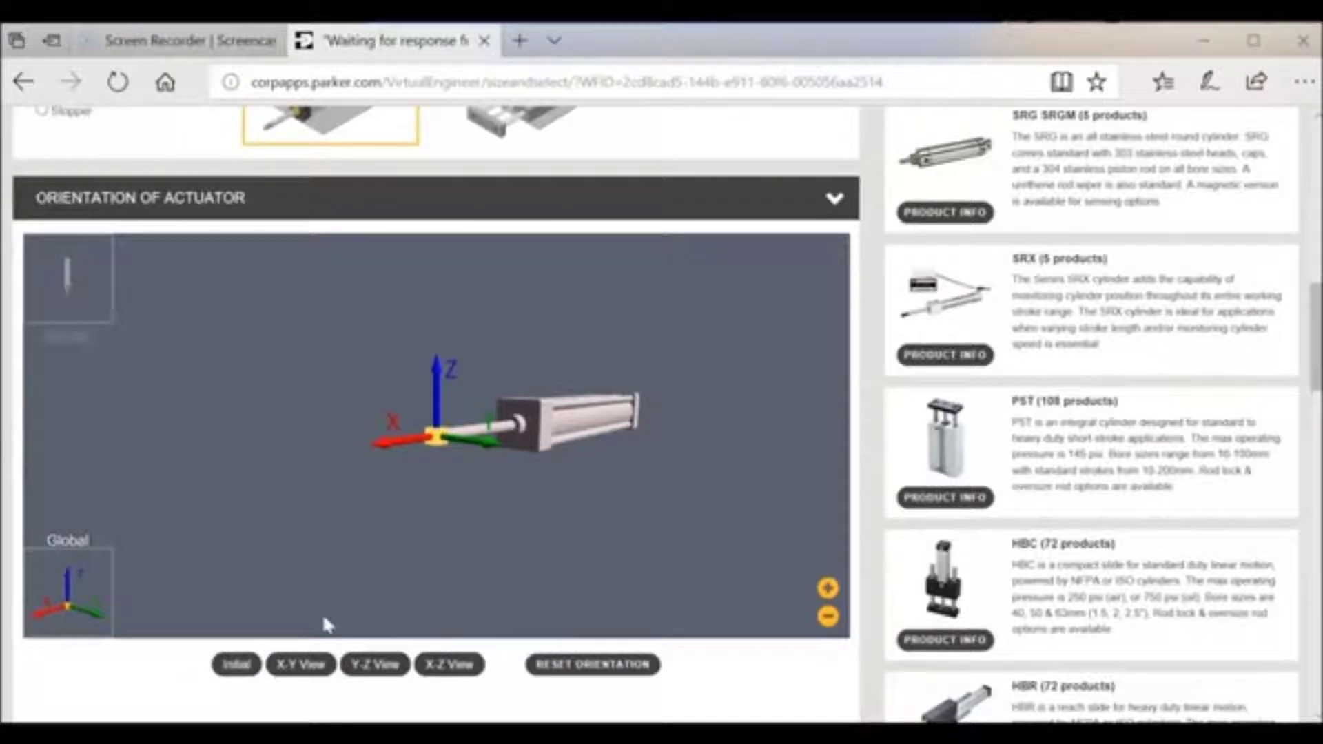
{"action": "scroll", "coordinate": [323, 618], "scroll_direction": "down", "scroll_amount": 3}
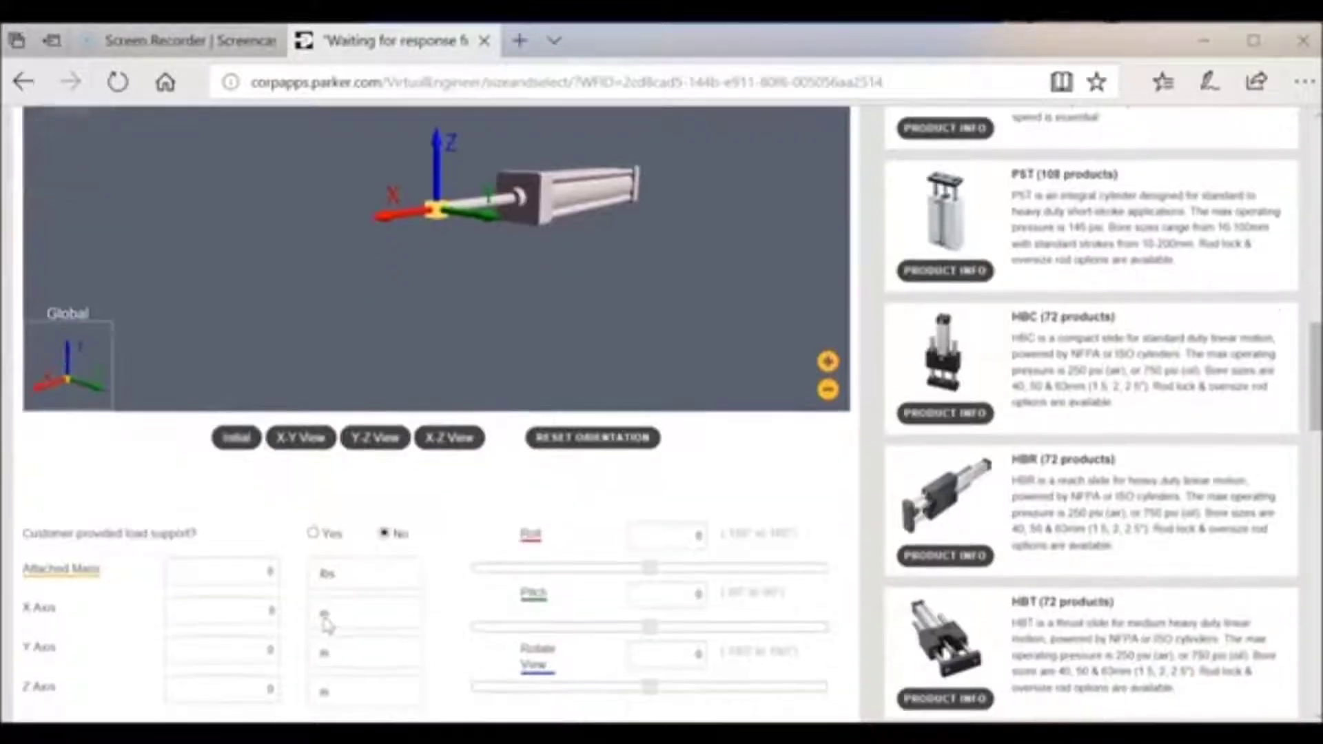
{"action": "left_click", "coordinate": [257, 577]}
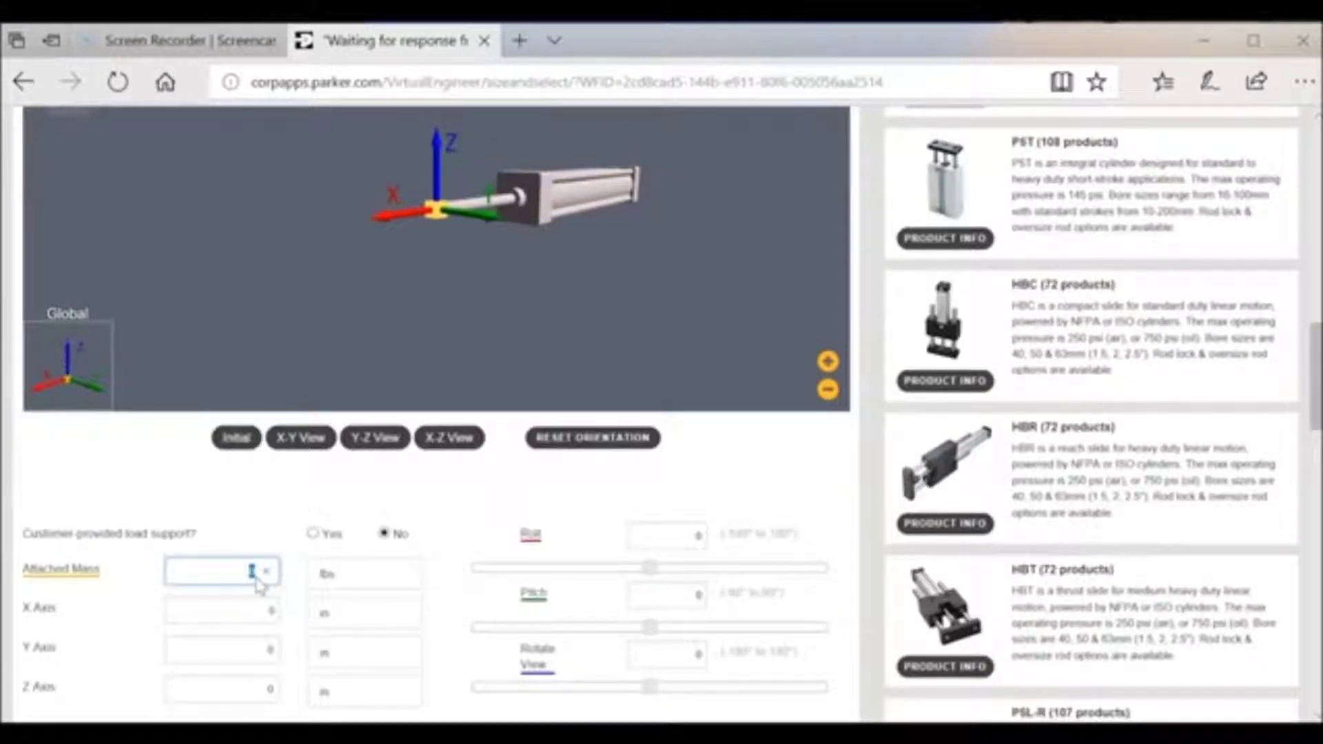
{"action": "key", "text": "BackSpace"}
{"action": "type", "text": "1"}
{"action": "left_click", "coordinate": [292, 502]}
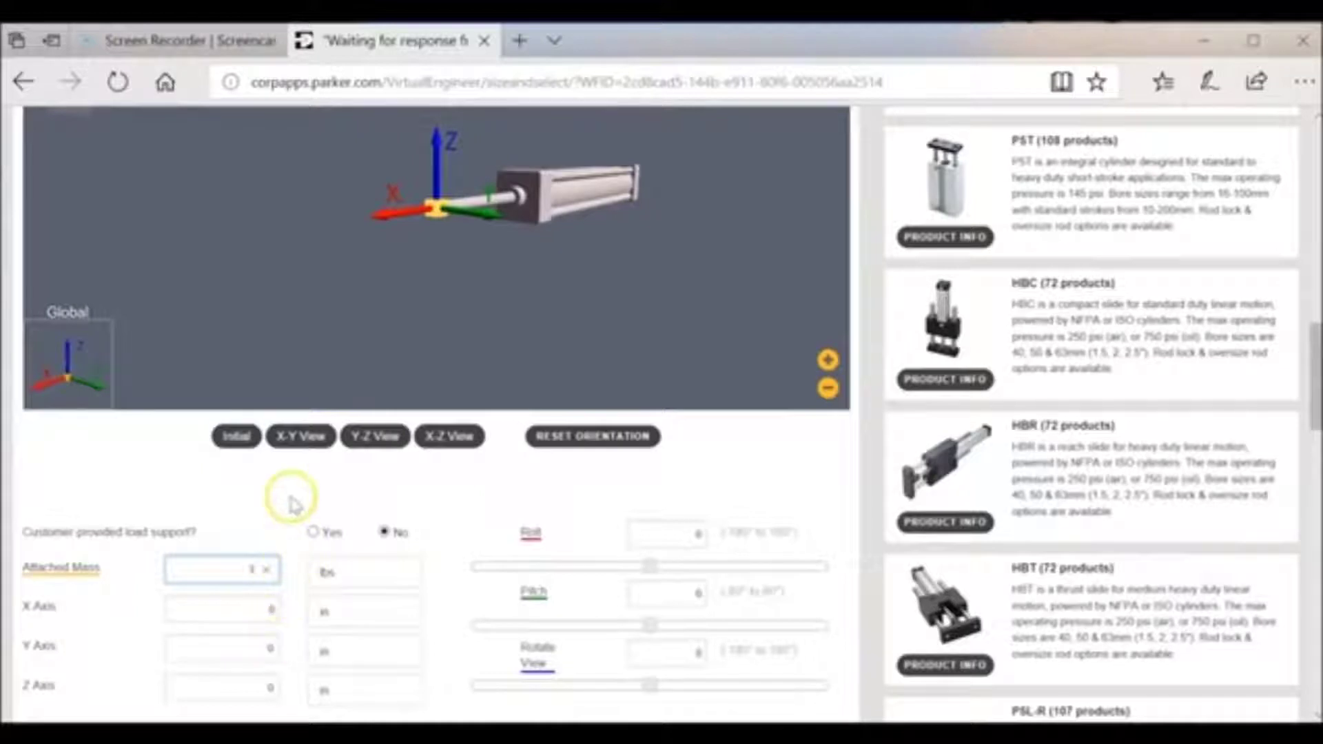
- Set the required life to 5000000 cycles and the stroke length to 12 in in the motion details
{"action": "scroll", "coordinate": [292, 503], "scroll_direction": "down", "scroll_amount": 3}
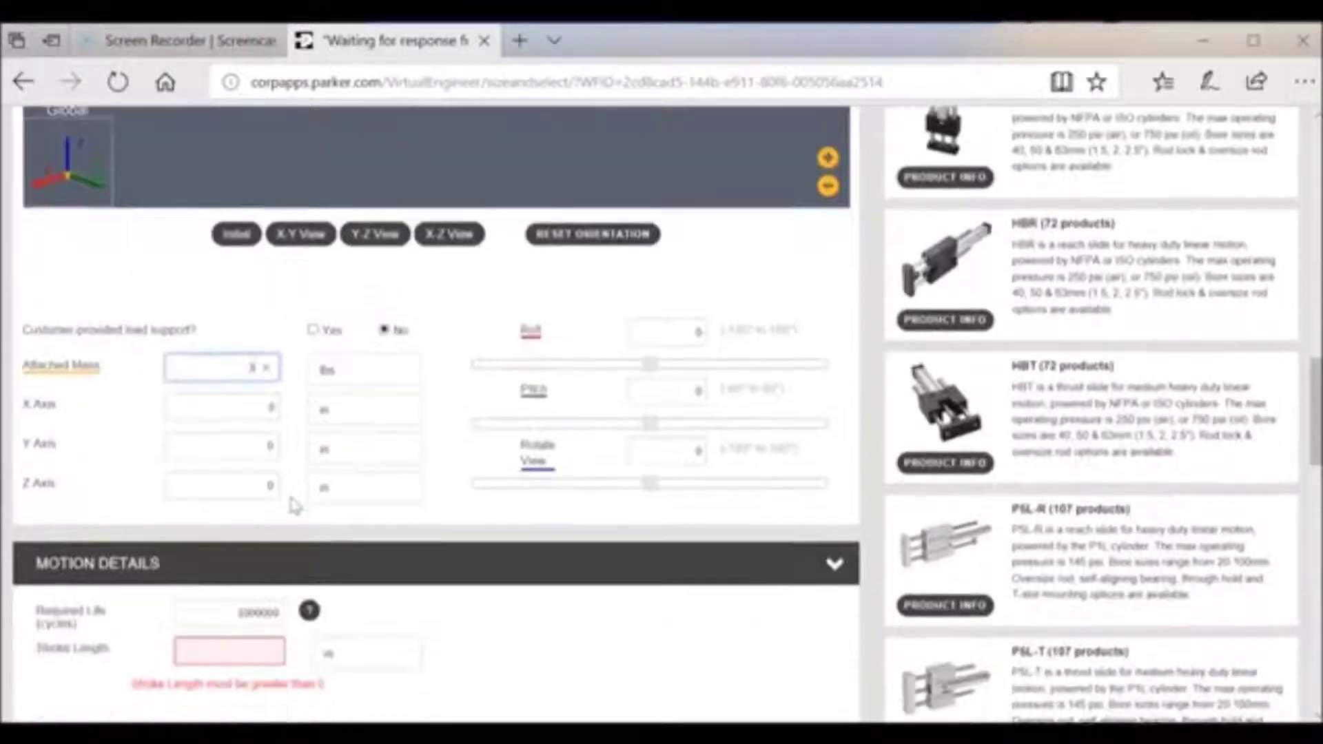
{"action": "scroll", "coordinate": [294, 505], "scroll_direction": "down", "scroll_amount": 1}
{"action": "left_click", "coordinate": [182, 261]}
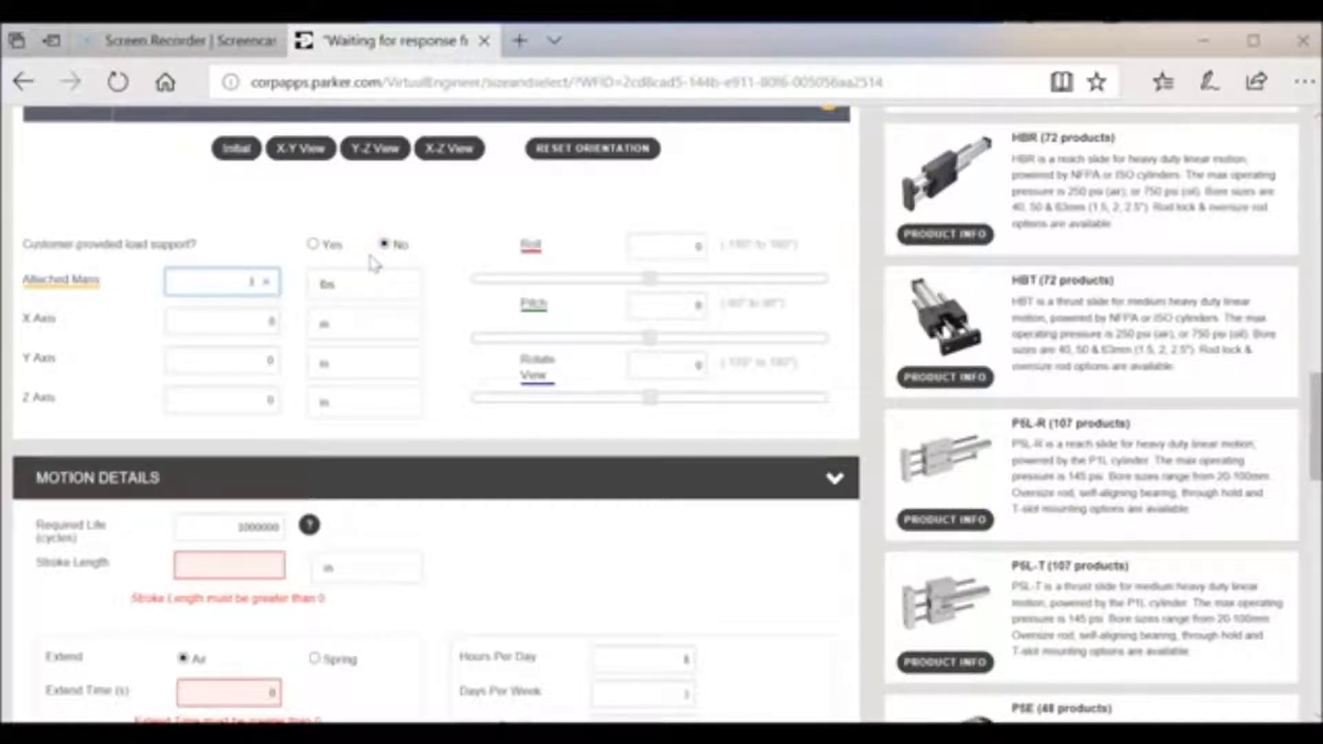
{"action": "scroll", "coordinate": [370, 260], "scroll_direction": "down", "scroll_amount": 2}
{"action": "left_click", "coordinate": [252, 412]}
{"action": "double_click", "coordinate": [253, 412]}
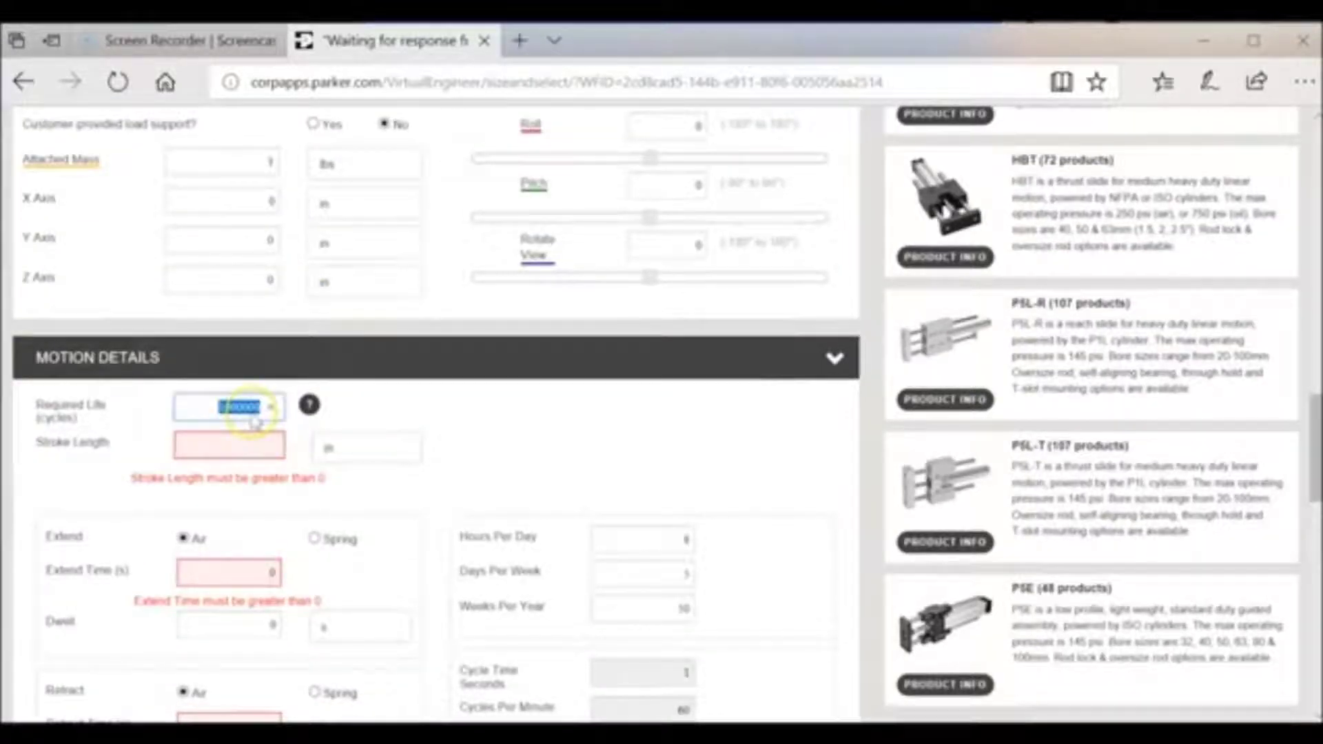
{"action": "type", "text": "5"}
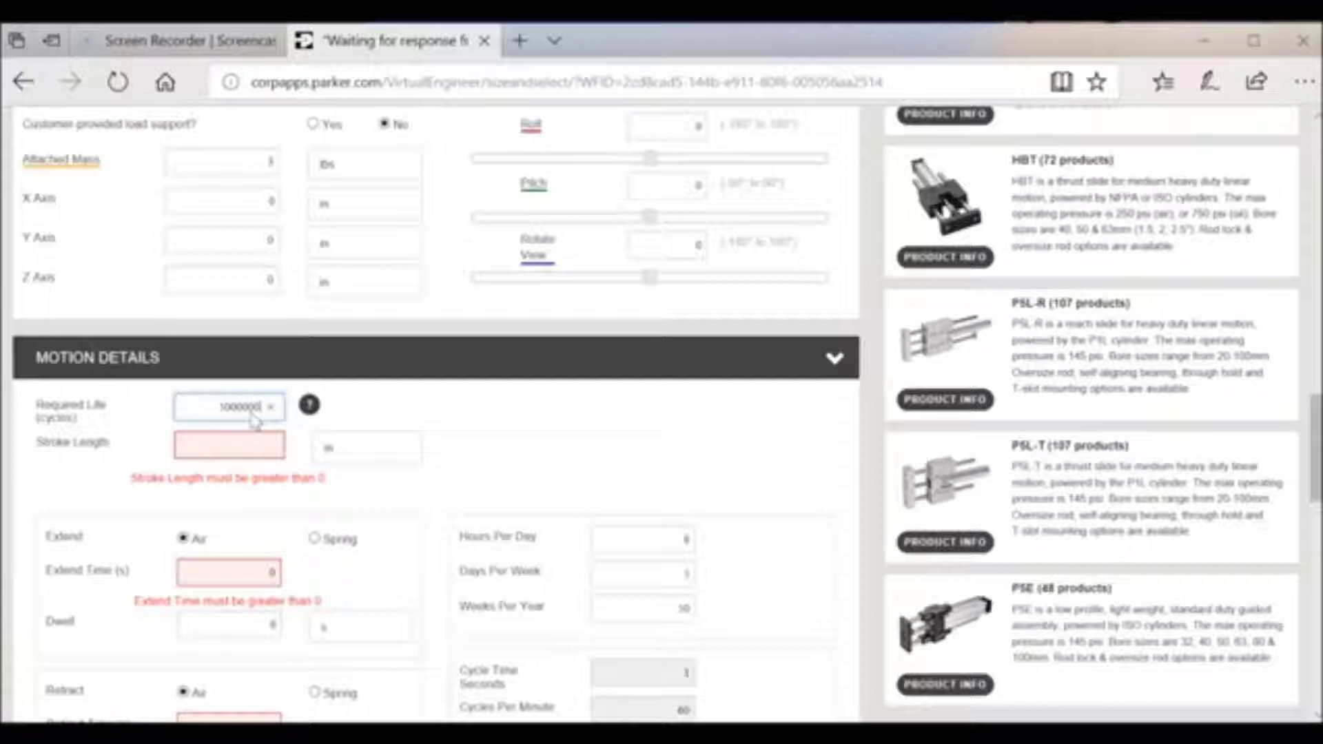
{"action": "left_click", "coordinate": [264, 451]}
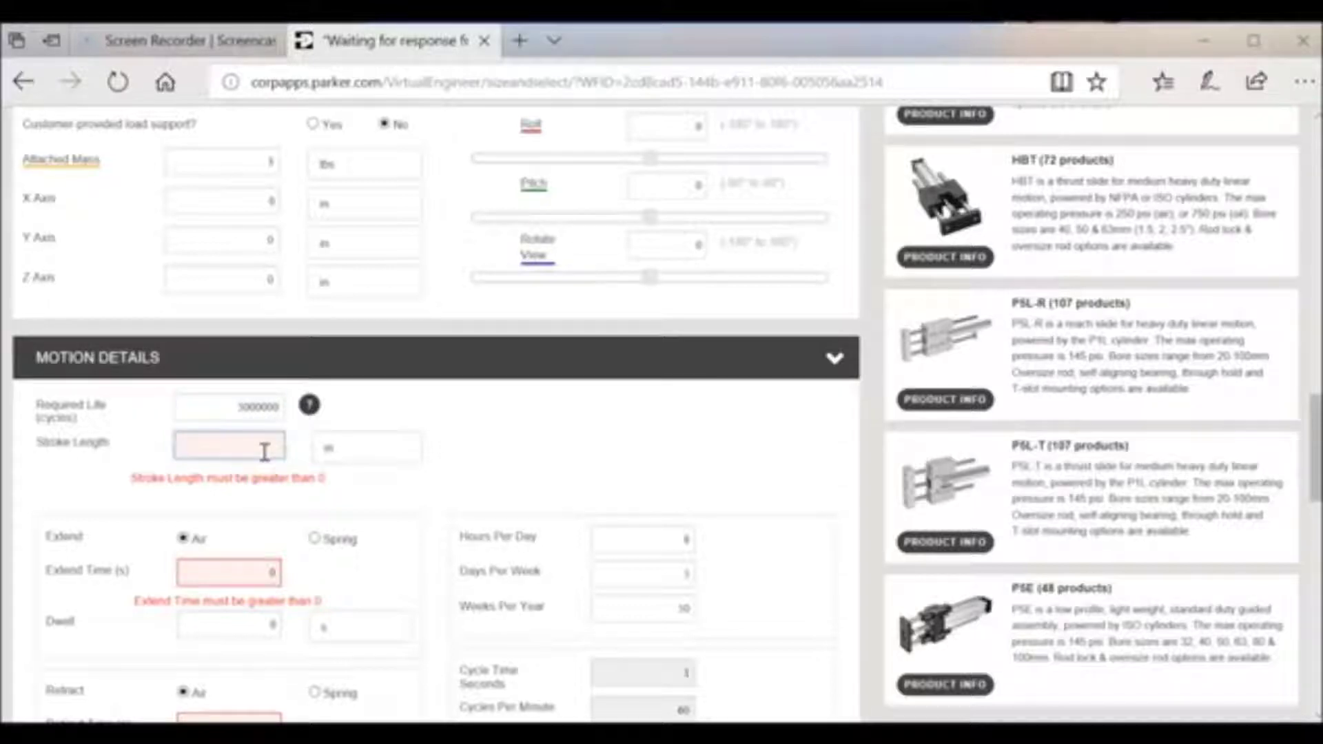
{"action": "type", "text": "12"}
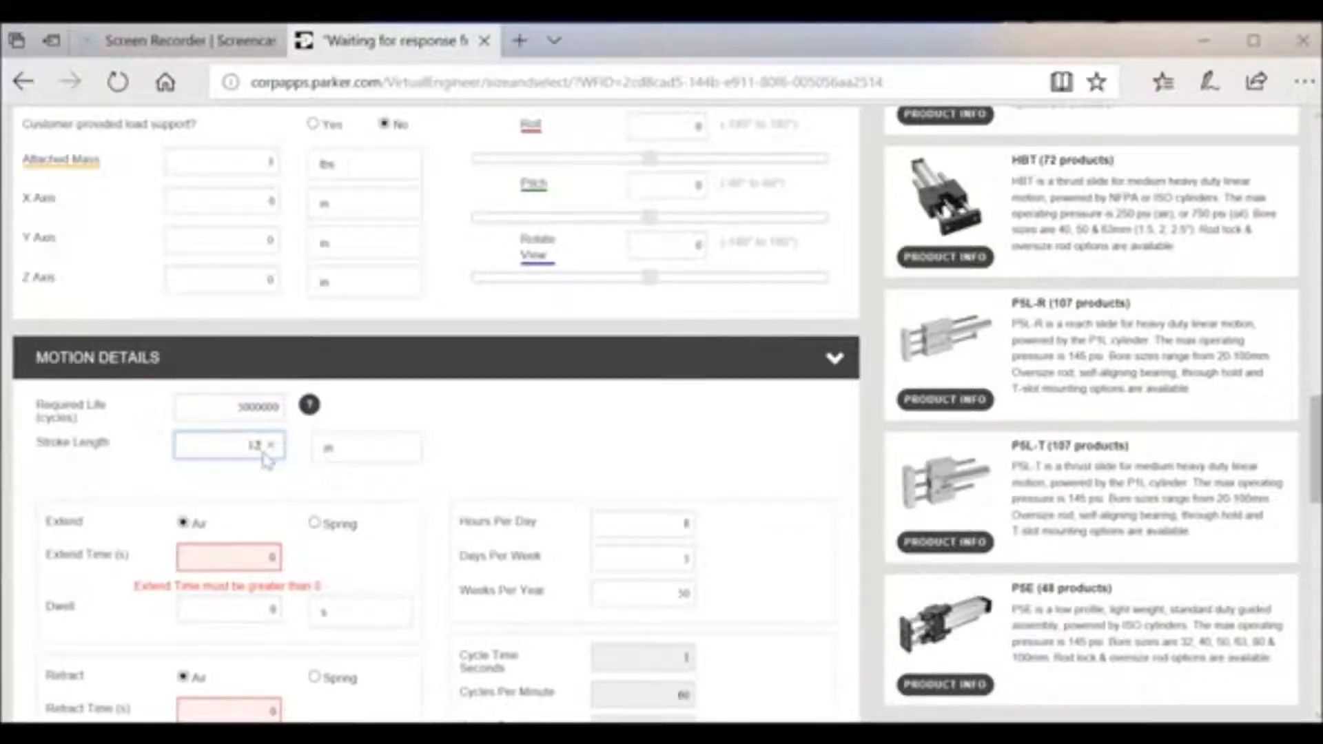
- Set the air extend time to 1 s and its dwell to 1 s
{"action": "scroll", "coordinate": [267, 460], "scroll_direction": "down", "scroll_amount": 2}
{"action": "left_click", "coordinate": [253, 411]}
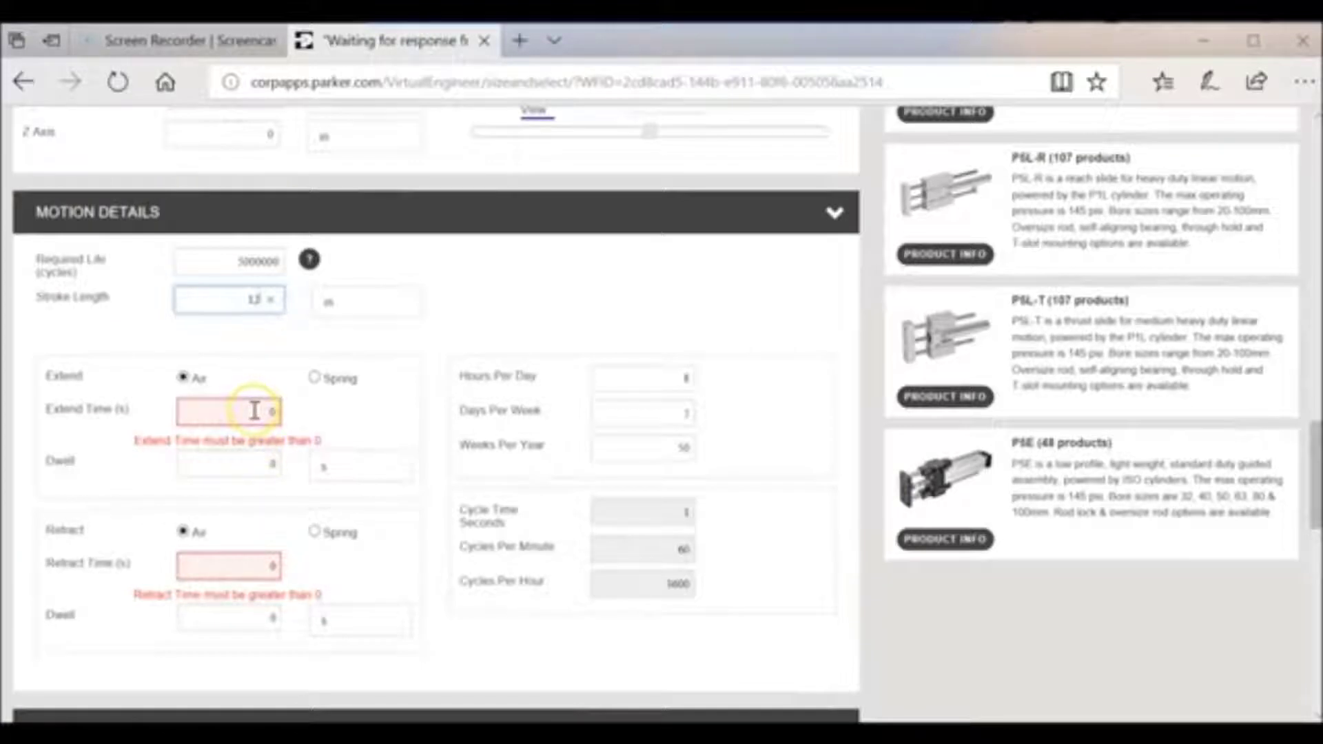
{"action": "type", "text": "1"}
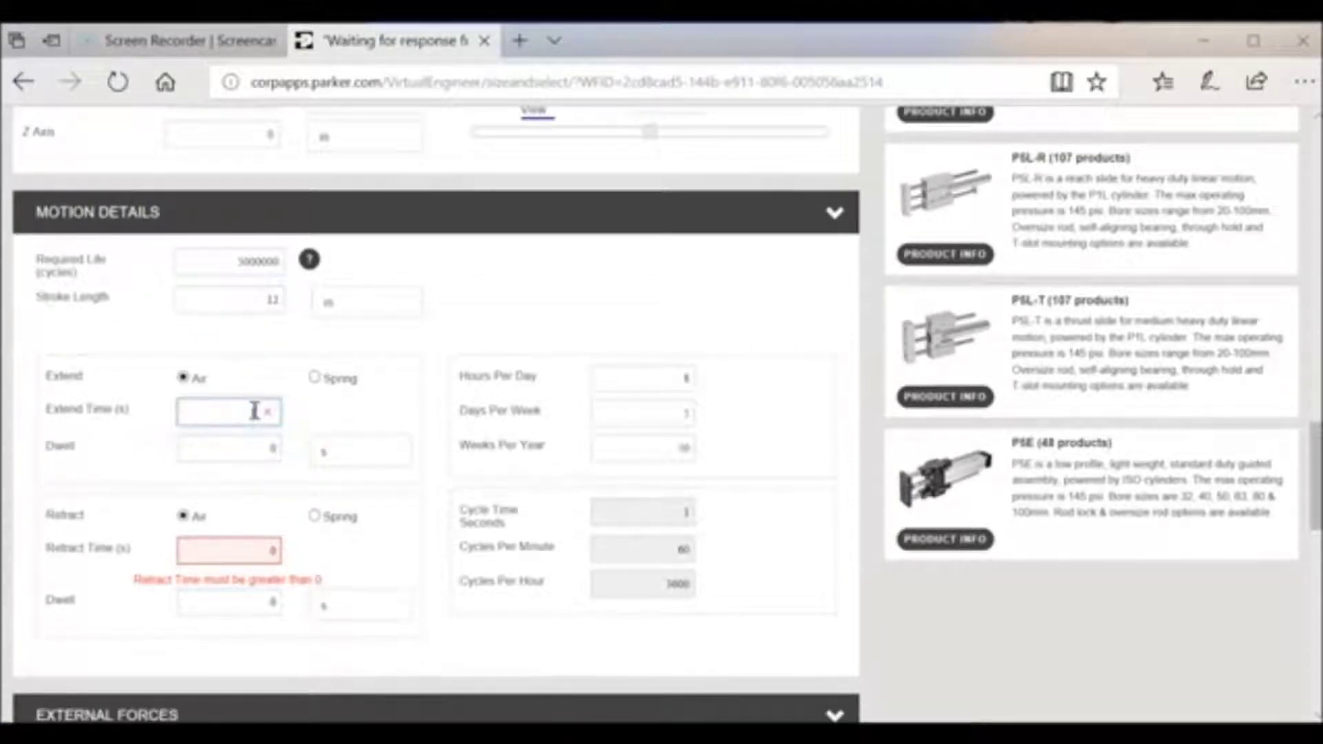
{"action": "left_click", "coordinate": [260, 455]}
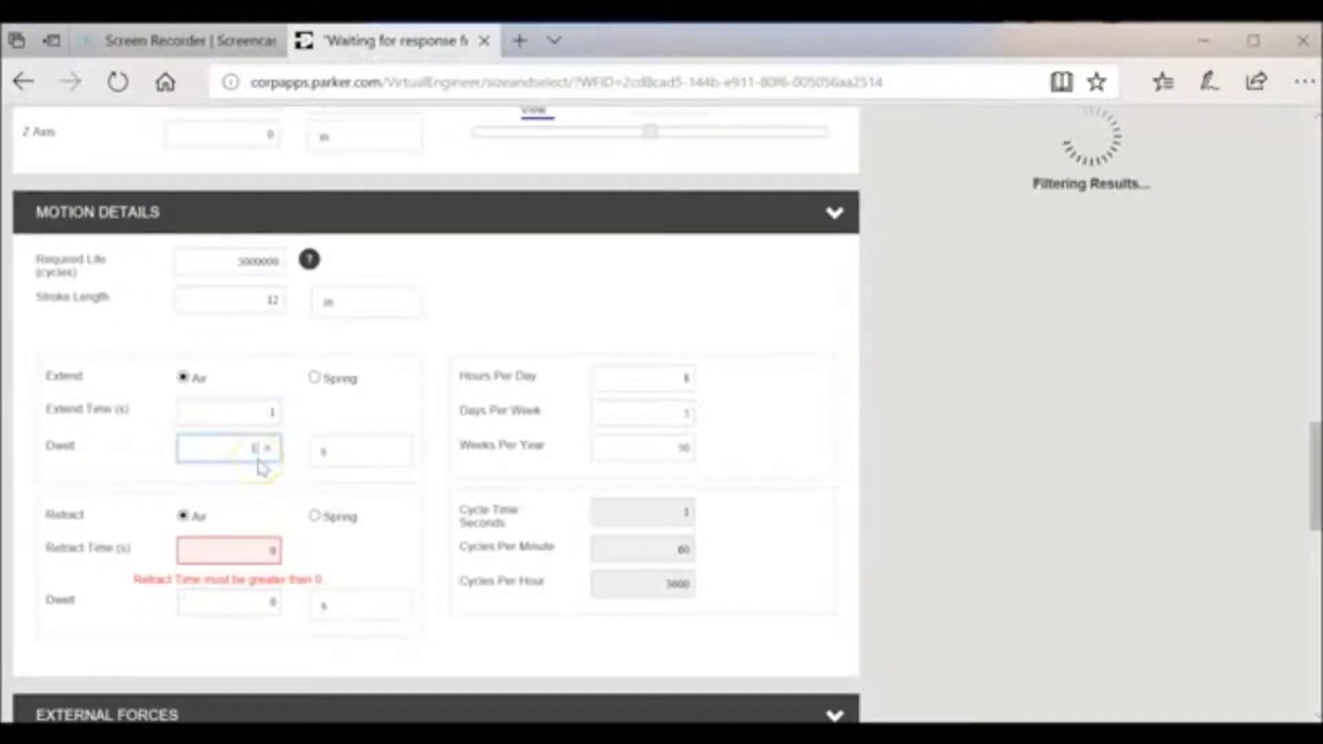
- Set the air retract time to 0.5 s and its dwell to 2 s
{"action": "left_click", "coordinate": [272, 549]}
{"action": "type", "text": "0.5"}
{"action": "left_click", "coordinate": [252, 607]}
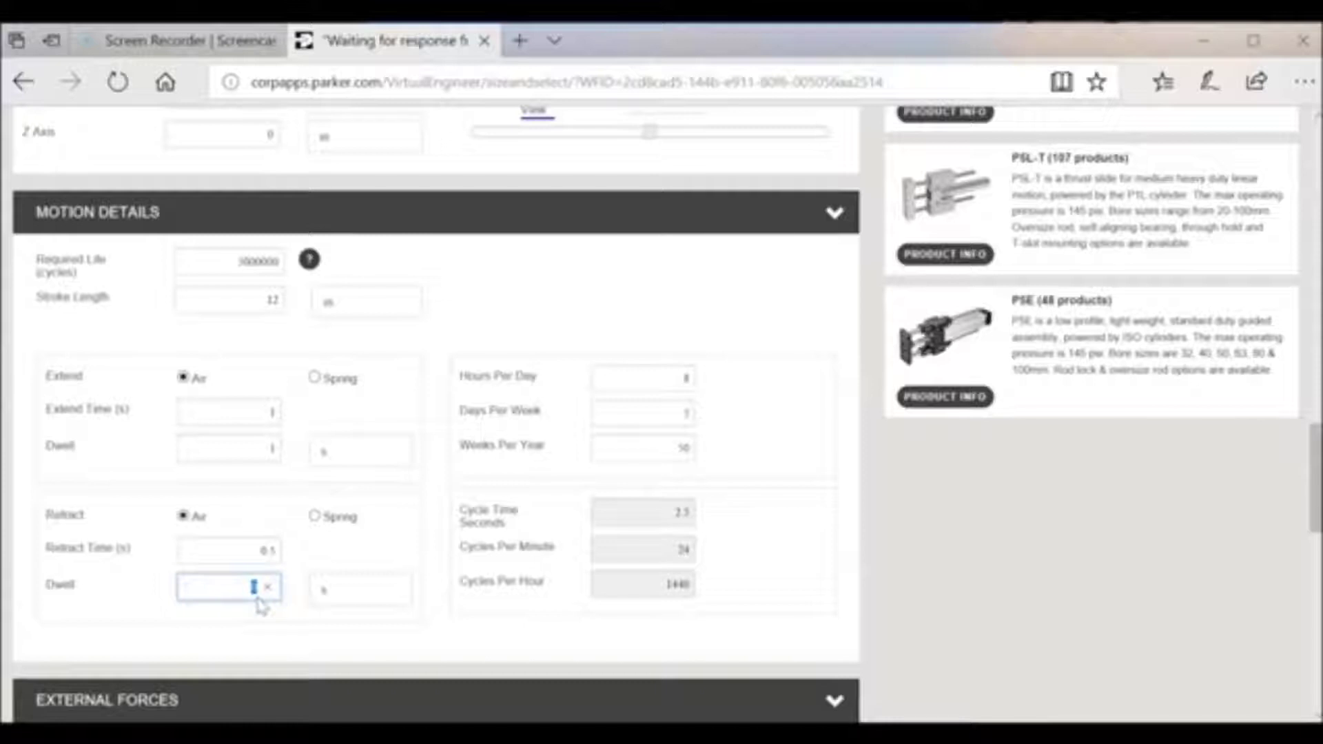
{"action": "type", "text": "2"}
{"action": "left_click", "coordinate": [339, 552]}
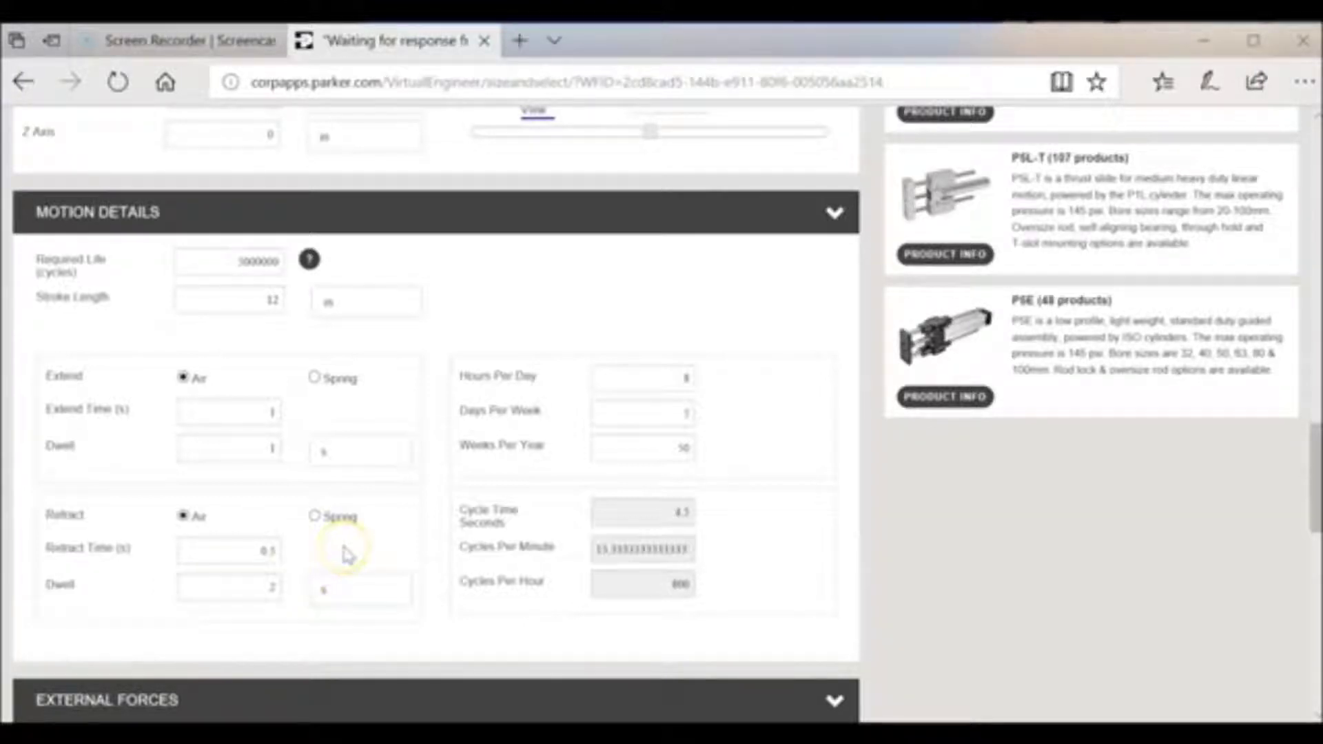
- Set the coefficient of friction for the pushed mass in the external forces to 0.15
{"action": "scroll", "coordinate": [345, 555], "scroll_direction": "down", "scroll_amount": 4}
{"action": "scroll", "coordinate": [345, 552], "scroll_direction": "down", "scroll_amount": 2}
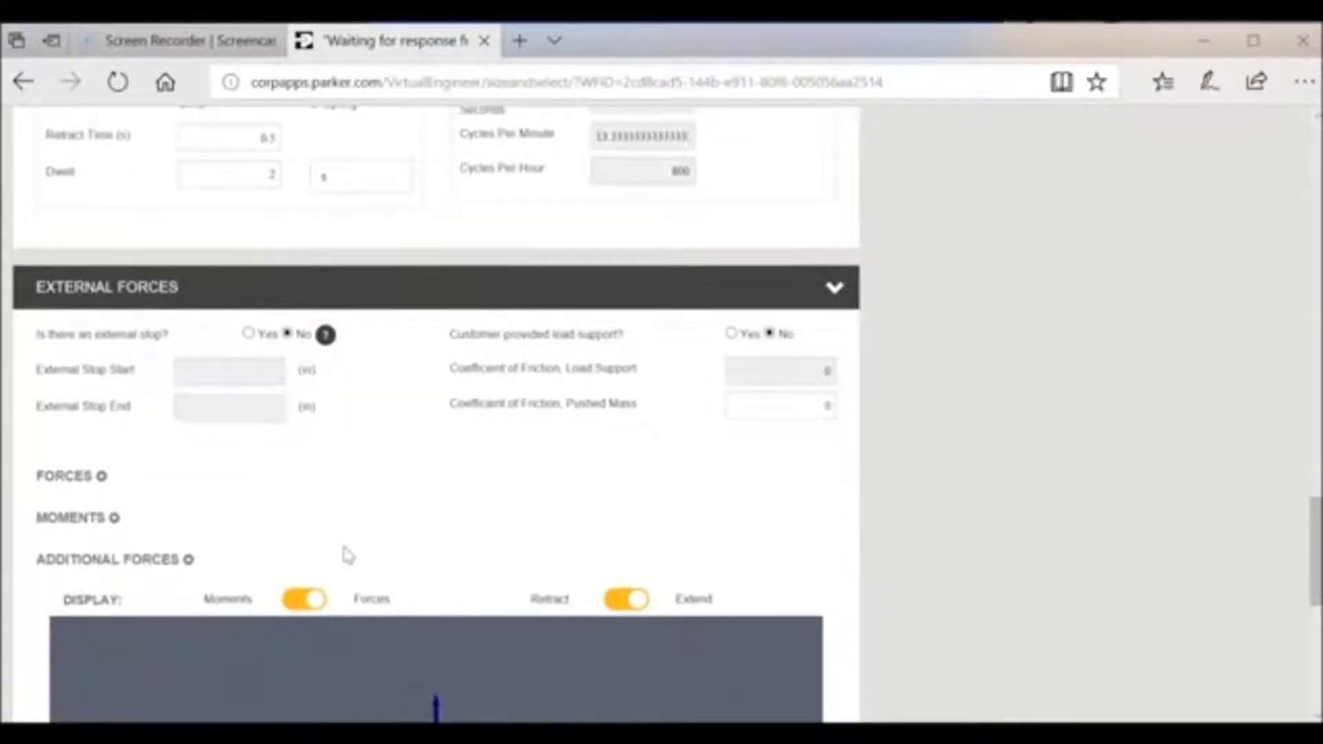
{"action": "left_click", "coordinate": [327, 350]}
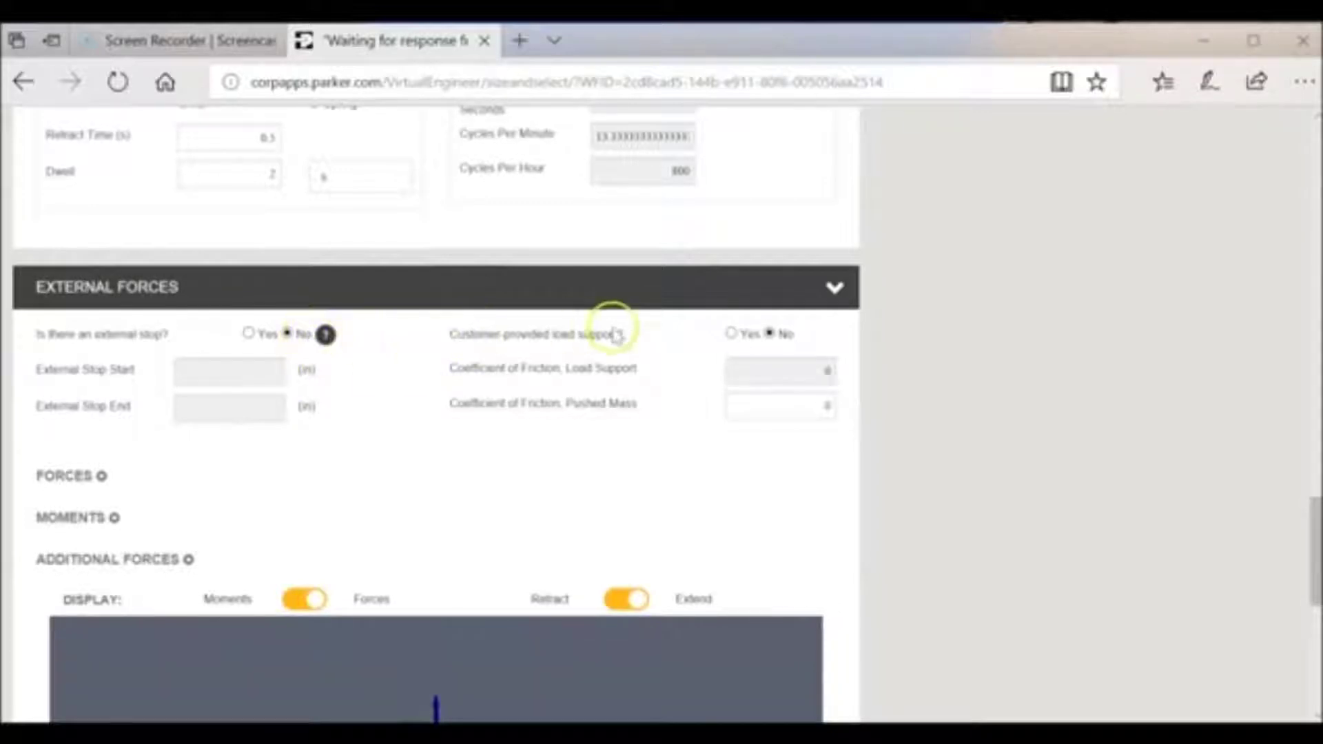
{"action": "left_click", "coordinate": [789, 412]}
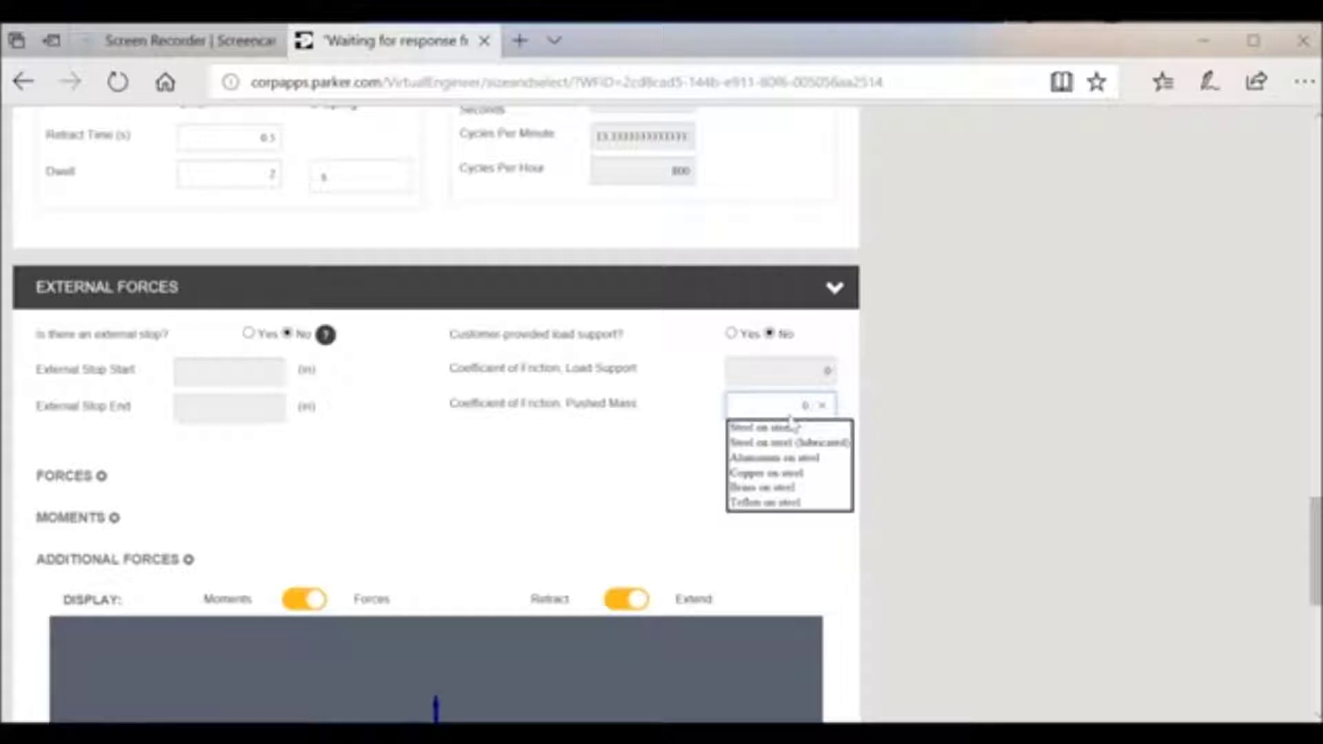
{"action": "left_click", "coordinate": [791, 426]}
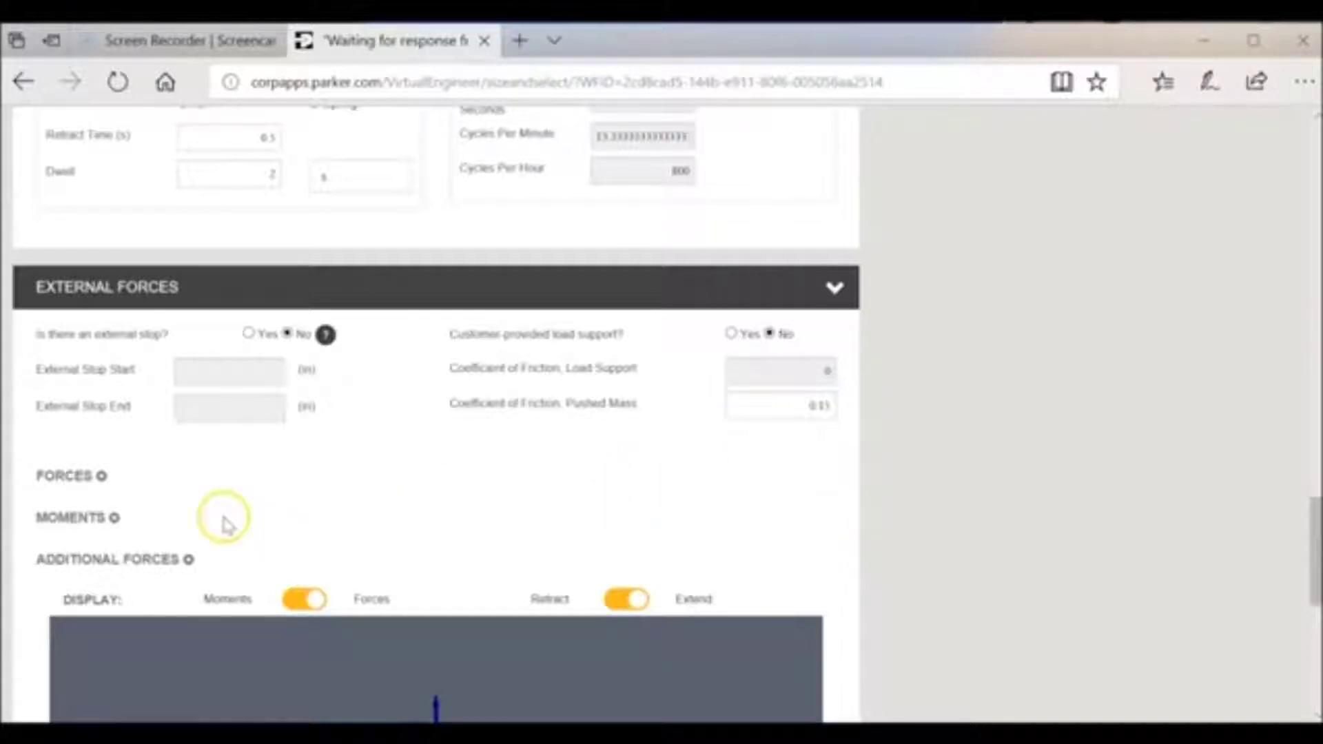
- Add one entry each for forces, moments and additional forces in the external forces section
{"action": "scroll", "coordinate": [222, 520], "scroll_direction": "down", "scroll_amount": 2}
{"action": "left_click", "coordinate": [100, 327]}
{"action": "left_click", "coordinate": [112, 456]}
{"action": "left_click", "coordinate": [188, 586]}
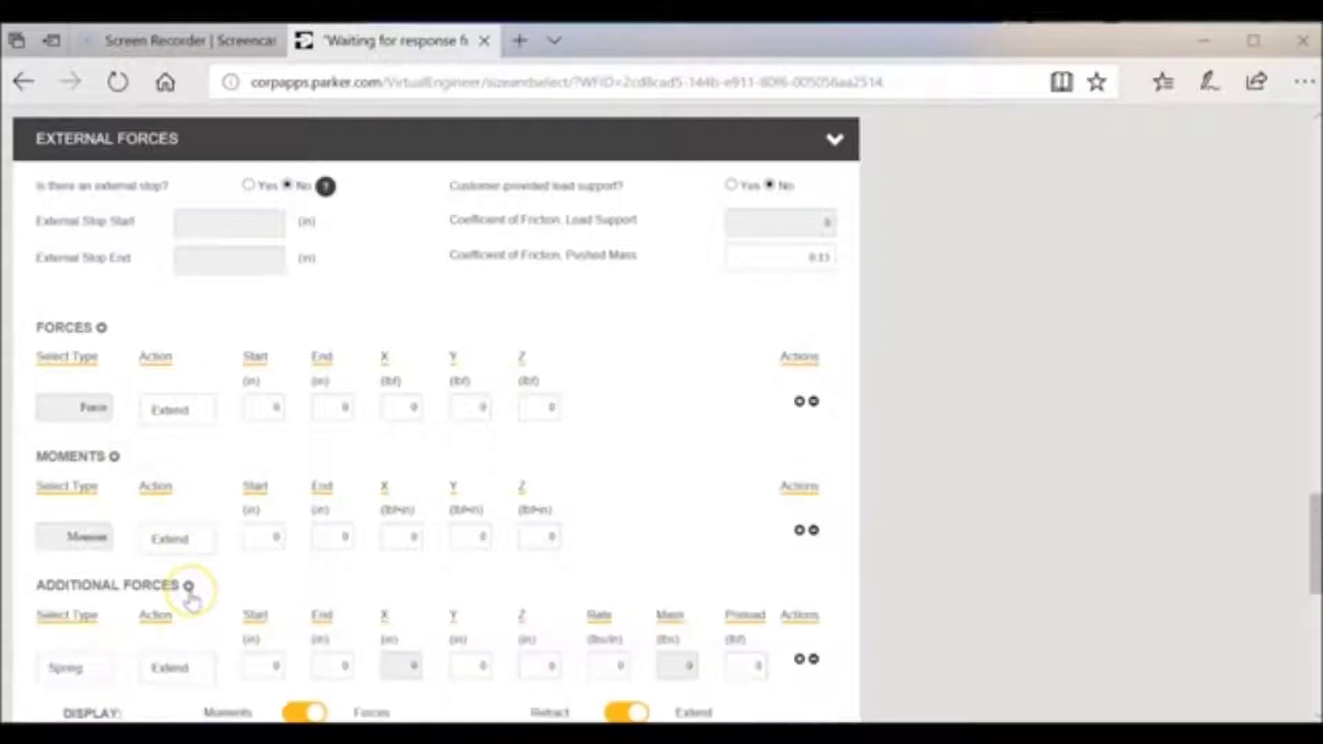
- Define the additional force as a pushed mass of 10 lbs during extend, ending at 12 in
{"action": "scroll", "coordinate": [191, 602], "scroll_direction": "down", "scroll_amount": 1}
{"action": "left_click", "coordinate": [67, 598]}
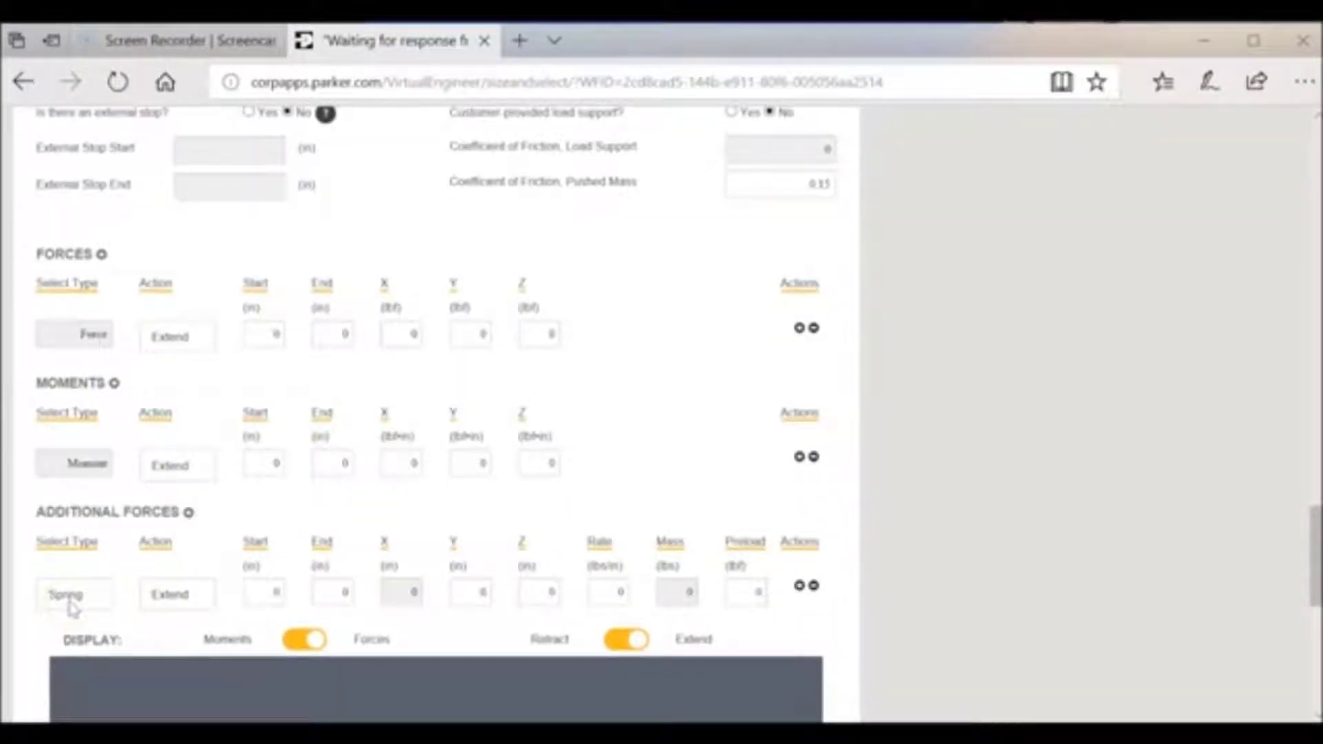
{"action": "left_click", "coordinate": [70, 601]}
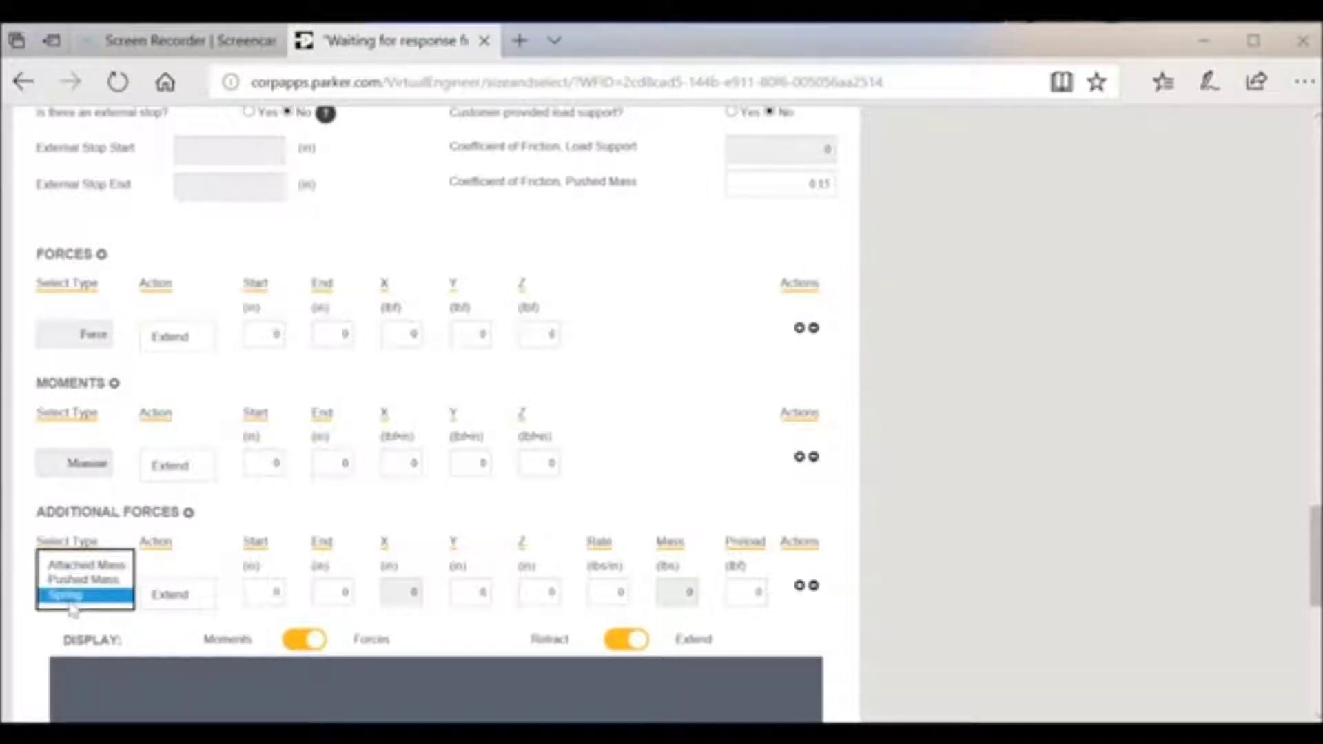
{"action": "left_click", "coordinate": [83, 580]}
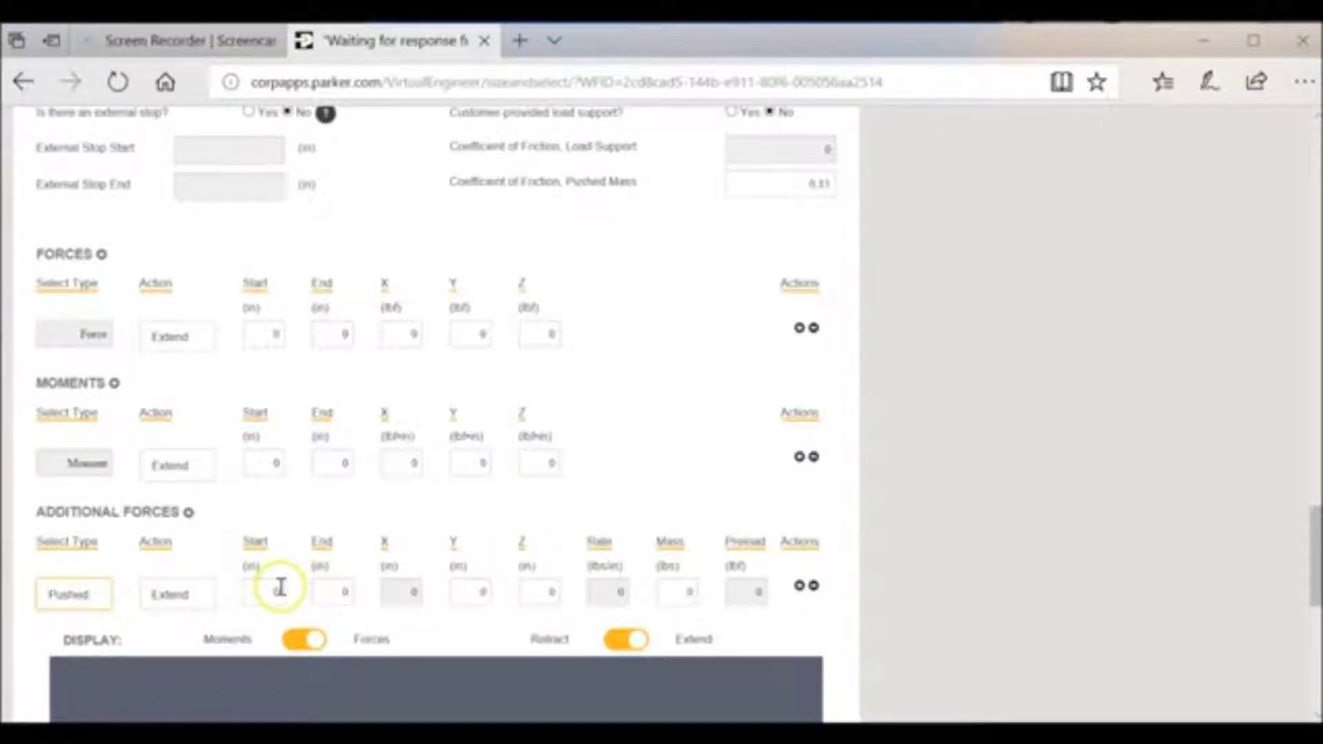
{"action": "left_click", "coordinate": [344, 590]}
{"action": "type", "text": "12"}
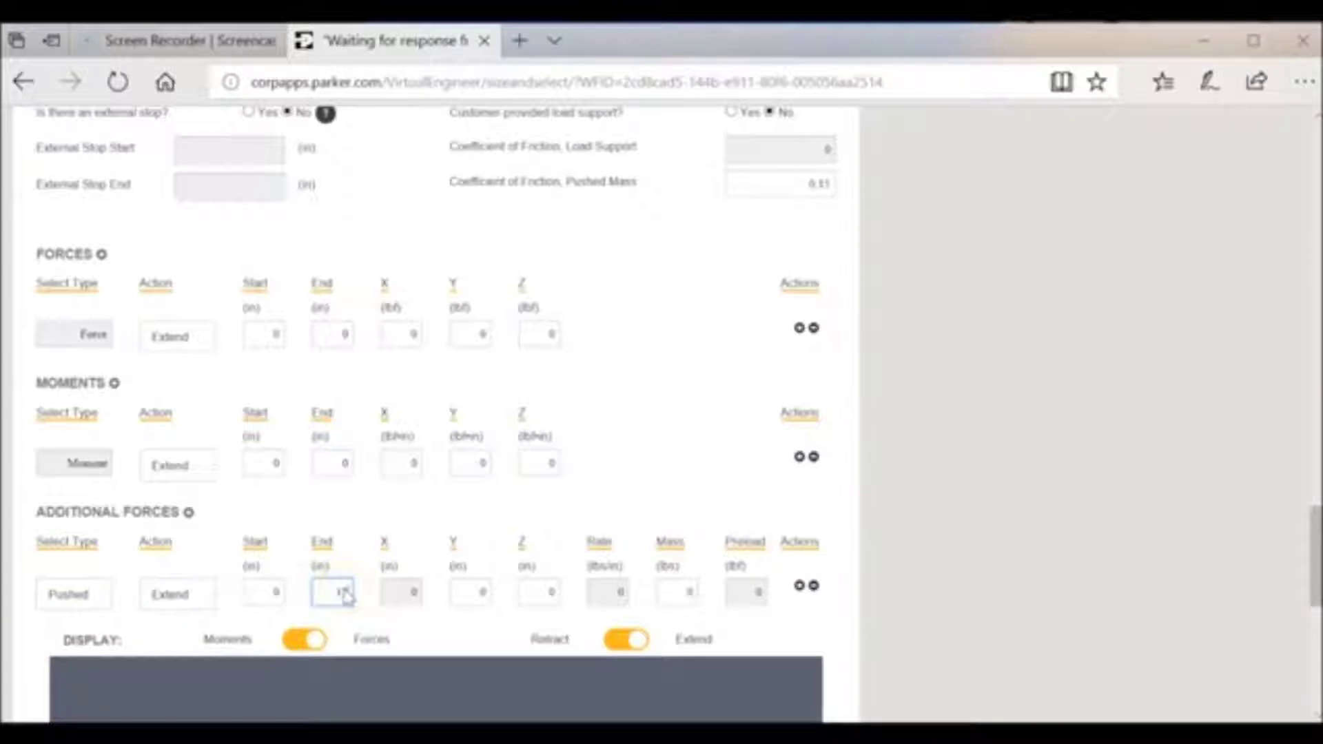
{"action": "left_click", "coordinate": [679, 594]}
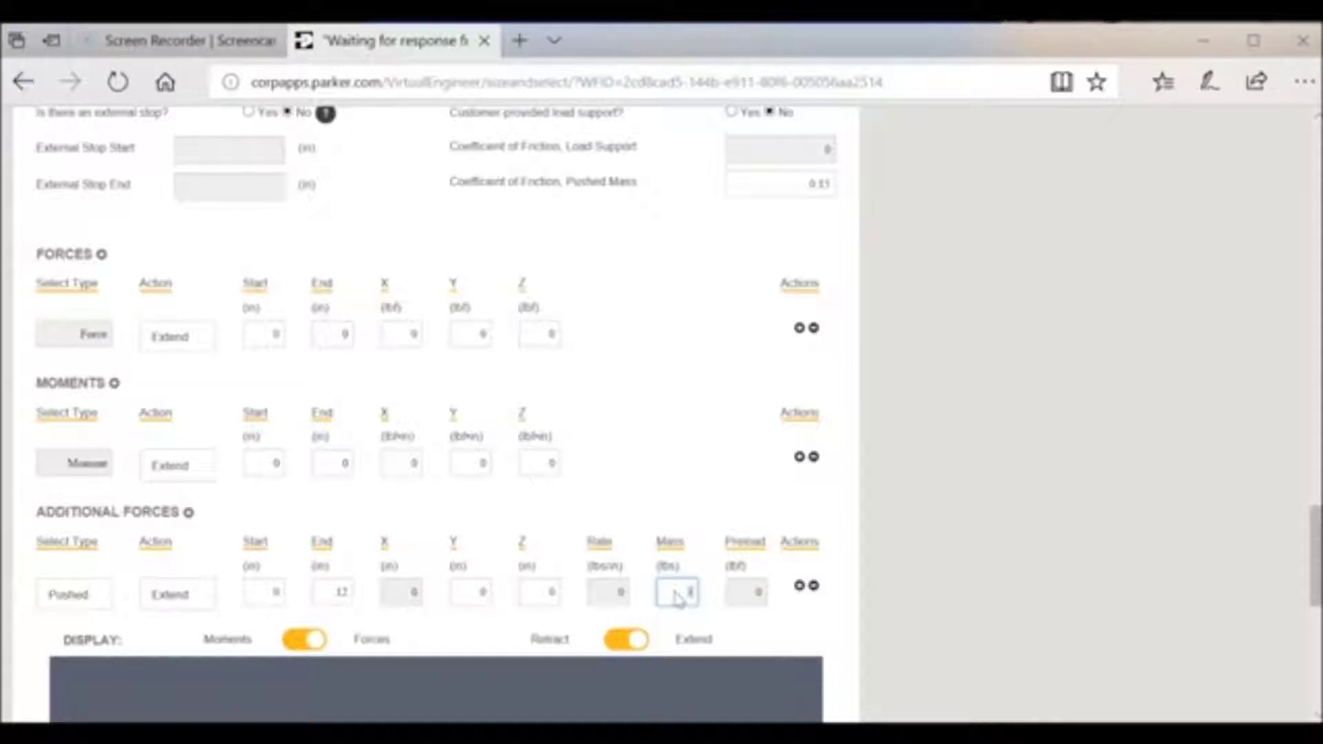
{"action": "type", "text": "10"}
{"action": "left_click", "coordinate": [541, 592]}
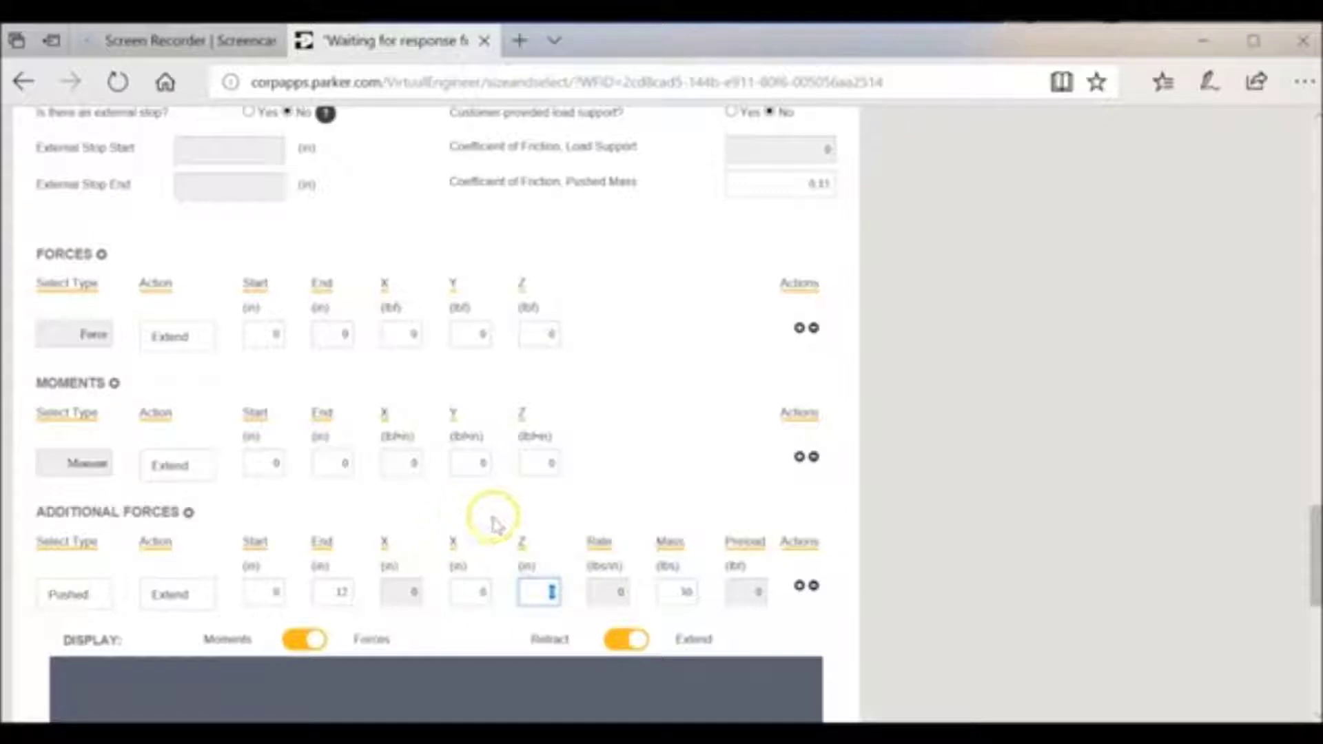
{"action": "left_click", "coordinate": [563, 518]}
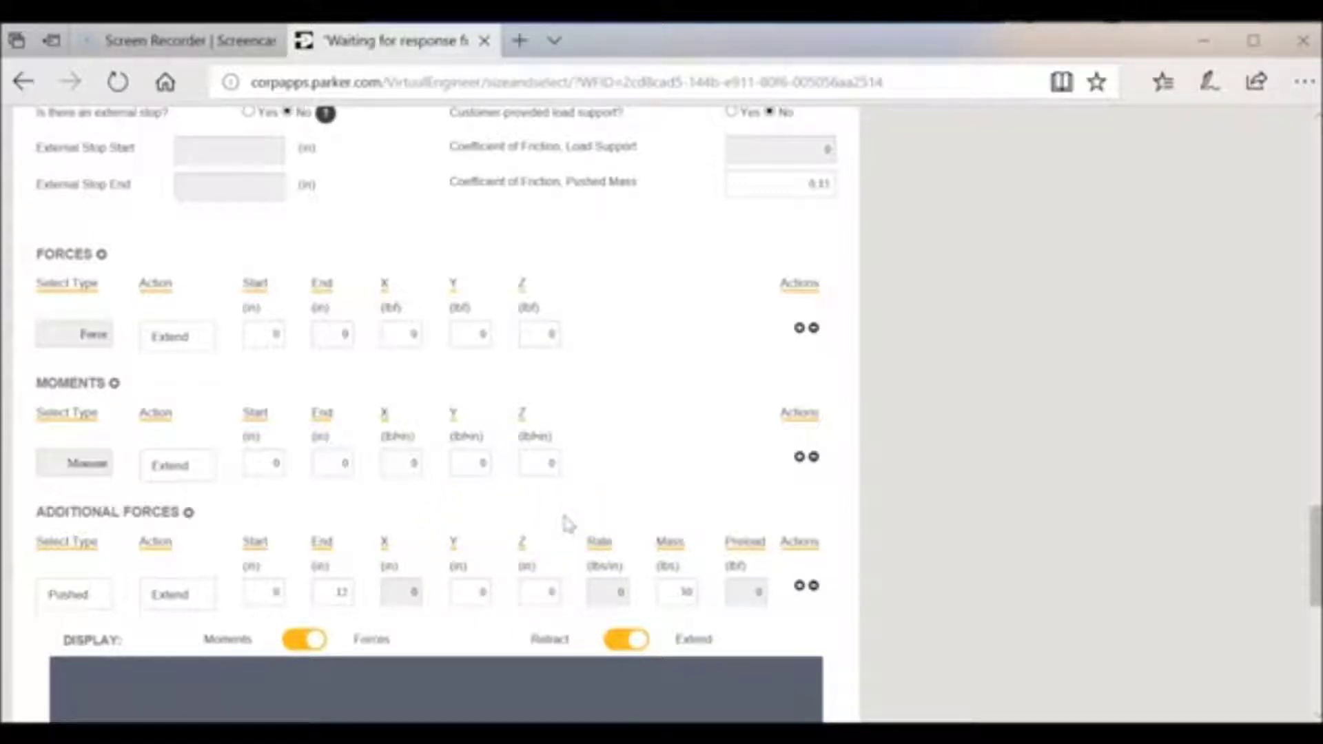
- Review the external forces preview and generate the actuator results from the entered parameters
{"action": "scroll", "coordinate": [449, 527], "scroll_direction": "down", "scroll_amount": 3}
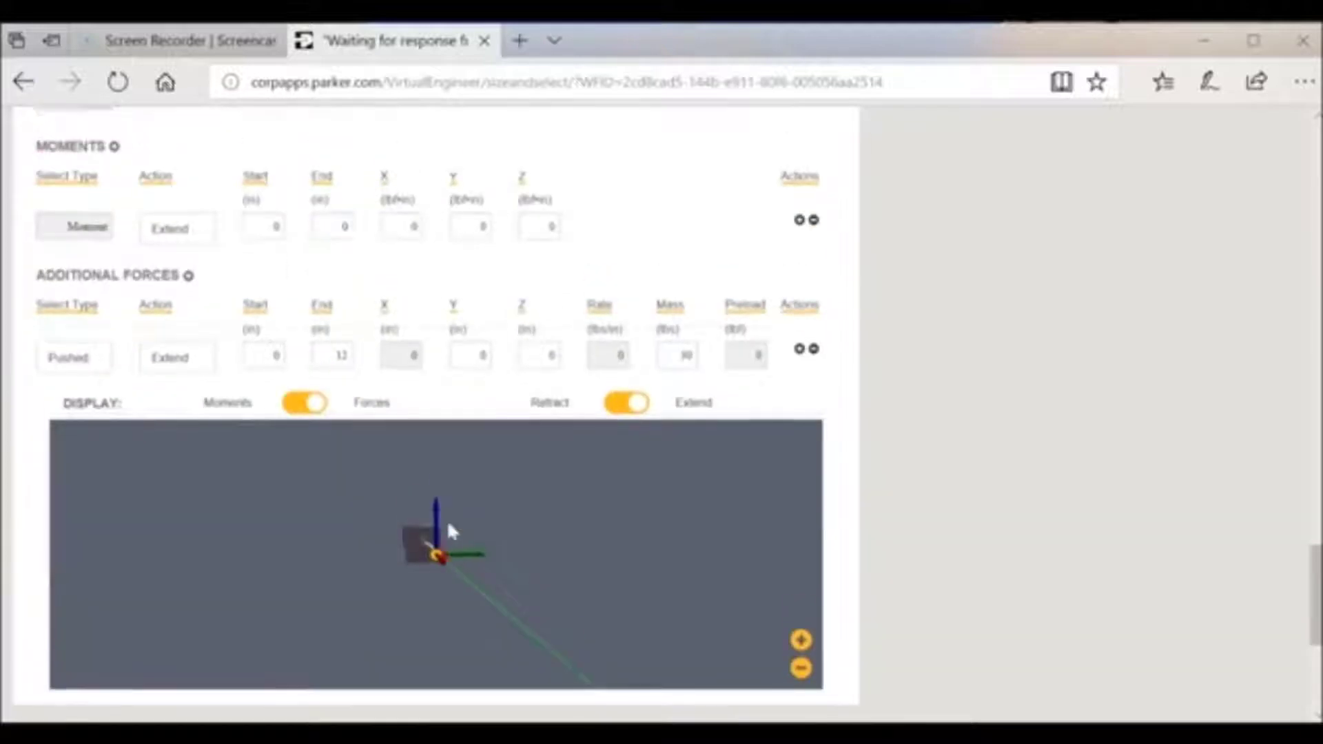
{"action": "scroll", "coordinate": [449, 531], "scroll_direction": "up", "scroll_amount": 1}
{"action": "left_click", "coordinate": [257, 616]}
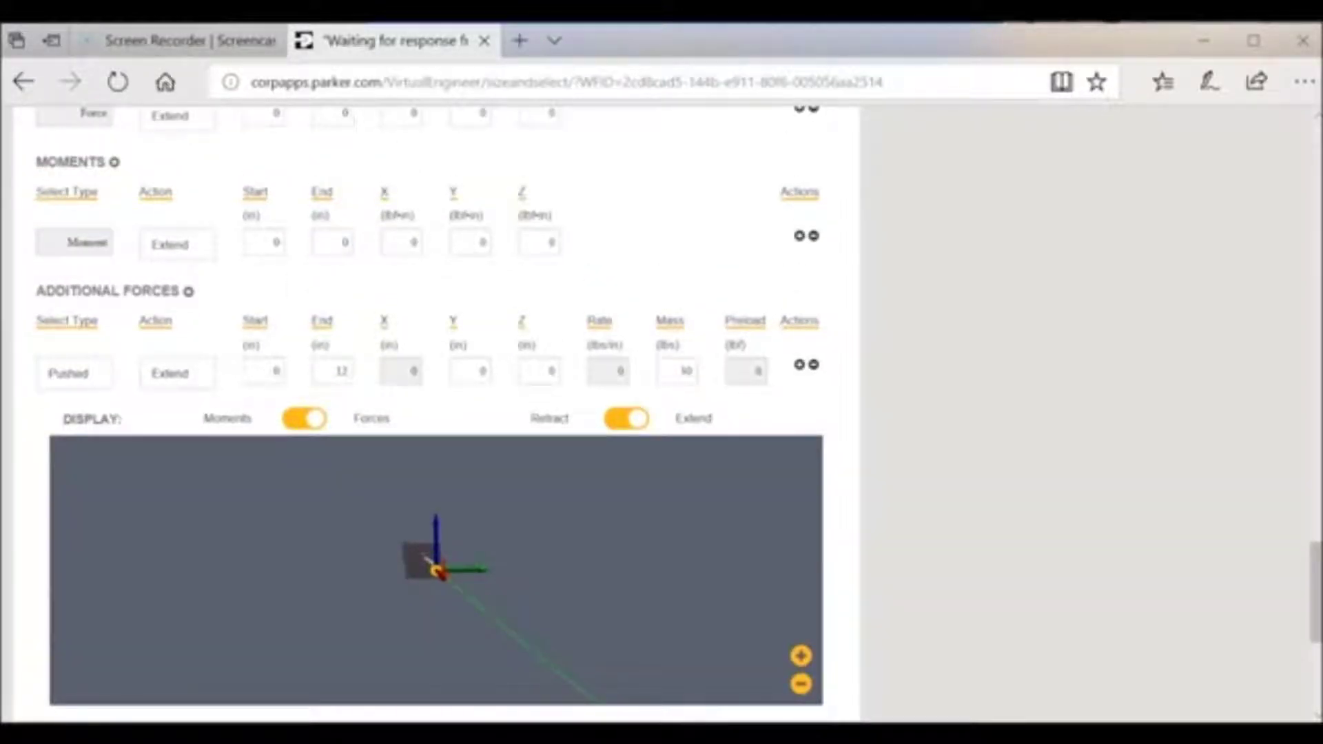
{"action": "scroll", "coordinate": [673, 660], "scroll_direction": "up", "scroll_amount": 15}
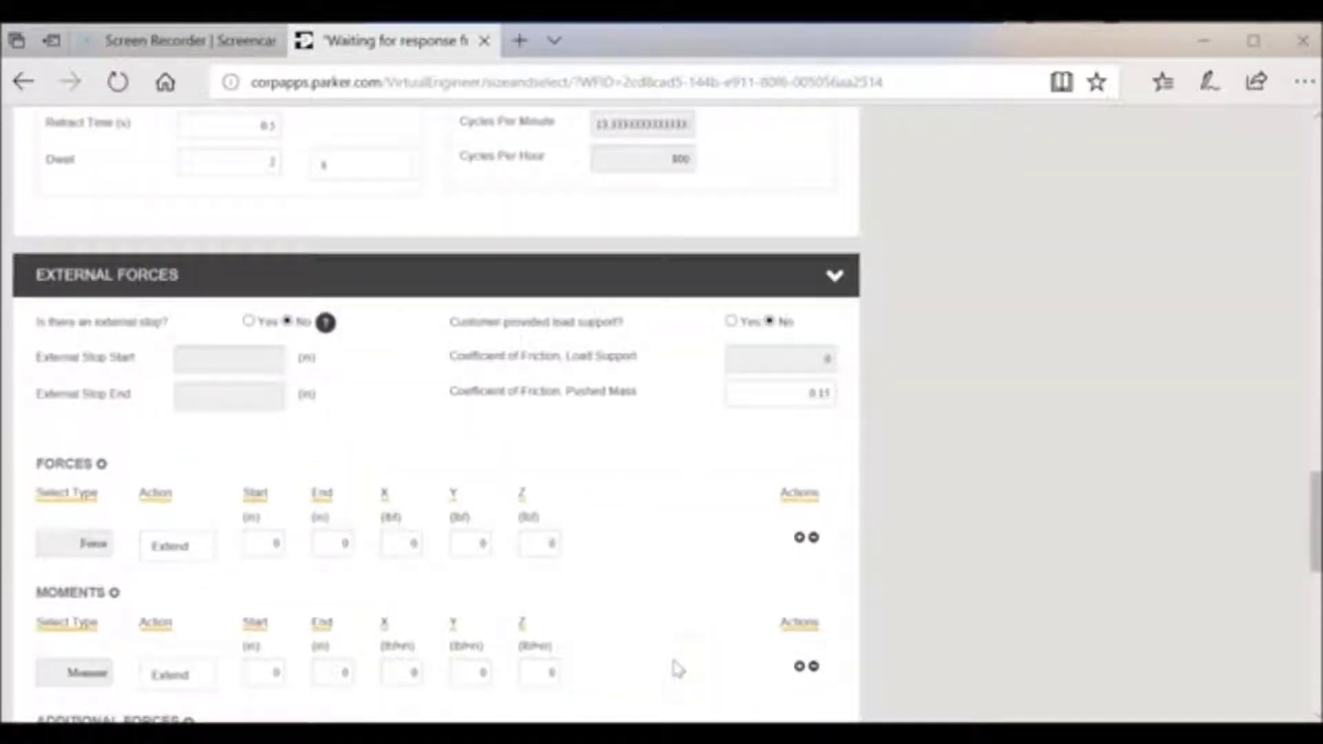
{"action": "scroll", "coordinate": [673, 658], "scroll_direction": "up", "scroll_amount": 10}
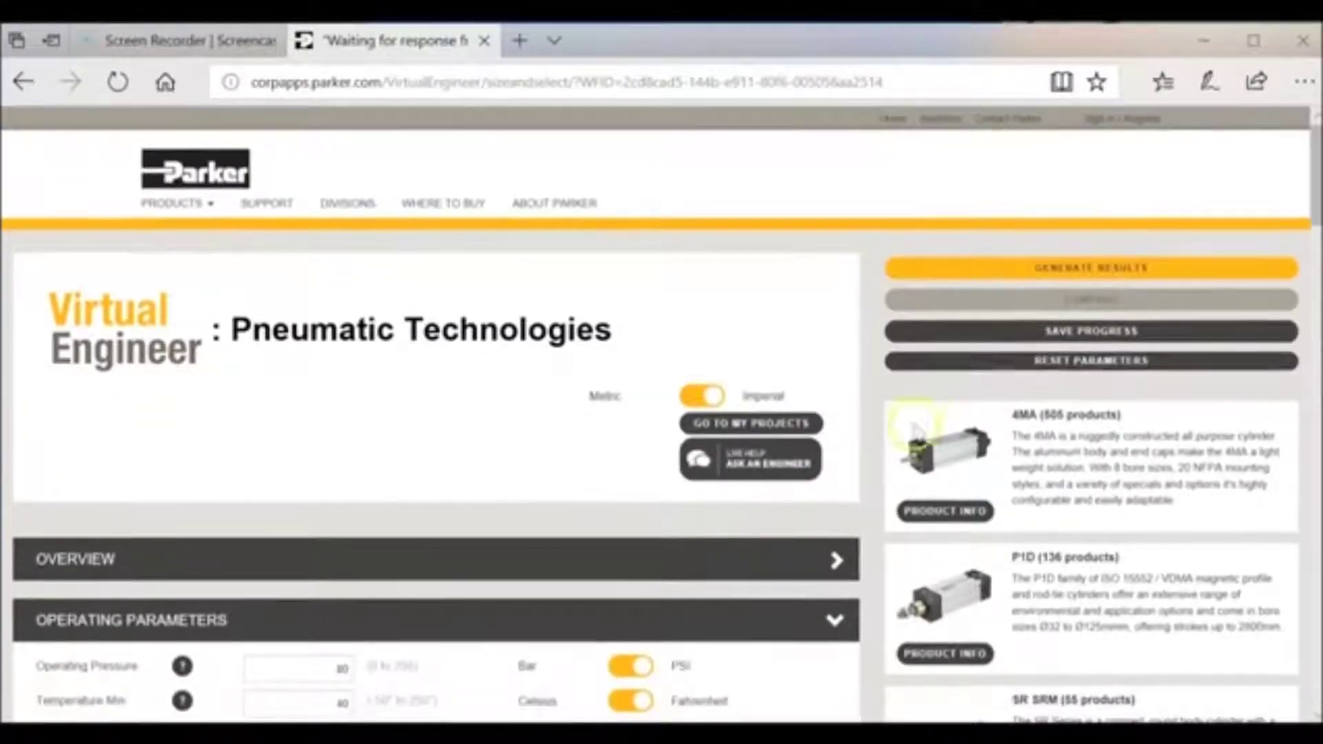
{"action": "left_click", "coordinate": [1100, 298]}
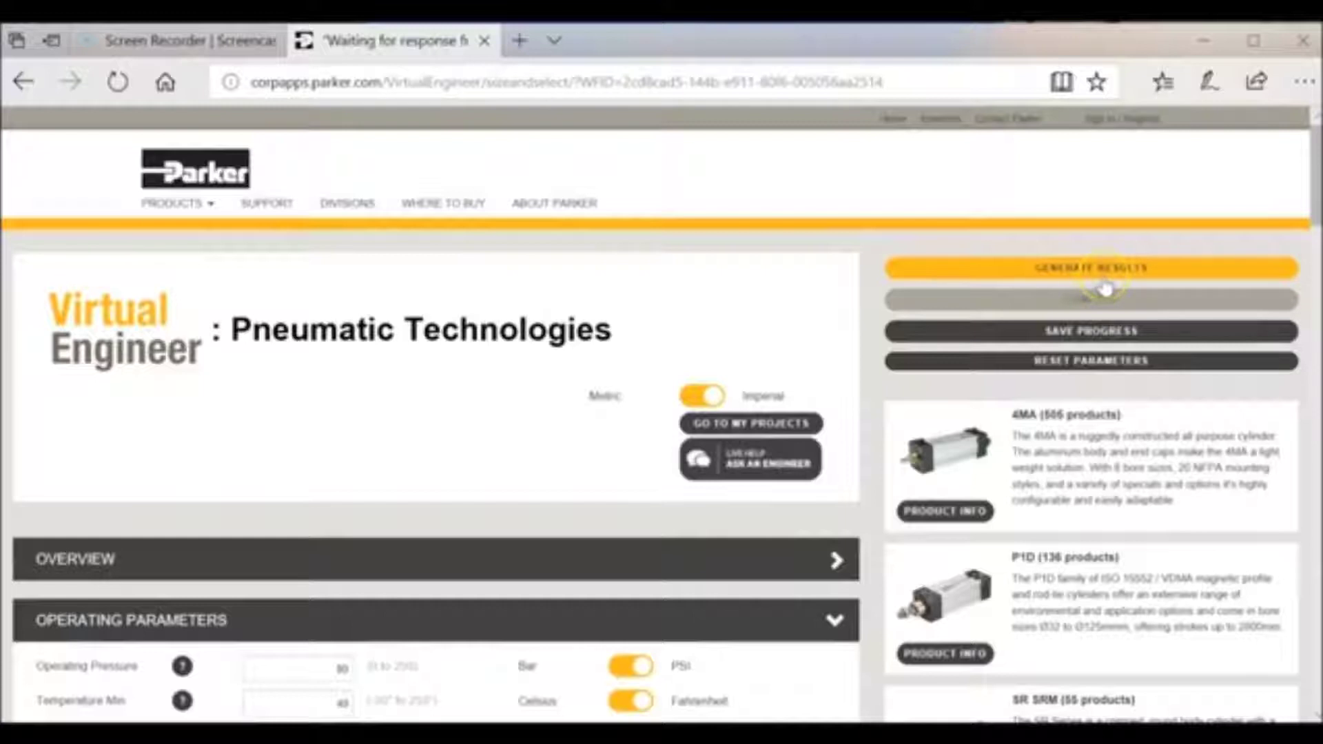
{"action": "left_click", "coordinate": [1102, 277]}
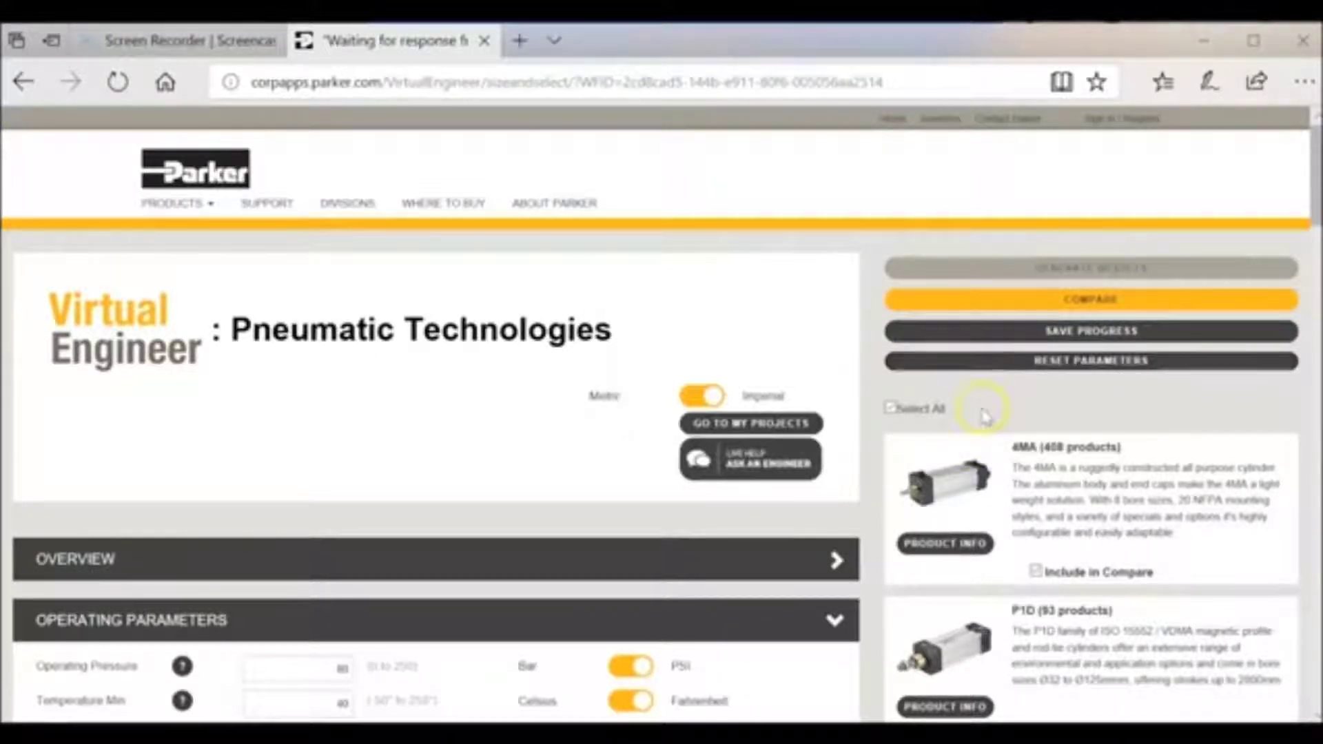
{"action": "scroll", "coordinate": [985, 415], "scroll_direction": "down", "scroll_amount": 3}
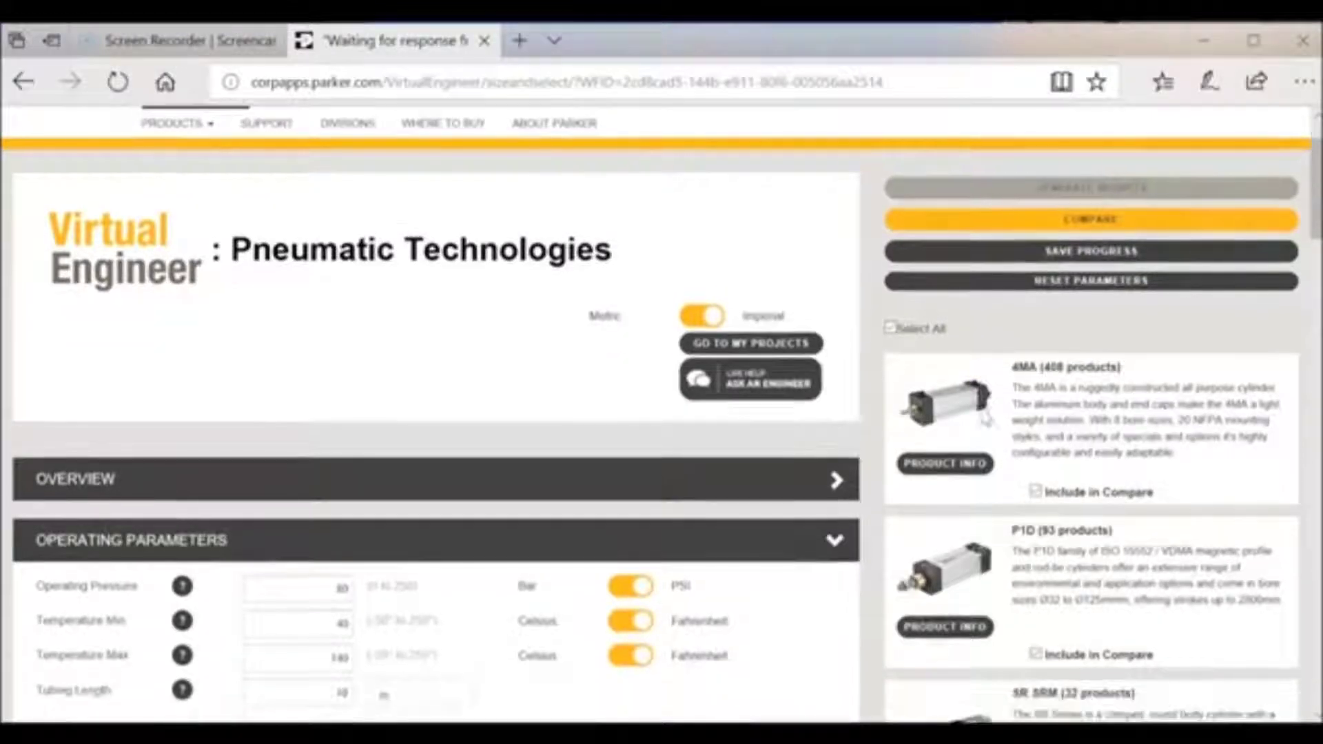
- Examine the list of matching product series, including the 4MA, P1D, SR, SRX and HB slide families
{"action": "scroll", "coordinate": [987, 419], "scroll_direction": "down", "scroll_amount": 3}
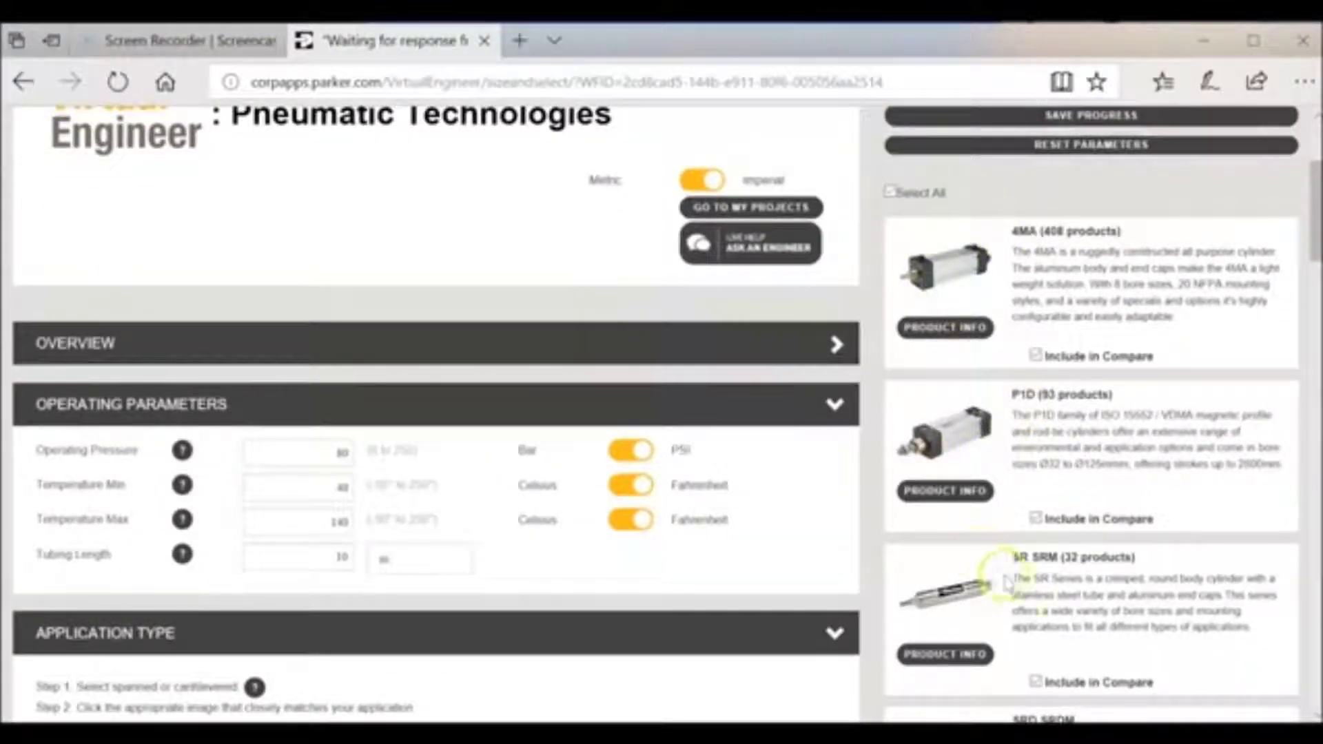
{"action": "scroll", "coordinate": [1002, 584], "scroll_direction": "down", "scroll_amount": 7}
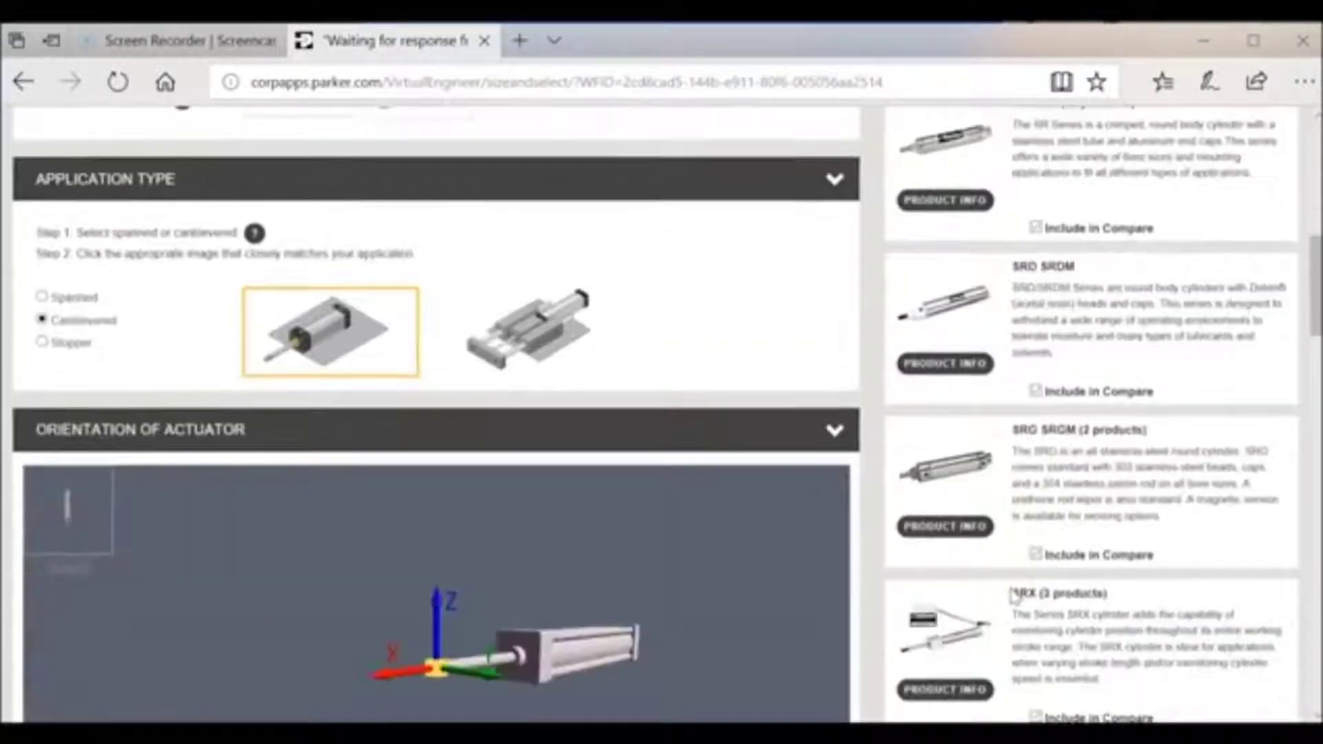
{"action": "scroll", "coordinate": [1013, 592], "scroll_direction": "down", "scroll_amount": 7}
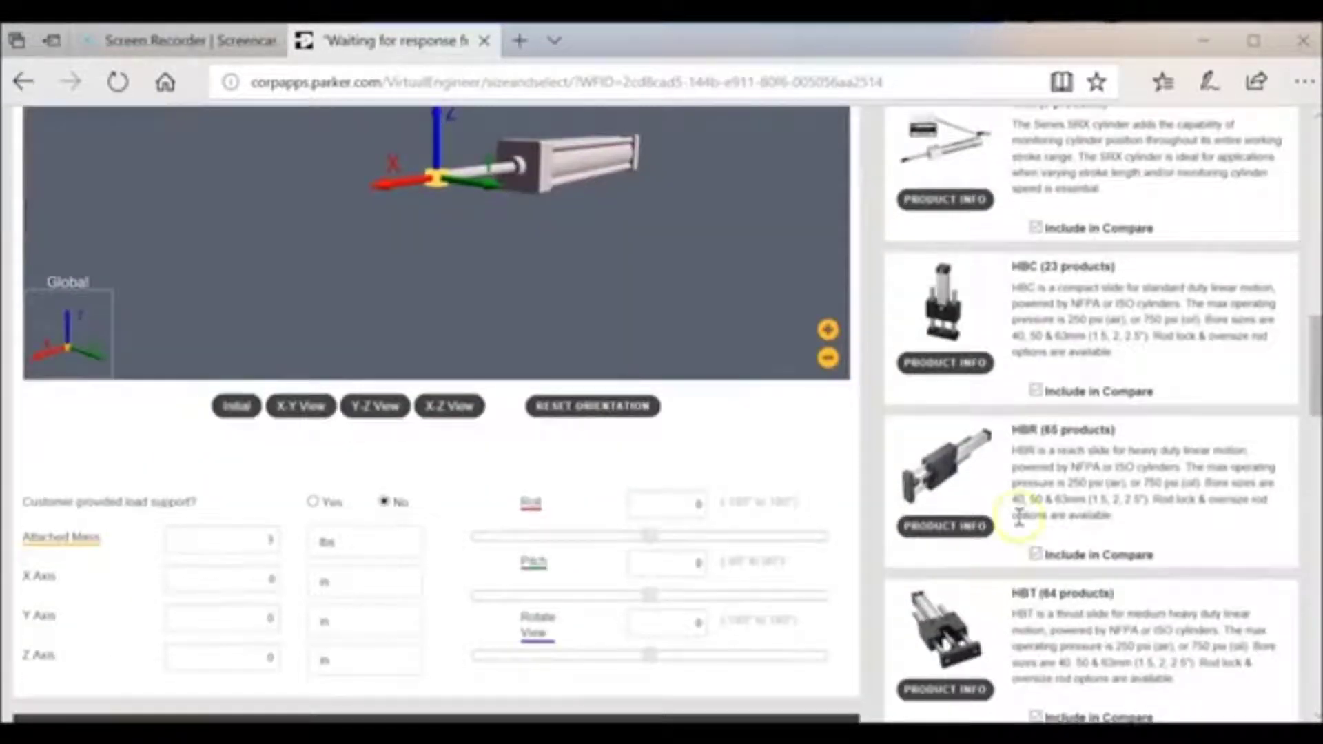
{"action": "scroll", "coordinate": [1063, 323], "scroll_direction": "down", "scroll_amount": 3}
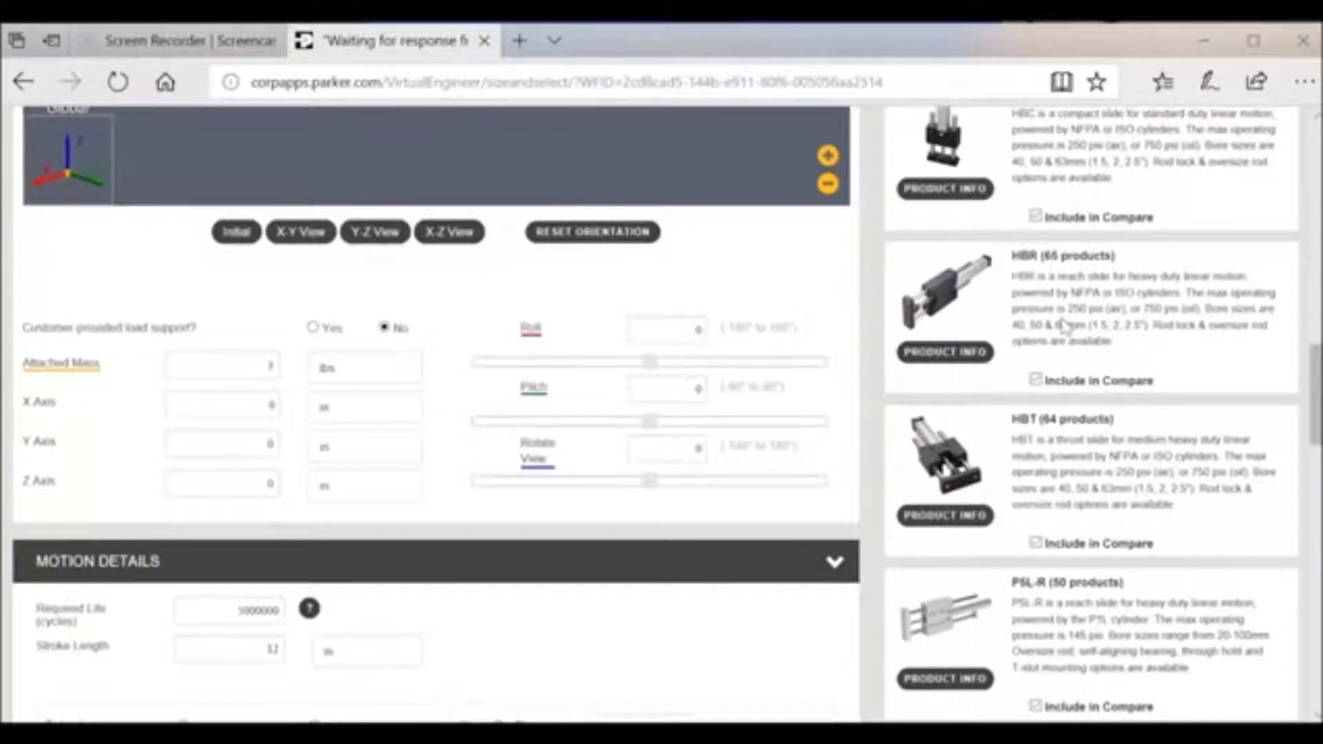
{"action": "scroll", "coordinate": [1061, 331], "scroll_direction": "down", "scroll_amount": 2}
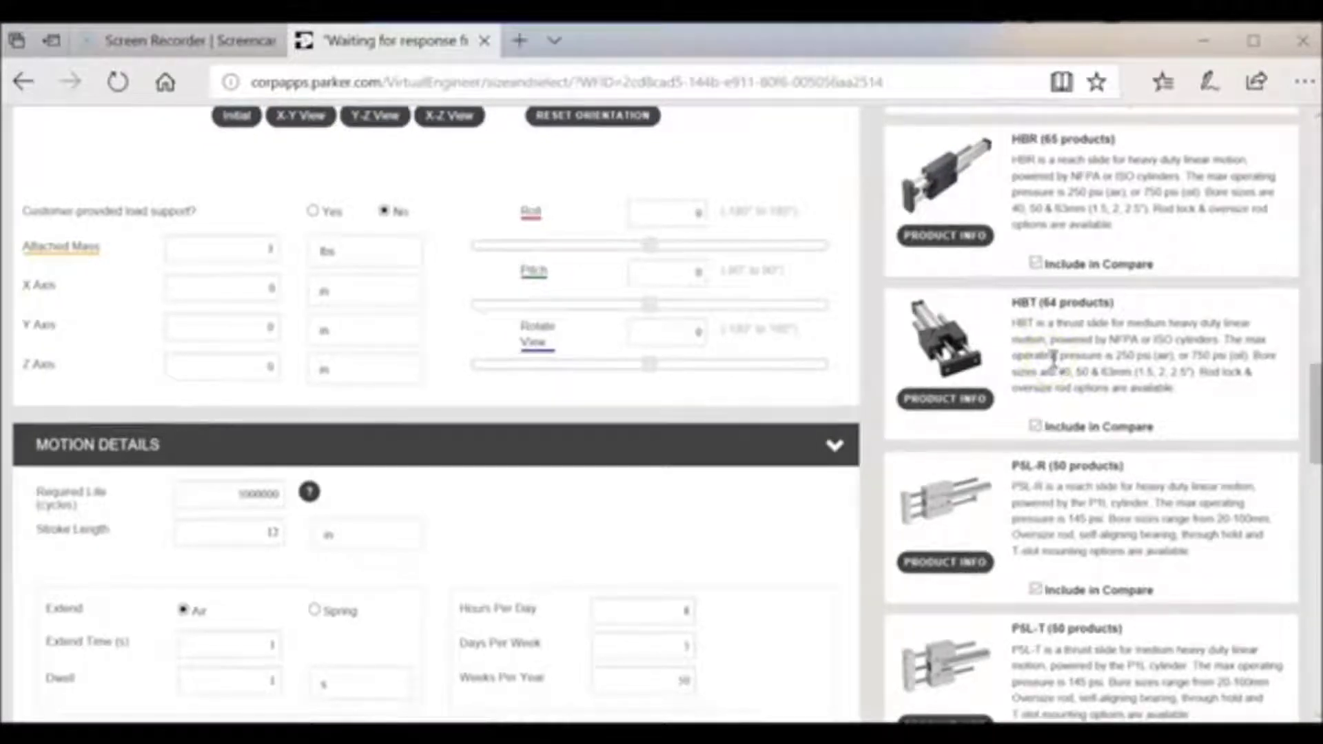
{"action": "scroll", "coordinate": [1055, 341], "scroll_direction": "up", "scroll_amount": 2}
{"action": "scroll", "coordinate": [1053, 358], "scroll_direction": "up", "scroll_amount": 12}
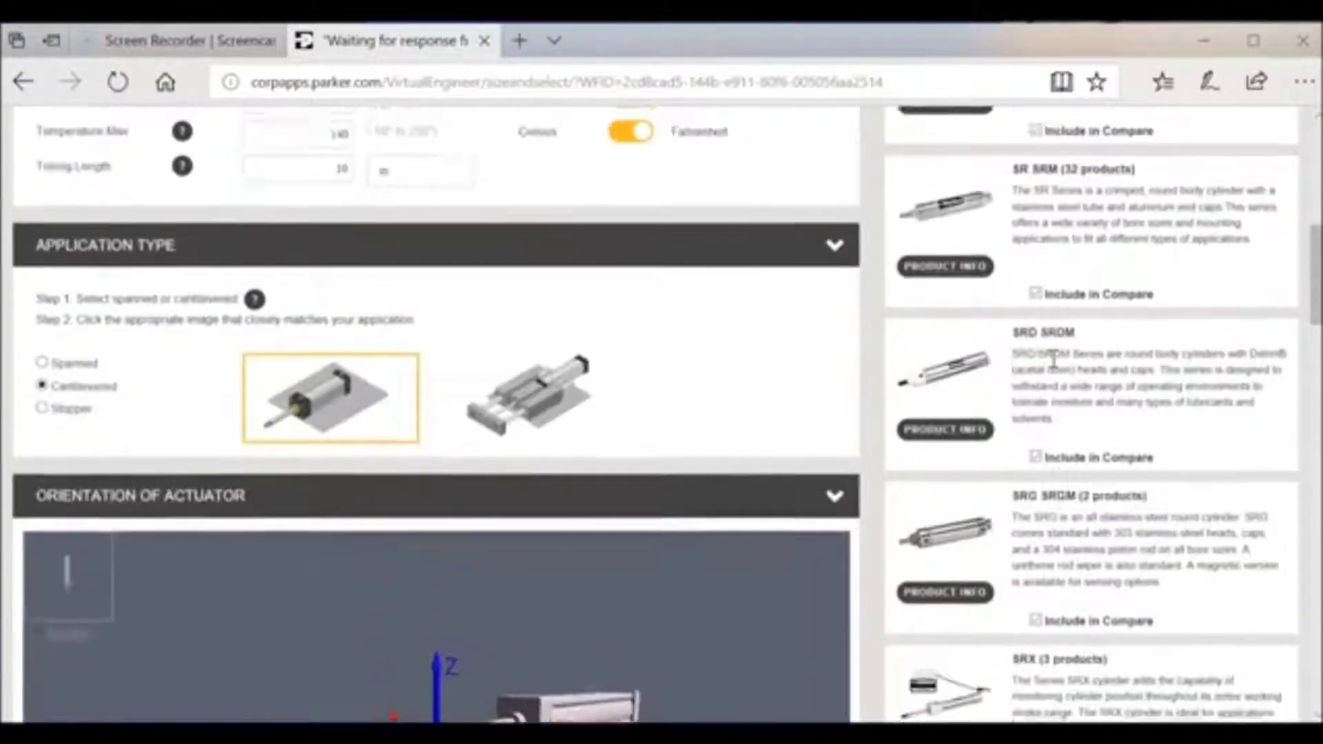
{"action": "scroll", "coordinate": [1053, 359], "scroll_direction": "up", "scroll_amount": 4}
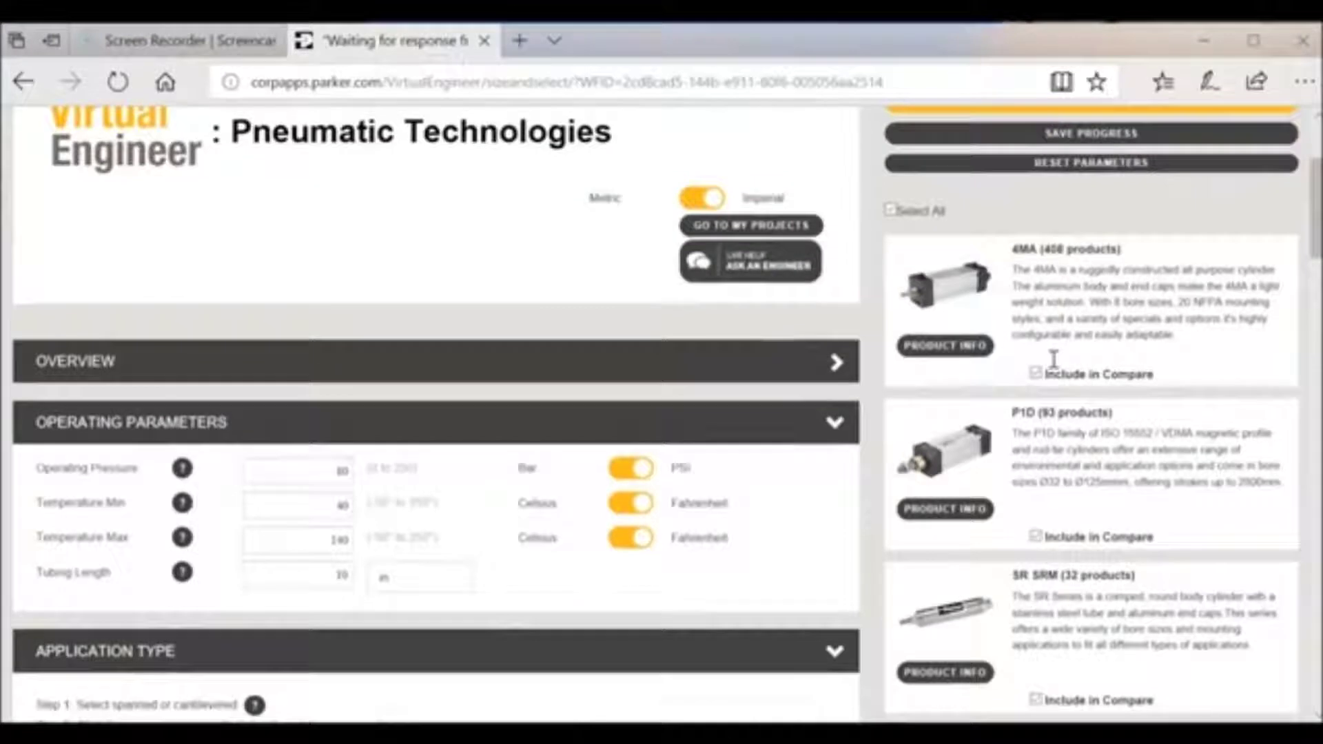
{"action": "left_click", "coordinate": [945, 475]}
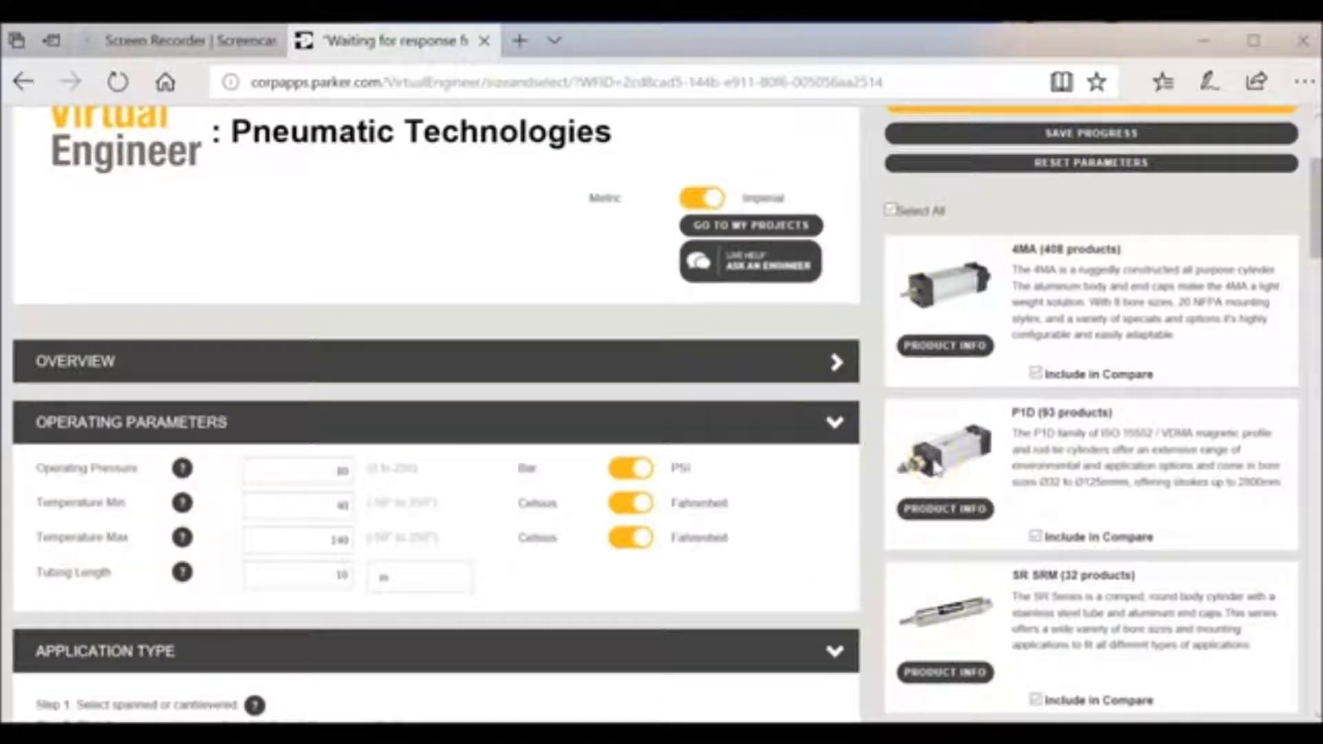
{"action": "scroll", "coordinate": [937, 469], "scroll_direction": "up", "scroll_amount": 2}
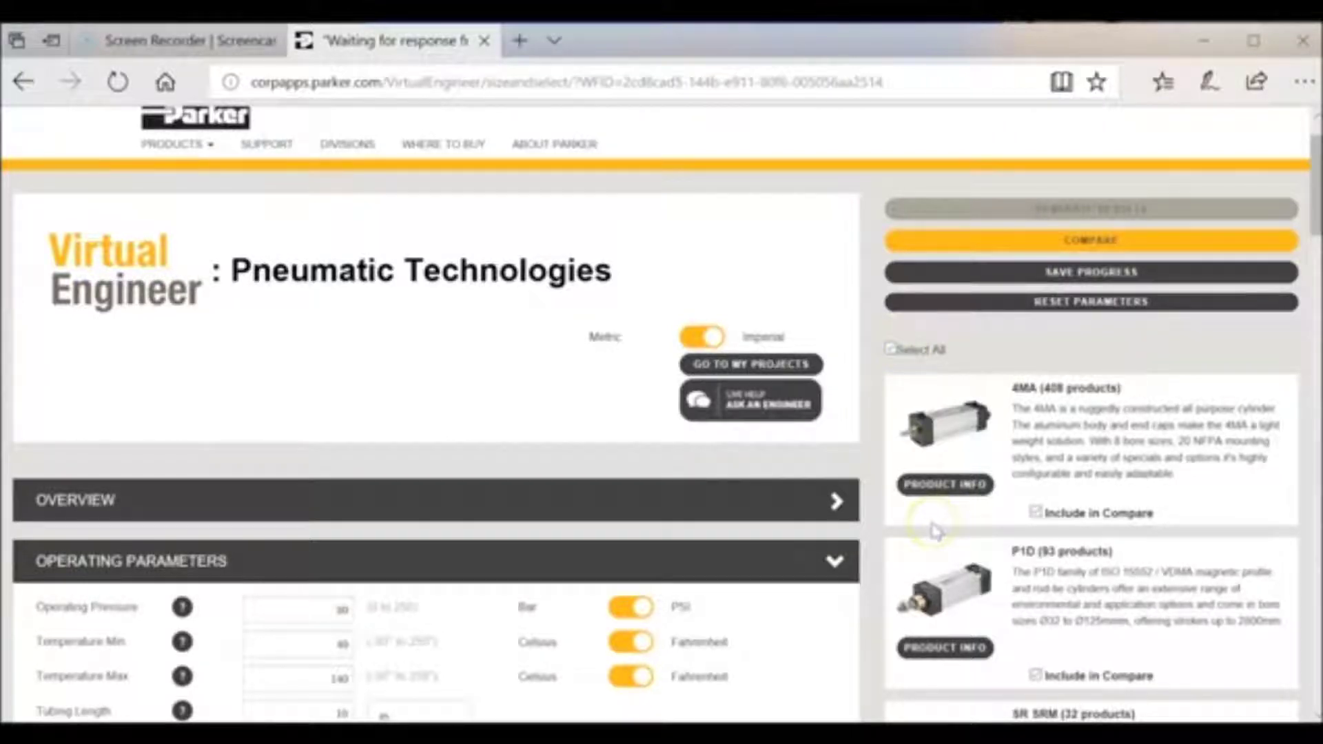
- Open the comparison of the matching linear actuators and review their products, relative prices, lead times and life
{"action": "left_click", "coordinate": [1017, 239]}
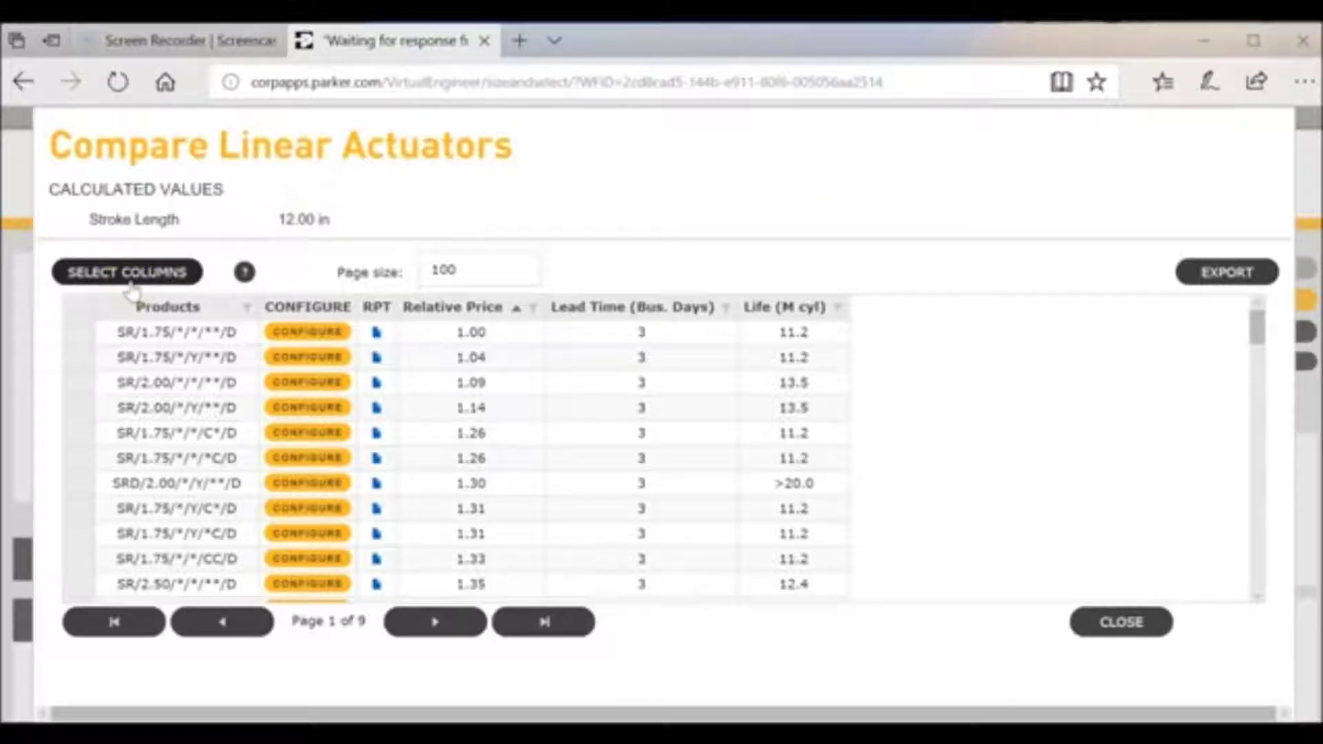
{"action": "left_click", "coordinate": [93, 282]}
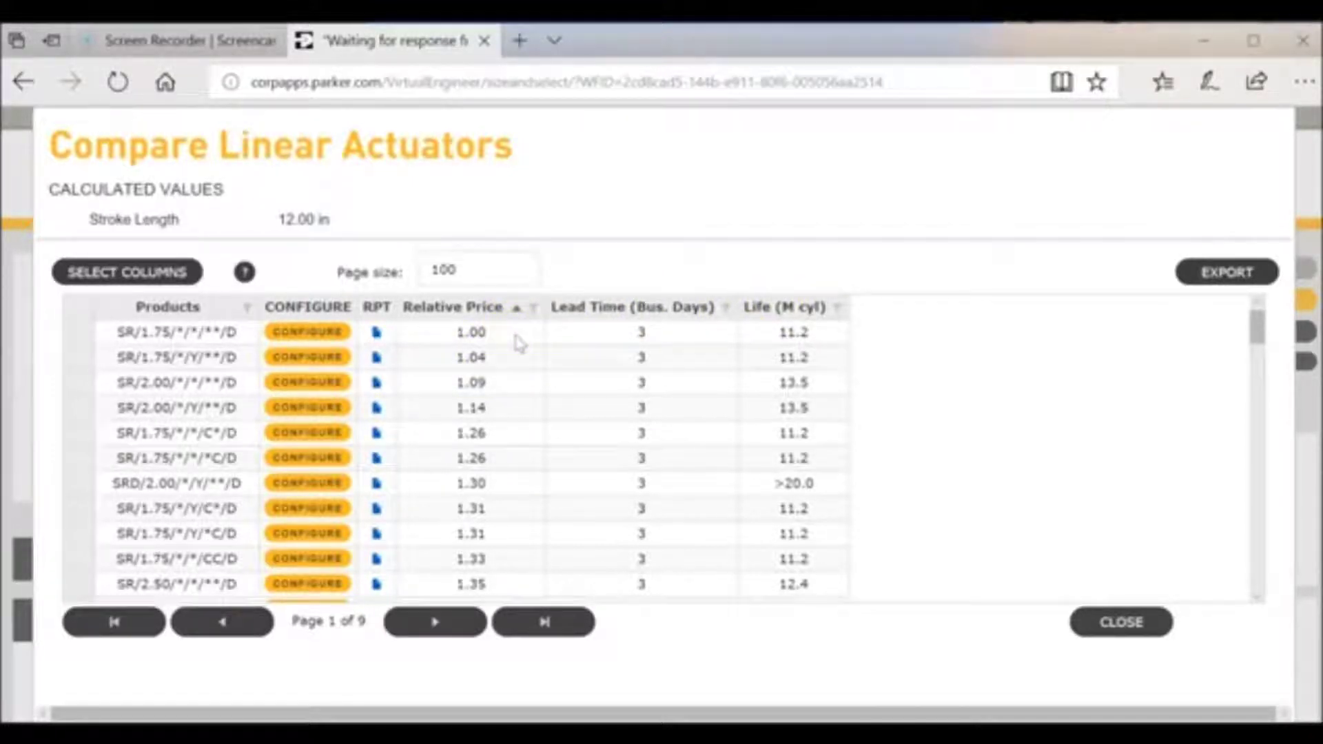
{"action": "left_click", "coordinate": [153, 347]}
{"action": "left_click", "coordinate": [484, 332]}
{"action": "left_click", "coordinate": [148, 411]}
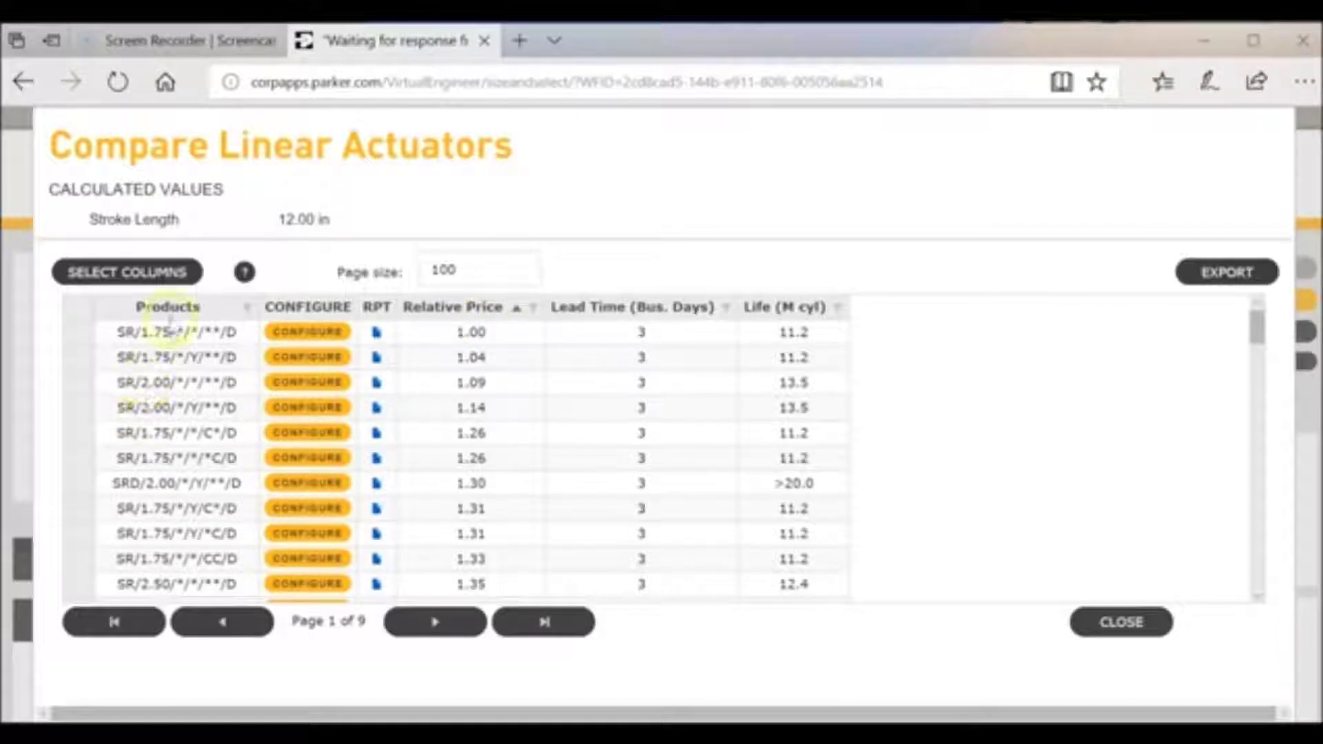
{"action": "left_click", "coordinate": [162, 386]}
- Add the Valve Cv and Seal Breakaway Pressure columns to the actuator comparison table
{"action": "left_click", "coordinate": [157, 273]}
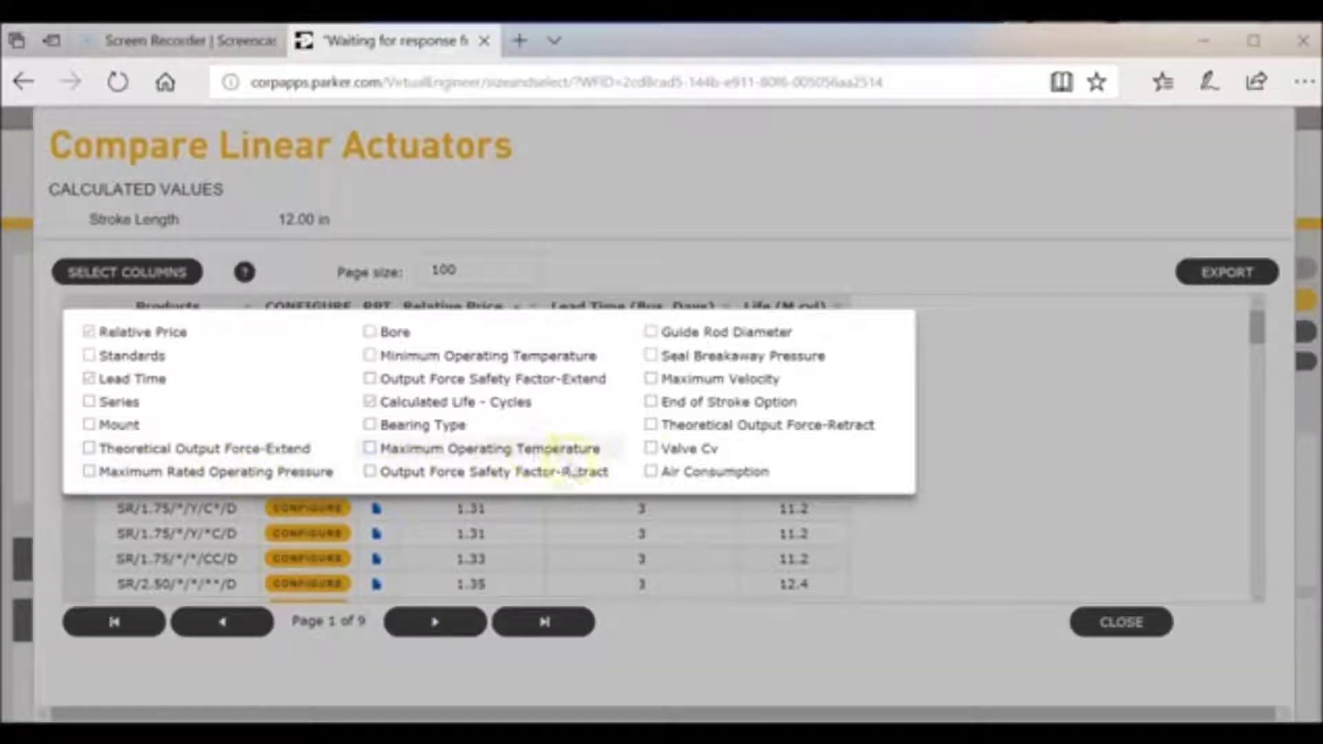
{"action": "left_click", "coordinate": [651, 449]}
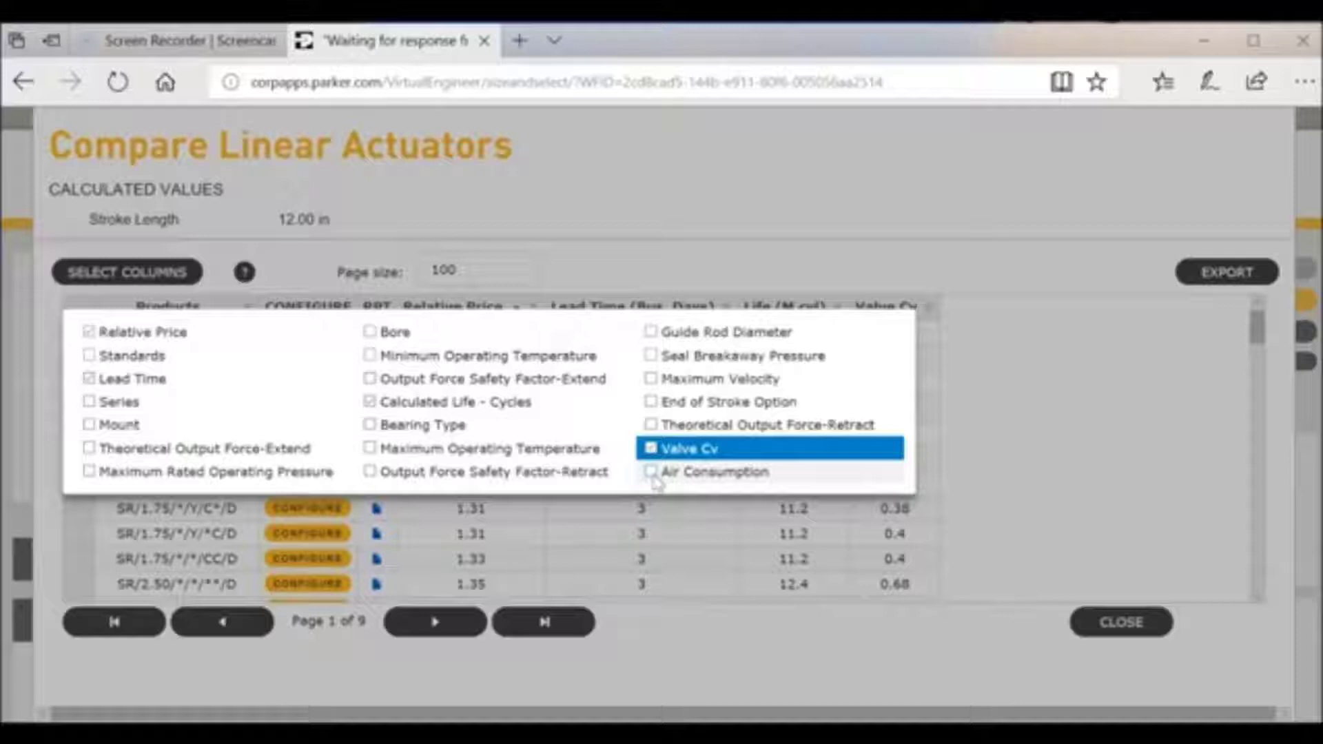
{"action": "left_click", "coordinate": [651, 356]}
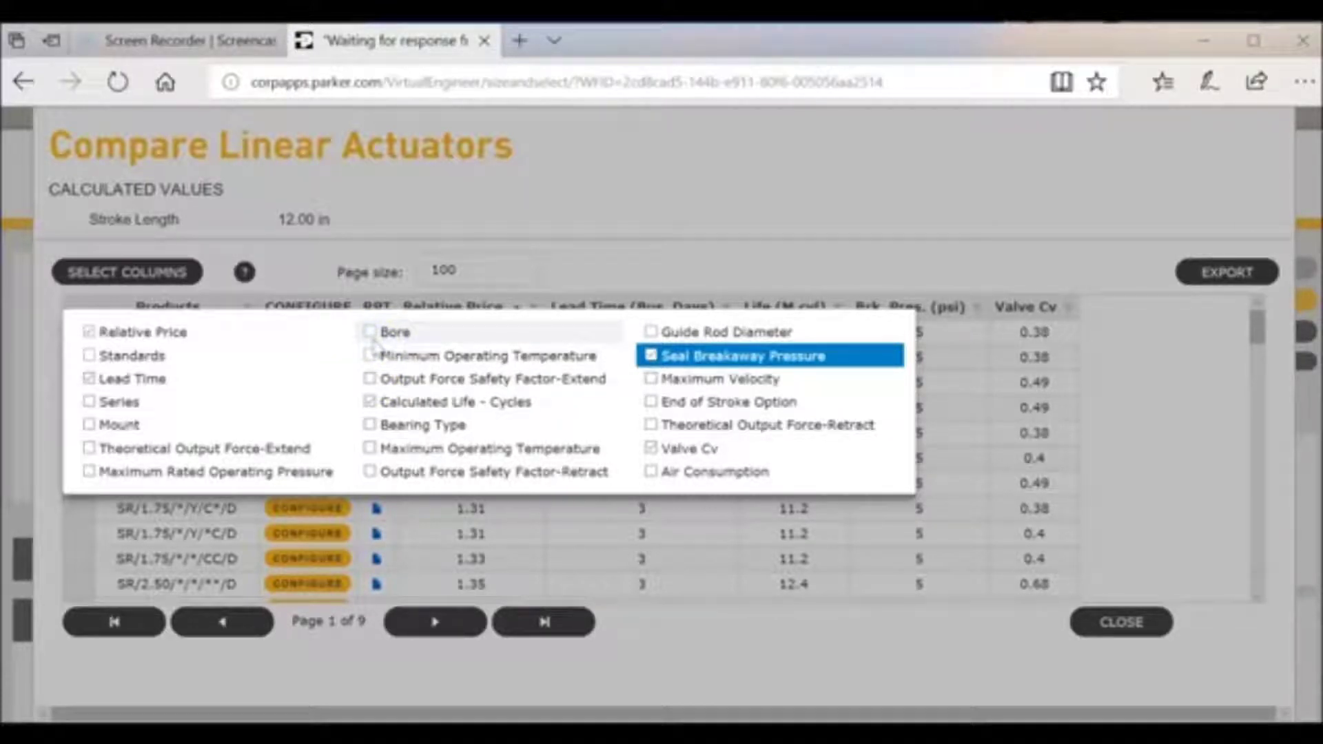
{"action": "left_click", "coordinate": [704, 282]}
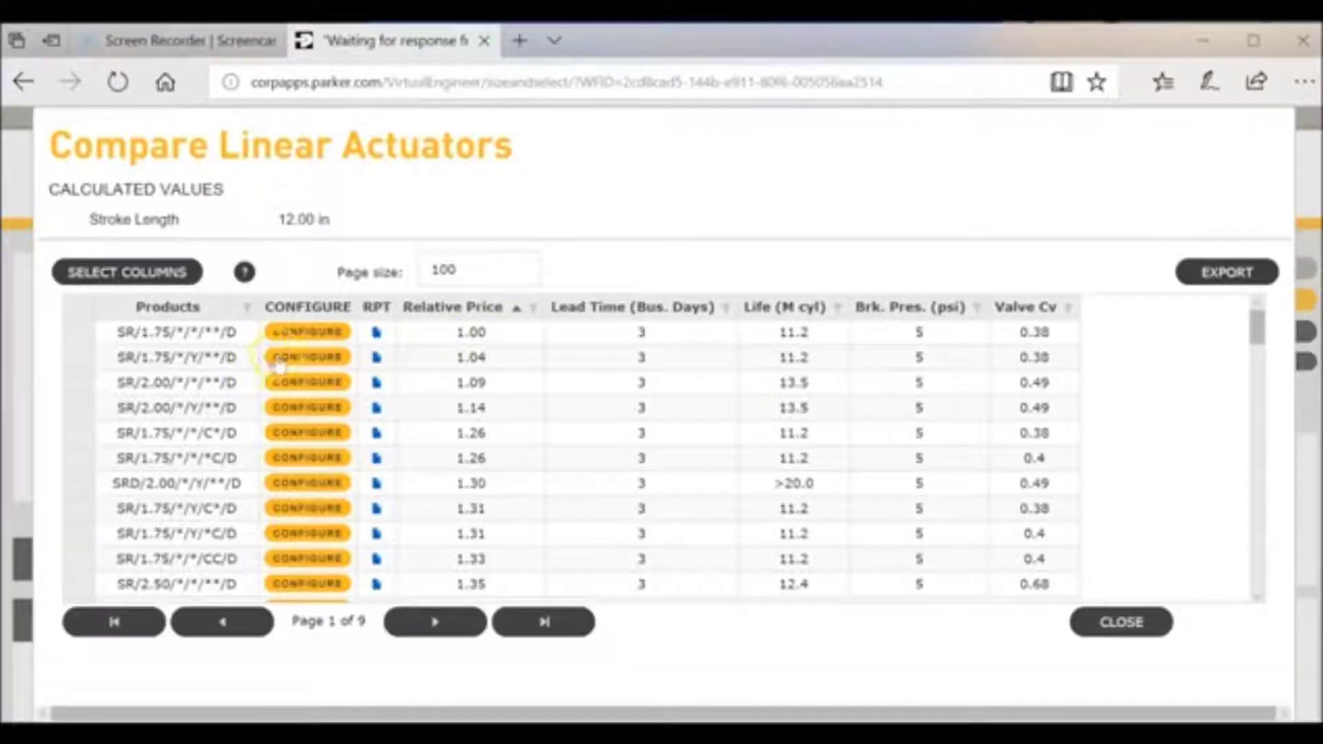
- Configure the lowest-priced SR cylinder with 1.75 bore and choose piston code B, with bumpers
{"action": "left_click", "coordinate": [314, 334]}
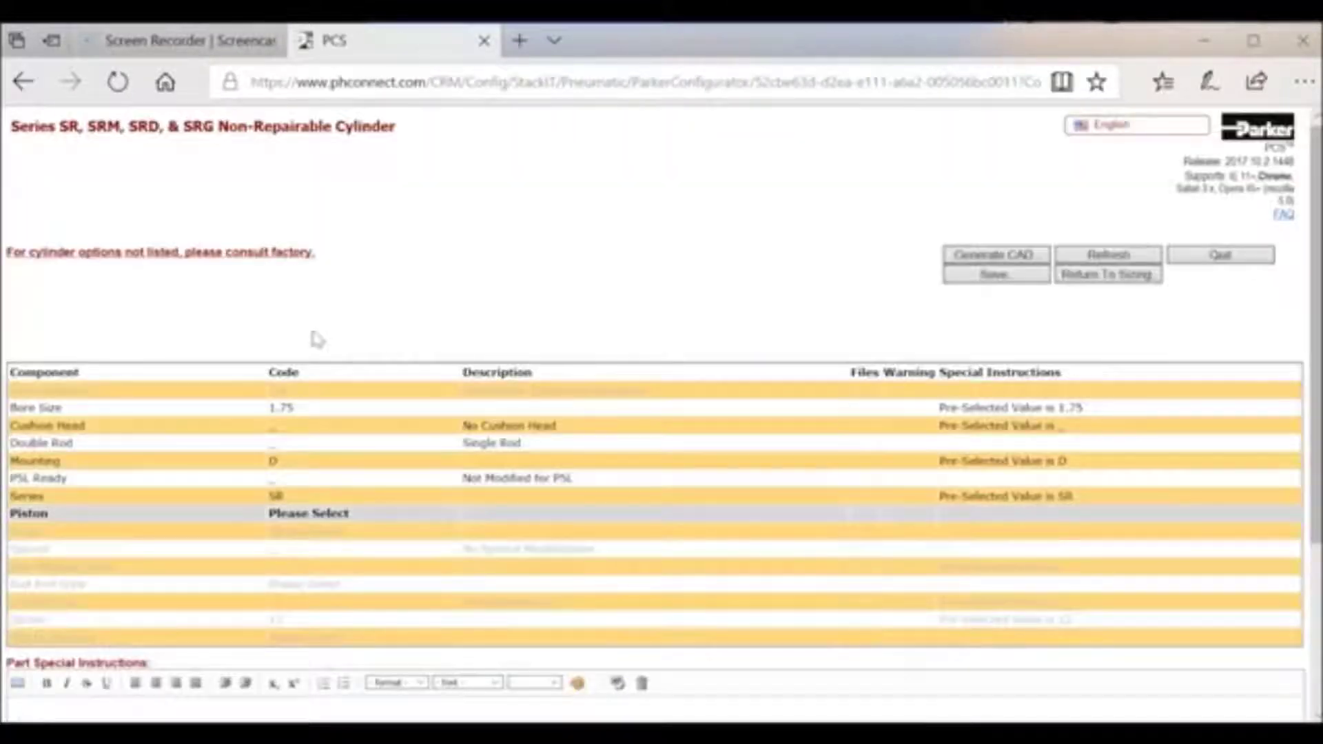
{"action": "left_click", "coordinate": [312, 413]}
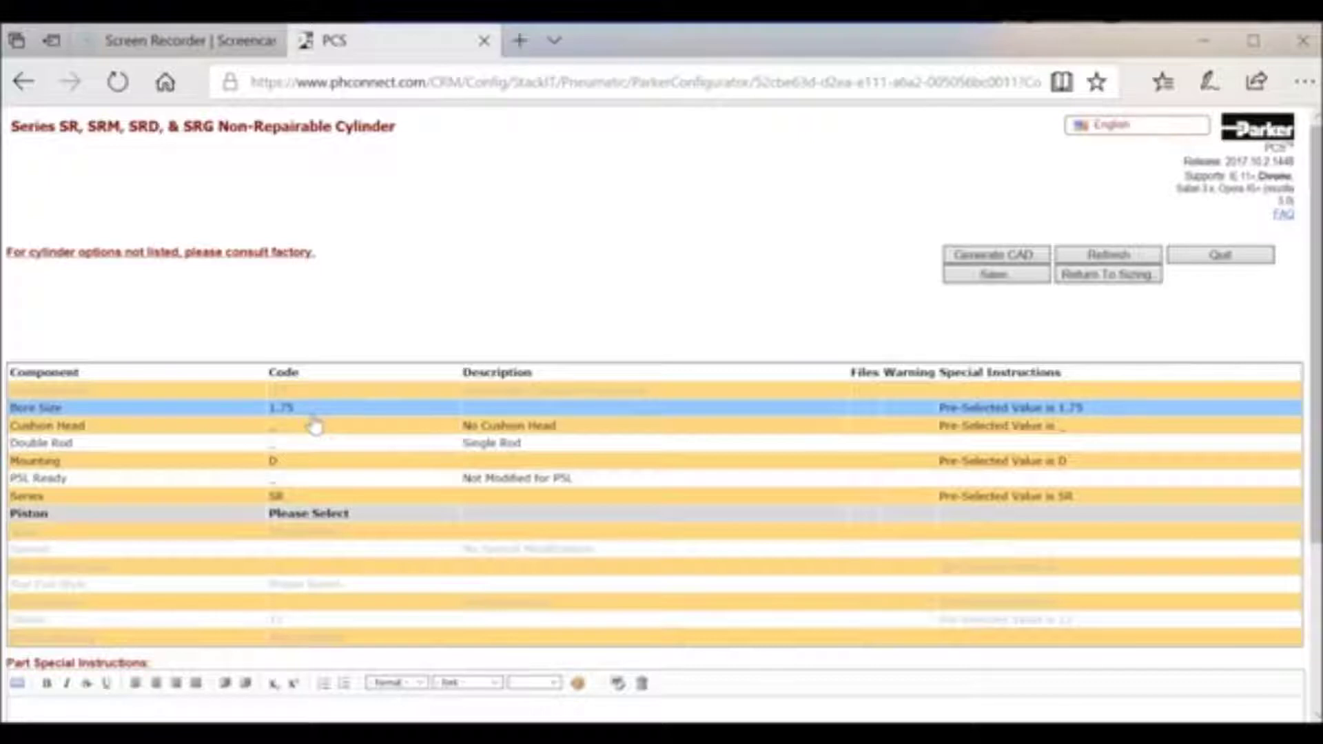
{"action": "left_click", "coordinate": [310, 523]}
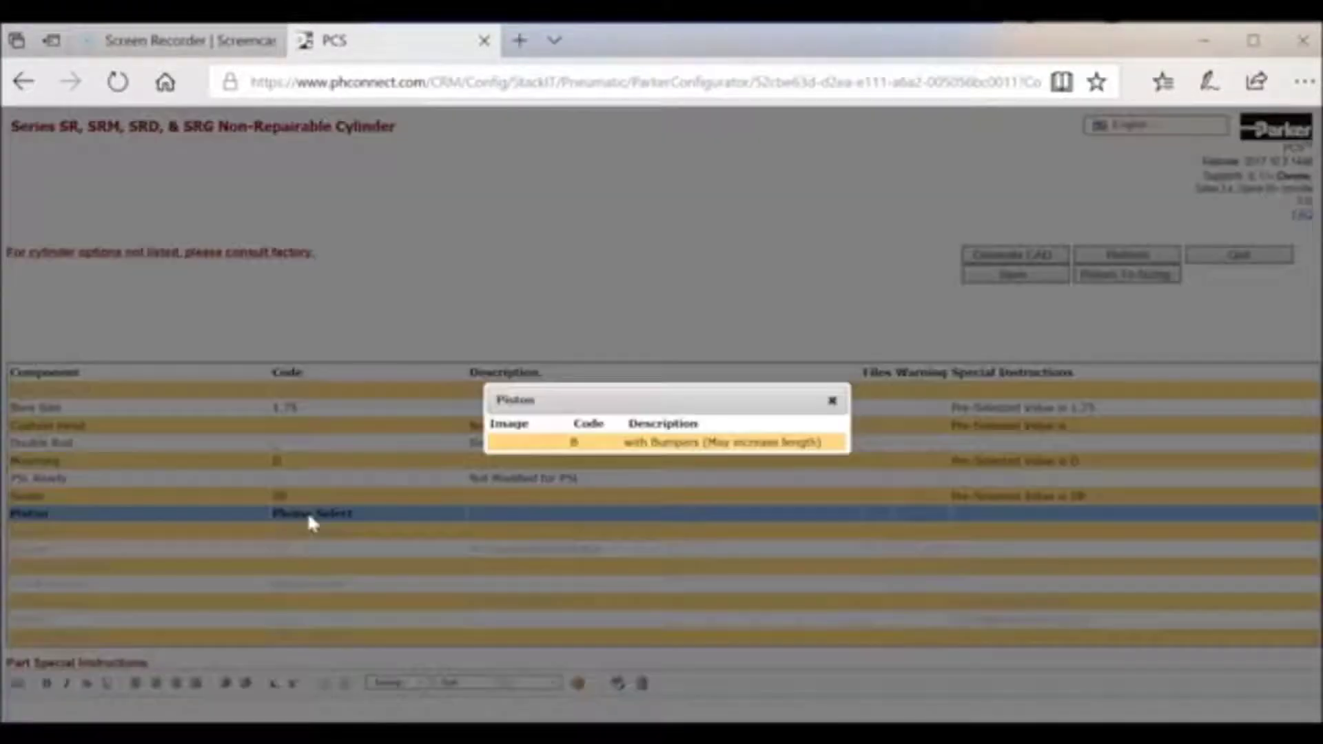
{"action": "left_click", "coordinate": [616, 444]}
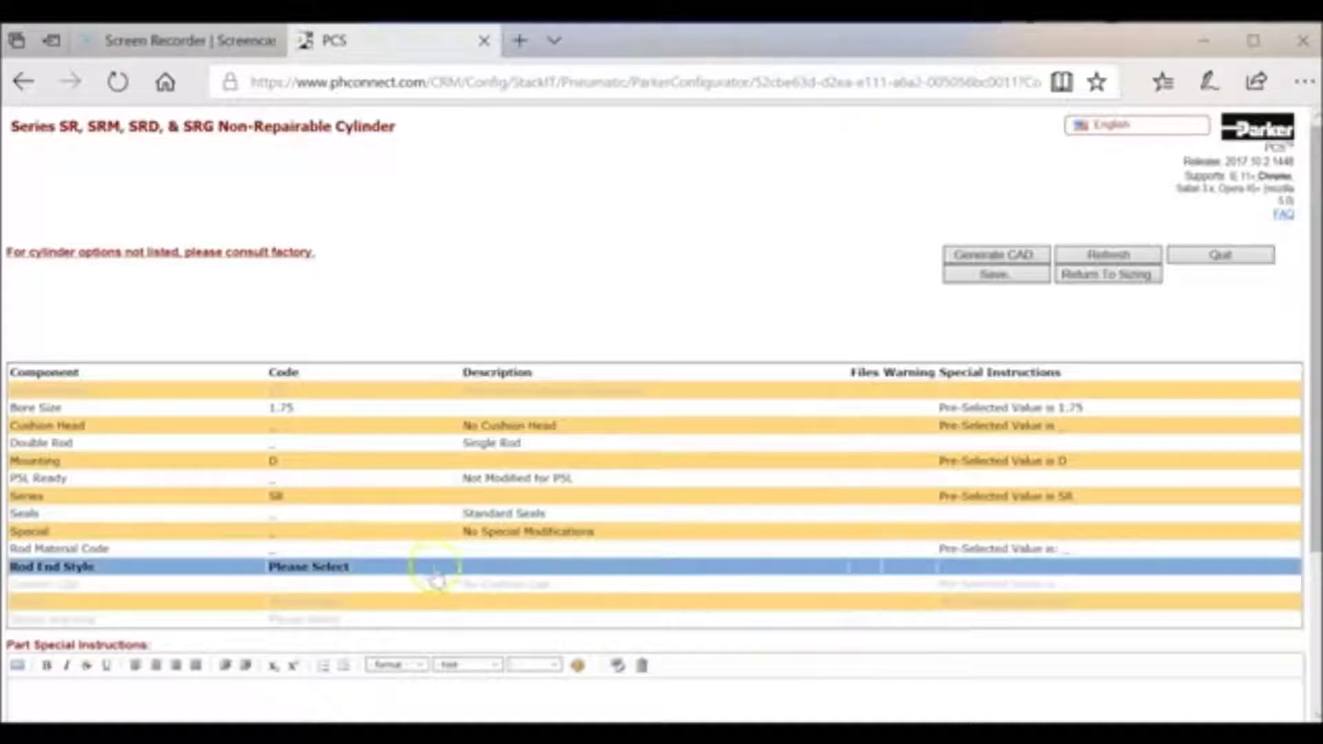
- Set the cylinder's rod end style to Standard Rod End (Male)
{"action": "left_click", "coordinate": [333, 566]}
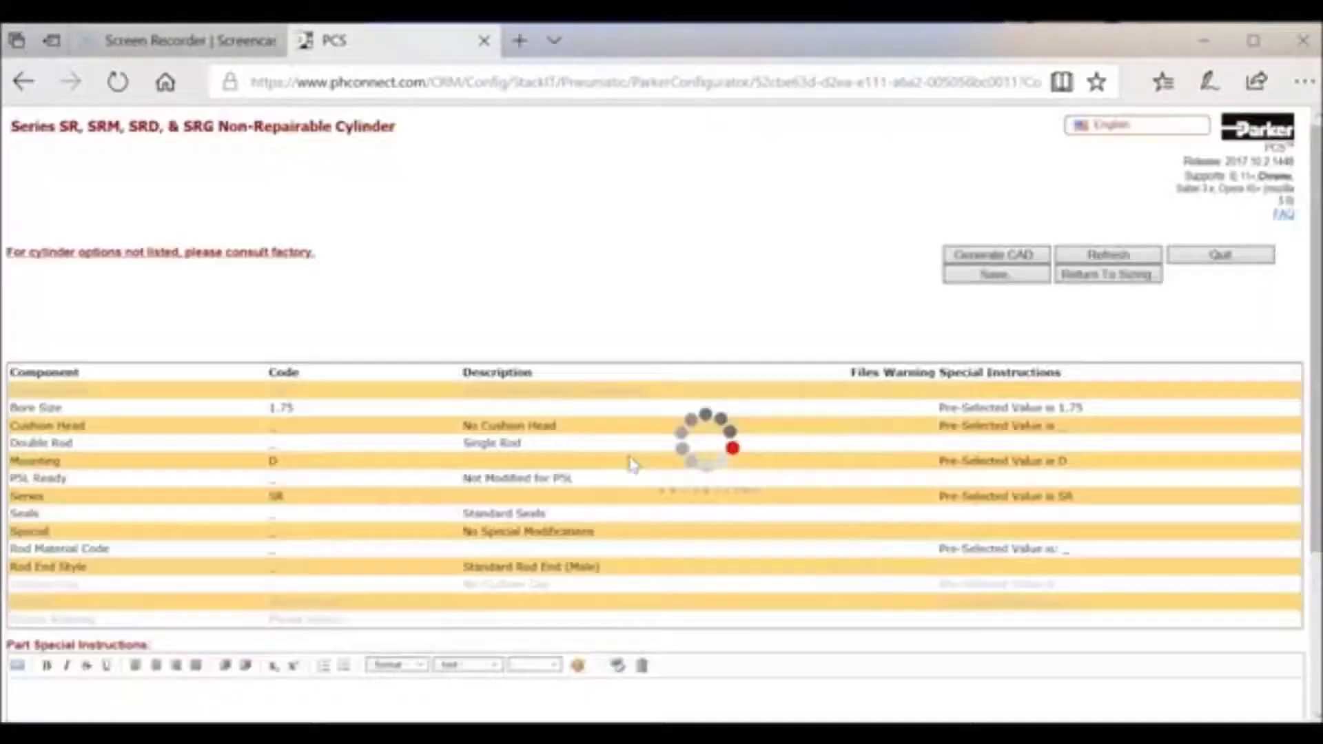
{"action": "left_click", "coordinate": [493, 463]}
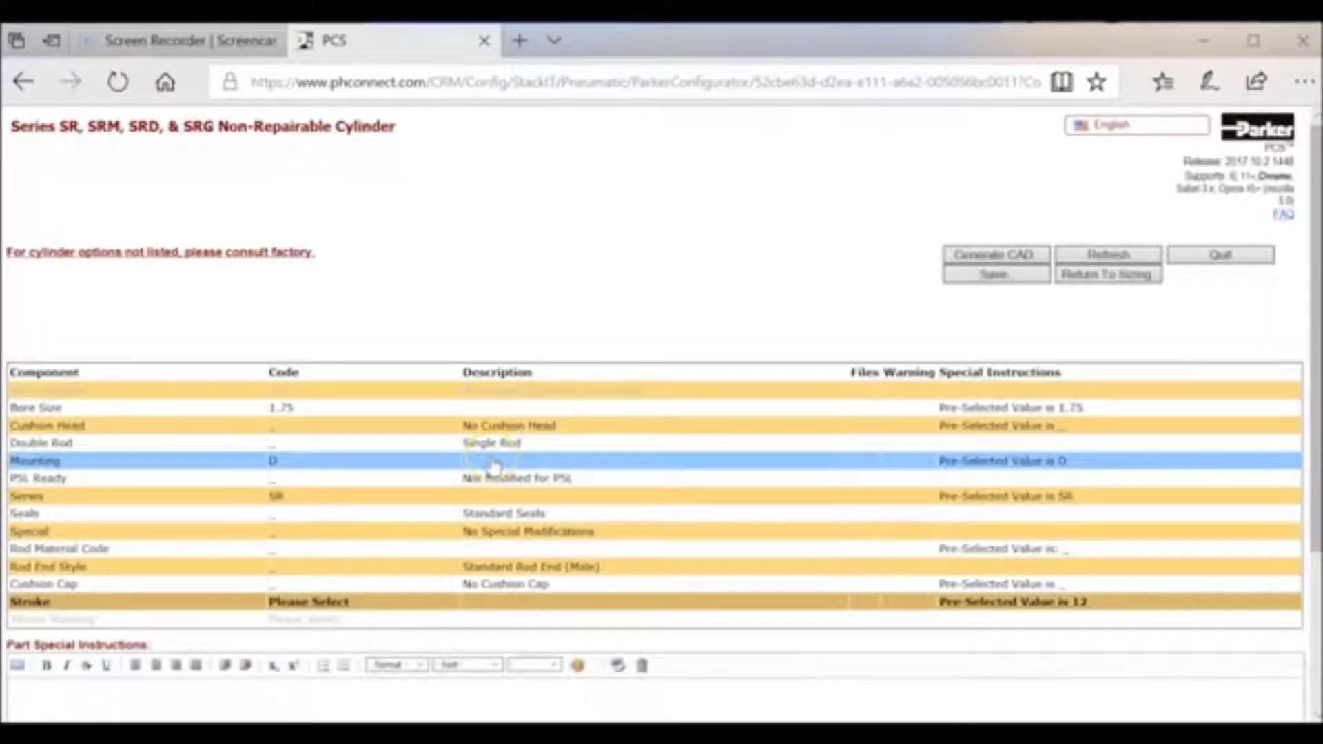
{"action": "left_click", "coordinate": [491, 349]}
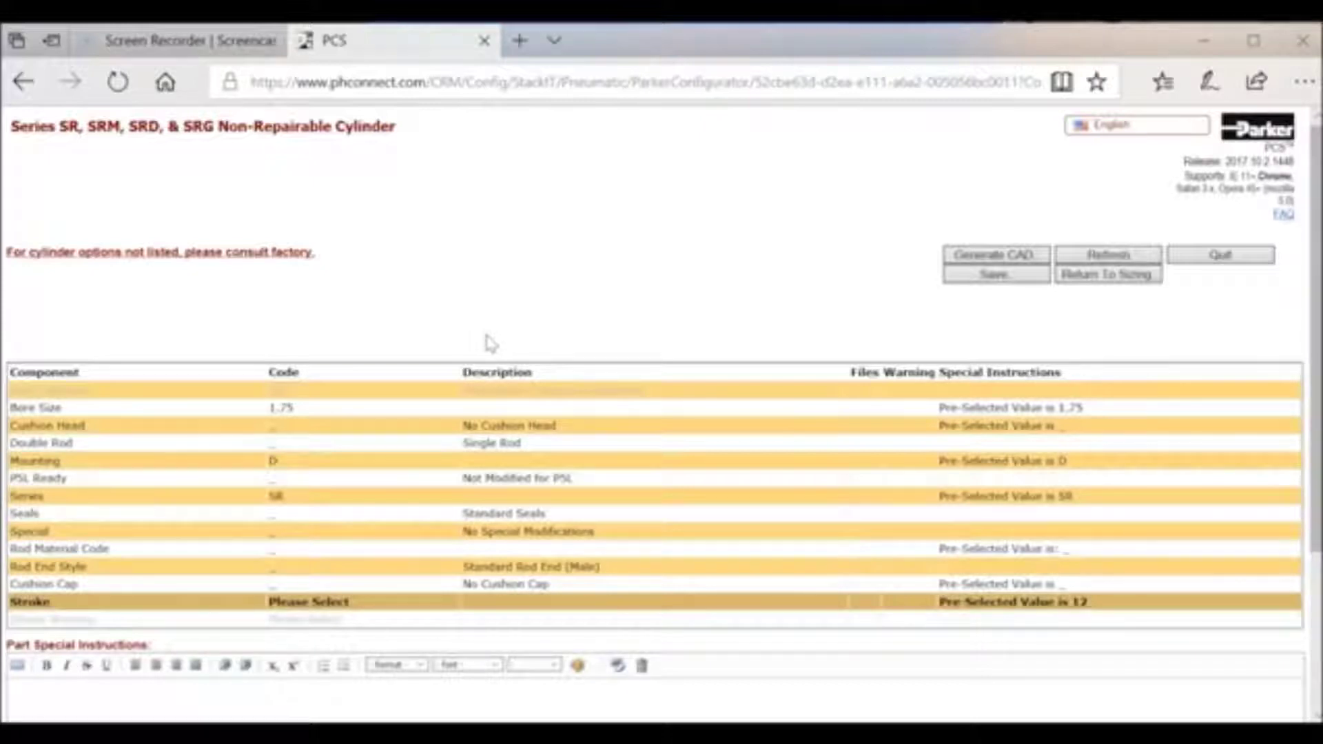
- Set the cylinder's stroke code to 12 inches
{"action": "left_click", "coordinate": [329, 603]}
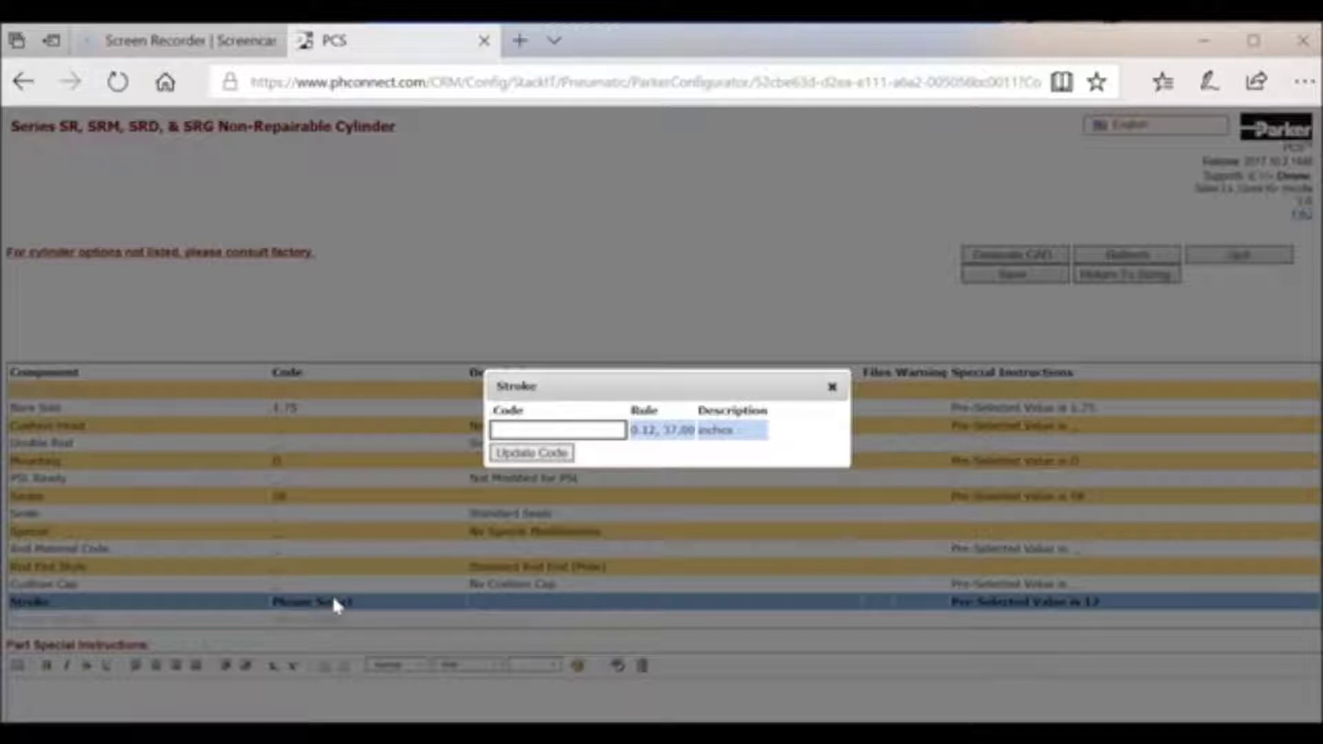
{"action": "left_click", "coordinate": [565, 428]}
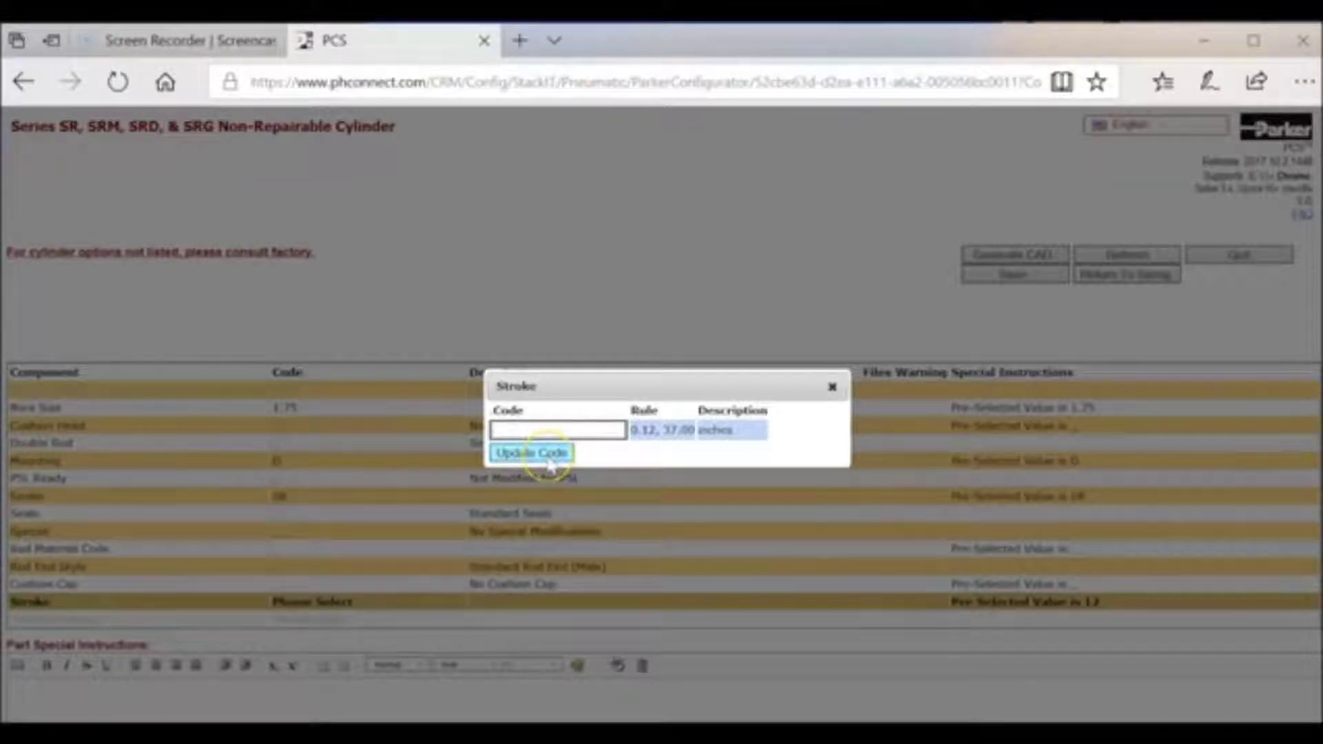
{"action": "left_click", "coordinate": [1092, 646]}
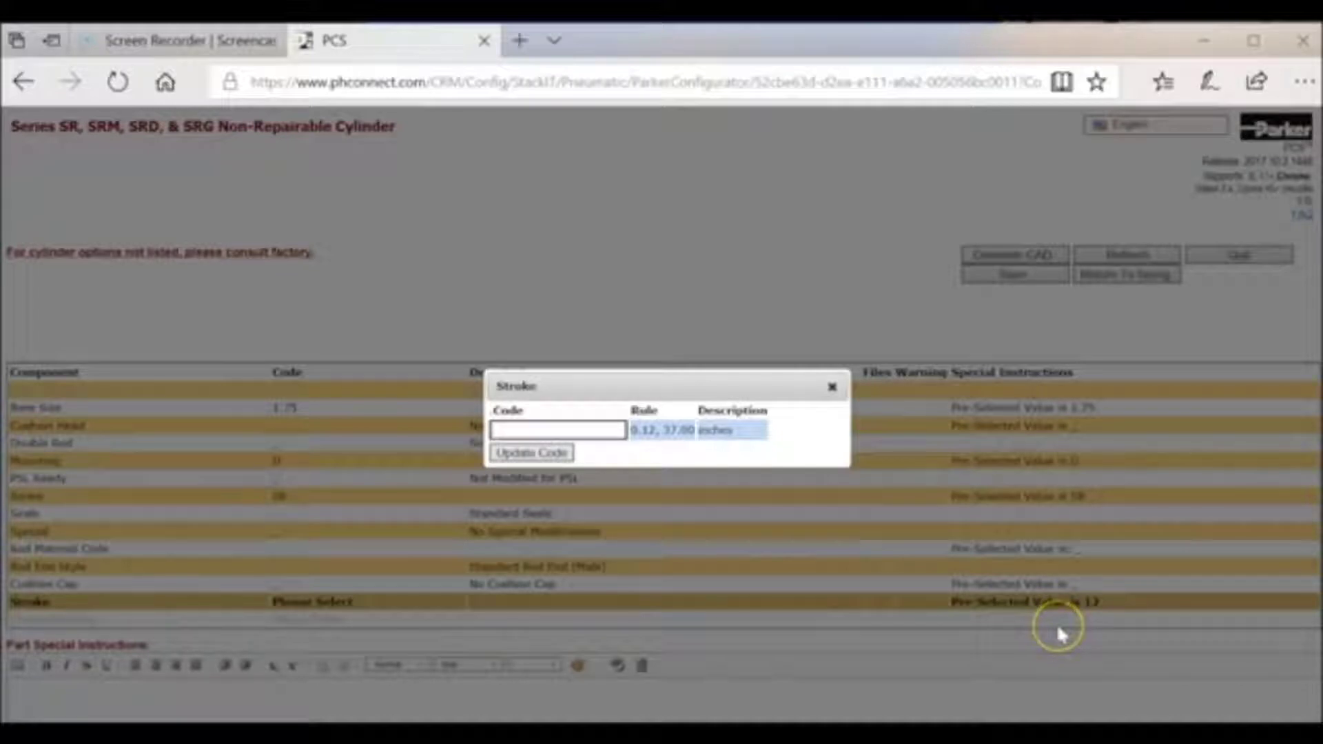
{"action": "type", "text": "12"}
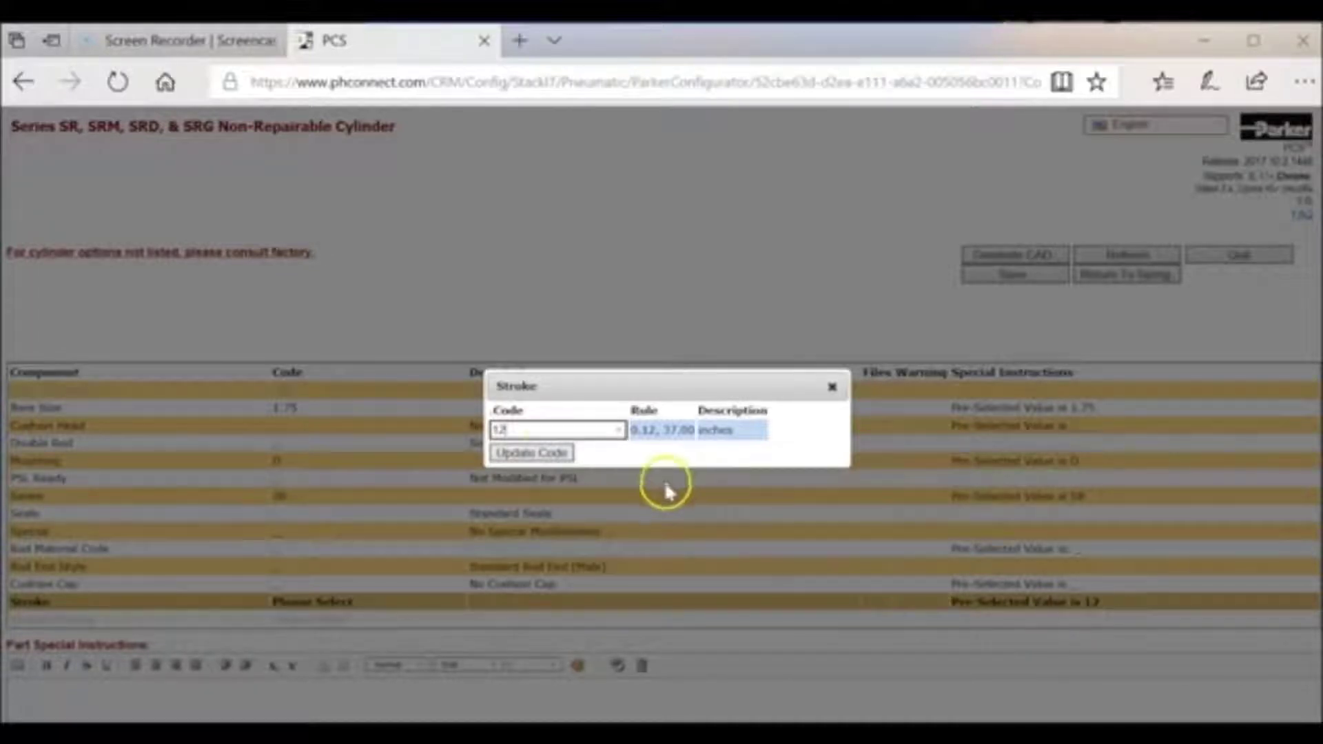
{"action": "left_click", "coordinate": [552, 453]}
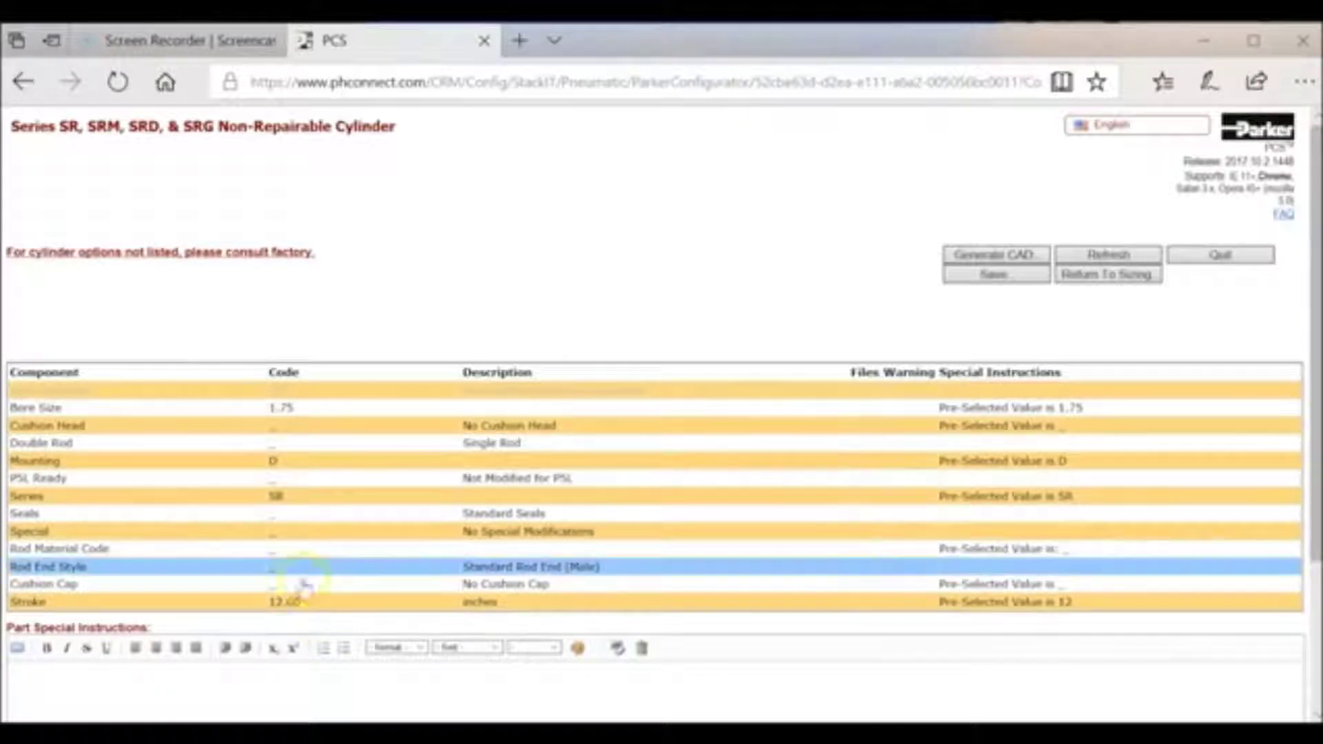
- Try to generate a CAD model of the configured cylinder, and start saving the configuration to a project
{"action": "left_click", "coordinate": [1019, 275]}
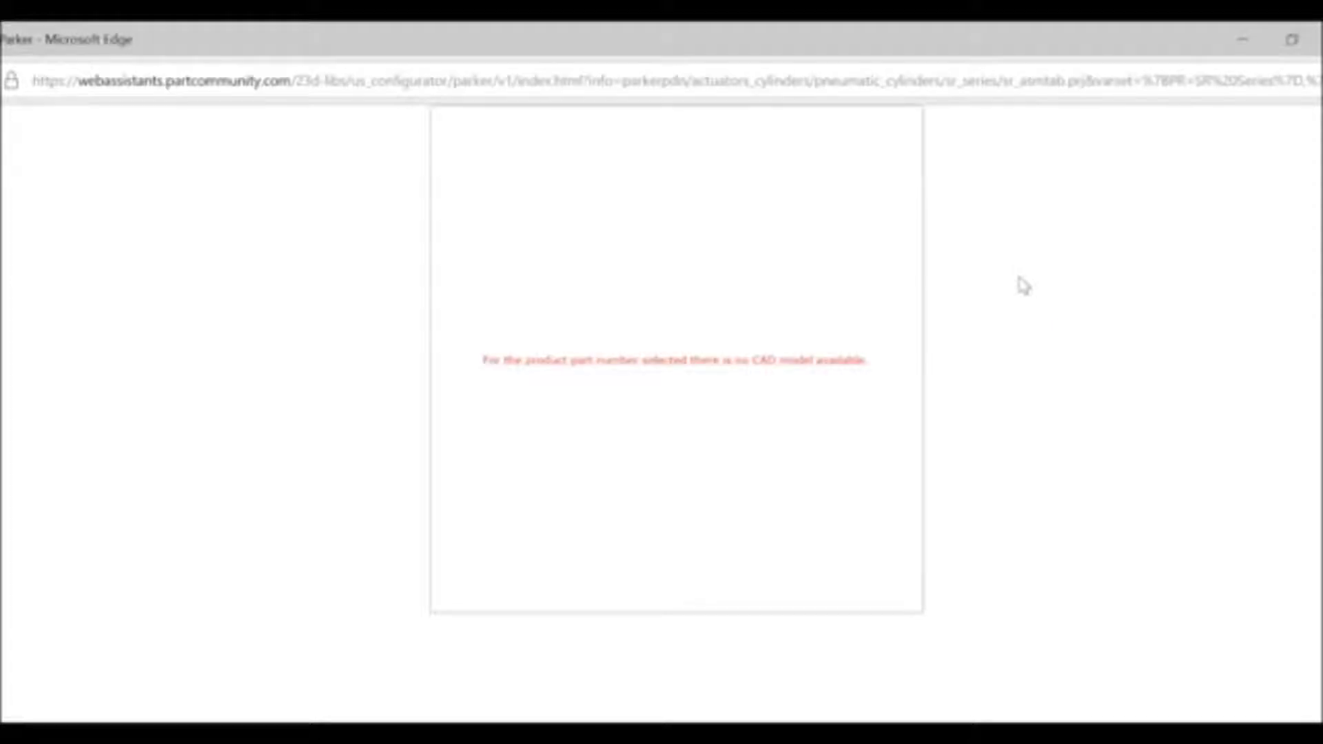
{"action": "left_click", "coordinate": [486, 81]}
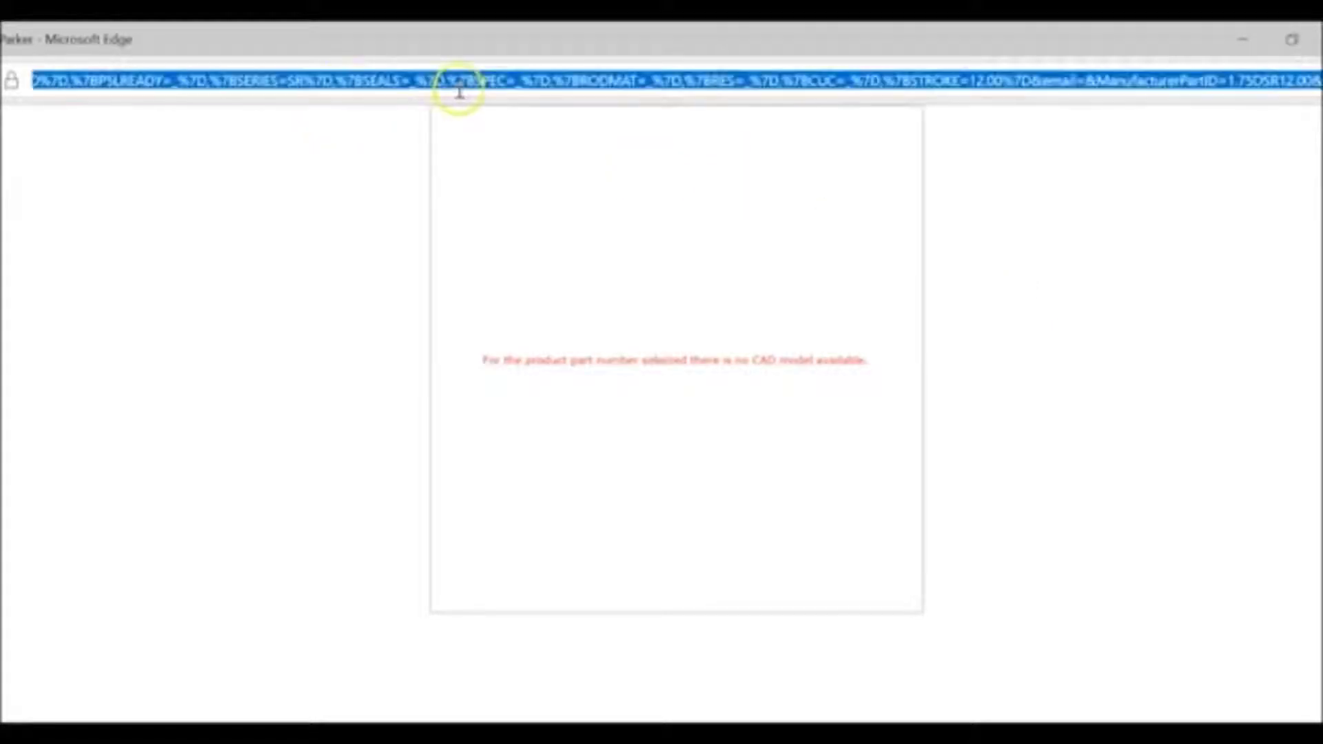
{"action": "left_click", "coordinate": [1242, 39]}
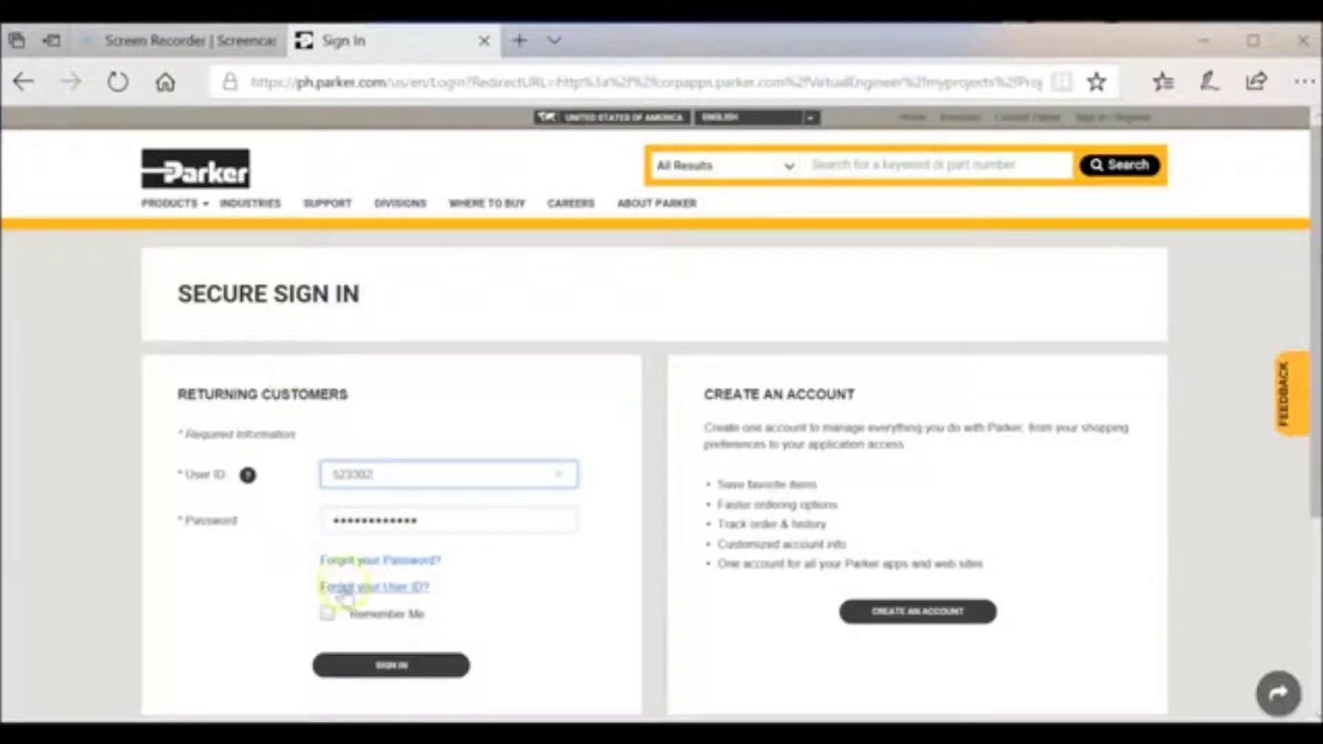
- Enable Remember Me and sign in to the Parker account with the filled-in credentials
{"action": "left_click", "coordinate": [329, 615]}
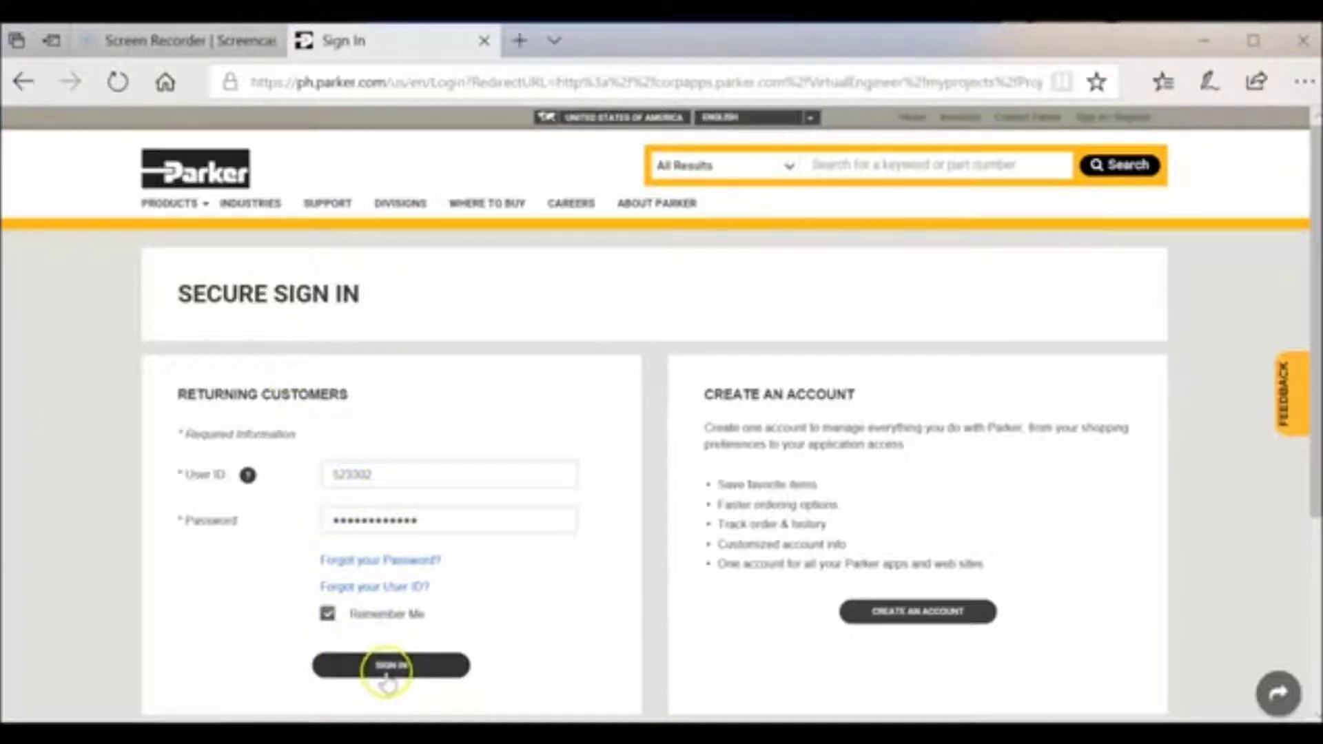
{"action": "left_click", "coordinate": [386, 665]}
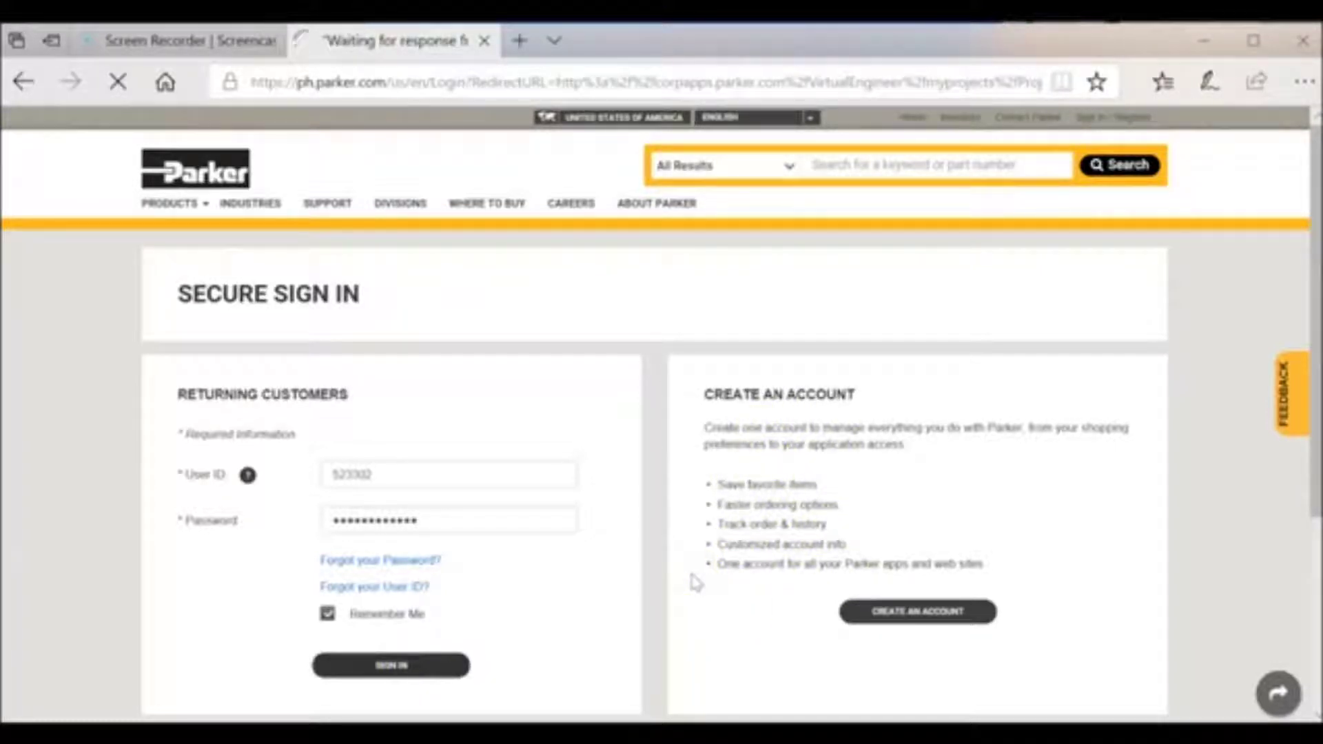
{"action": "left_click", "coordinate": [261, 594]}
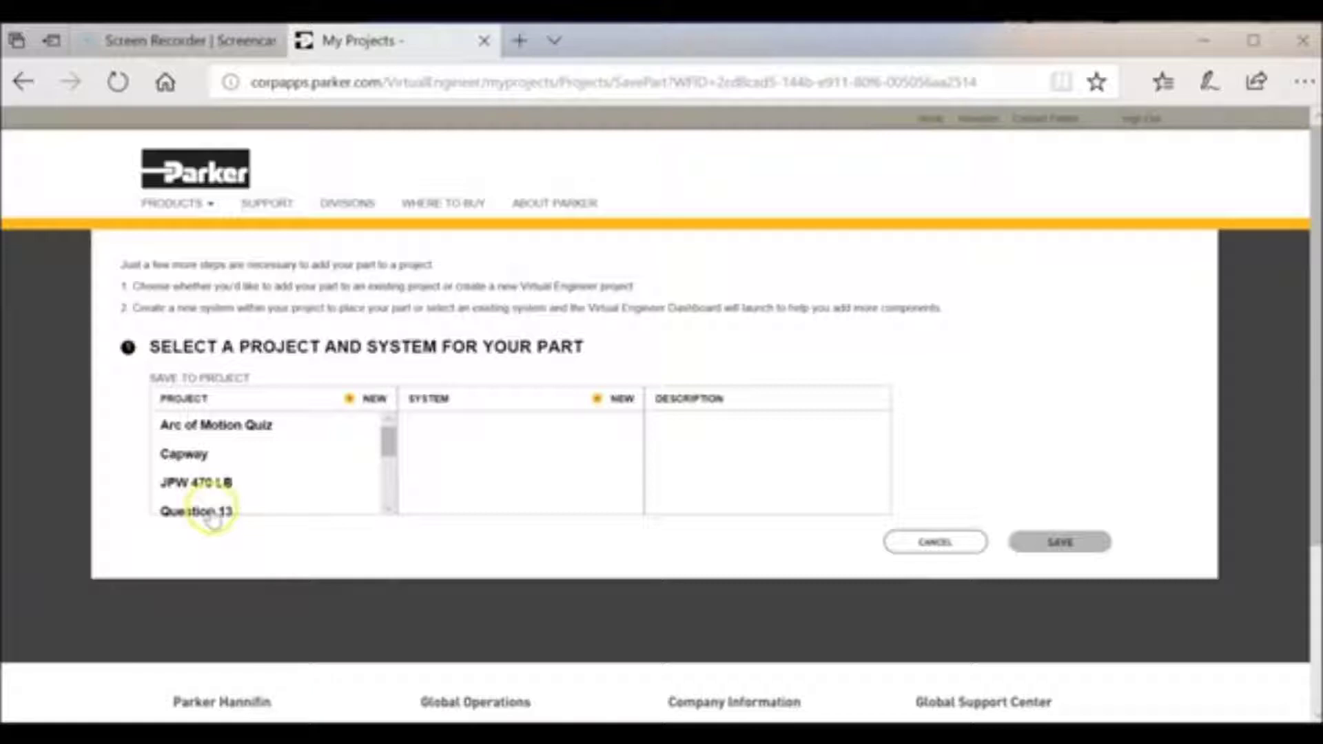
- Start a new project for the part, named Virtual Eng Demo, with the description Webinar
{"action": "scroll", "coordinate": [238, 493], "scroll_direction": "down", "scroll_amount": 5}
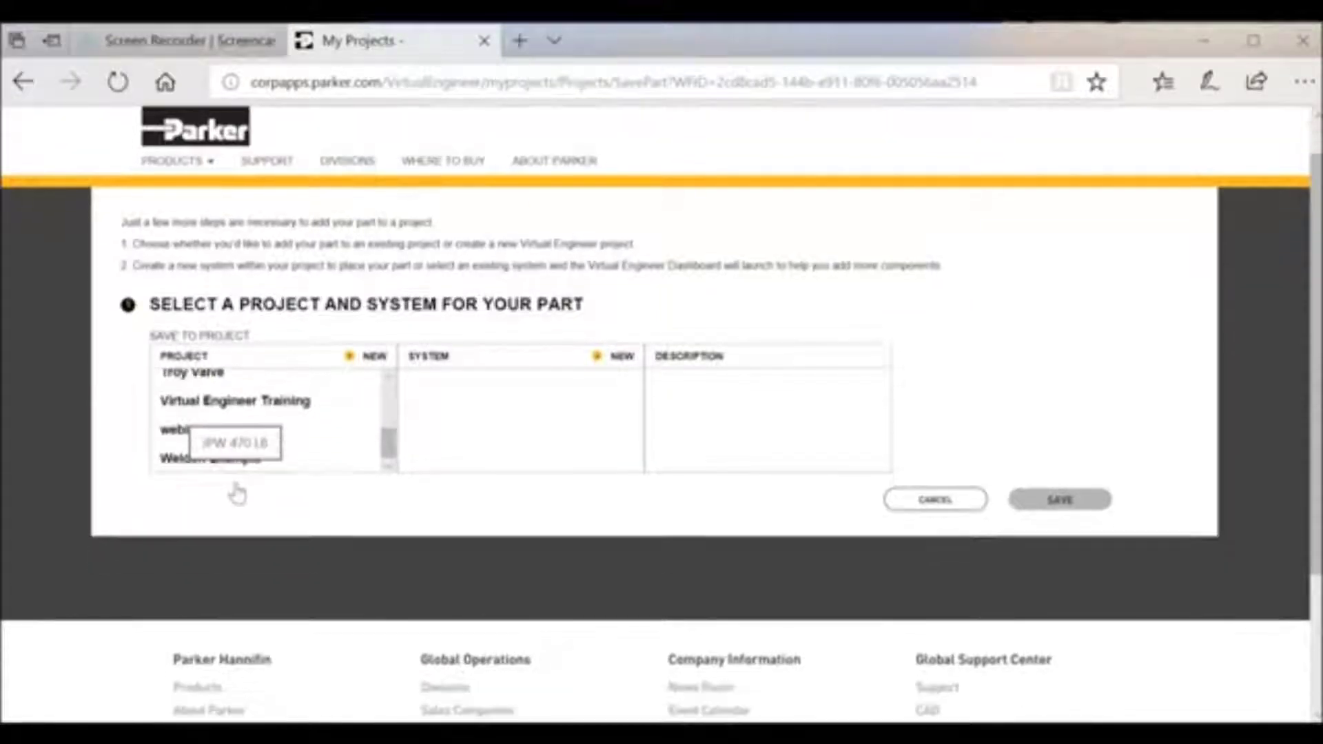
{"action": "scroll", "coordinate": [259, 423], "scroll_direction": "up", "scroll_amount": 6}
{"action": "left_click", "coordinate": [351, 398]}
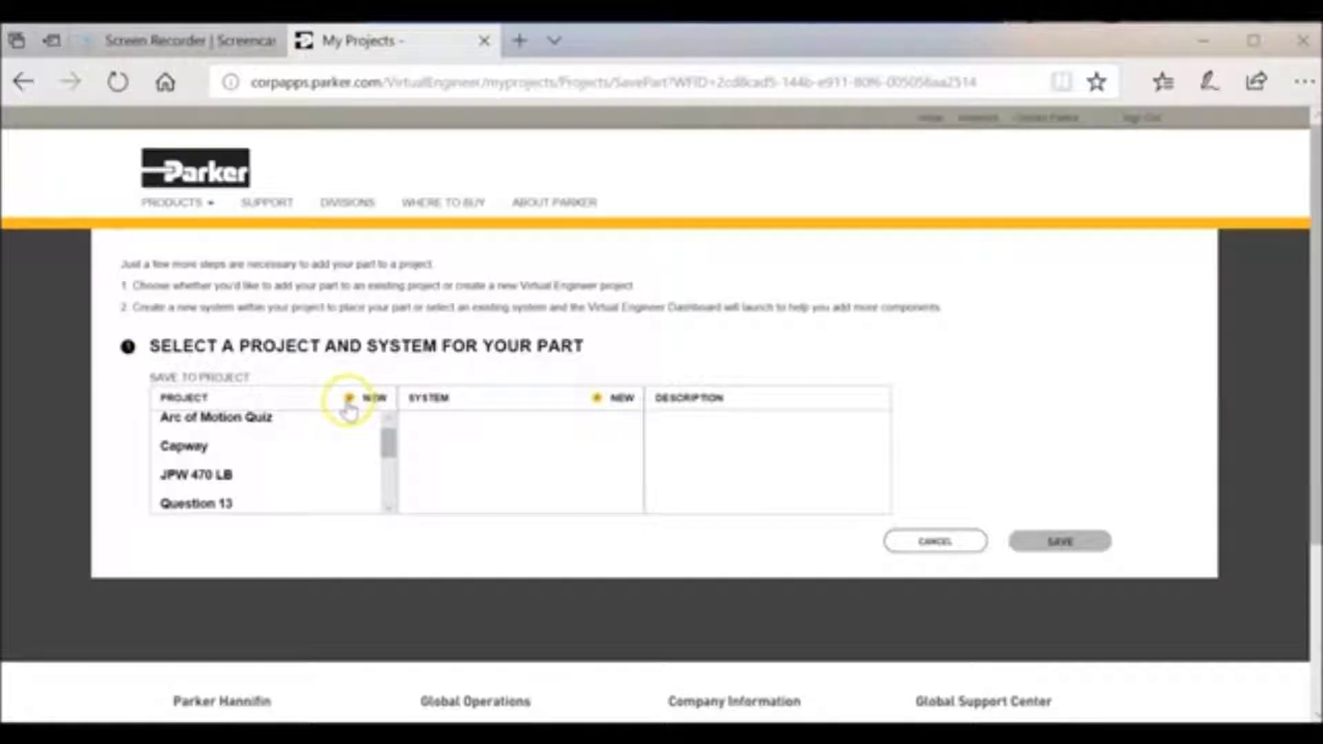
{"action": "left_click", "coordinate": [348, 289]}
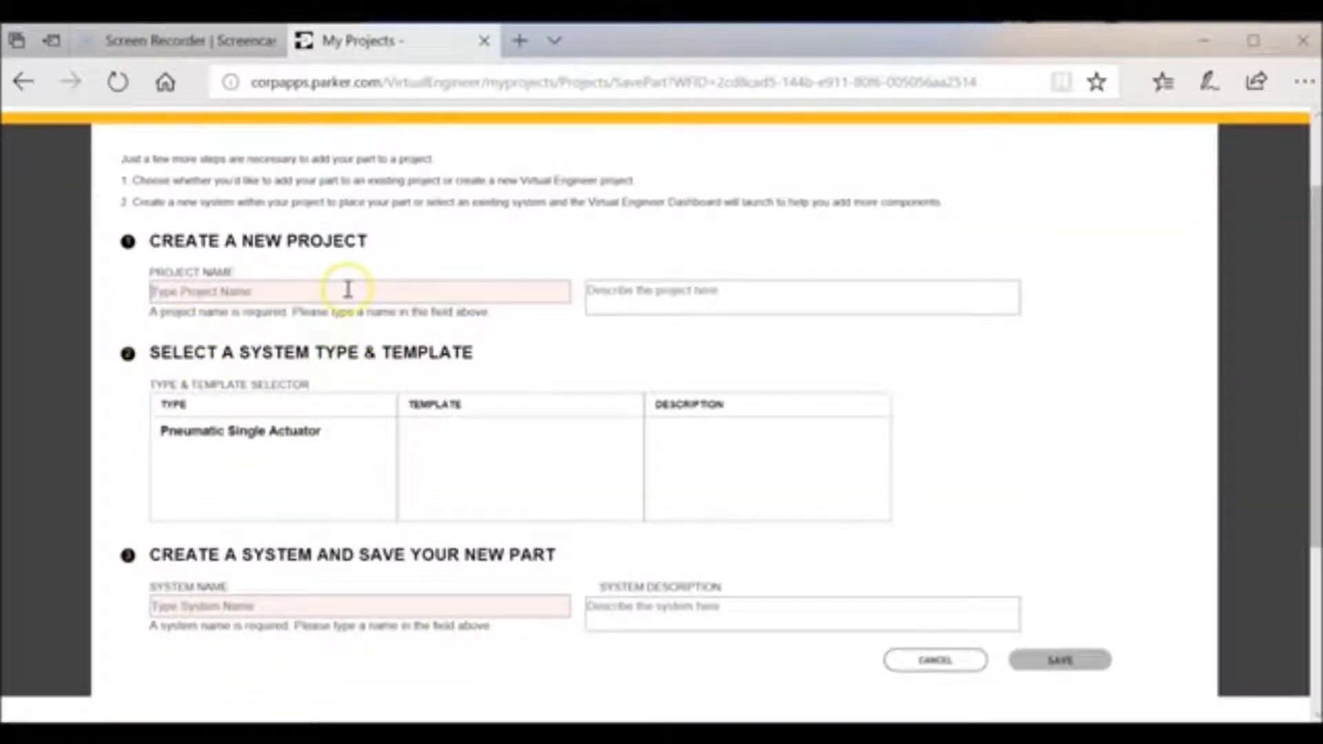
{"action": "type", "text": "VE"}
{"action": "type", "text": "rtual Eng"}
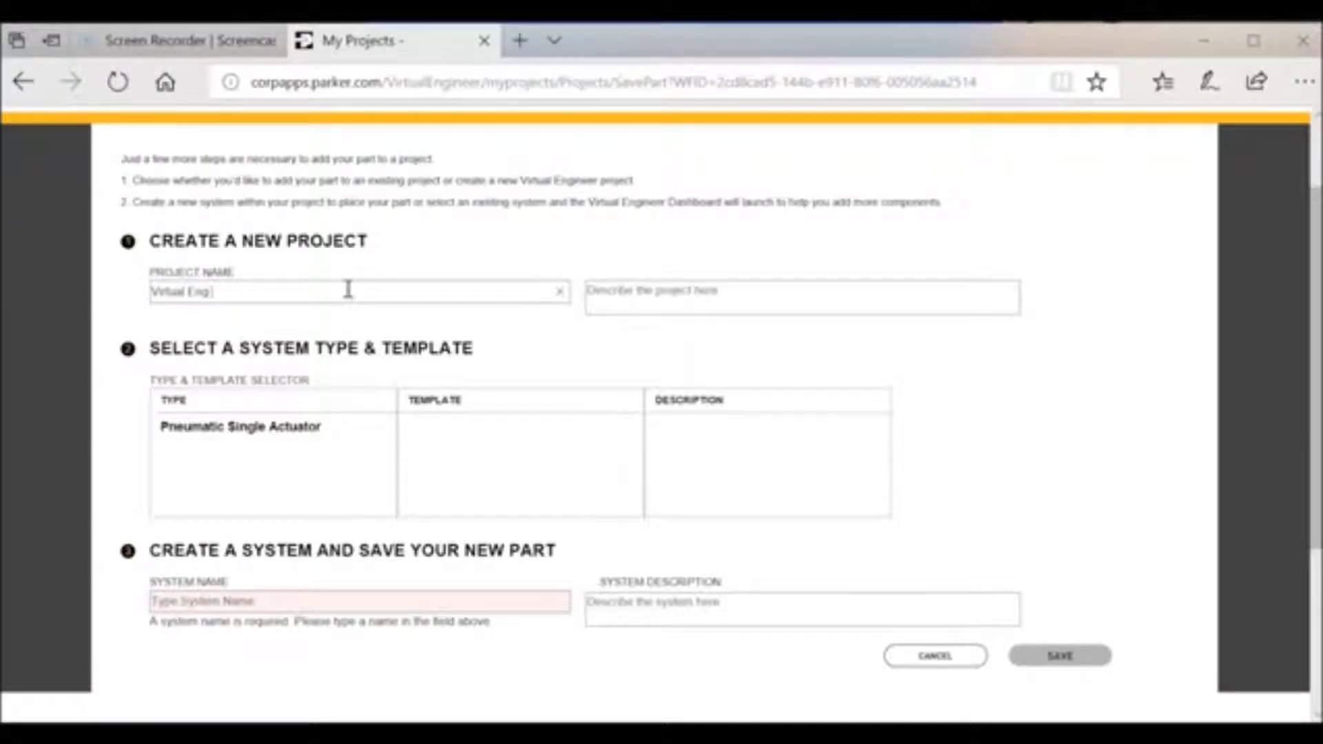
{"action": "type", "text": " Demo"}
{"action": "left_click", "coordinate": [620, 301]}
{"action": "type", "text": "Webinar"}
- Choose the Pneumatic Single Actuator type with the Expert Mode template, name the system Box pushing, and save the part
{"action": "left_click", "coordinate": [305, 445]}
{"action": "left_click", "coordinate": [316, 439]}
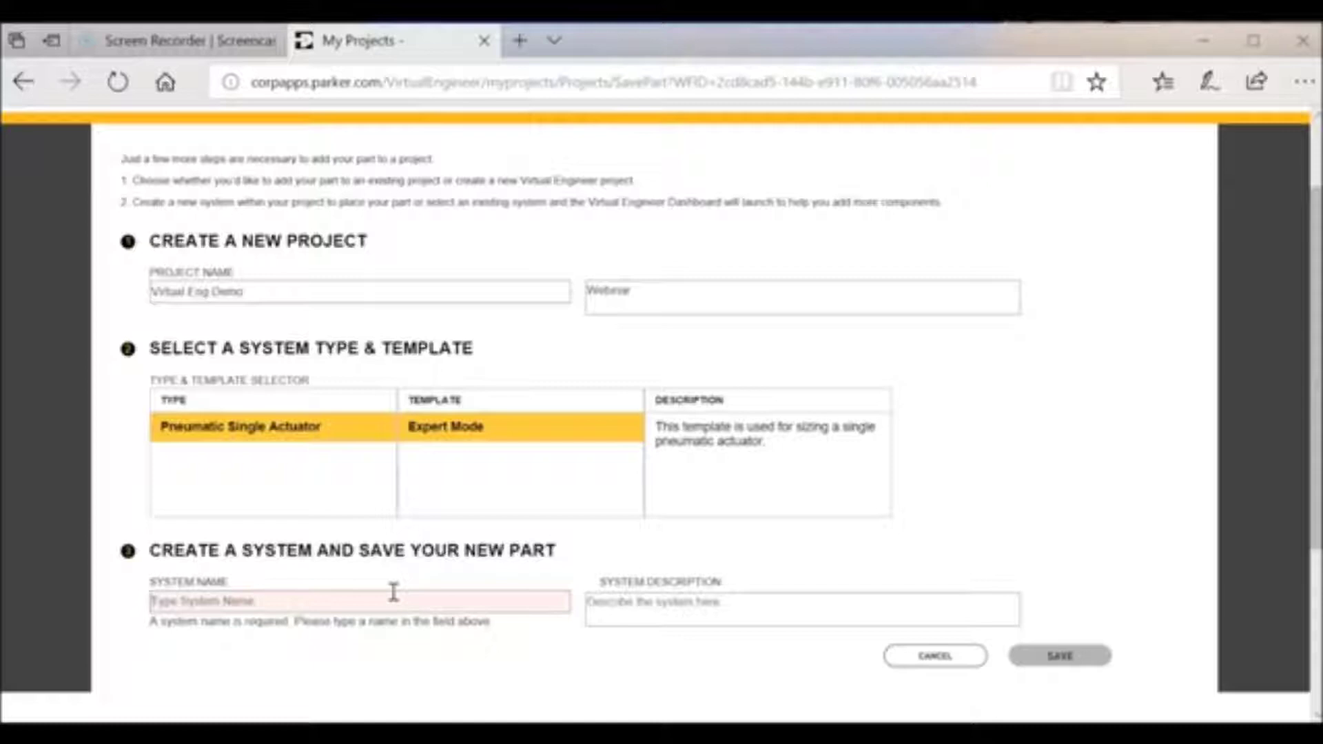
{"action": "type", "text": "Box P"}
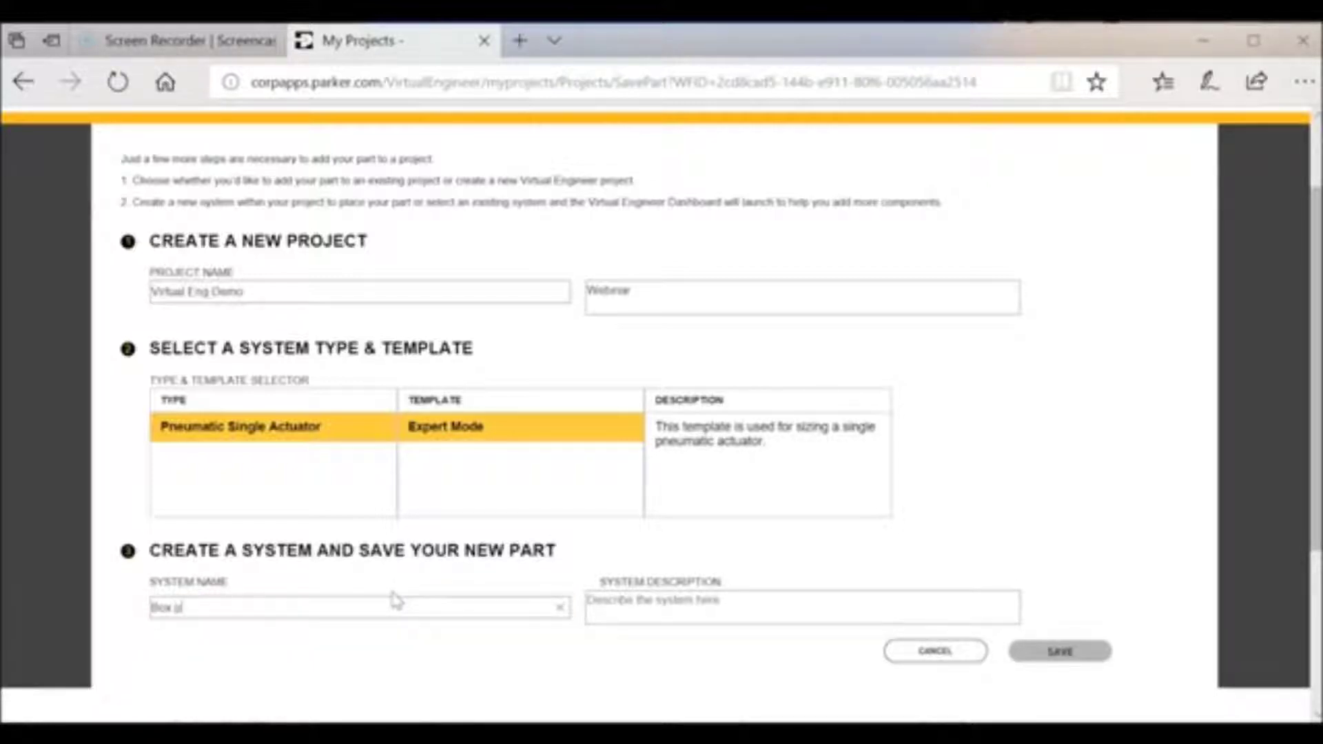
{"action": "type", "text": "ushing"}
{"action": "left_click", "coordinate": [1062, 651]}
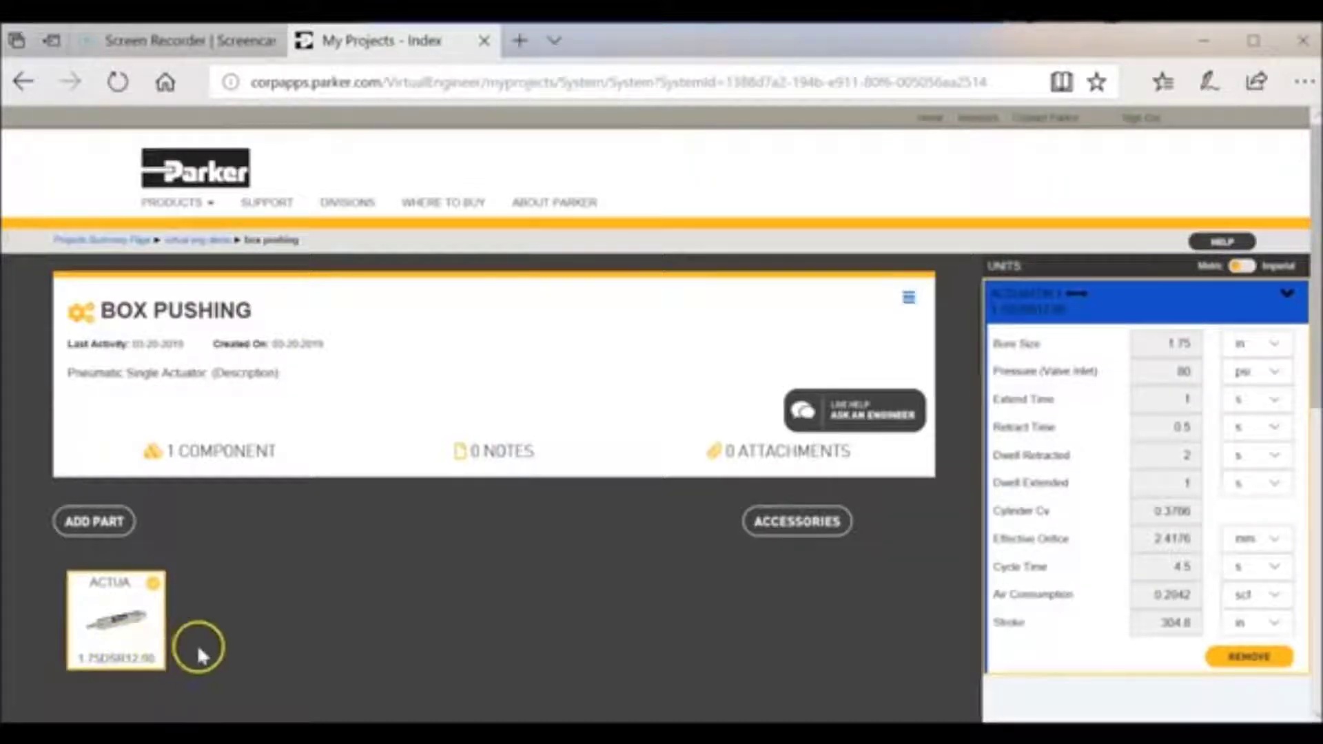
- View the component details of Actuator 1 in the Box Pushing system, and close them
{"action": "scroll", "coordinate": [287, 631], "scroll_direction": "down", "scroll_amount": 3}
{"action": "left_click", "coordinate": [135, 479]}
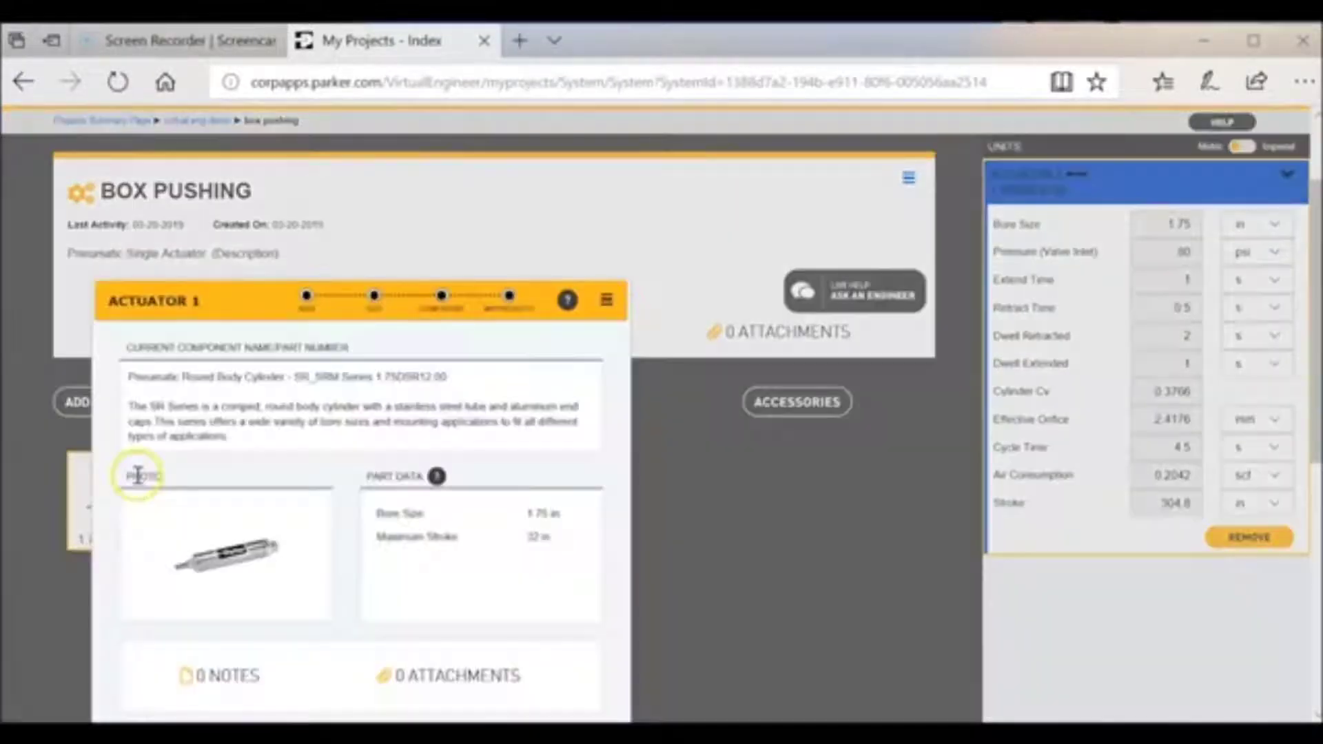
{"action": "scroll", "coordinate": [435, 517], "scroll_direction": "down", "scroll_amount": 3}
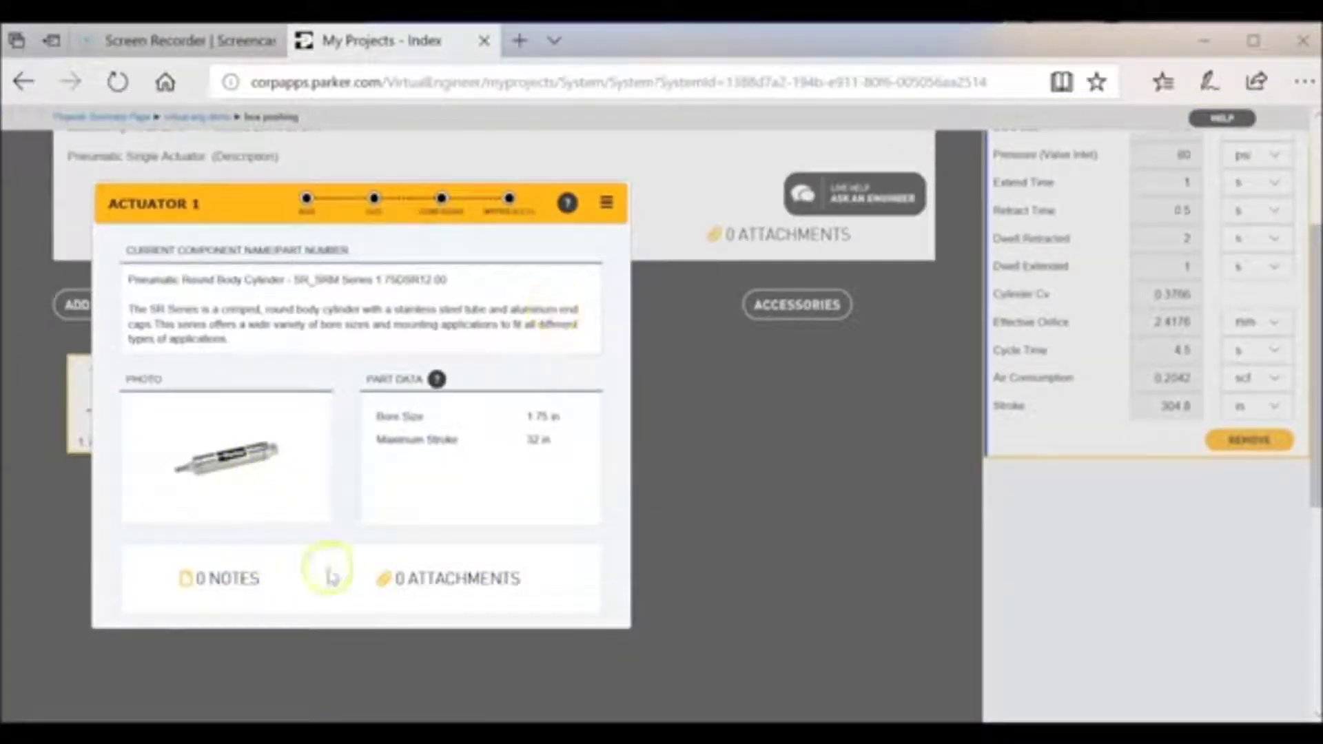
{"action": "left_click", "coordinate": [684, 396]}
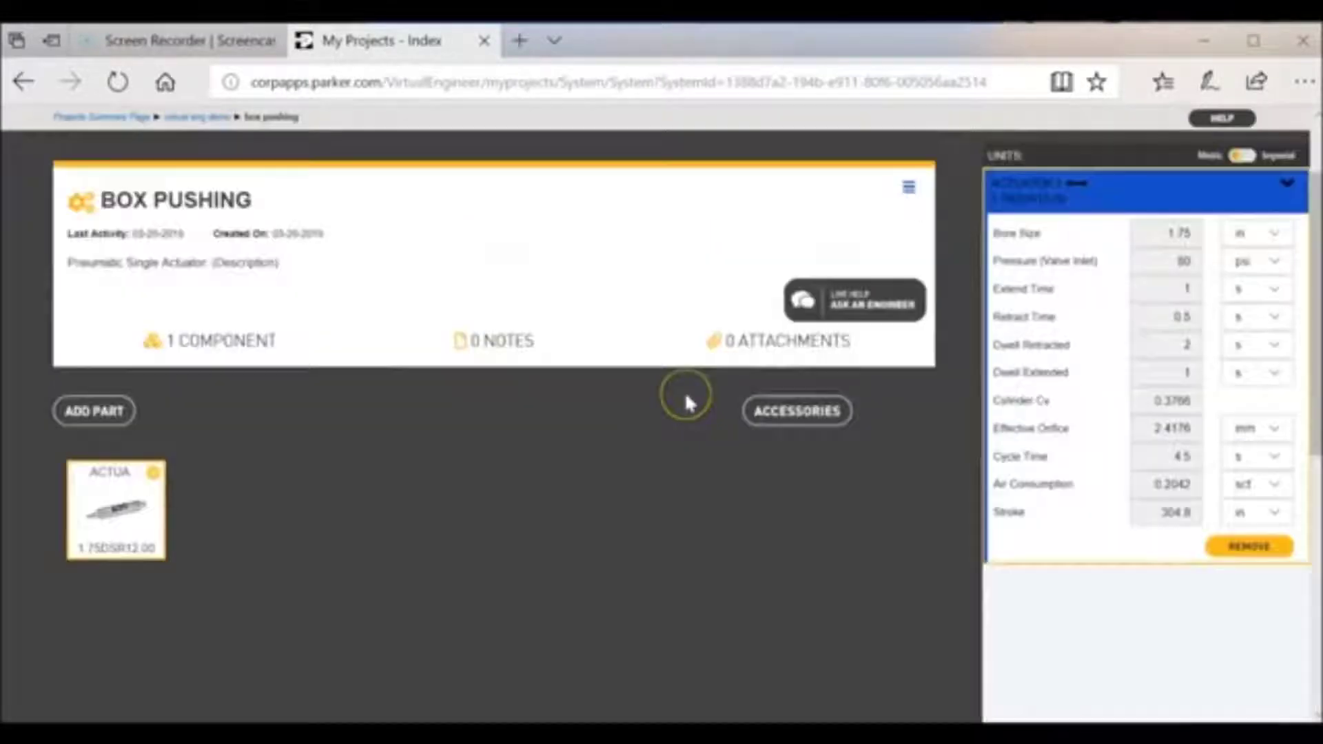
- Review the actions available for the Box Pushing system without choosing one
{"action": "scroll", "coordinate": [684, 396], "scroll_direction": "up", "scroll_amount": 3}
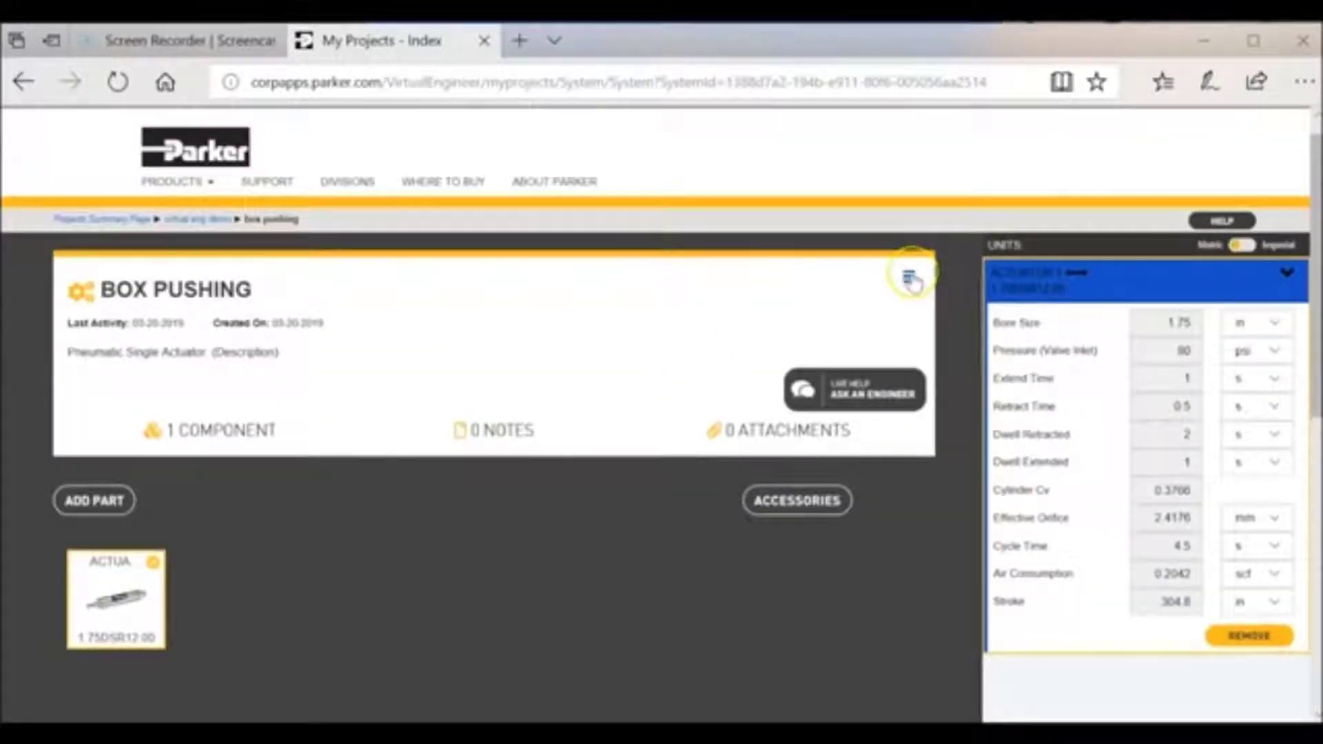
{"action": "left_click", "coordinate": [910, 277]}
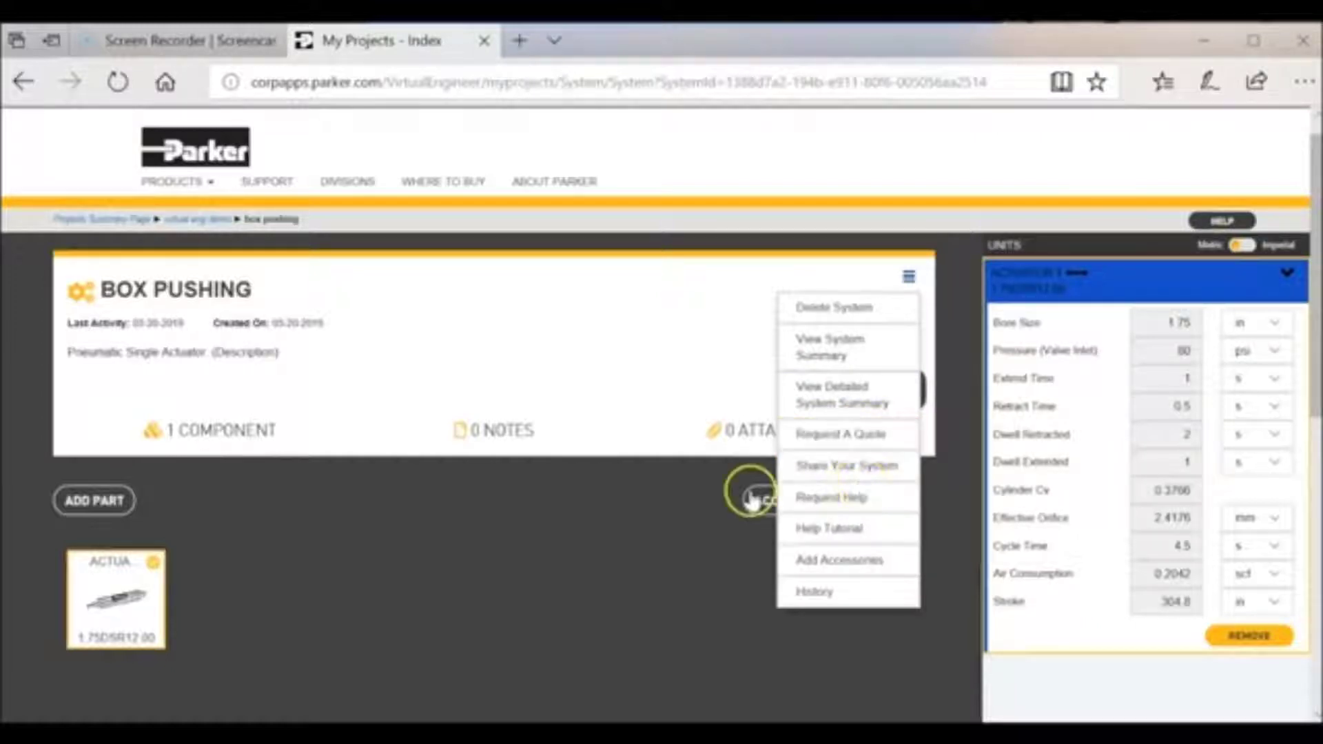
{"action": "left_click", "coordinate": [723, 554]}
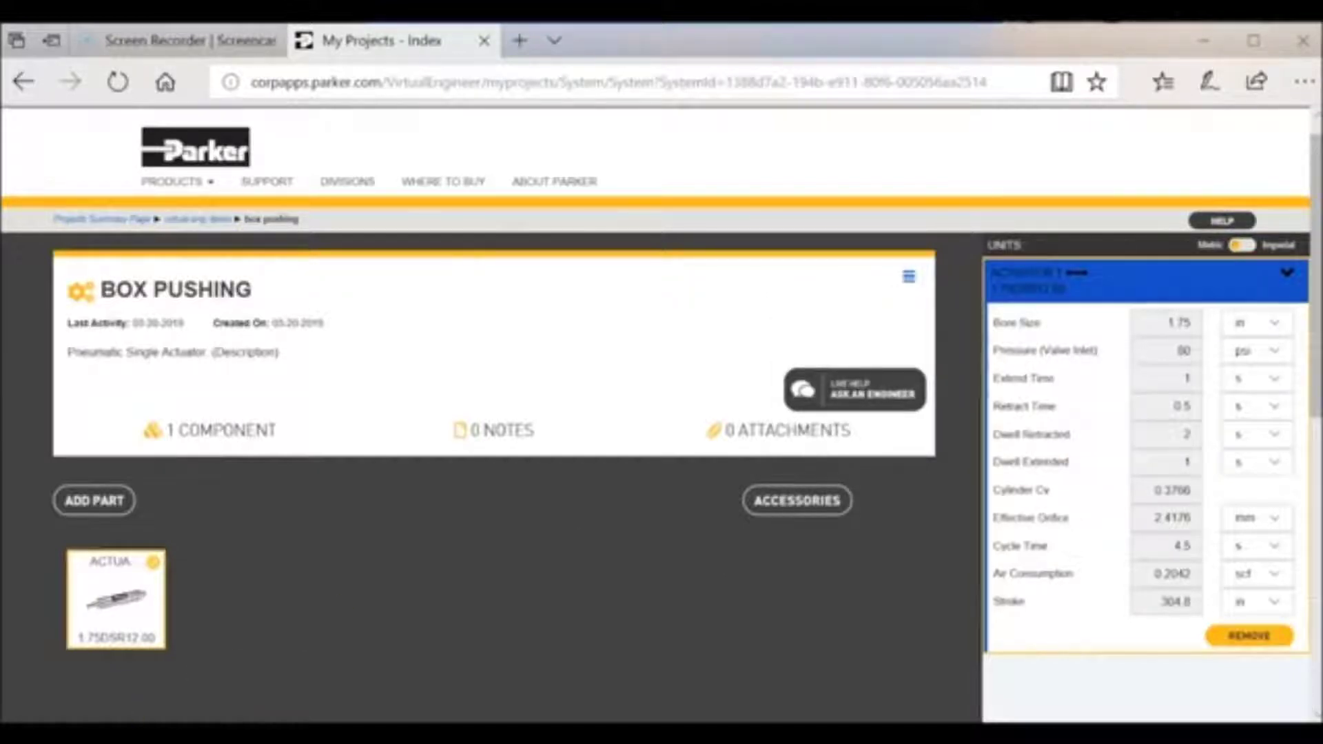
{"action": "scroll", "coordinate": [661, 379], "scroll_direction": "down", "scroll_amount": 1}
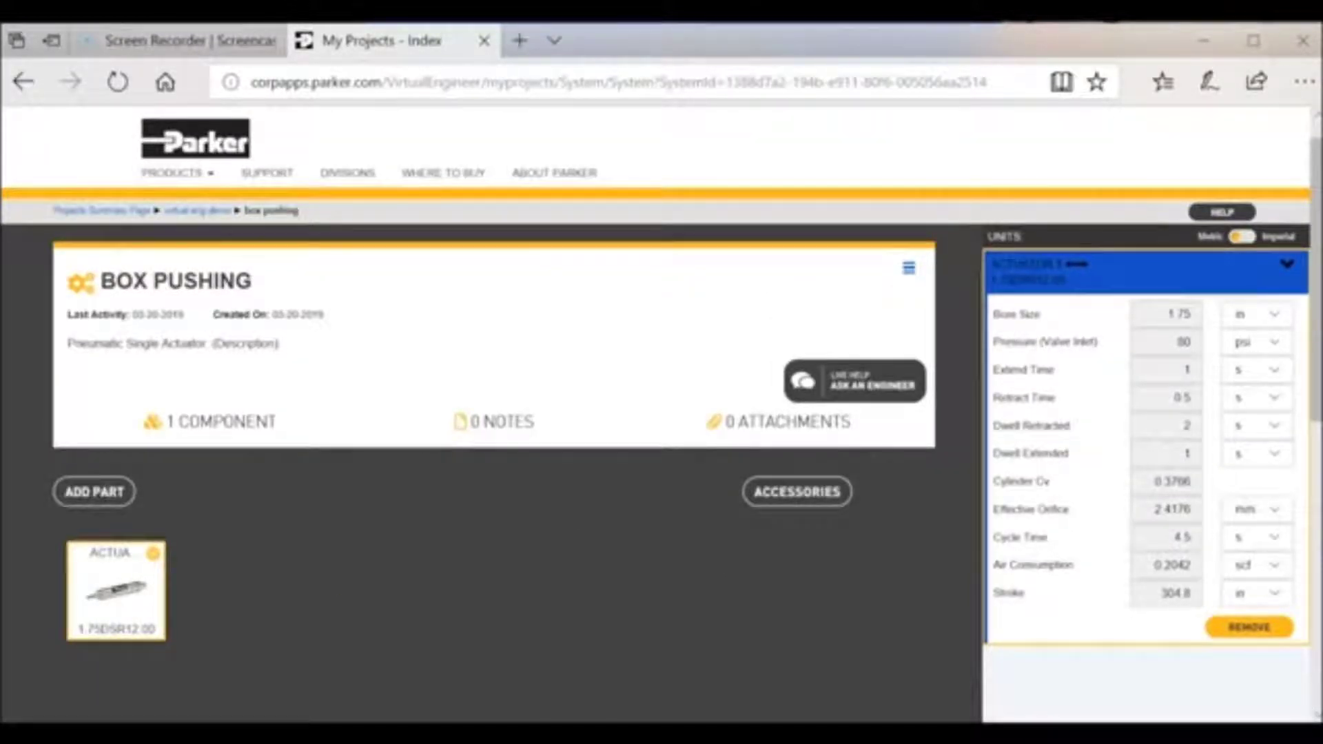
- Reopen the sizing of Actuator 1 for editing
{"action": "left_click", "coordinate": [83, 613]}
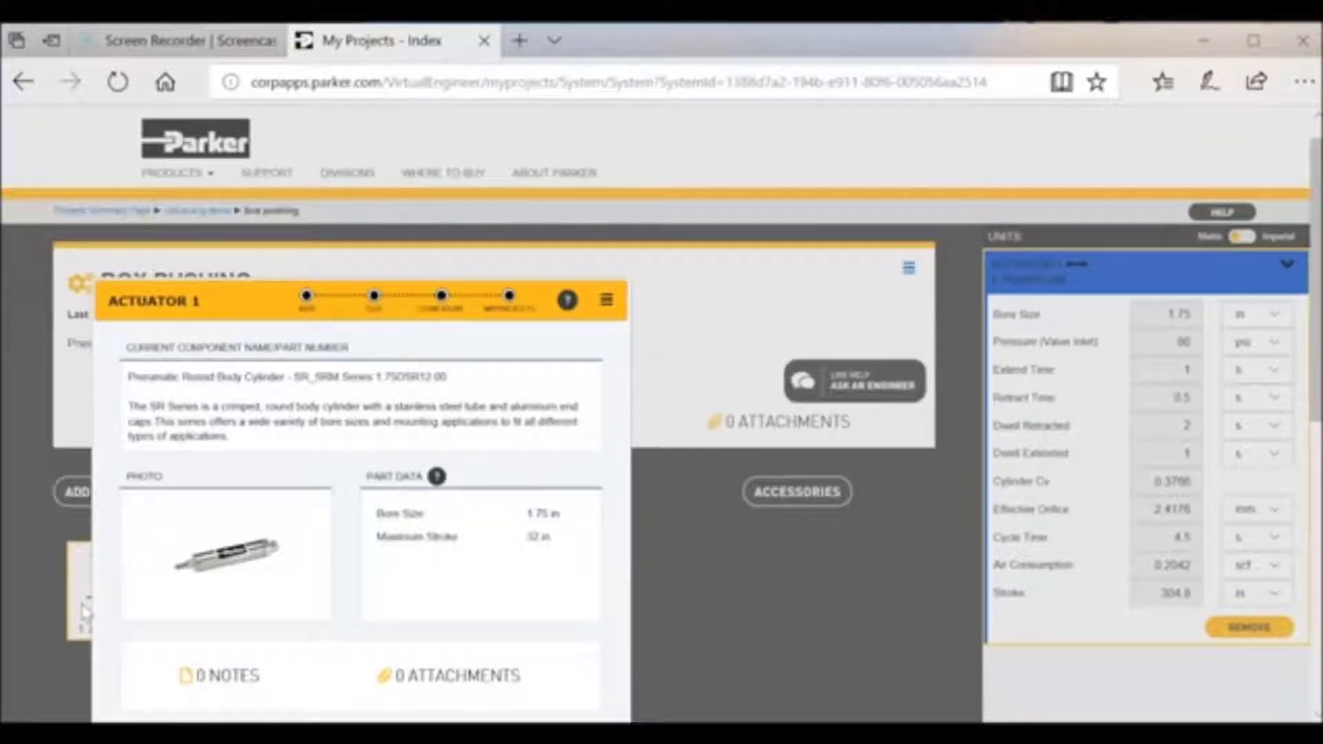
{"action": "left_click", "coordinate": [354, 469]}
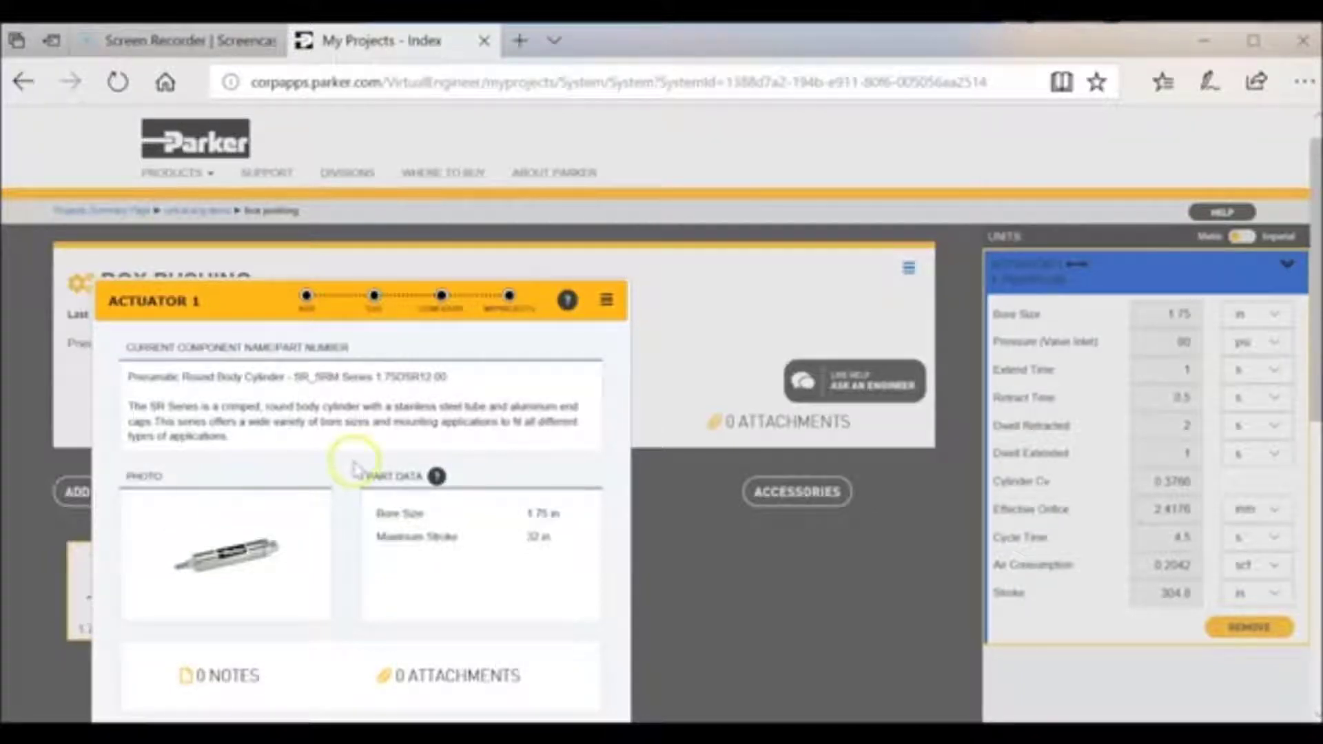
{"action": "left_click", "coordinate": [606, 299]}
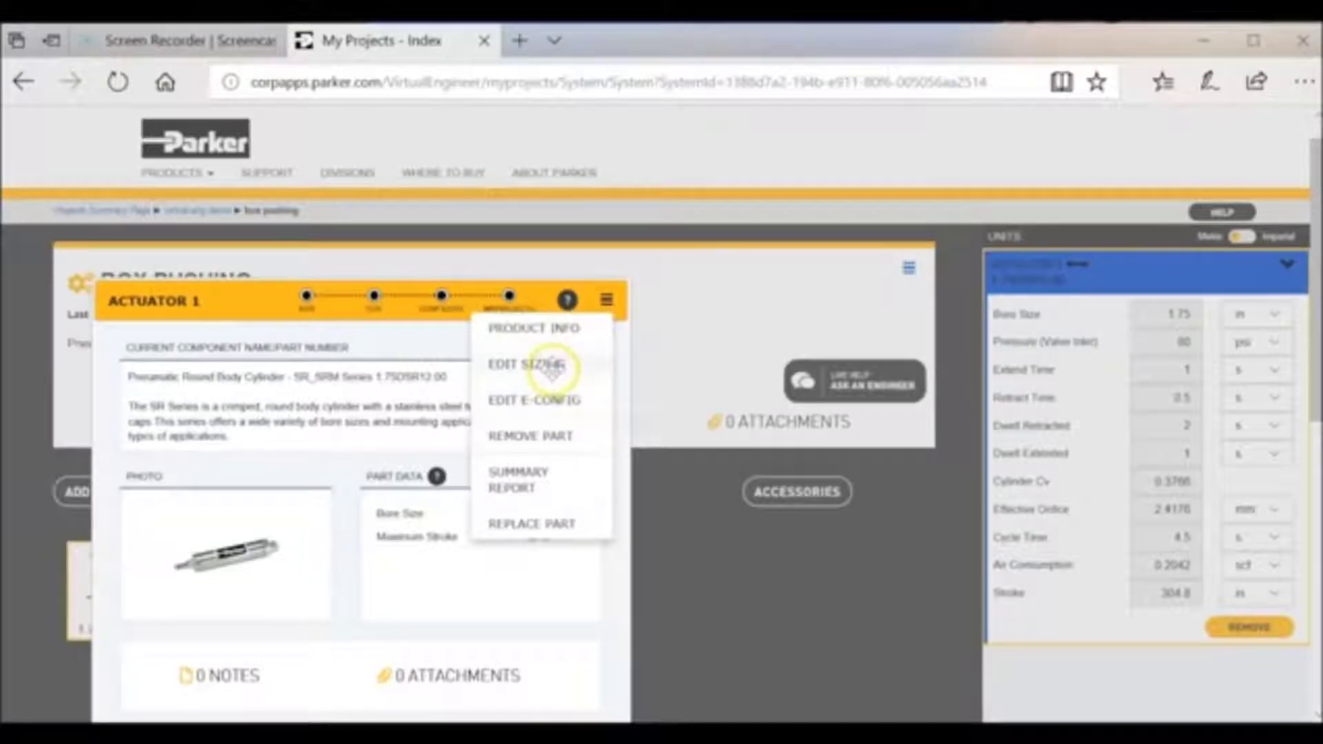
{"action": "left_click", "coordinate": [551, 365]}
{"action": "left_click", "coordinate": [871, 382]}
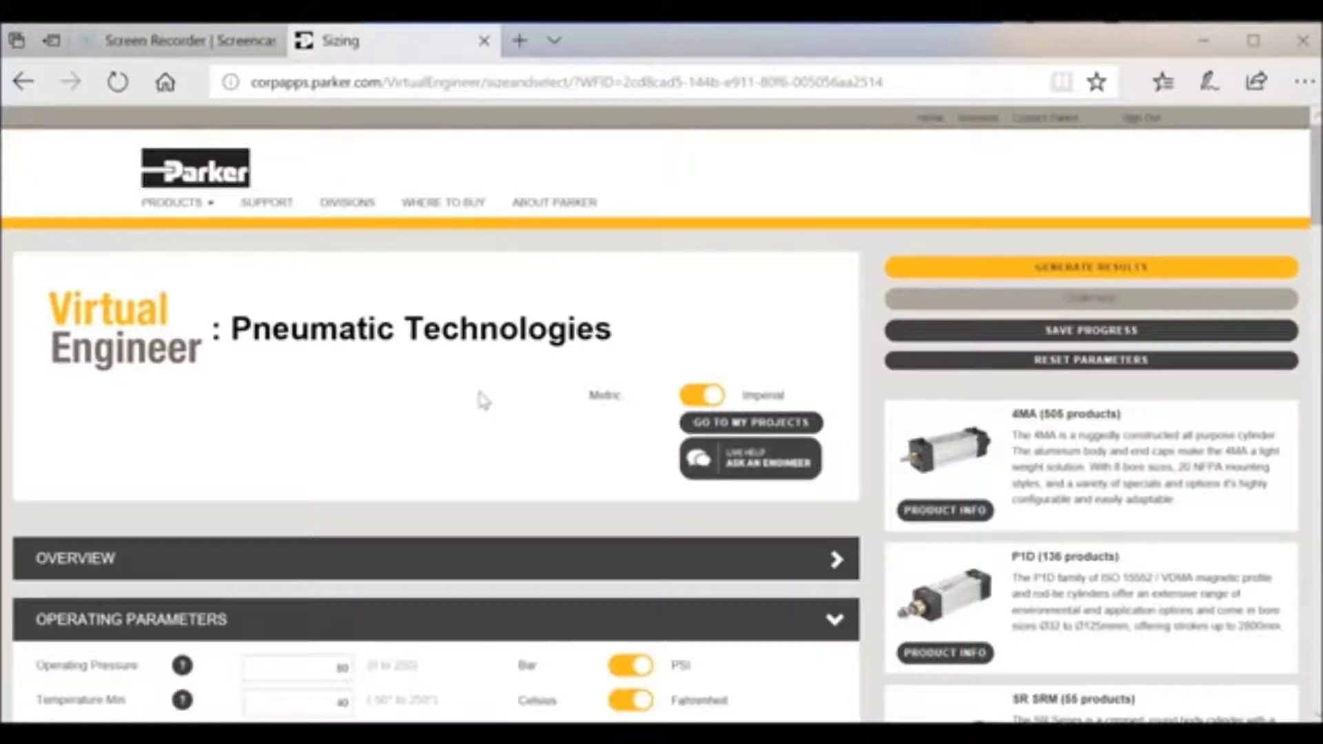
- Set the actuator's attached mass to 10 lbs
{"action": "scroll", "coordinate": [482, 399], "scroll_direction": "down", "scroll_amount": 3}
{"action": "scroll", "coordinate": [482, 401], "scroll_direction": "down", "scroll_amount": 7}
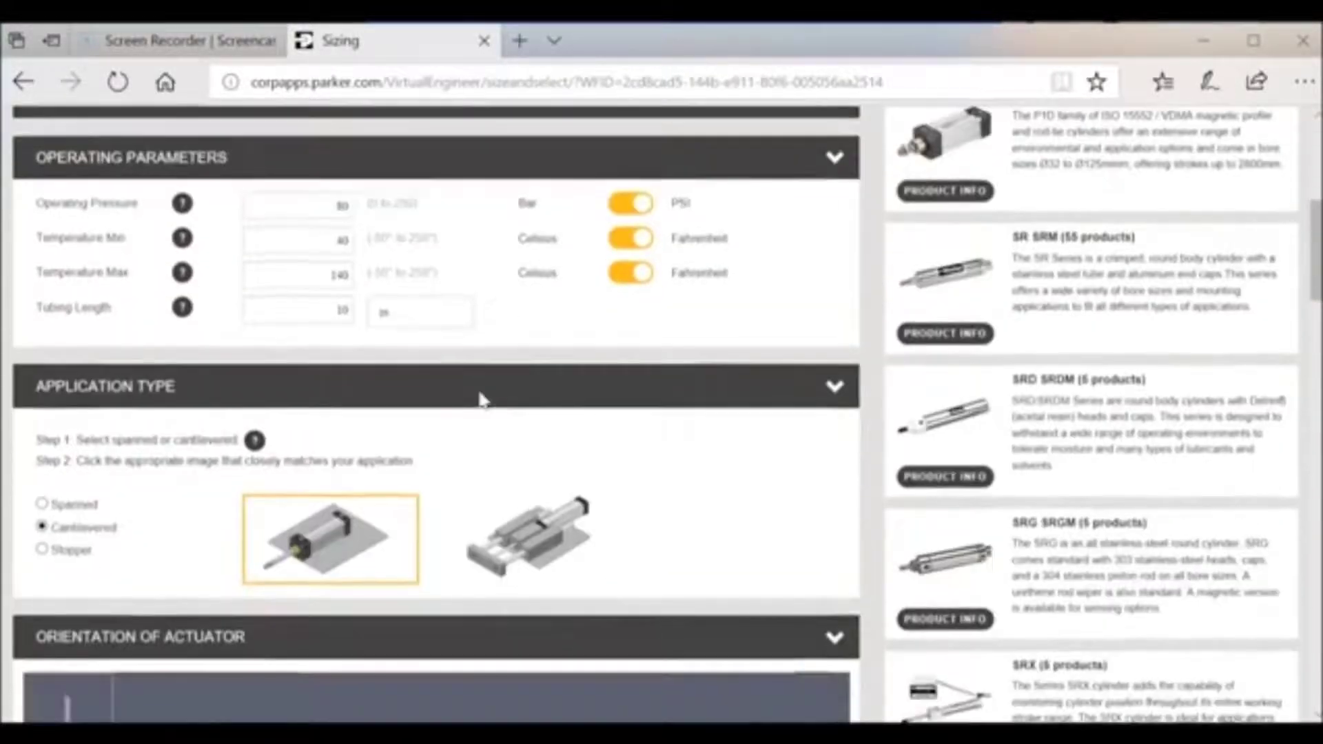
{"action": "scroll", "coordinate": [480, 400], "scroll_direction": "down", "scroll_amount": 5}
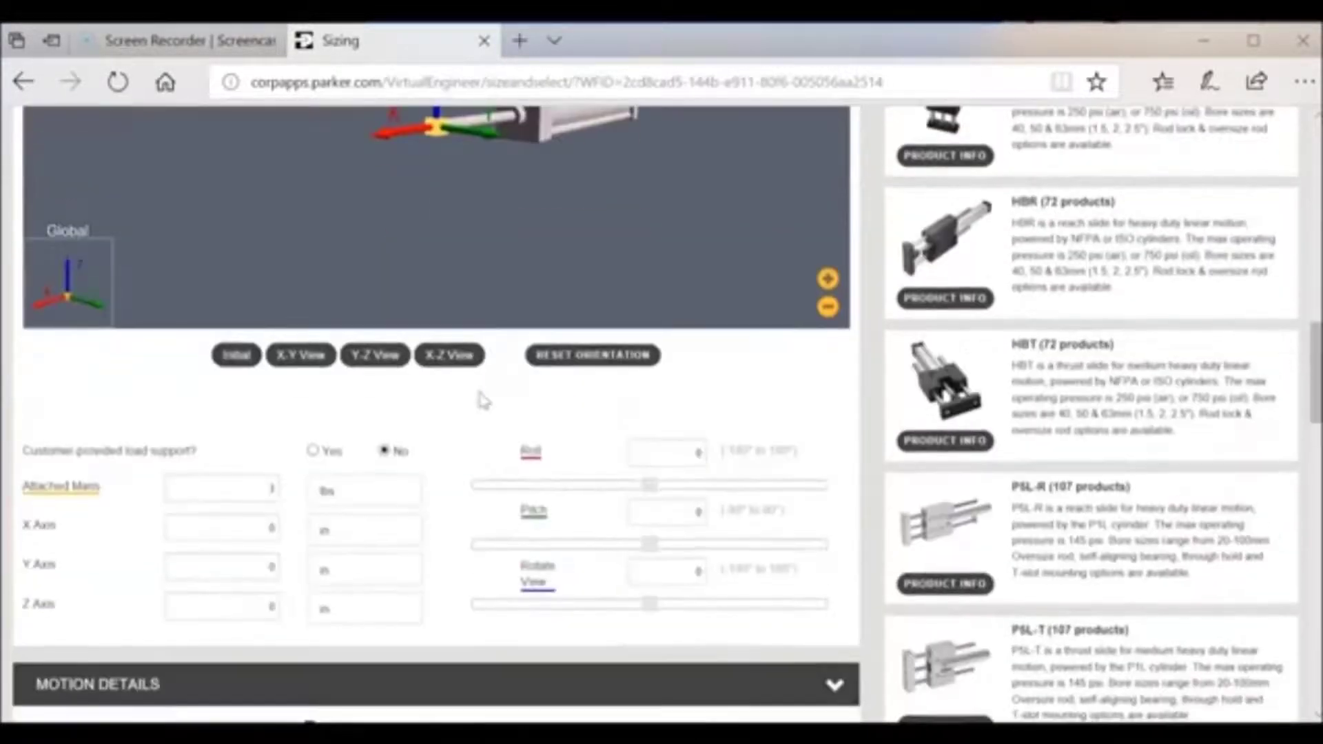
{"action": "left_click", "coordinate": [247, 485]}
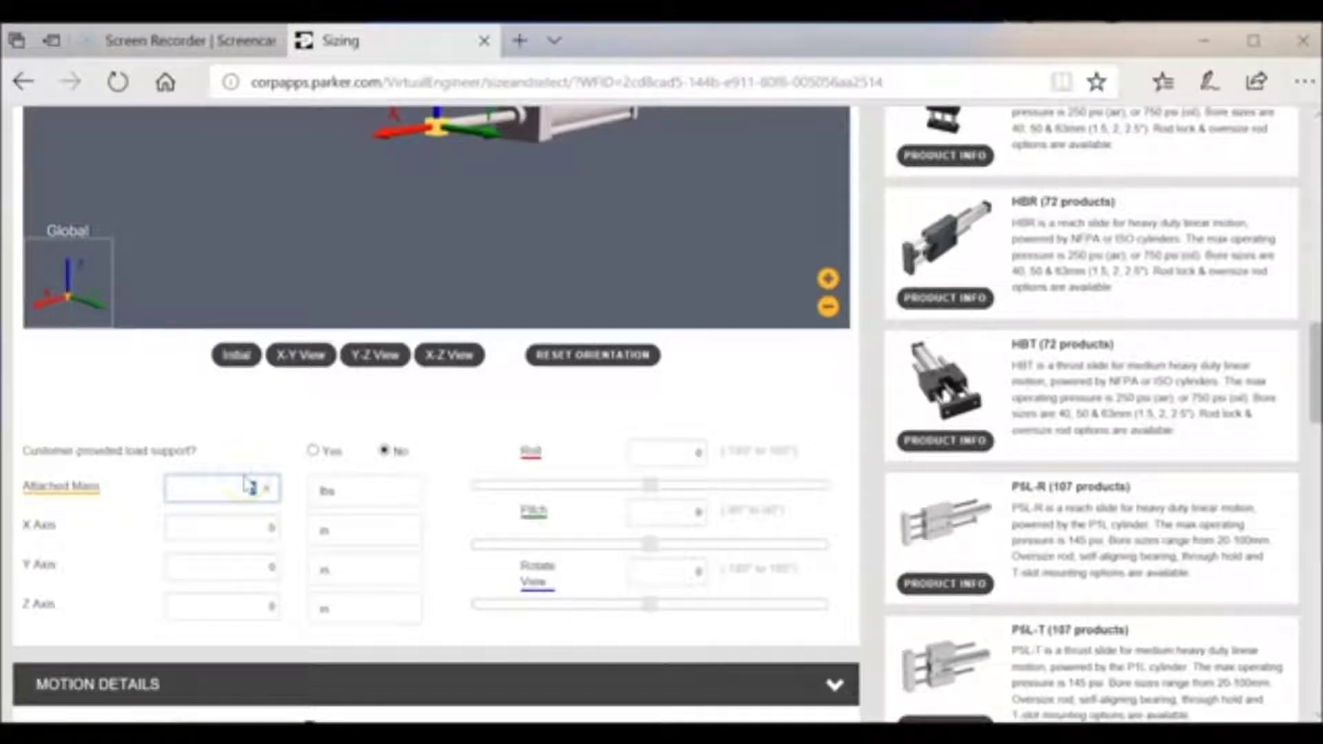
{"action": "type", "text": "10"}
{"action": "left_click", "coordinate": [213, 437]}
- Set the stroke length in the motion details to 20 in
{"action": "scroll", "coordinate": [213, 437], "scroll_direction": "down", "scroll_amount": 5}
{"action": "left_click", "coordinate": [231, 445]}
{"action": "left_click", "coordinate": [233, 448]}
{"action": "type", "text": "20"}
- Set the end position of the pushed additional force to 20 in
{"action": "scroll", "coordinate": [201, 496], "scroll_direction": "down", "scroll_amount": 5}
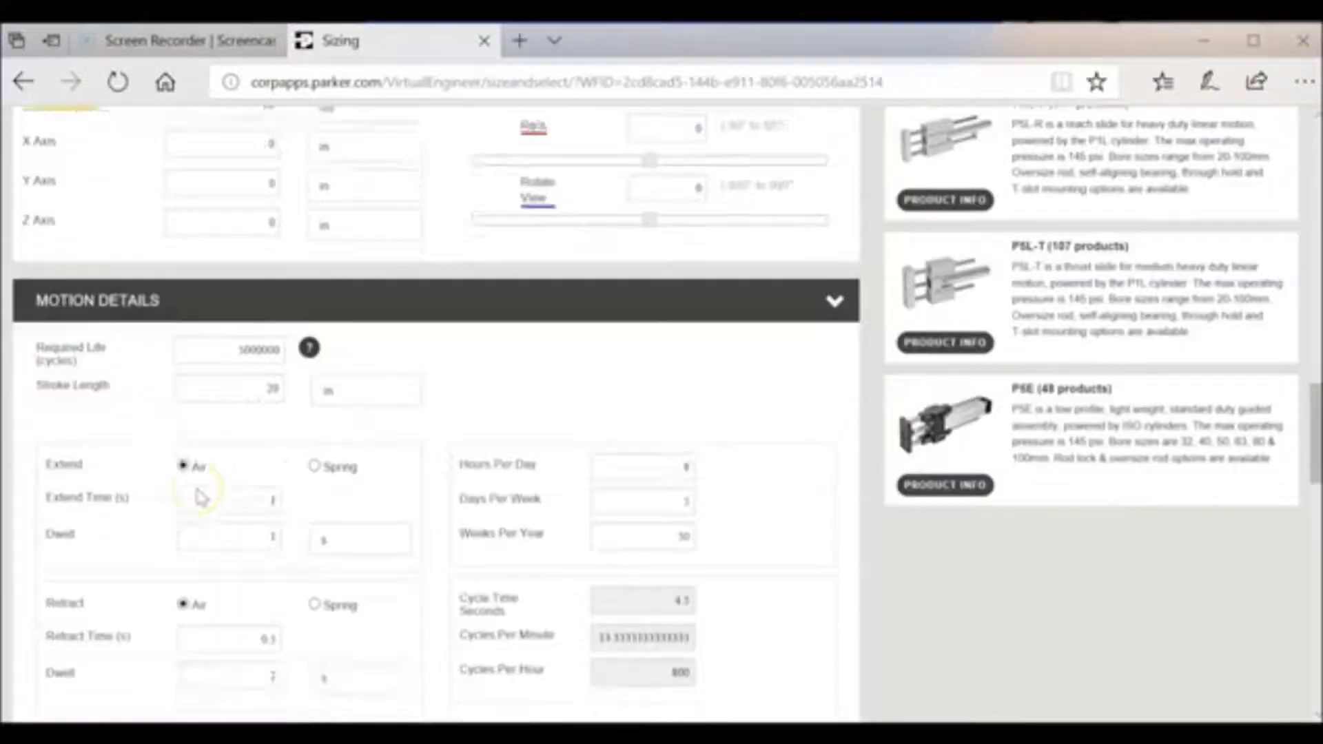
{"action": "scroll", "coordinate": [201, 496], "scroll_direction": "down", "scroll_amount": 7}
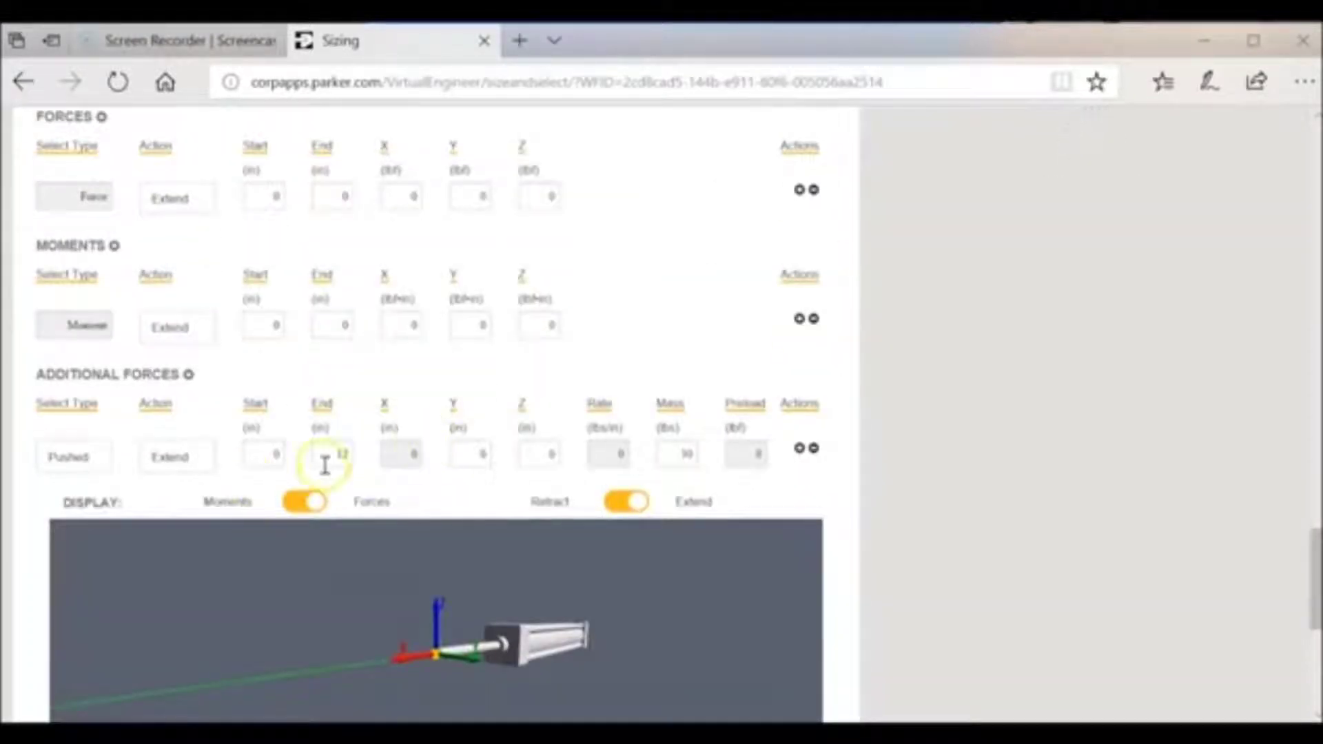
{"action": "double_click", "coordinate": [329, 454]}
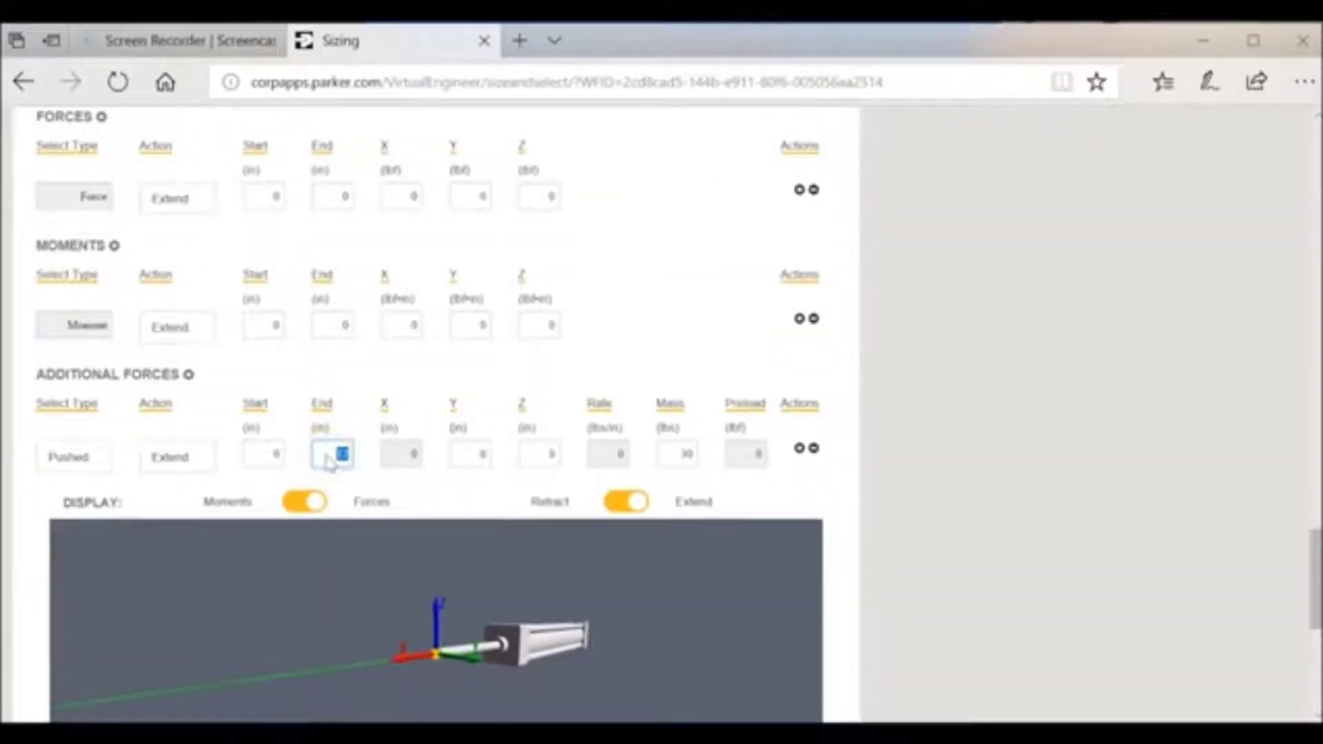
{"action": "type", "text": "20"}
{"action": "left_click", "coordinate": [865, 463]}
- Generate product results for the edited sizing parameters and save the progress to the project
{"action": "scroll", "coordinate": [870, 471], "scroll_direction": "down", "scroll_amount": 3}
{"action": "scroll", "coordinate": [869, 471], "scroll_direction": "up", "scroll_amount": 15}
{"action": "scroll", "coordinate": [869, 470], "scroll_direction": "up", "scroll_amount": 10}
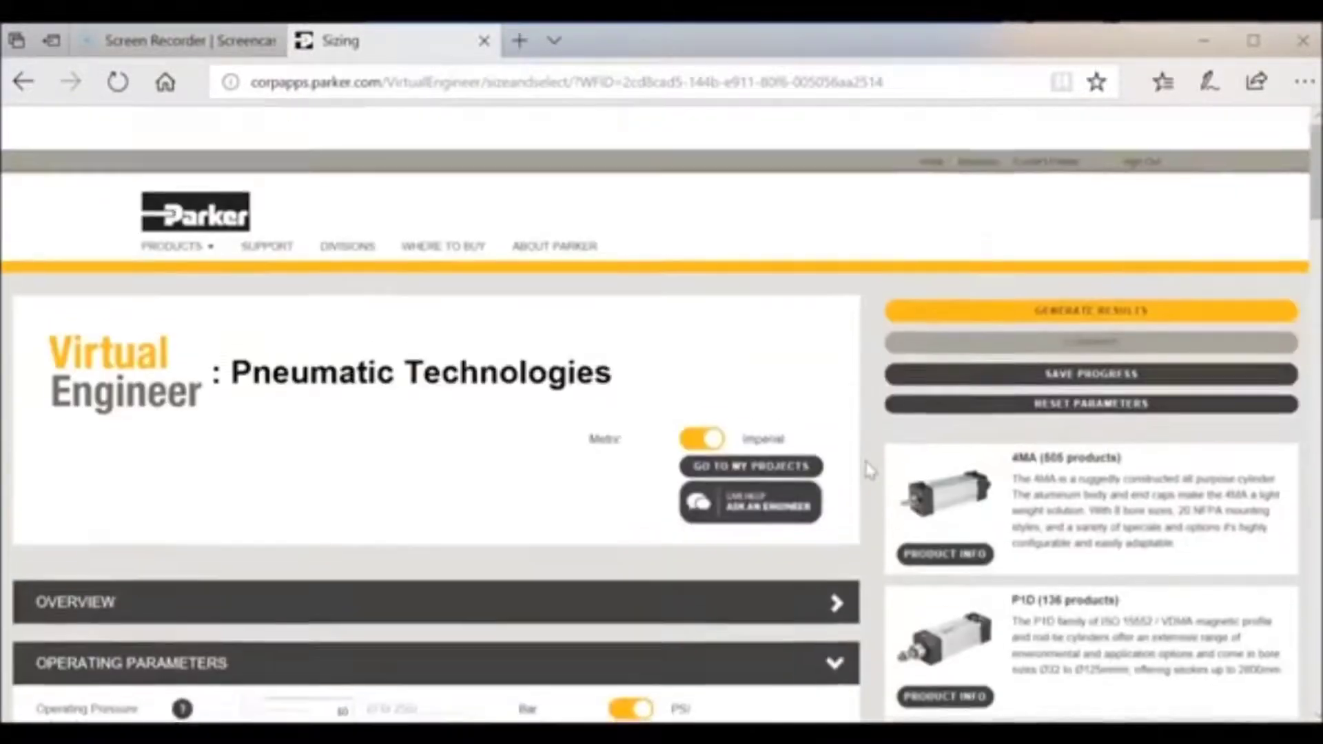
{"action": "left_click", "coordinate": [1082, 270]}
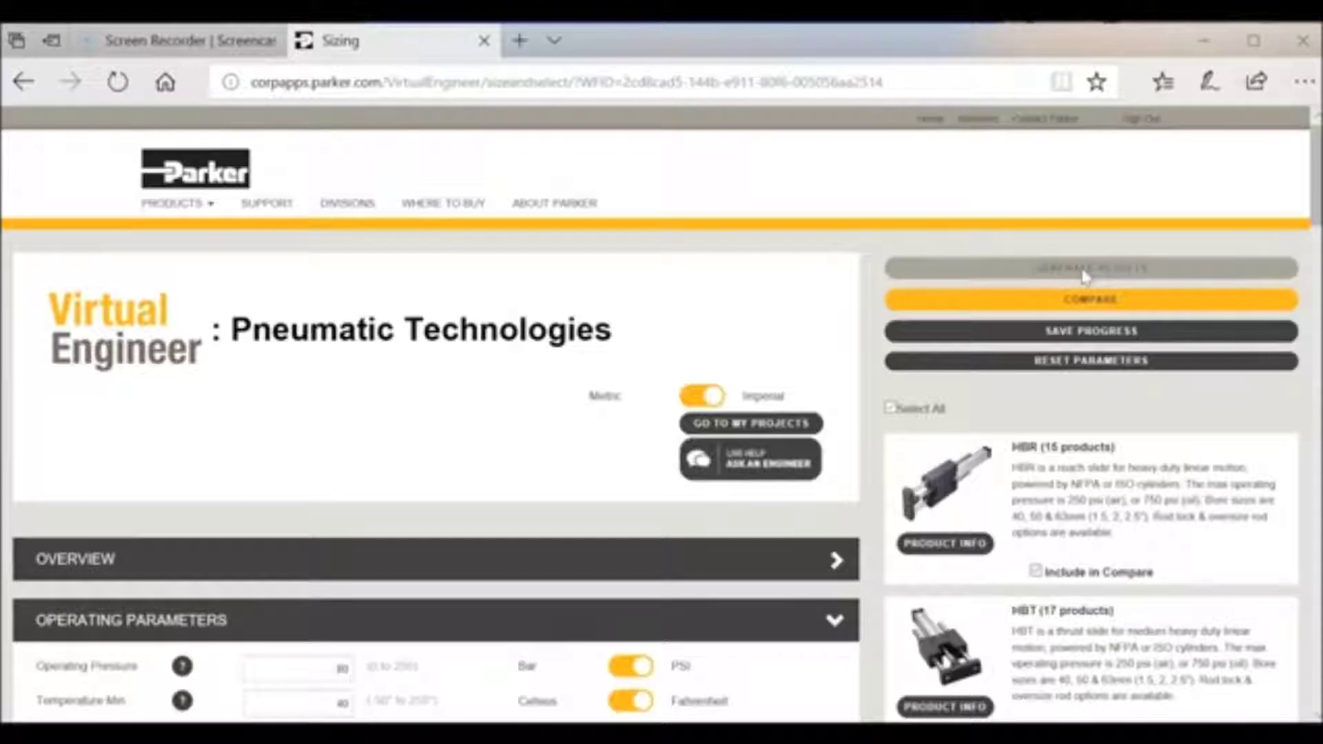
{"action": "left_click", "coordinate": [1003, 329]}
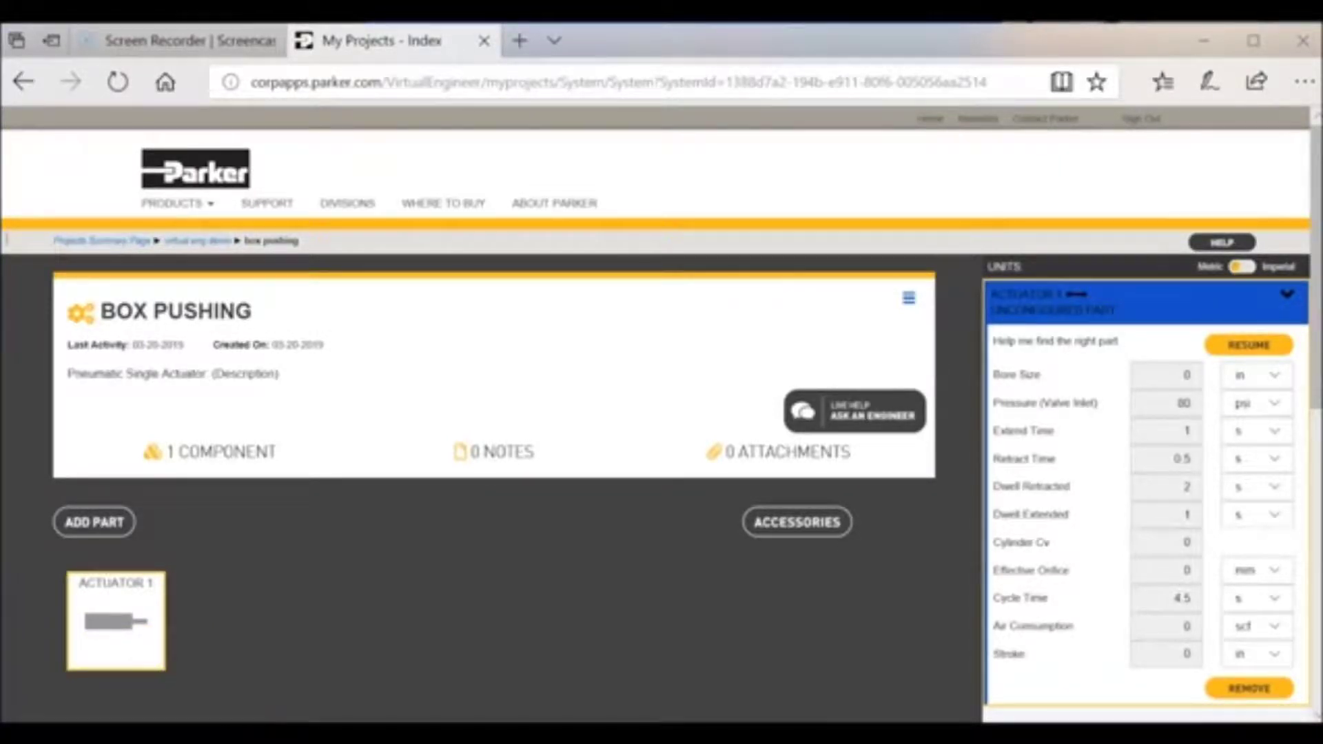
- Switch to the Virtual Engineer Webinar presentation in PowerPoint
{"action": "mouse_move", "coordinate": [333, 733]}
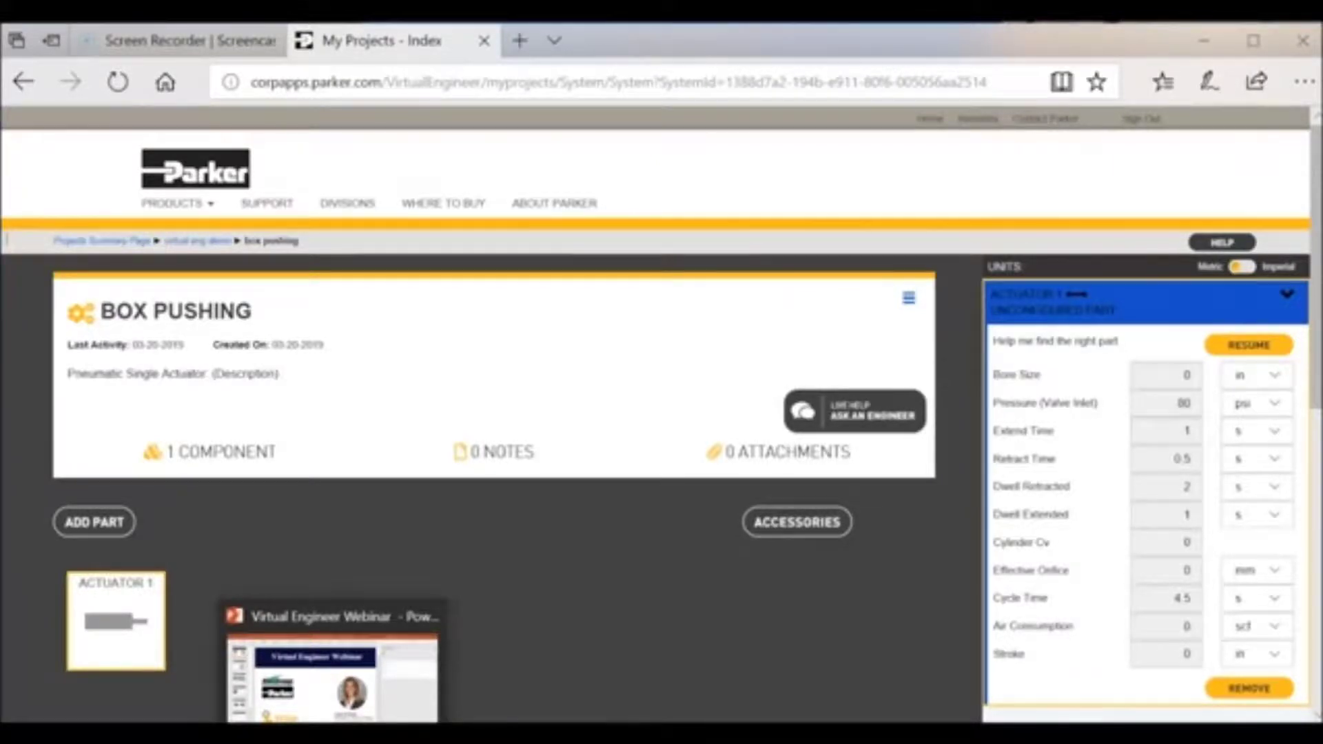
{"action": "left_click", "coordinate": [333, 678]}
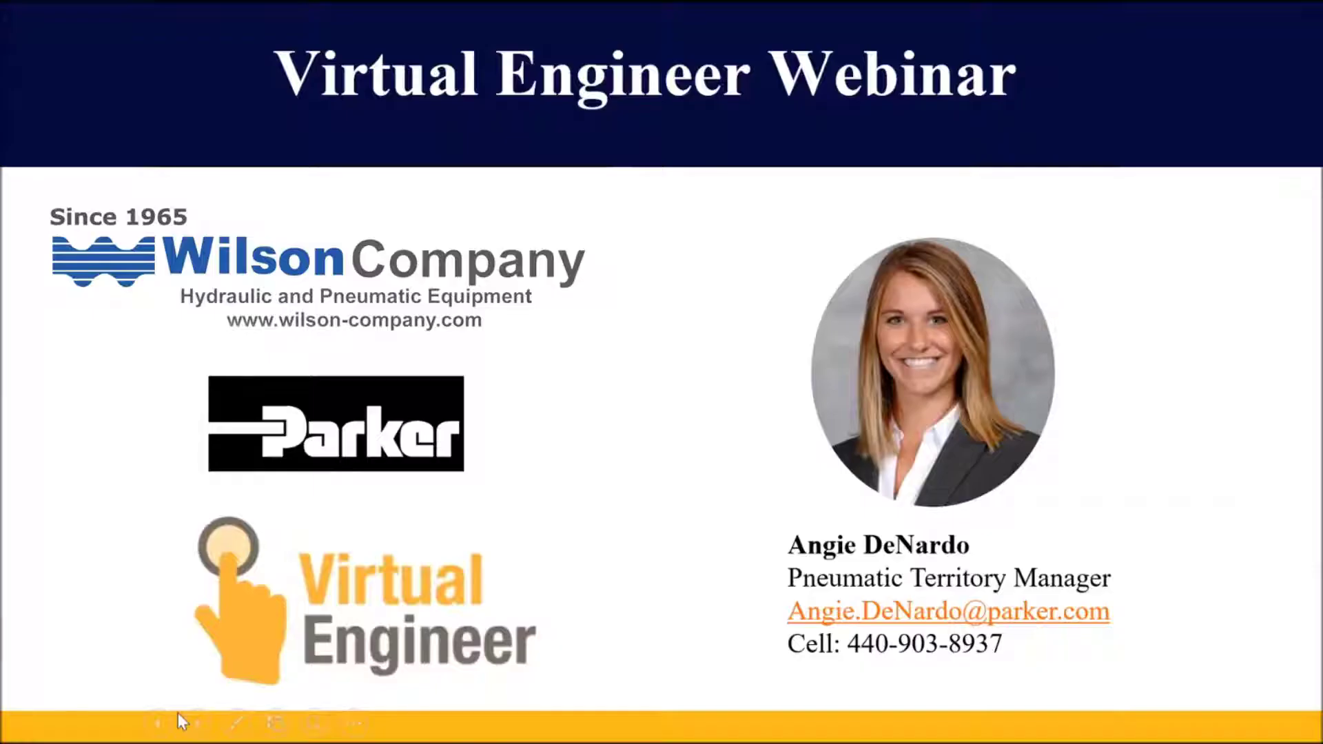